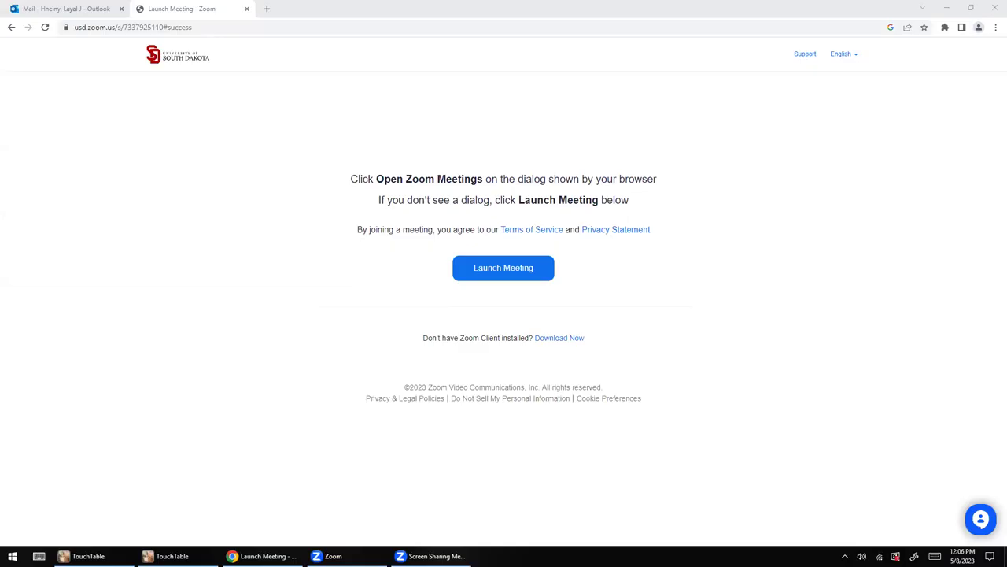
Step: Show the desktop and bring up the main menu of TableEDU 9.0.1
key(super+d)
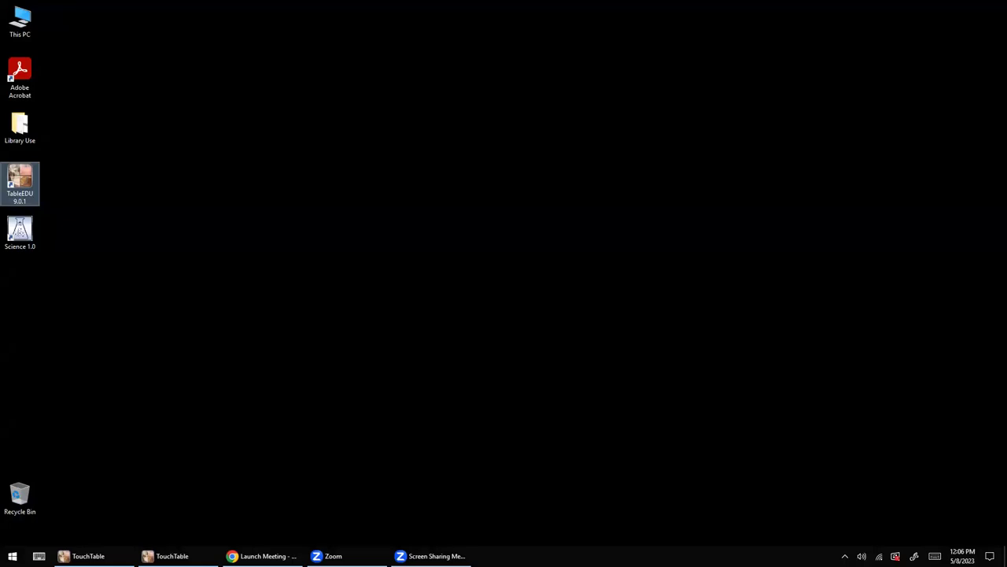
right_drag(20, 182, 61, 213)
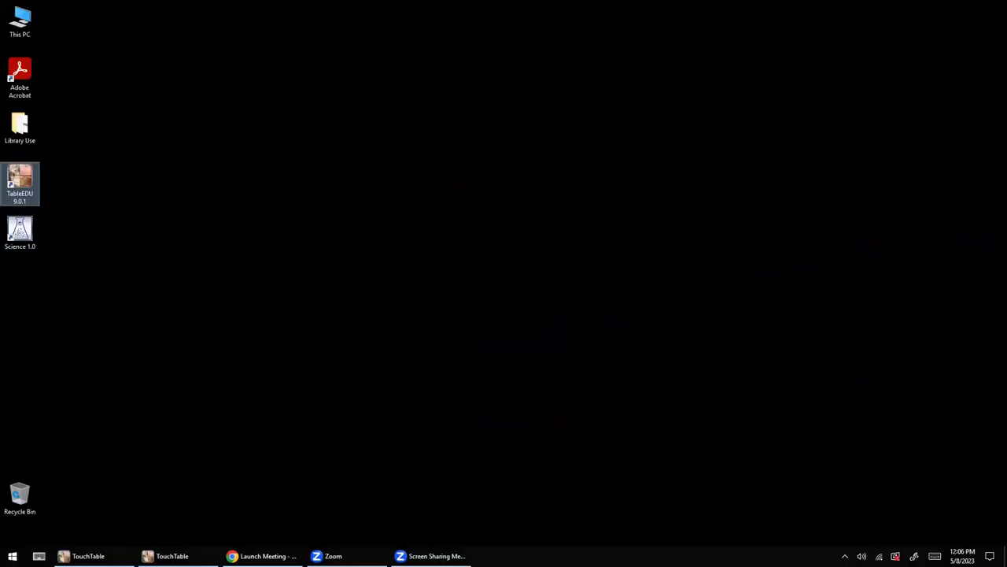
key(super)
key(super)
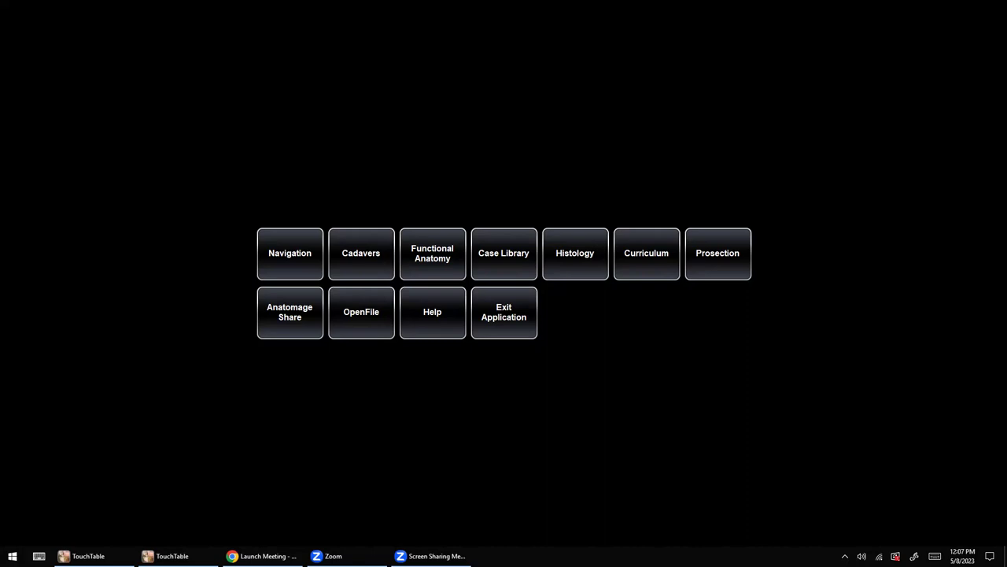
Step: Browse the Gross Anatomy and Regional Anatomy entries in the Cadavers list, highlighting High Res Pelvis
click(362, 253)
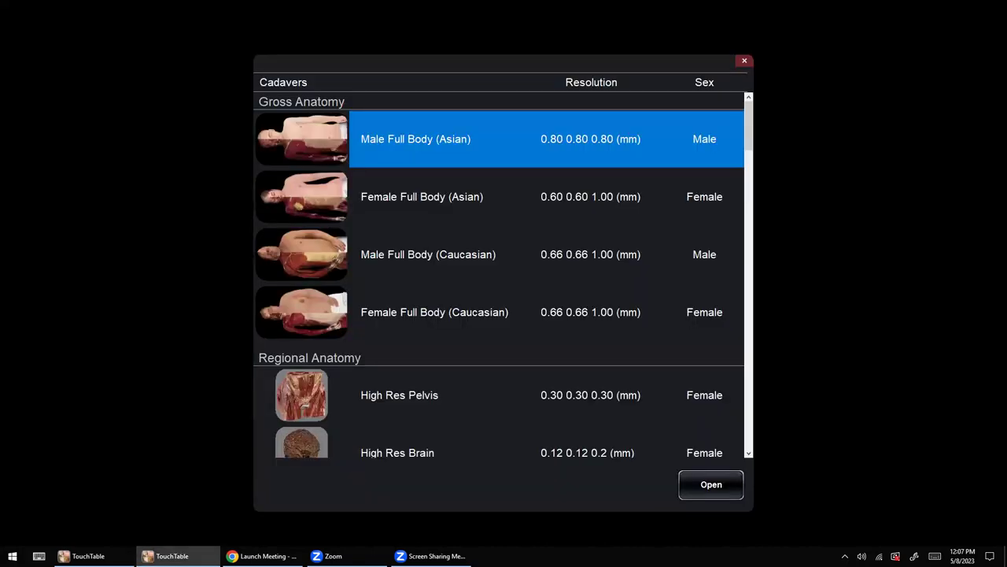
scroll(499, 276, down, 1)
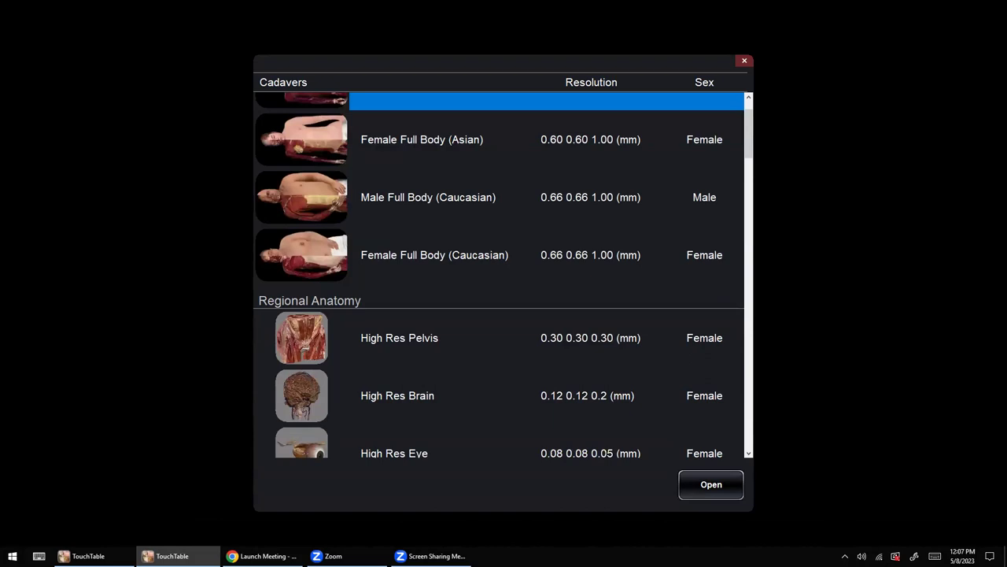
scroll(499, 275, up, 1)
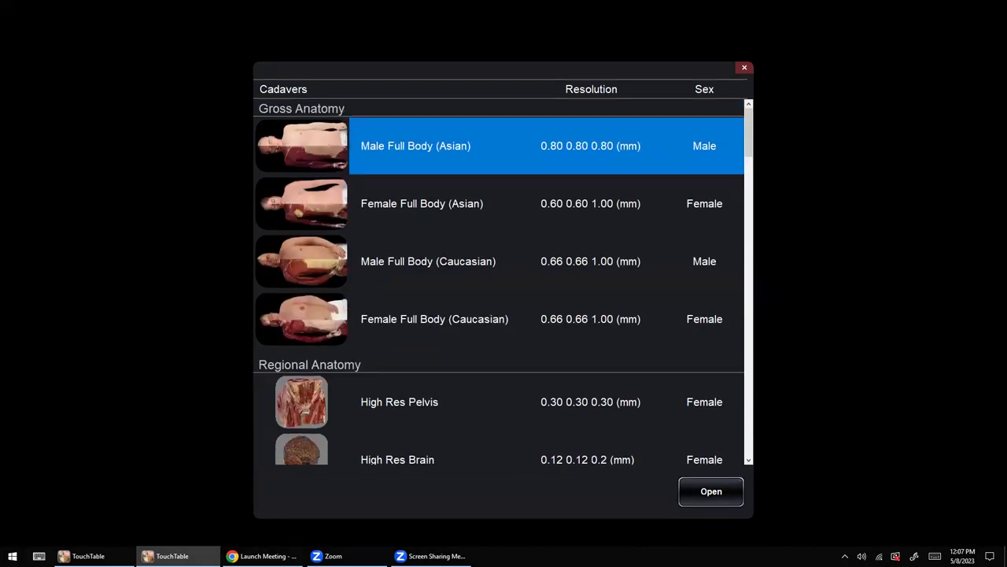
click(499, 395)
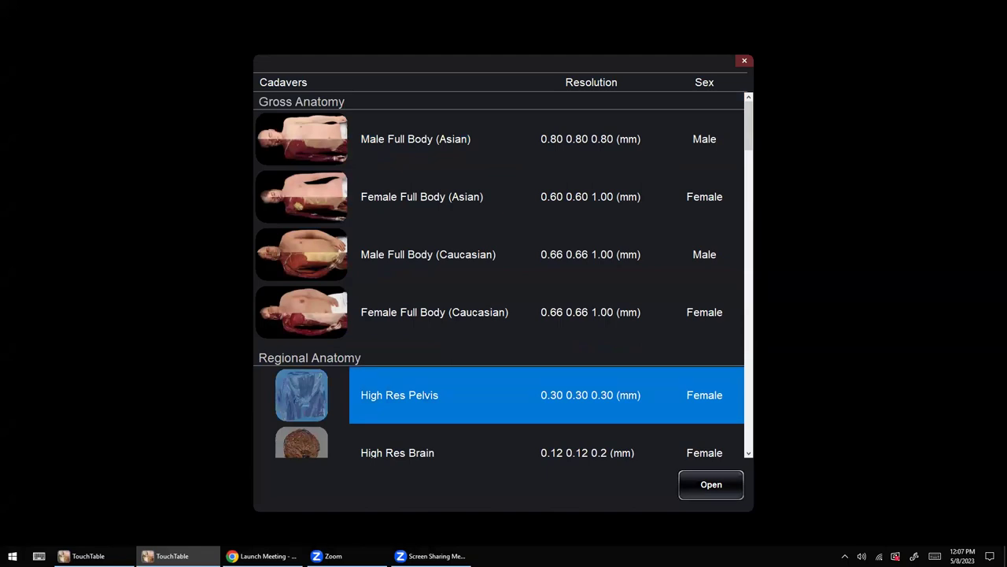
scroll(499, 276, down, 1)
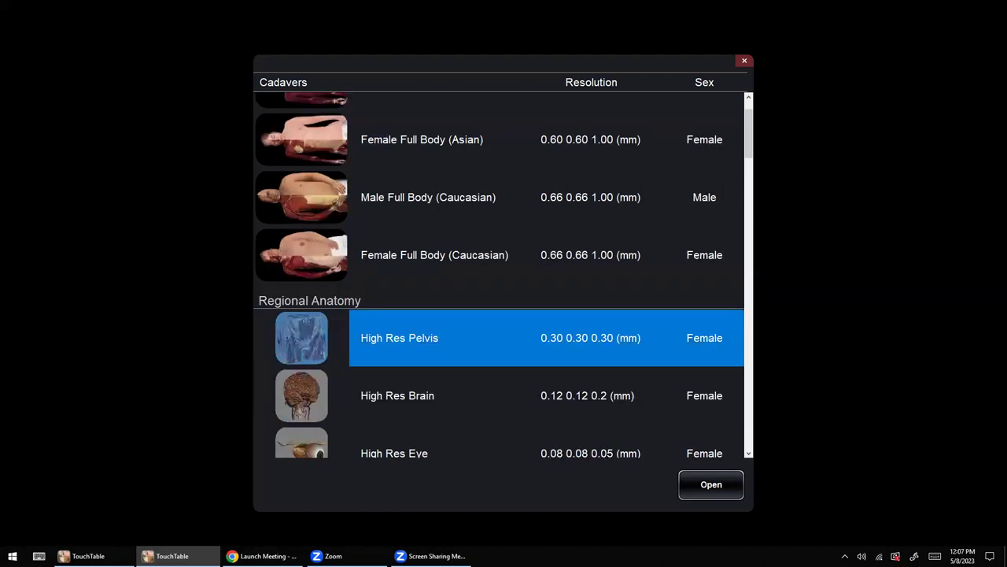
scroll(499, 276, up, 1)
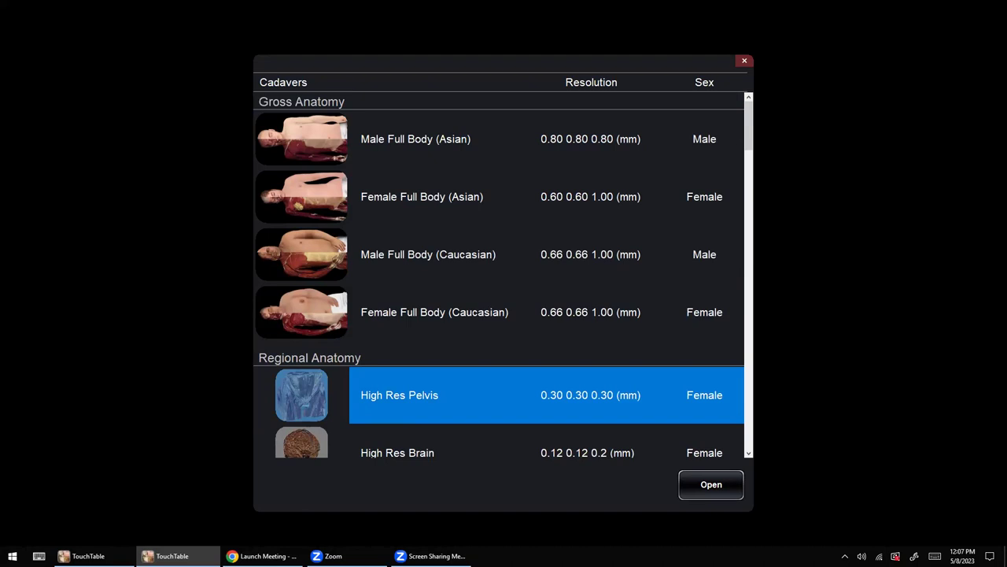
Step: Switch to the Table EDU window with the full-body male cadaver and examine the body at different zoom levels
key(super+d)
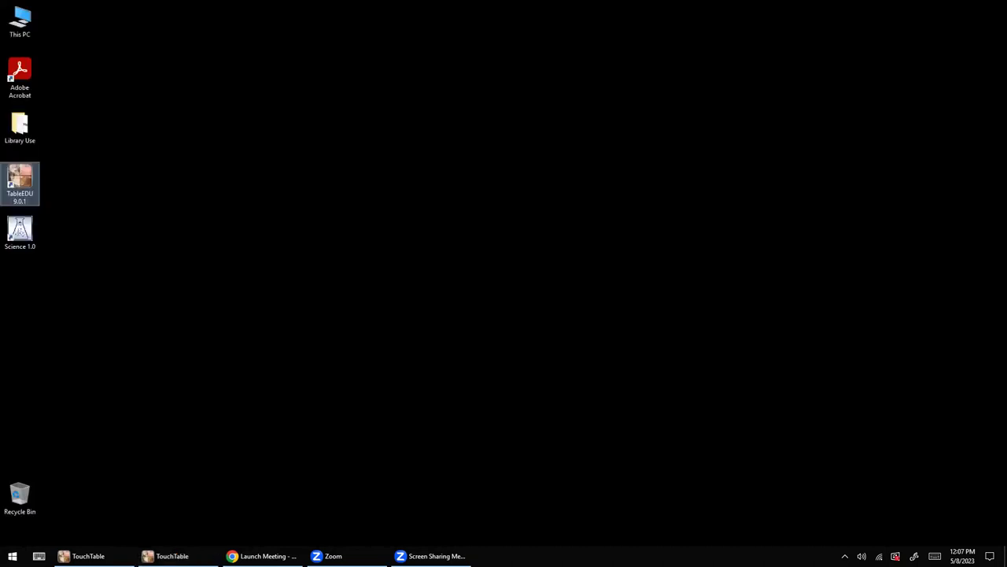
key(alt+Tab)
key(alt+Tab)
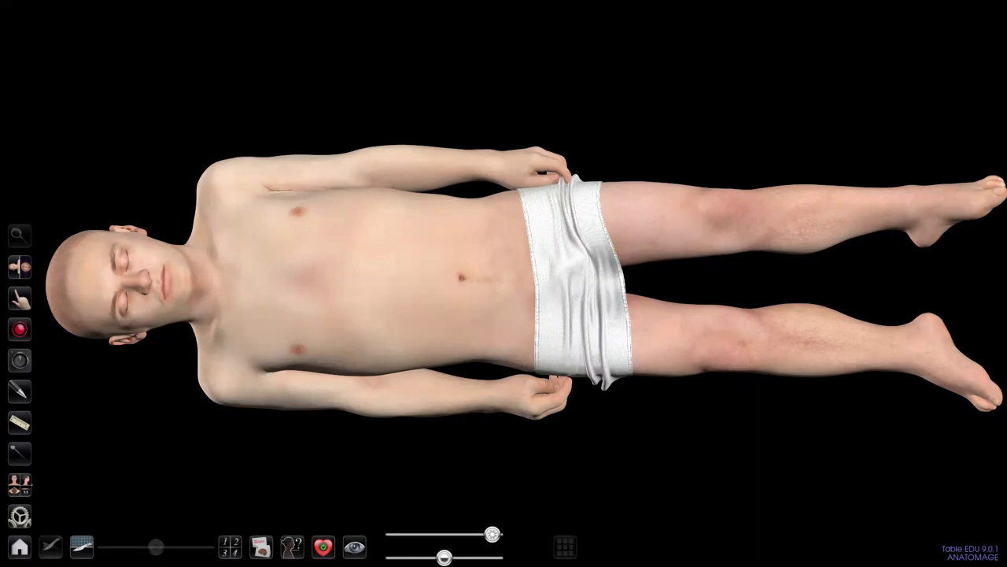
scroll(504, 283, down, 2)
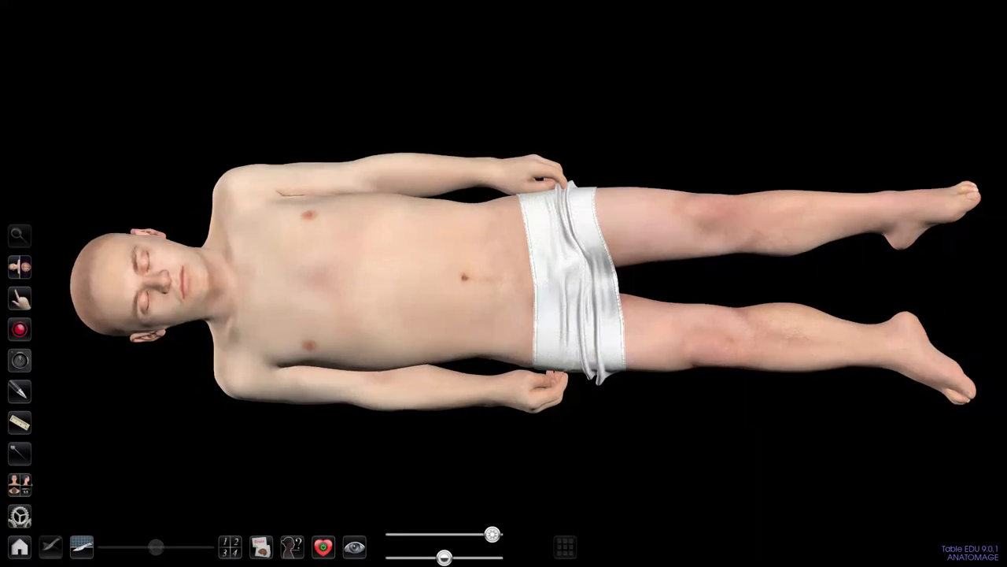
scroll(504, 283, up, 10)
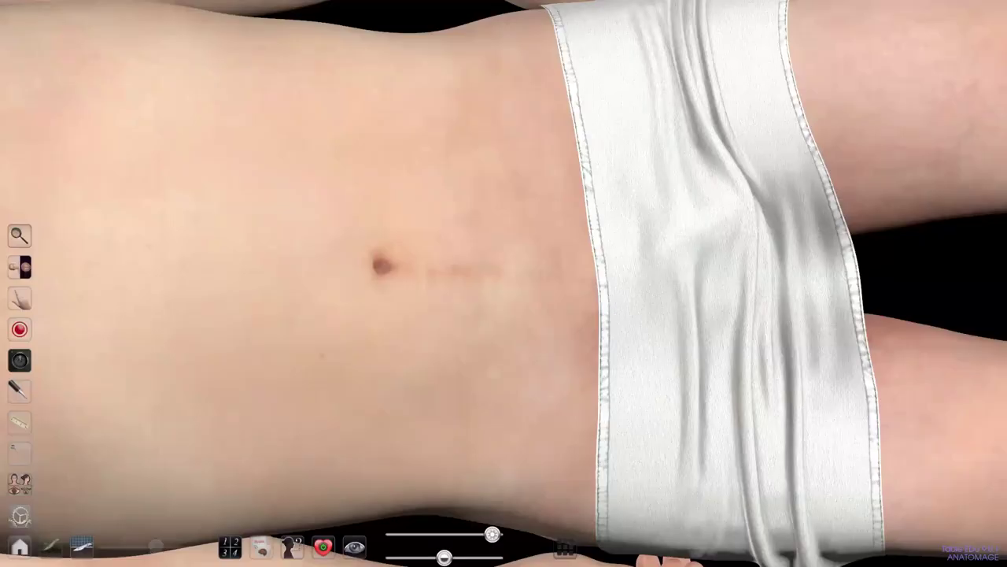
scroll(504, 283, down, 1)
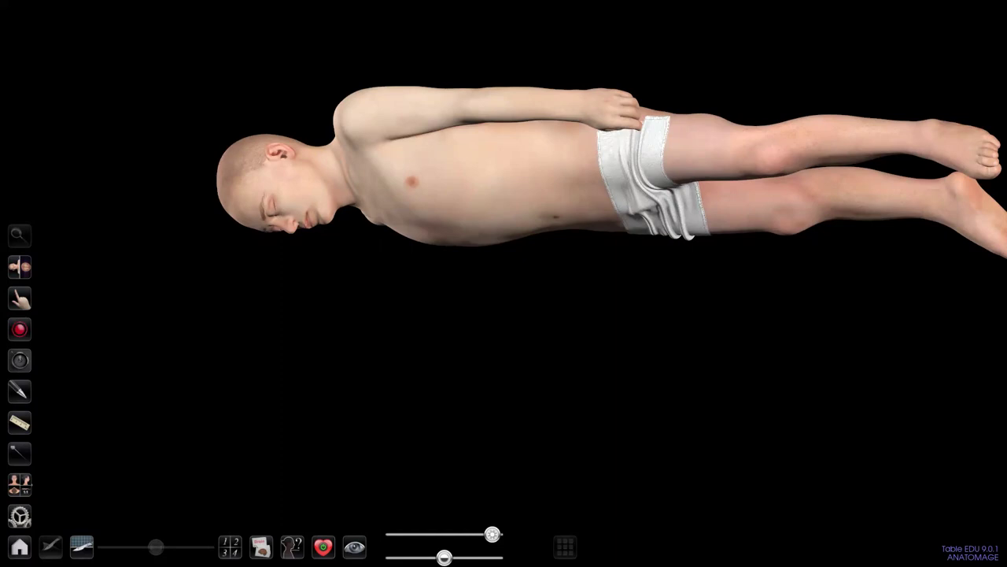
Step: Review the main menu options over the cadaver and cancel the menu
click(20, 546)
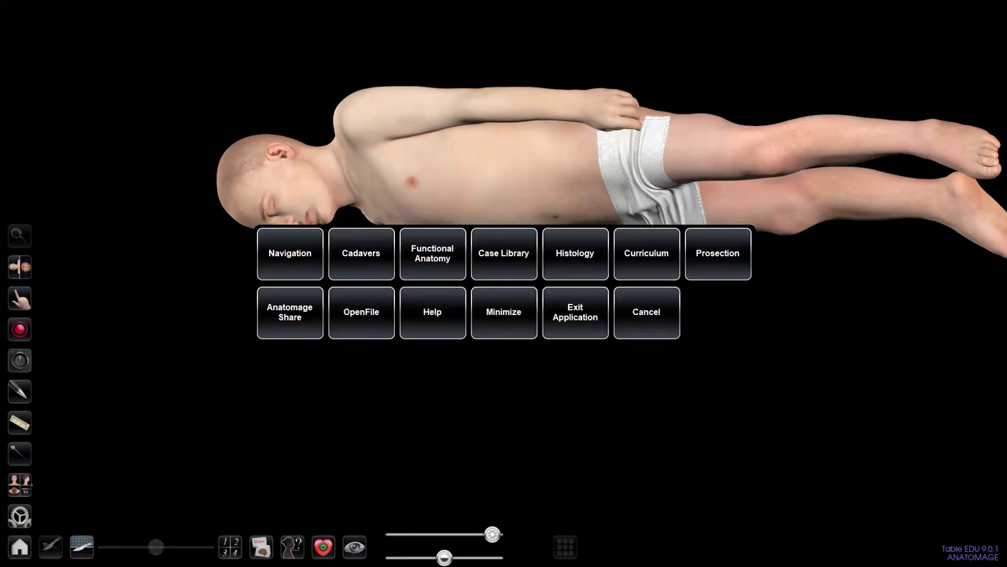
click(646, 313)
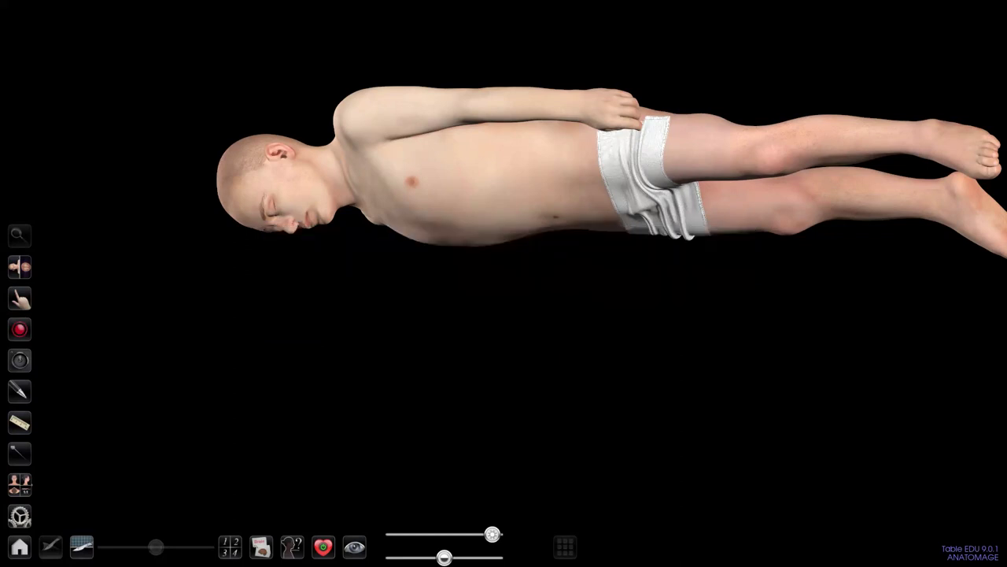
Step: View the cadaver in the preset front, side and top-of-head orientations
click(20, 485)
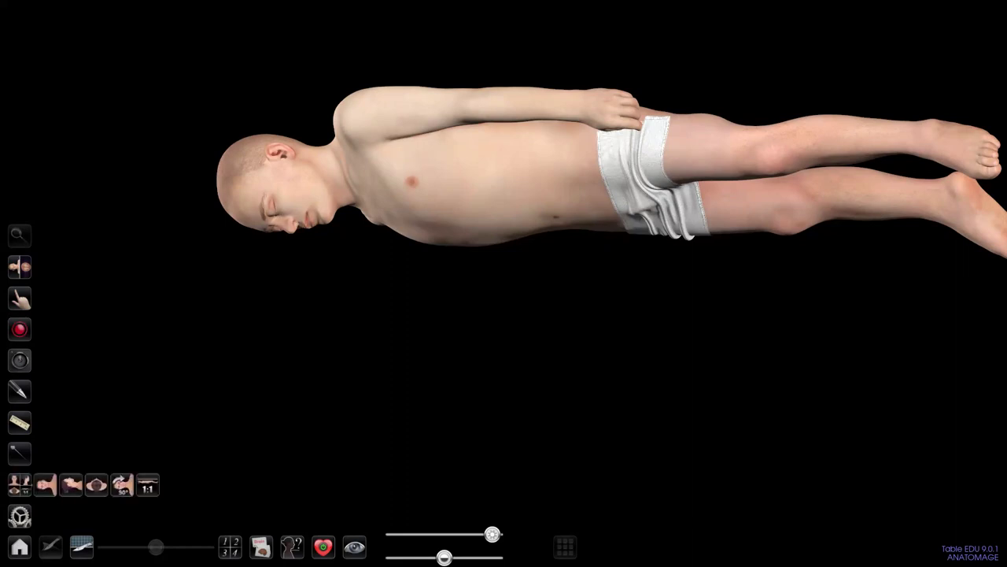
click(46, 484)
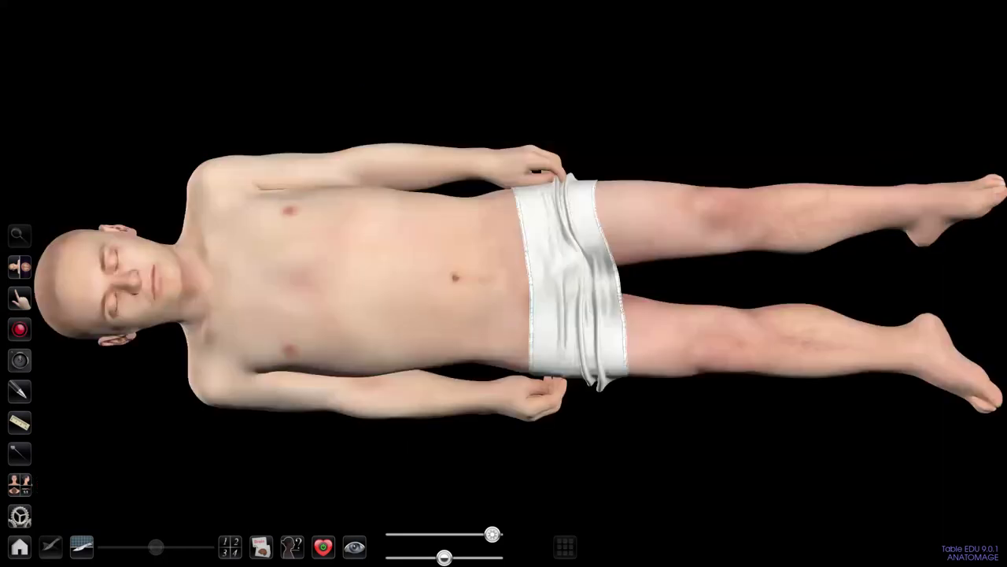
click(20, 484)
click(71, 484)
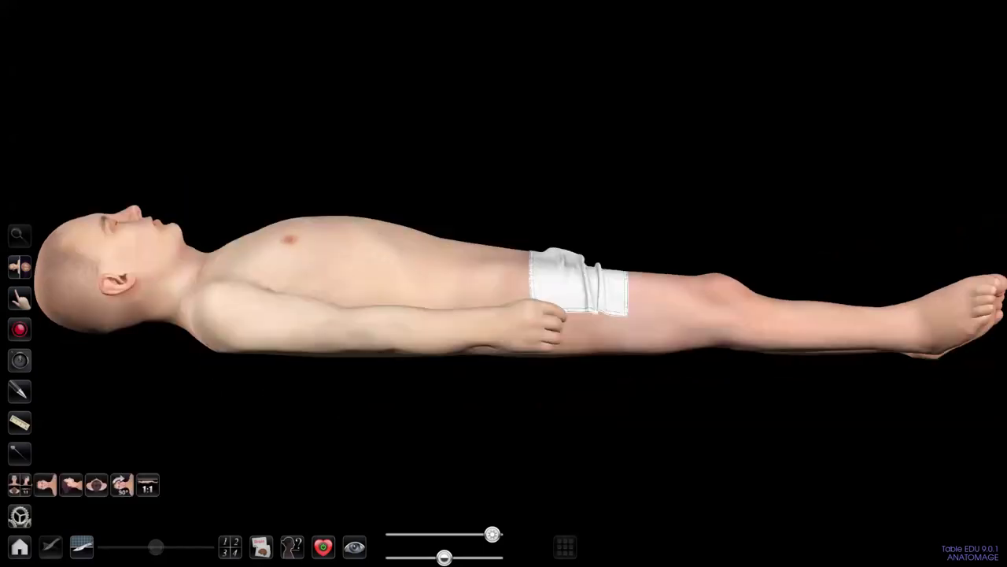
click(96, 485)
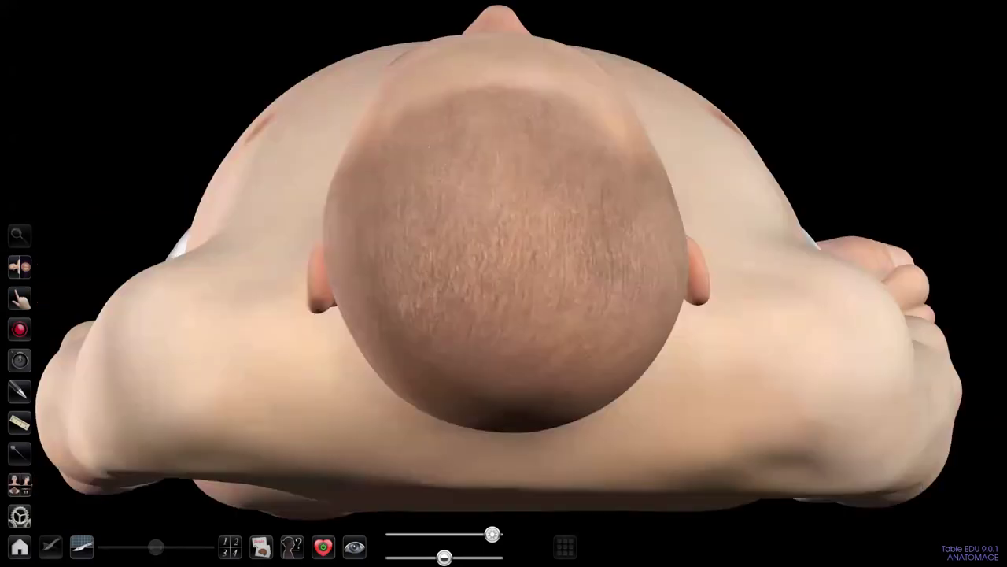
Step: Apply the preset view rotation and 1:1 scale, and return the cadaver to the preset front view
click(20, 484)
click(122, 485)
click(19, 484)
click(148, 485)
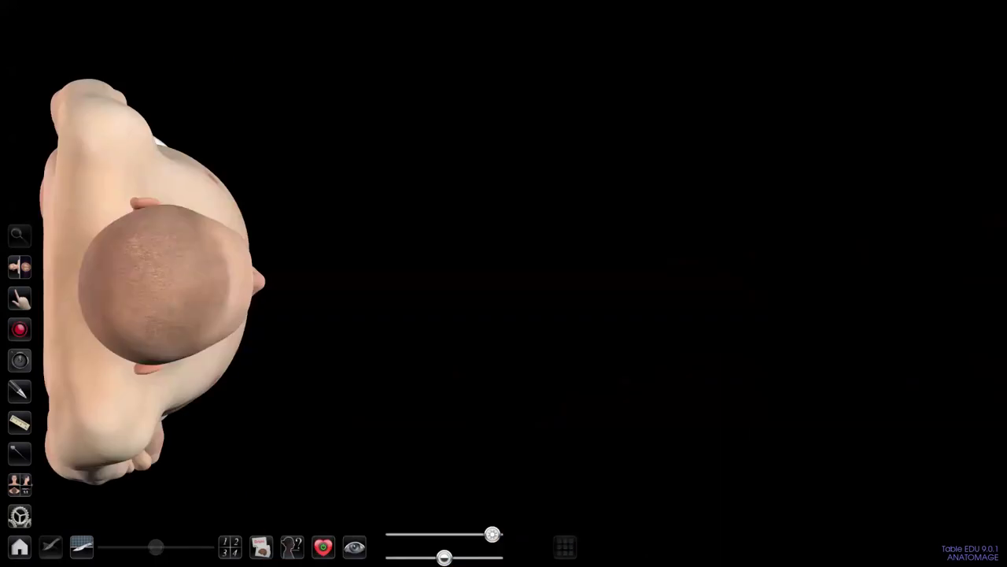
click(20, 483)
click(46, 484)
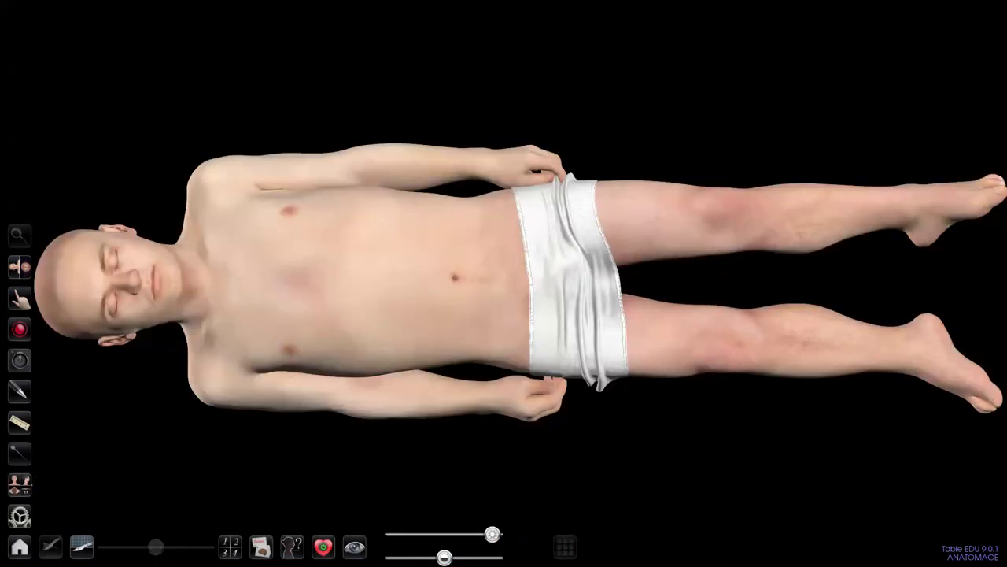
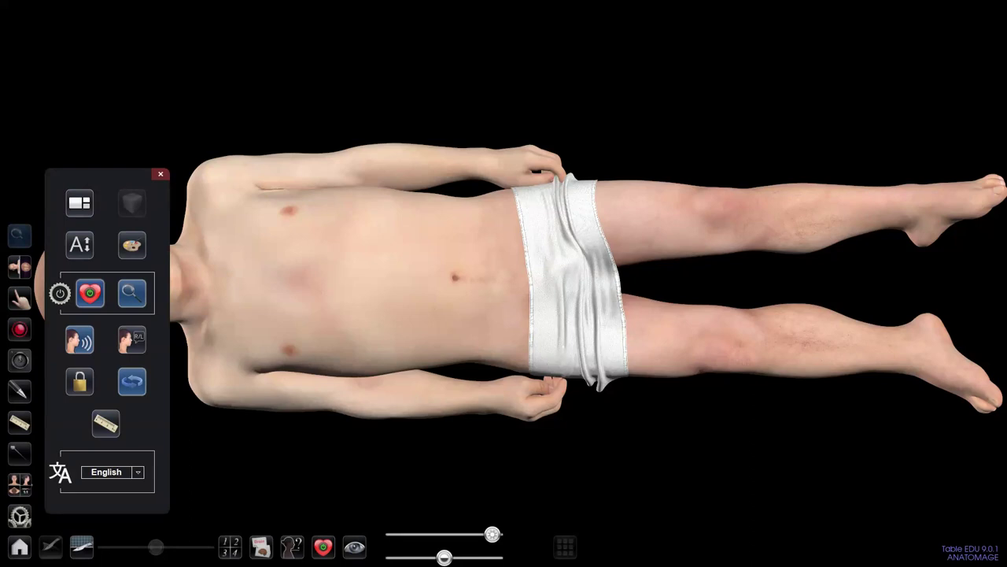
Step: Try the upper-left and upper-right toolbar layouts and set the toolbars to the lower-right corner layout
click(79, 203)
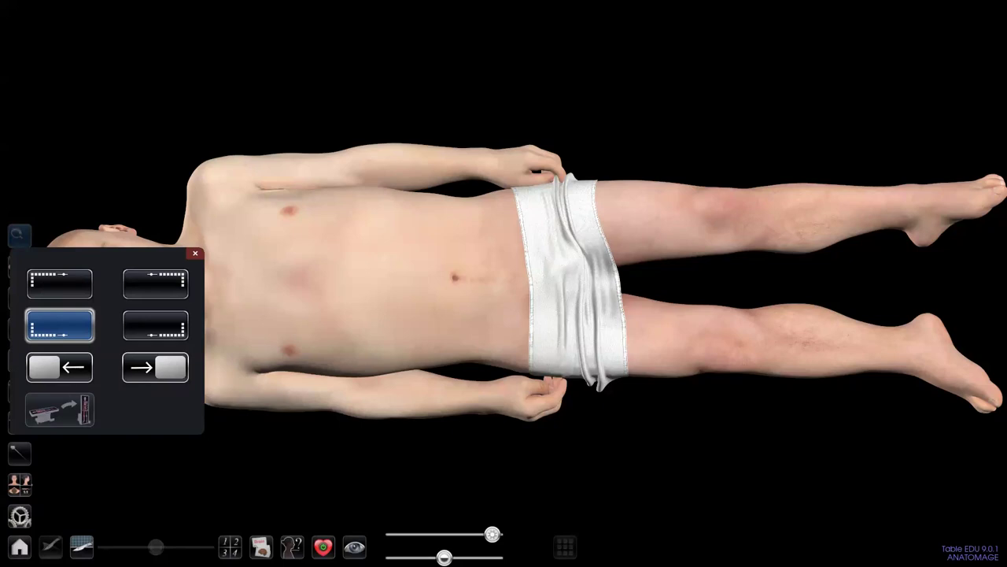
click(59, 284)
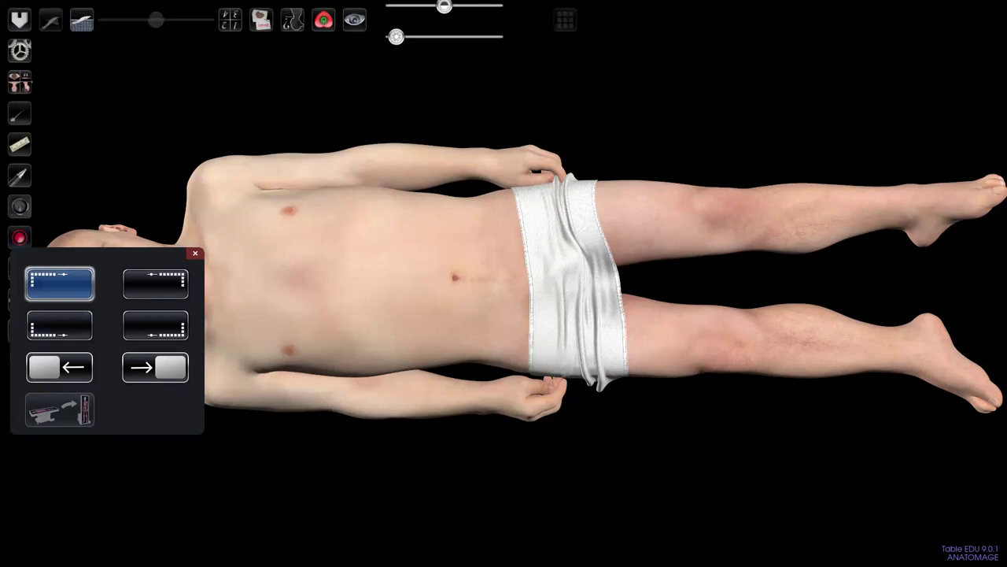
click(155, 283)
click(155, 325)
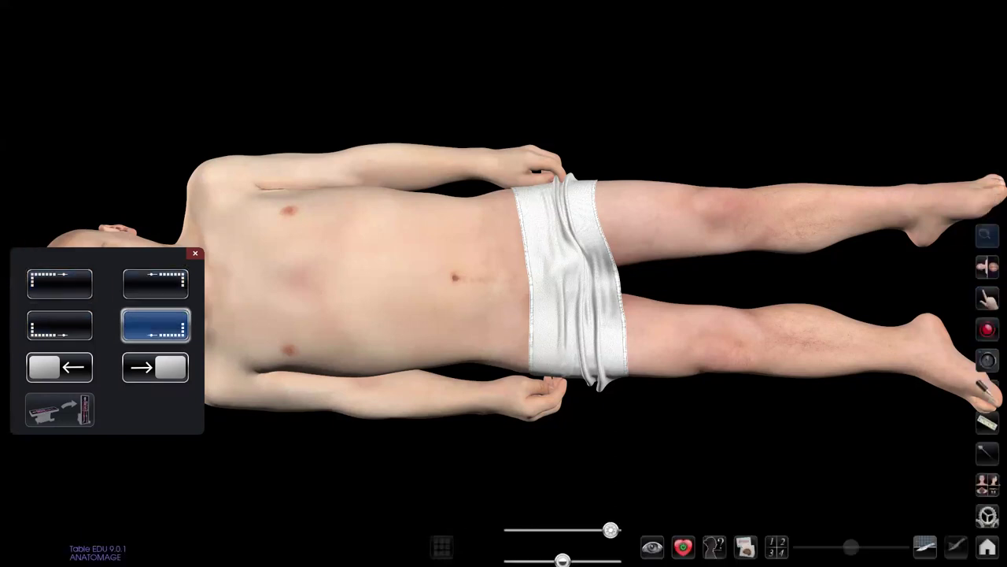
Step: Try the left-half window layout, narrow the window slightly, restore full screen and close the layout options
click(60, 366)
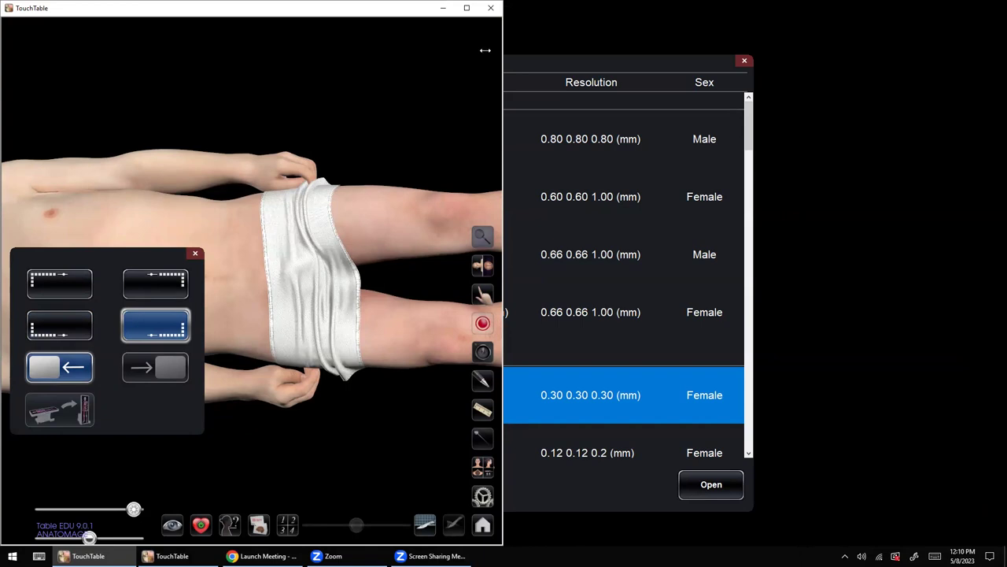
drag(490, 50, 485, 49)
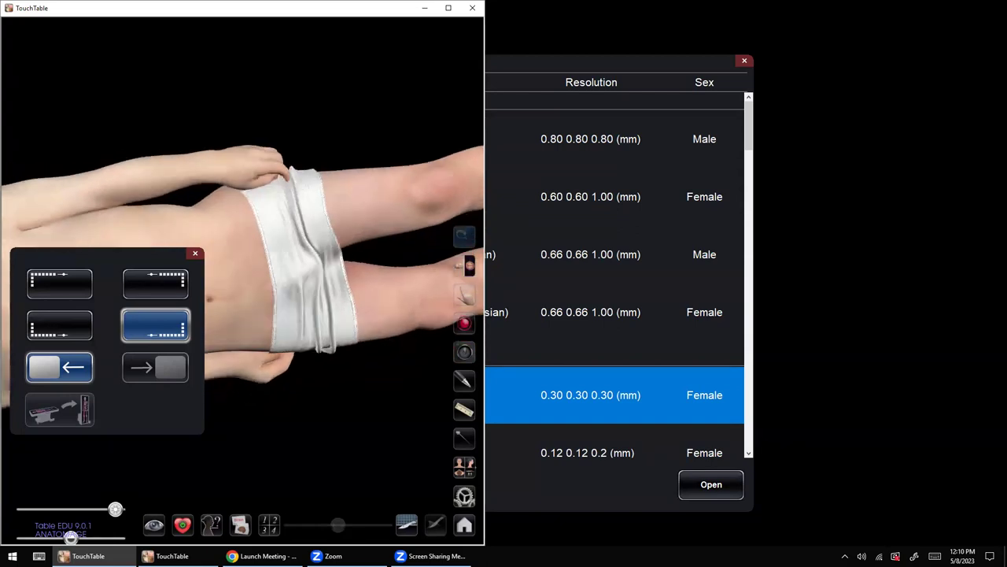
click(60, 368)
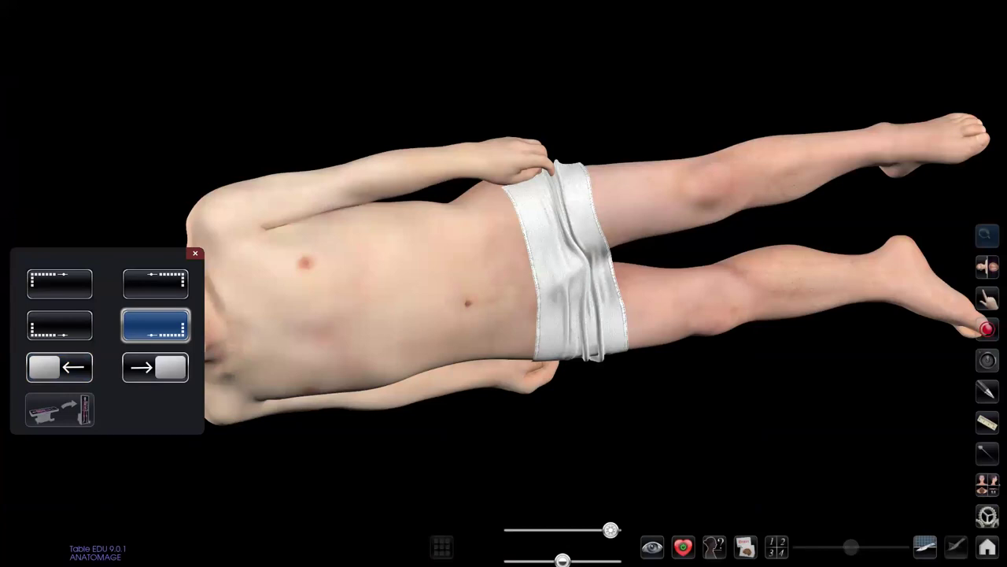
click(195, 253)
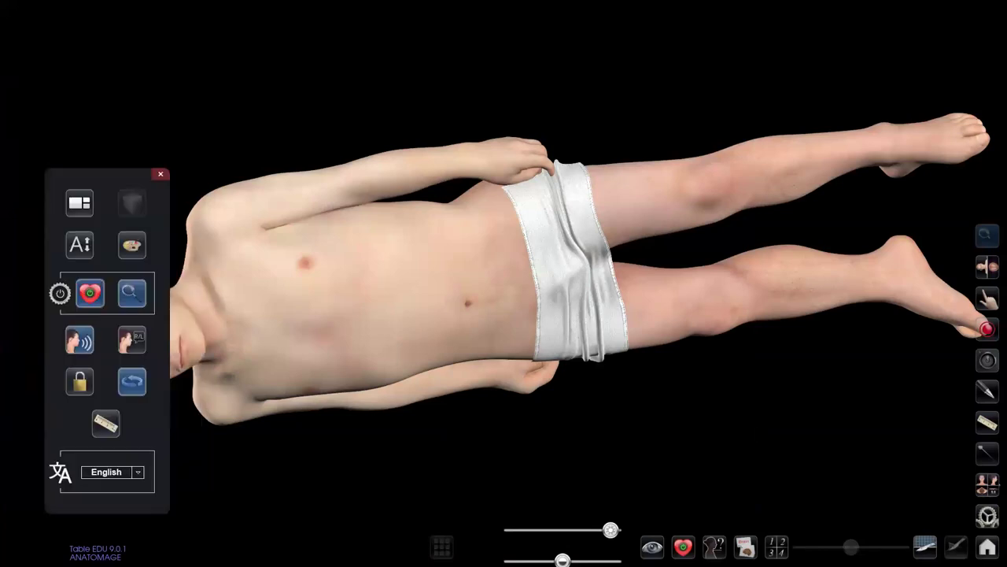
Step: Open the Adjust Text settings and examine the annotation size and color choices and the measurement size choices
click(79, 245)
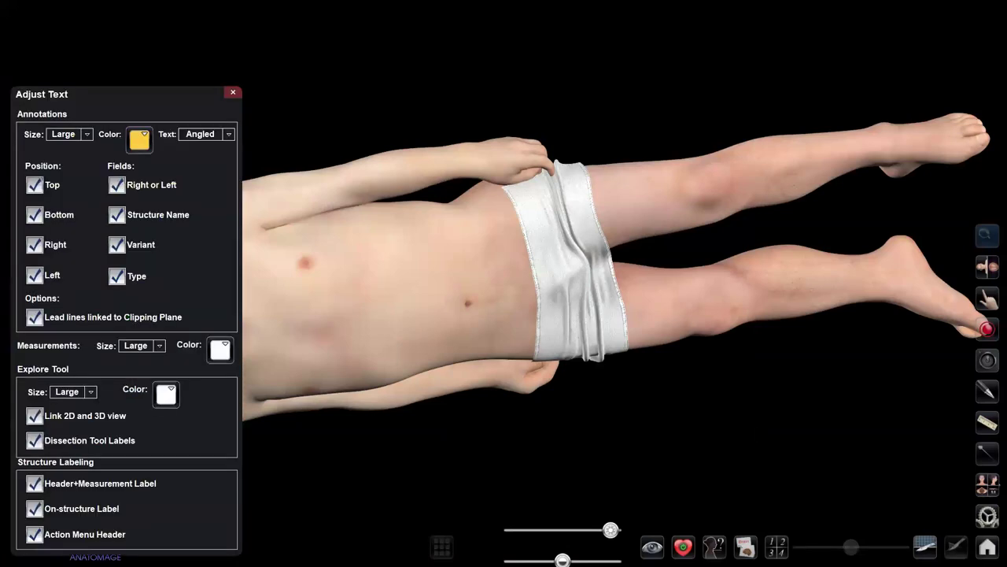
click(87, 134)
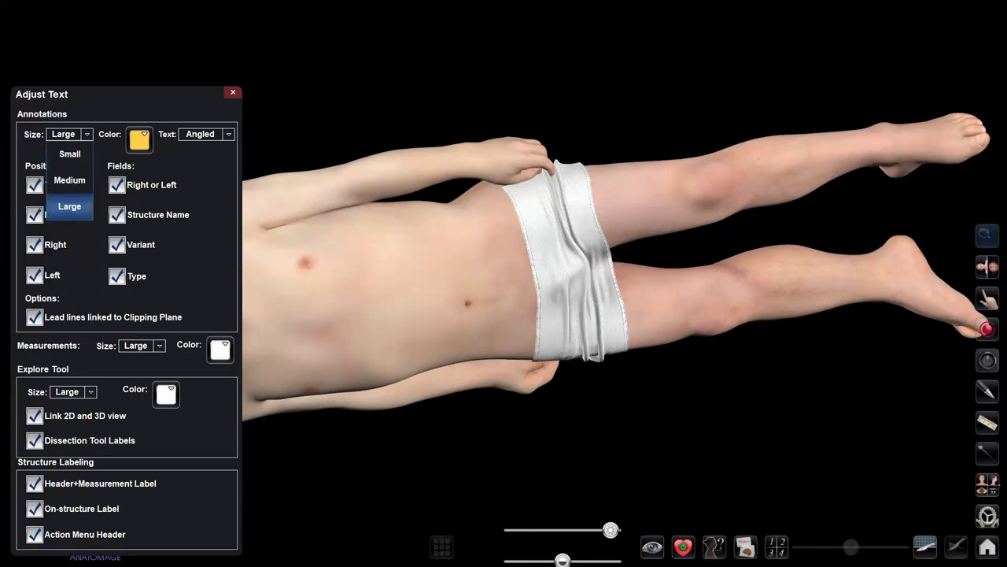
click(86, 135)
click(140, 138)
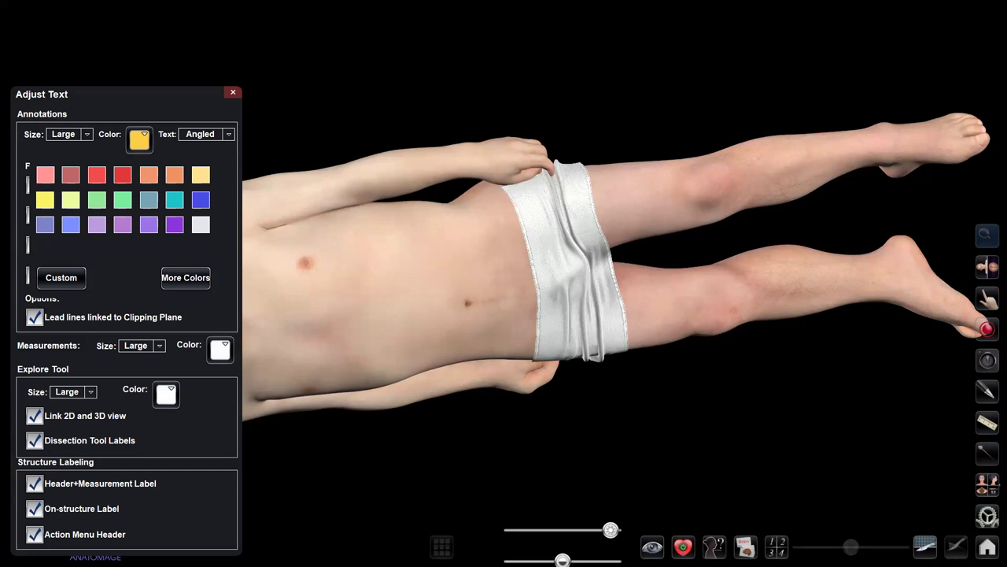
click(142, 345)
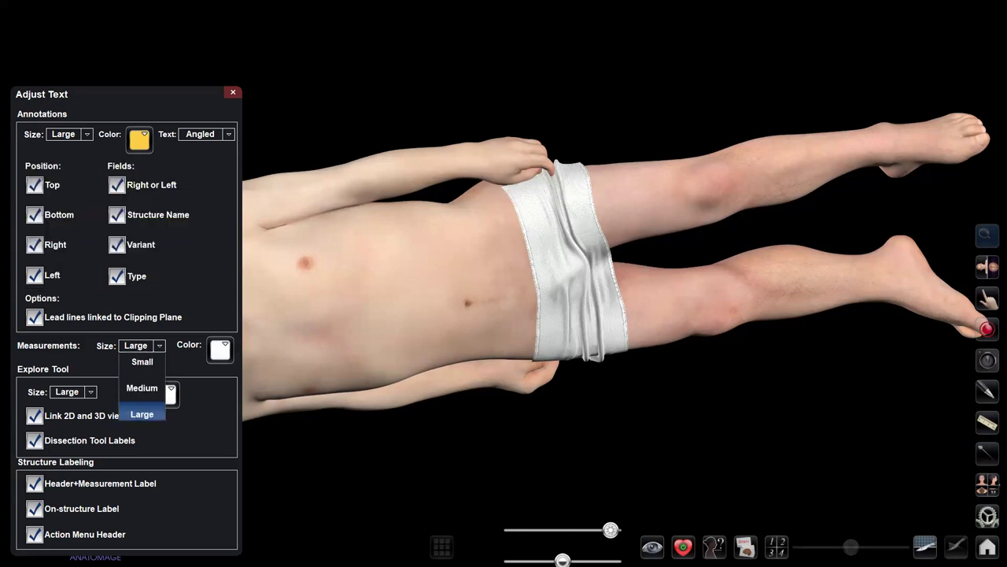
click(141, 345)
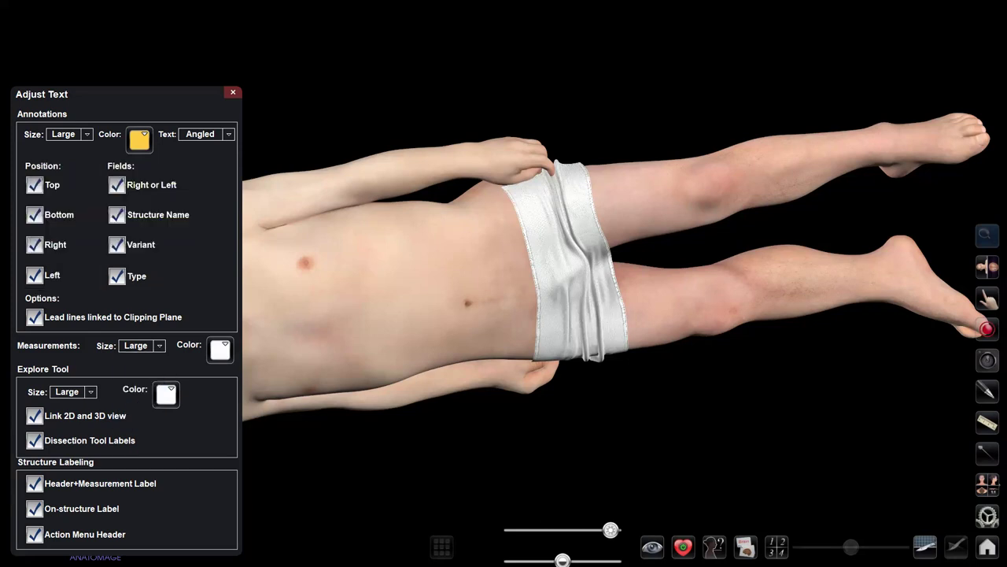
Step: Close the text settings, open the color settings and try the white and gray backgrounds and the custom background color choices
click(233, 92)
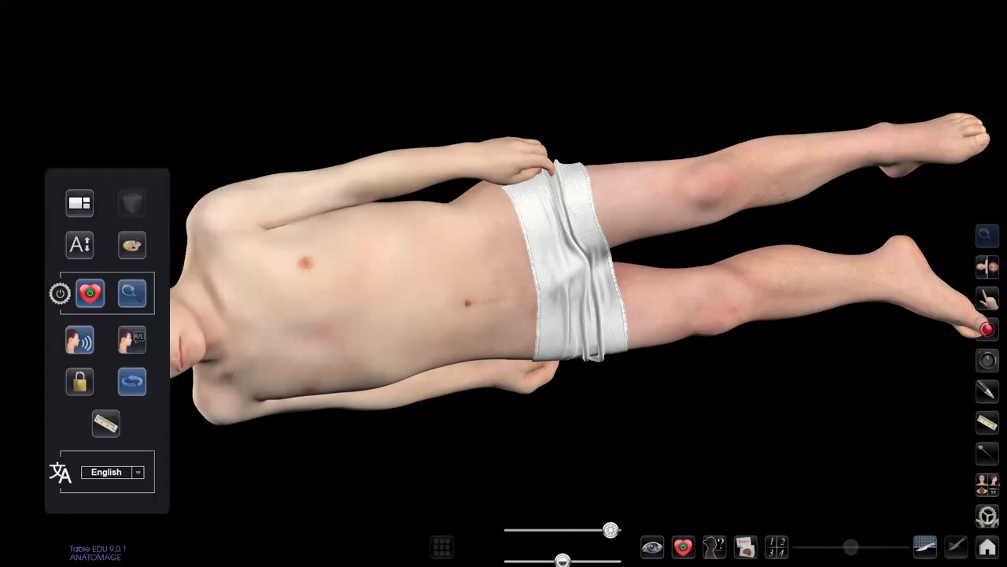
click(132, 244)
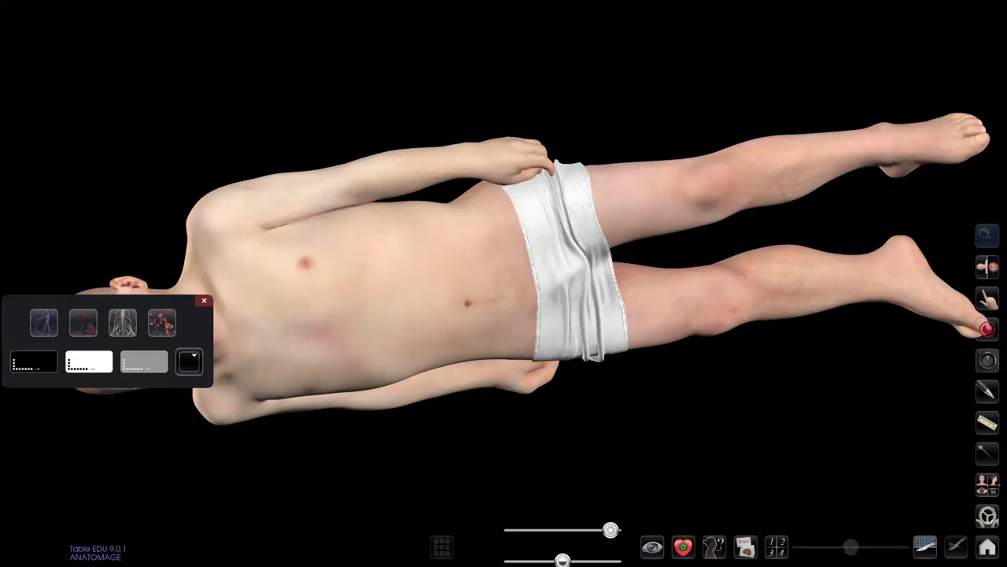
click(89, 361)
click(144, 361)
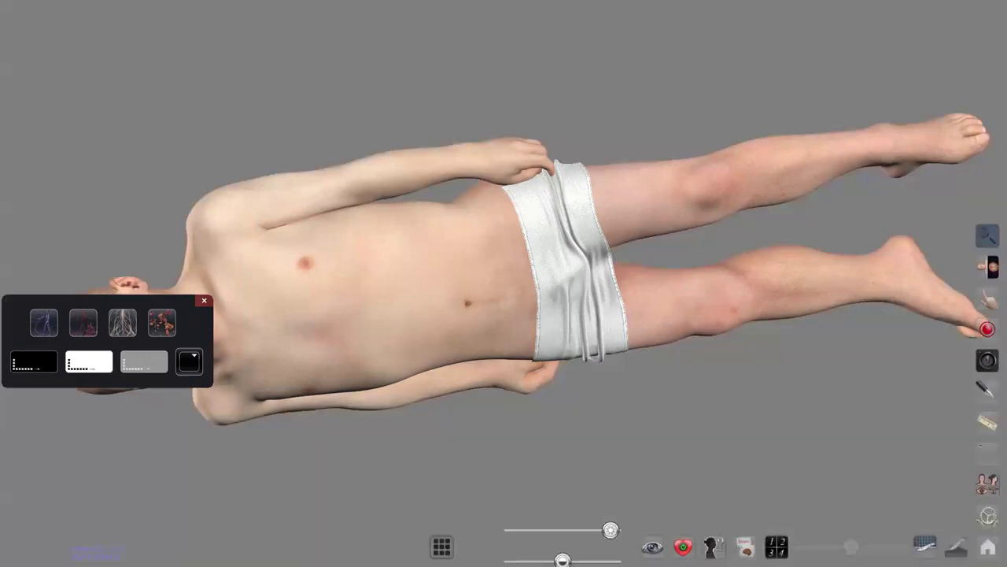
click(189, 361)
click(189, 362)
Step: Turn on the four vessel and nerve color options, restore the black background and close the color settings
click(44, 323)
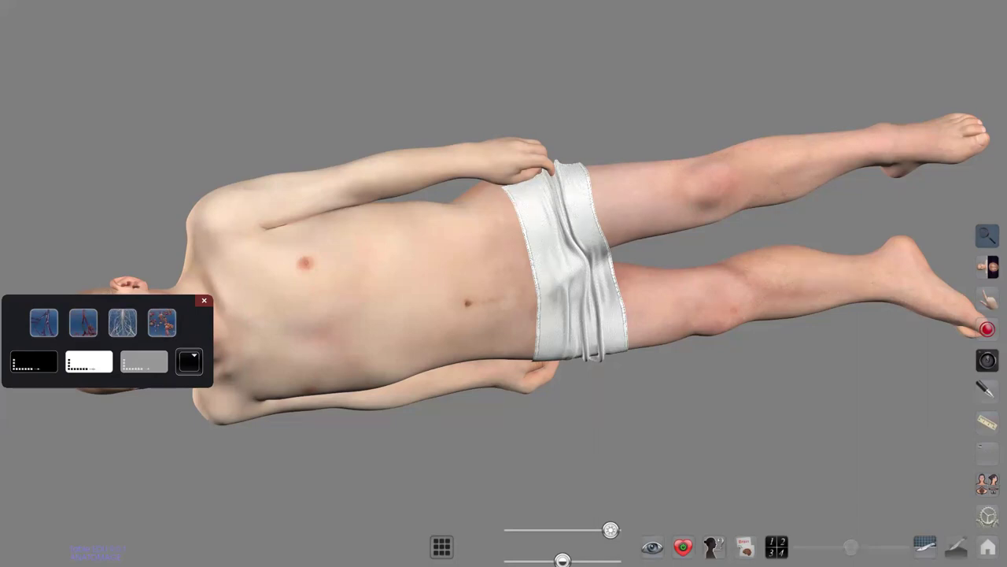
click(34, 361)
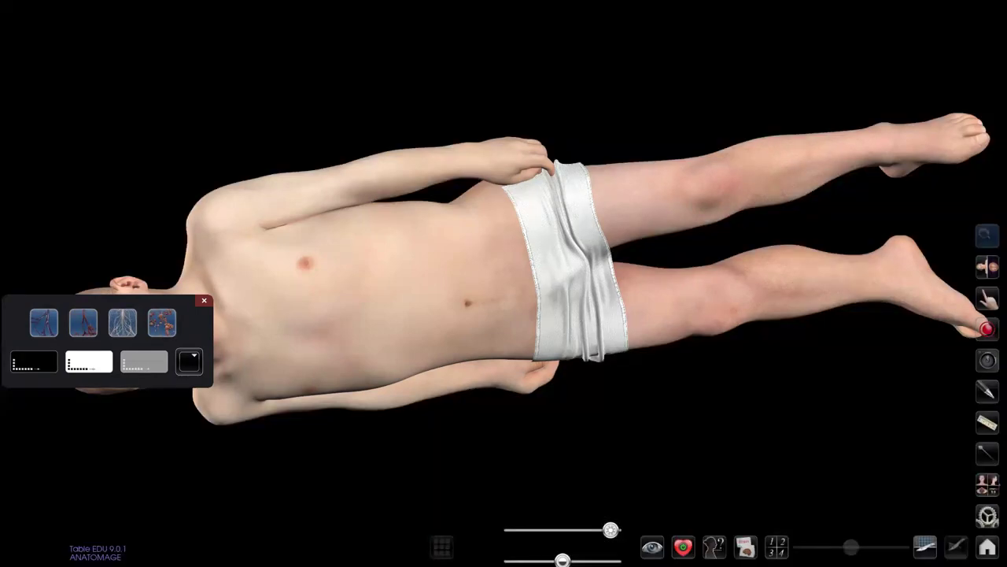
click(204, 301)
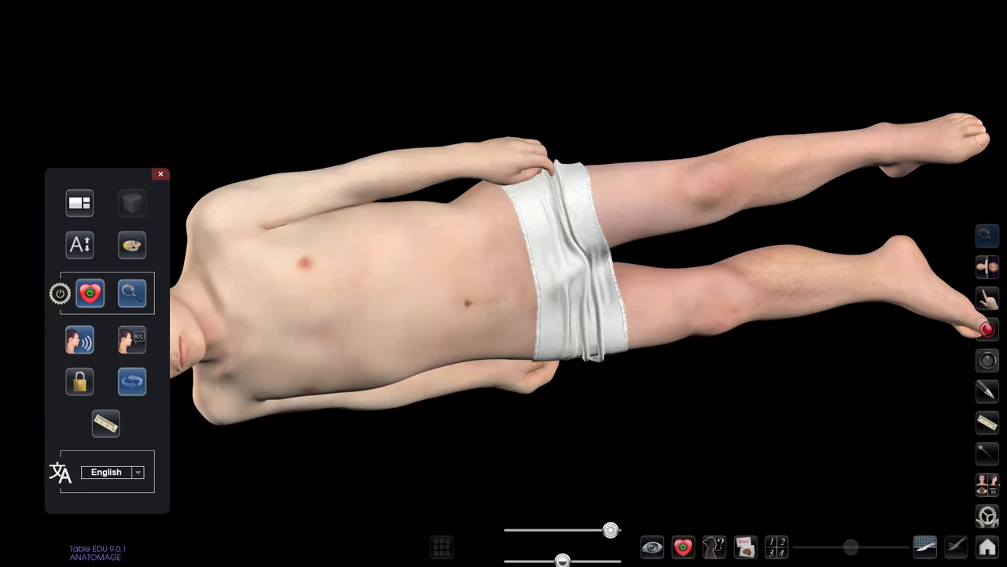
Step: Set the toolbars to the lower-left corner layout
key(Escape)
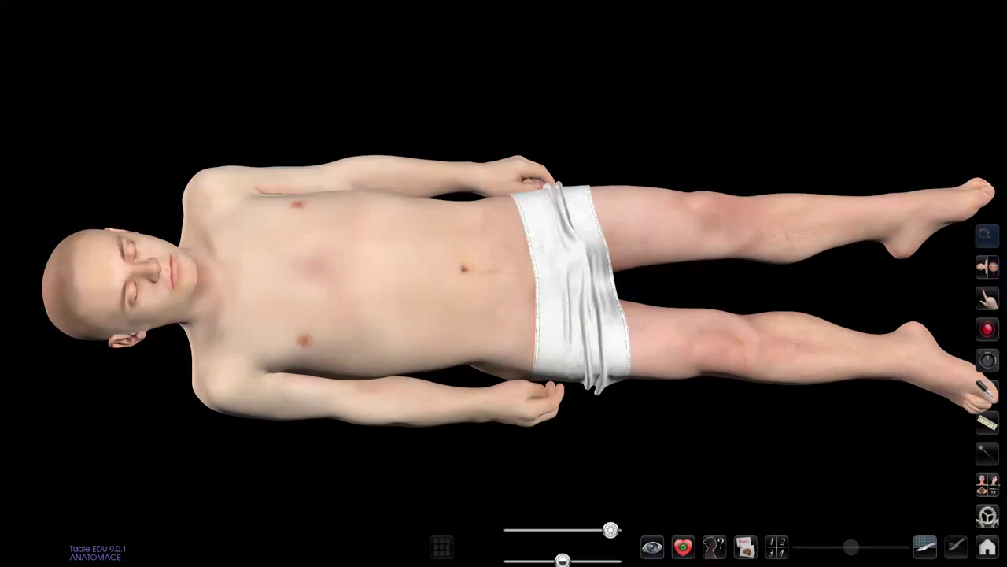
click(987, 515)
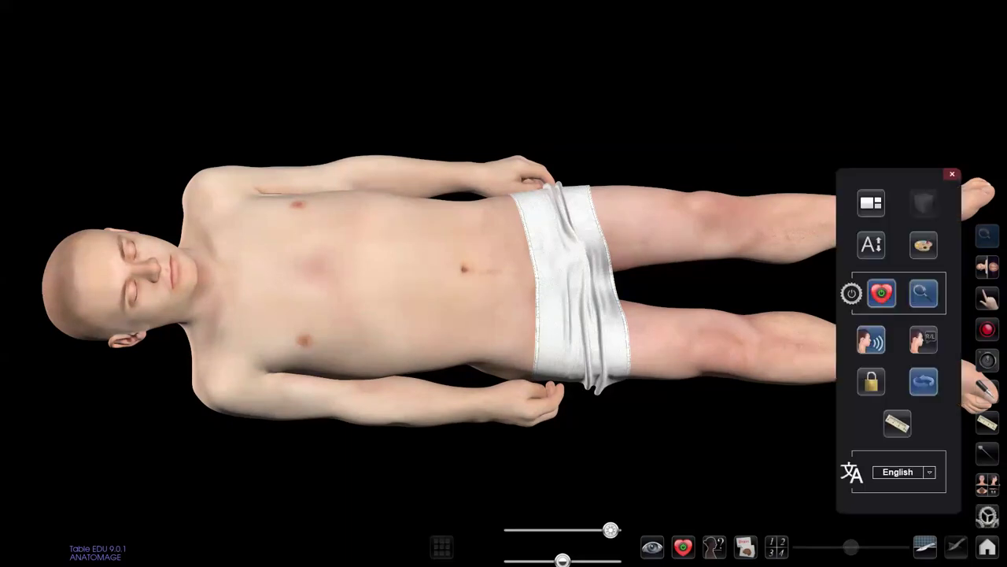
click(871, 203)
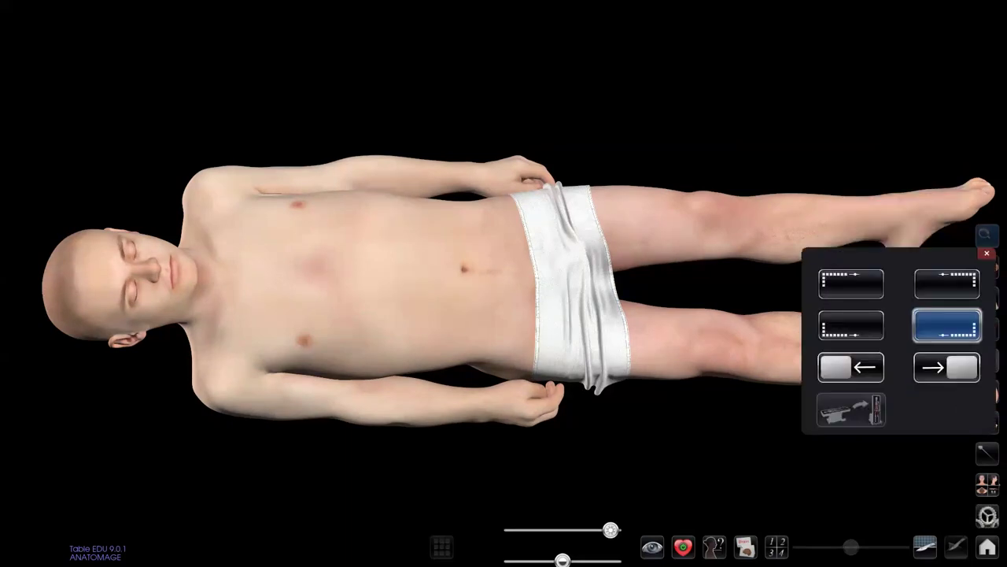
click(851, 325)
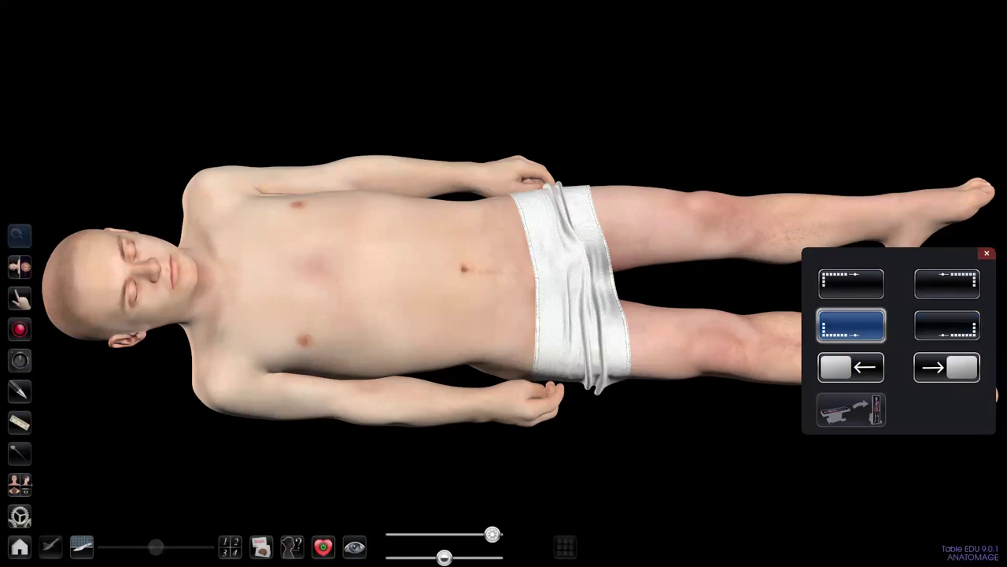
Step: Show the on-screen centimeter ruler, hide it again, and close the settings and layout options
click(19, 516)
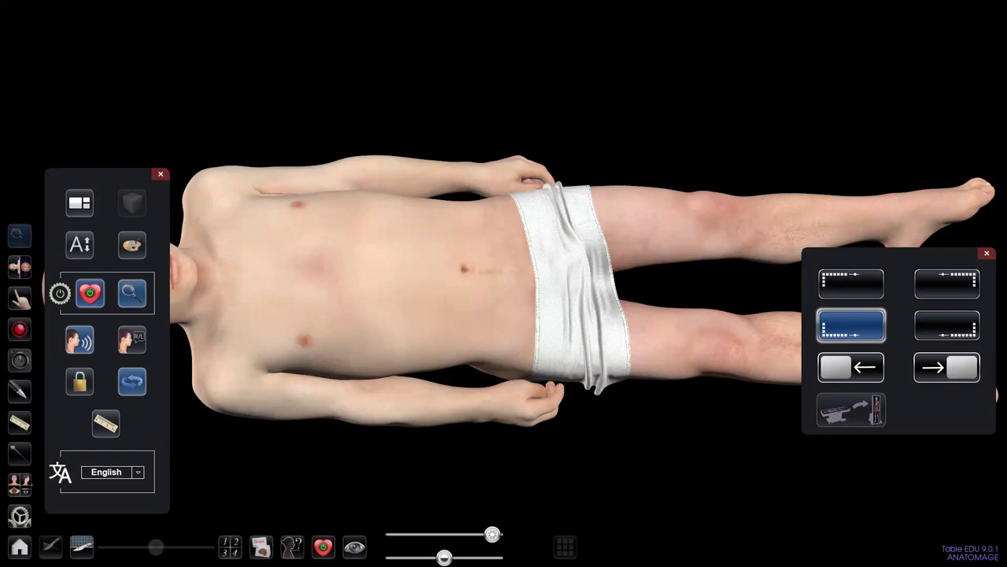
click(105, 424)
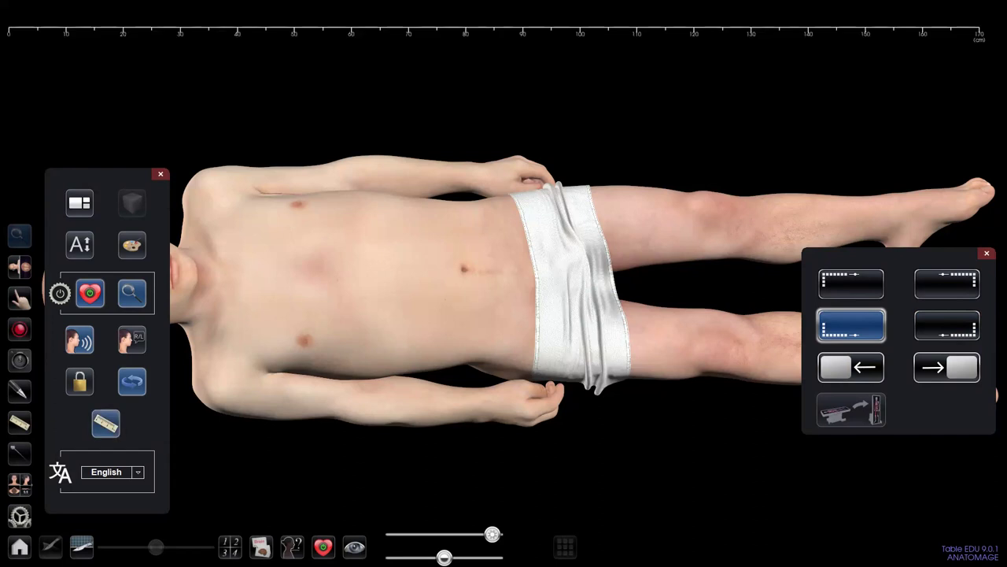
click(105, 423)
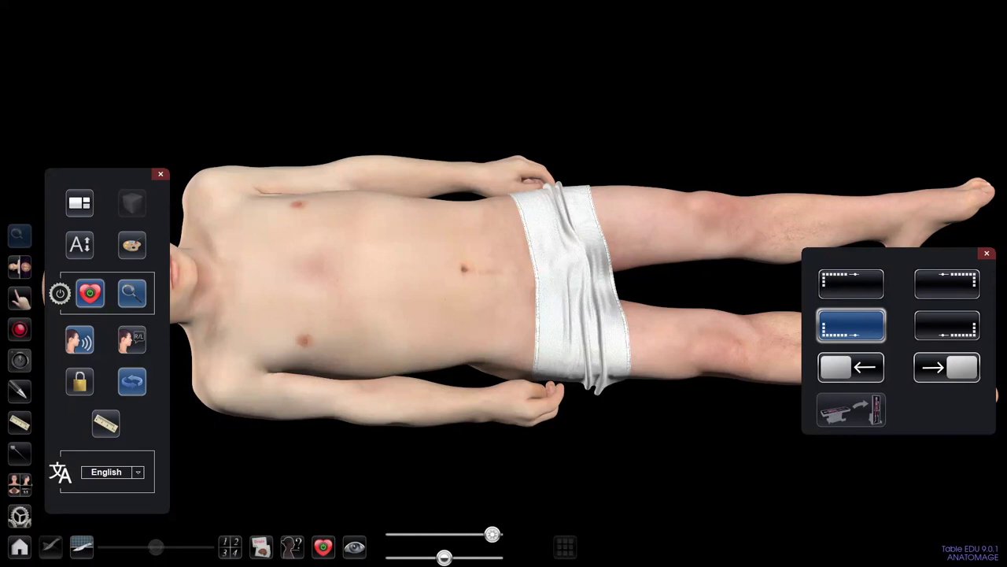
key(Escape)
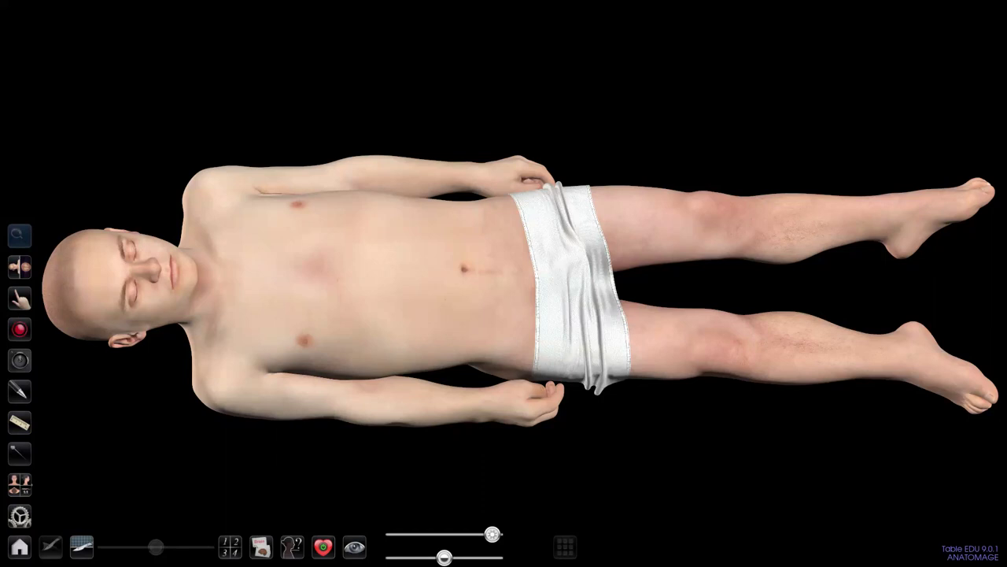
Step: Peel away the skin and muscle layers to expose bones, organs and vessels, and toggle the heart and blood flow simulation
drag(492, 535, 447, 535)
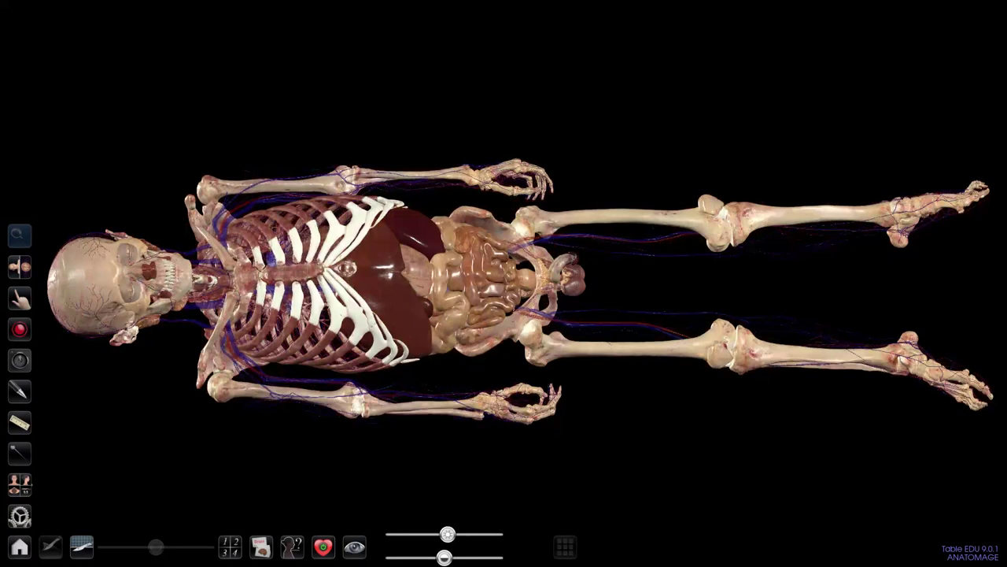
click(323, 547)
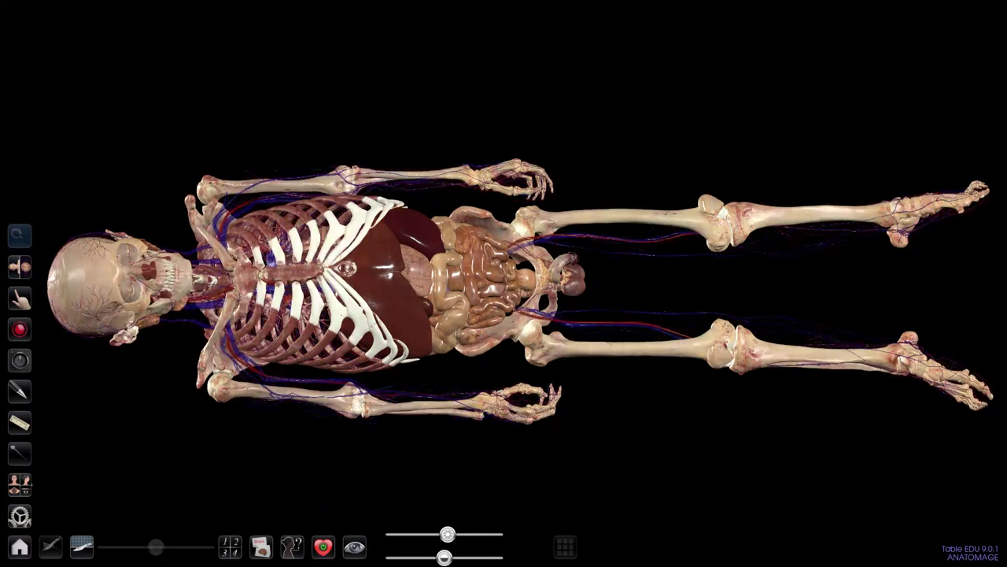
click(323, 547)
click(323, 546)
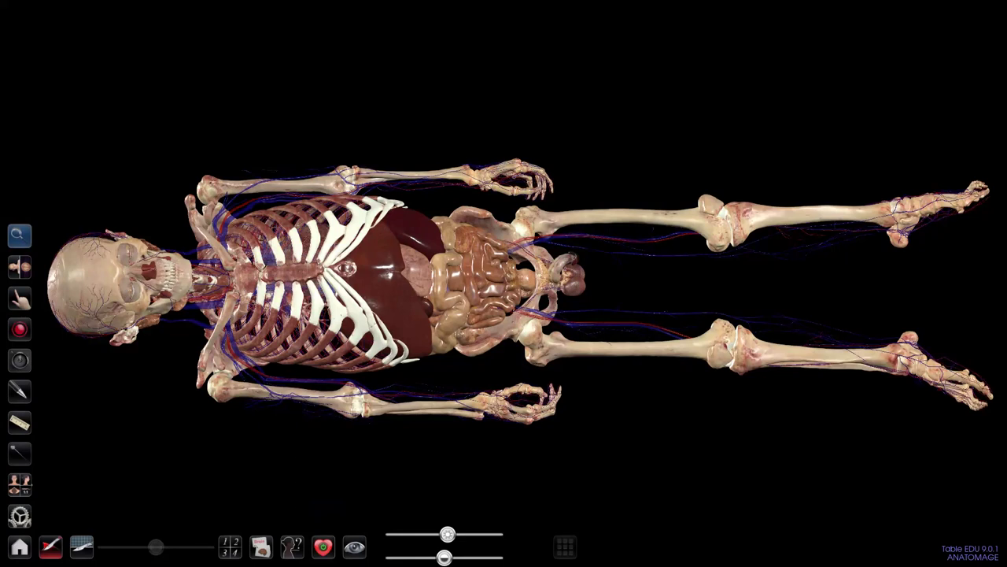
Step: Open the jejunum's information with the explore tool, highlight its blood supply, and expand its blood supply, innervation and function details
click(485, 261)
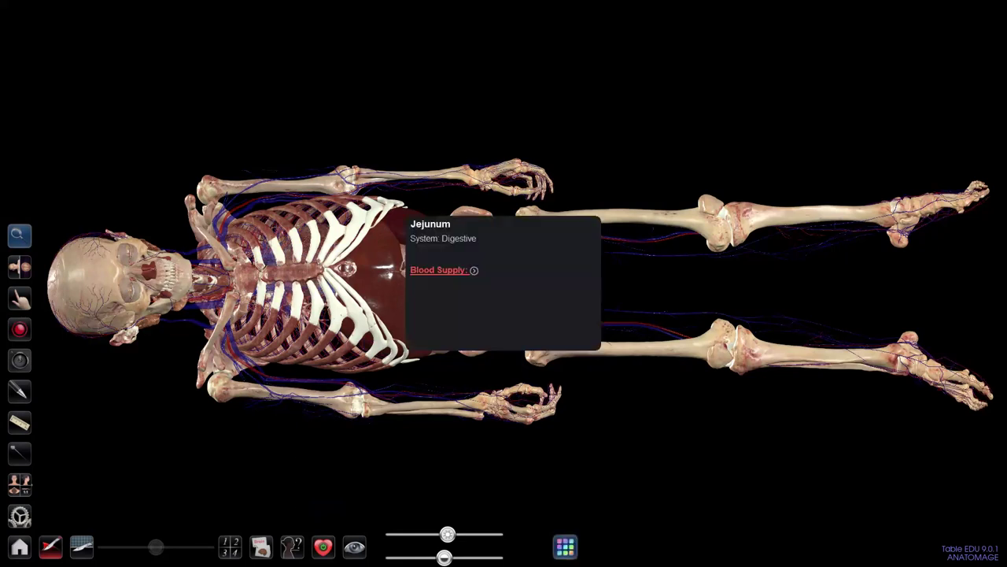
click(474, 271)
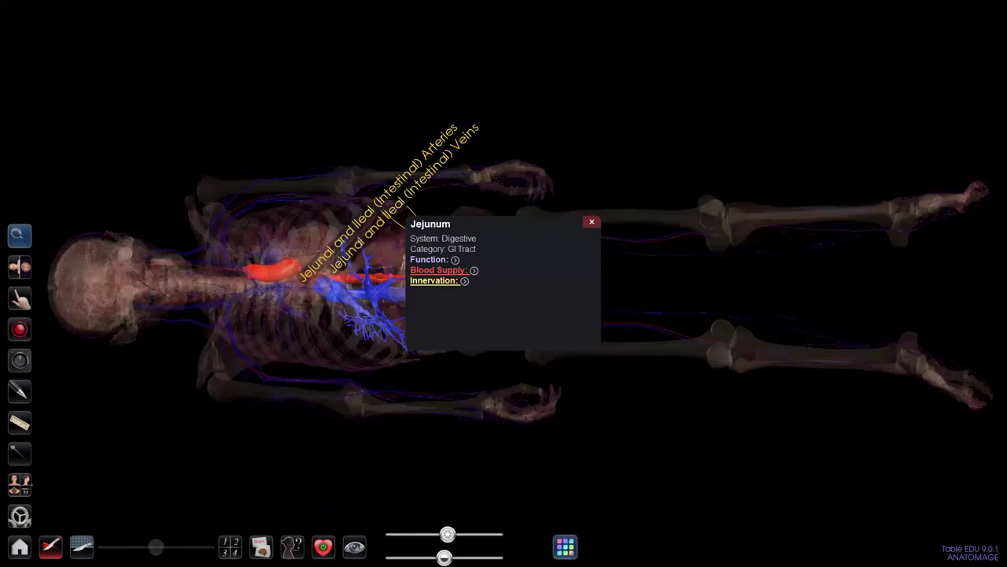
click(474, 270)
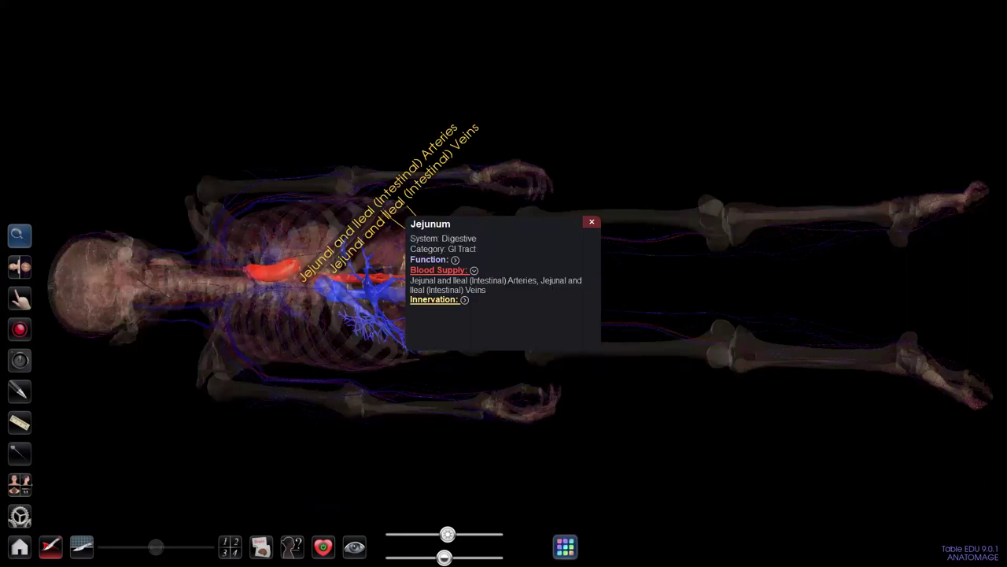
click(433, 299)
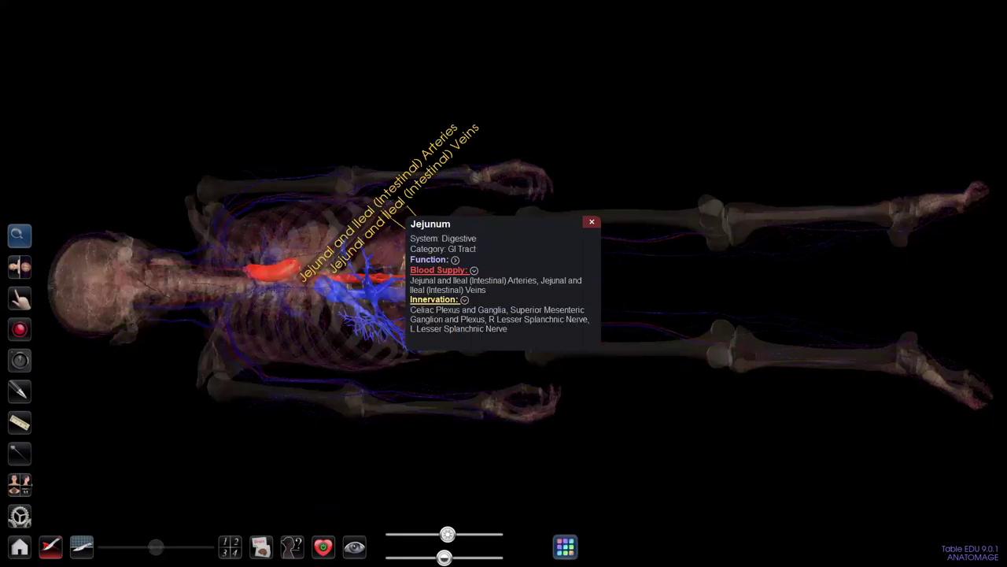
click(429, 258)
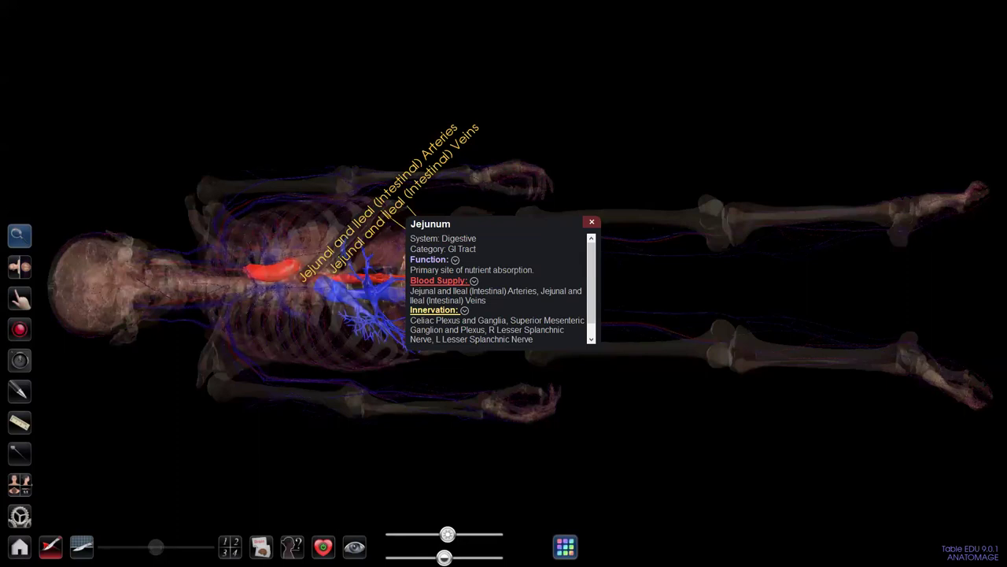
Step: Collapse the jejunum's details and switch the highlighting from its blood supply to its innervation
click(429, 258)
click(438, 270)
click(433, 280)
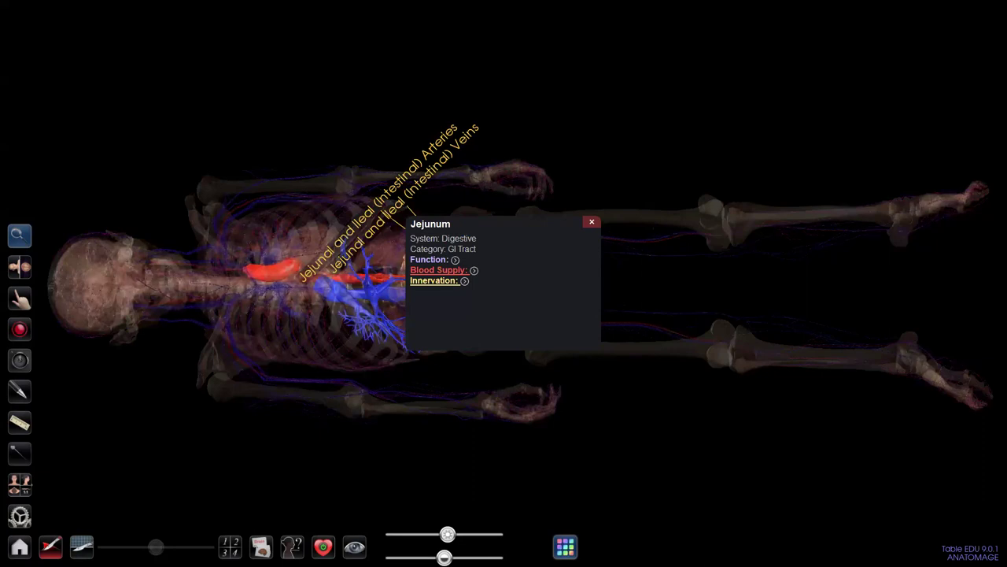
click(438, 270)
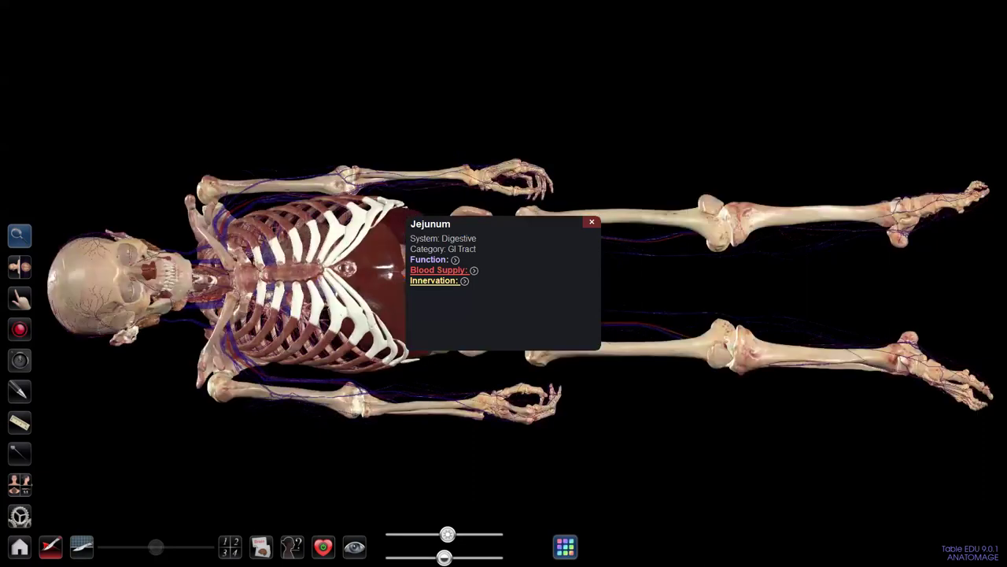
click(438, 270)
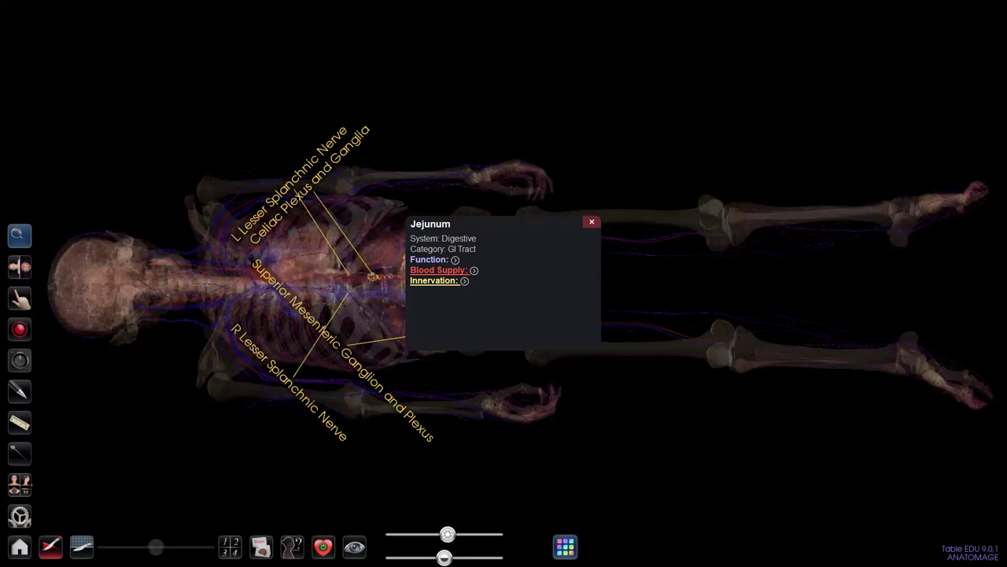
Step: Expand the jejunum's innervation and blood supply text for reading, and close its information
click(465, 281)
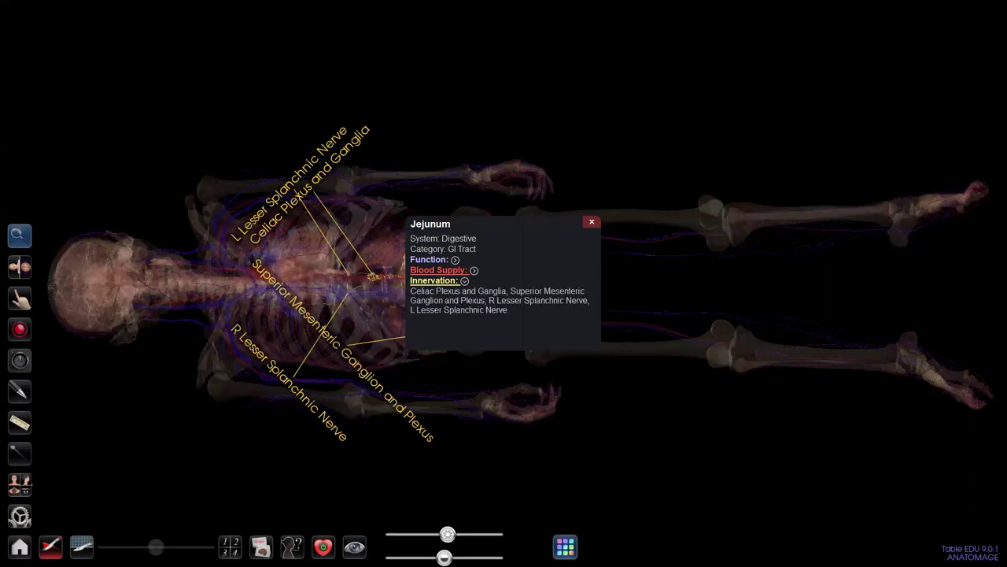
click(474, 270)
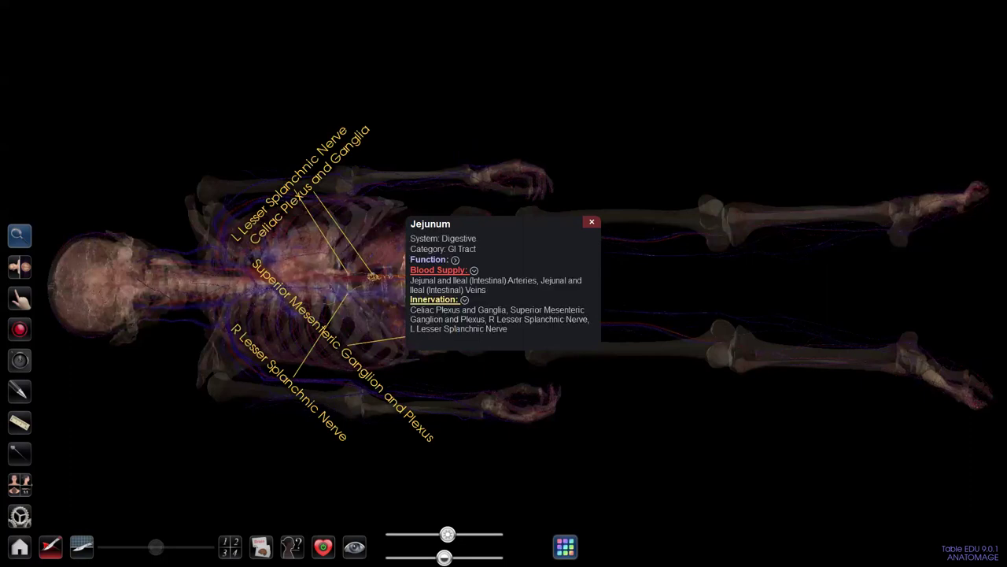
click(592, 222)
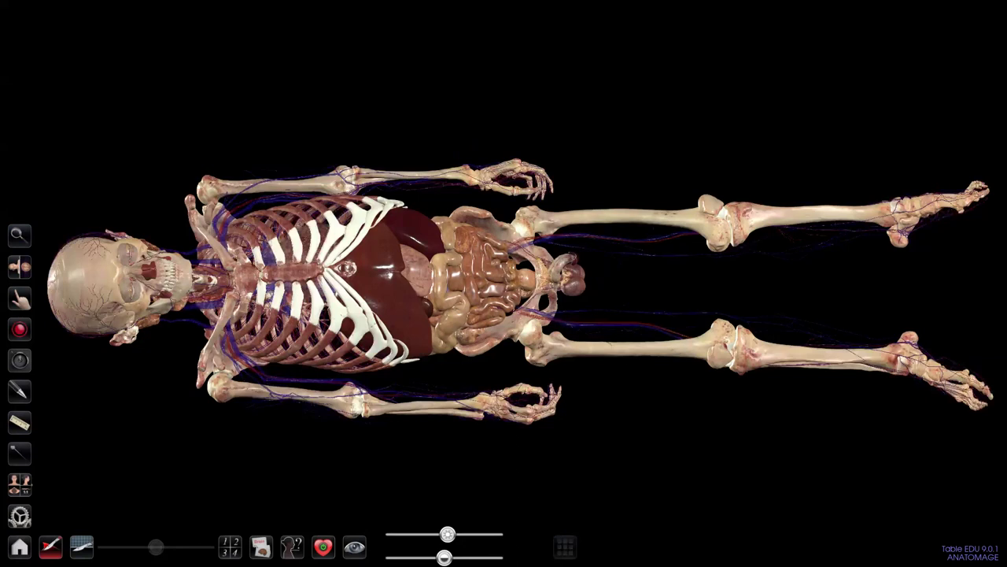
Step: Select the ileum, open its action menu, and hide it and show it again
click(493, 285)
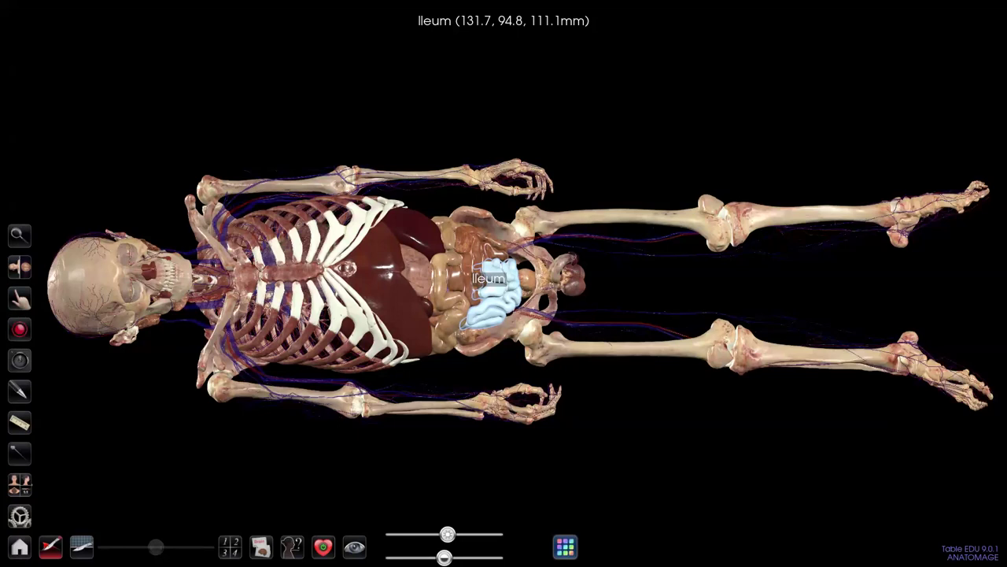
click(565, 546)
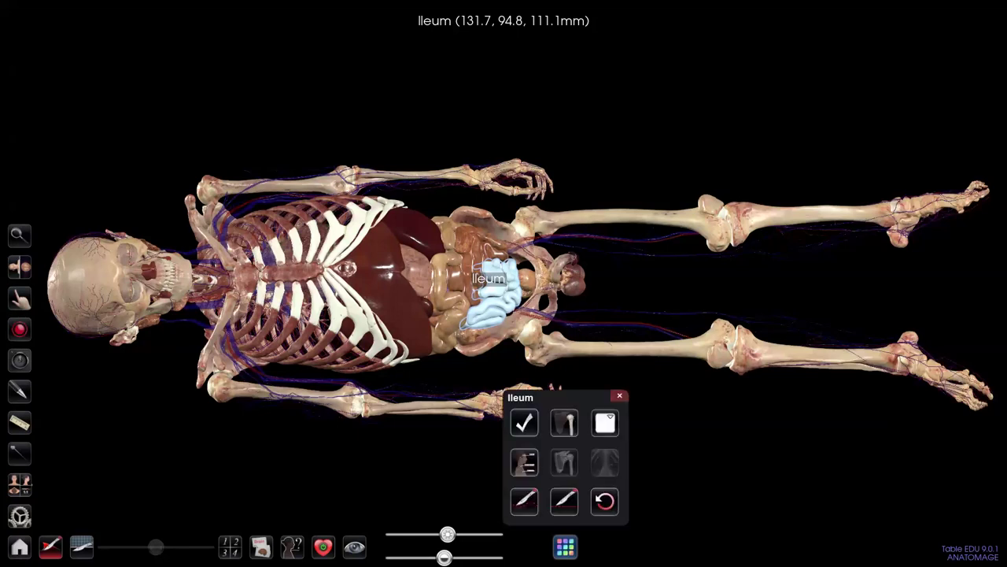
click(525, 422)
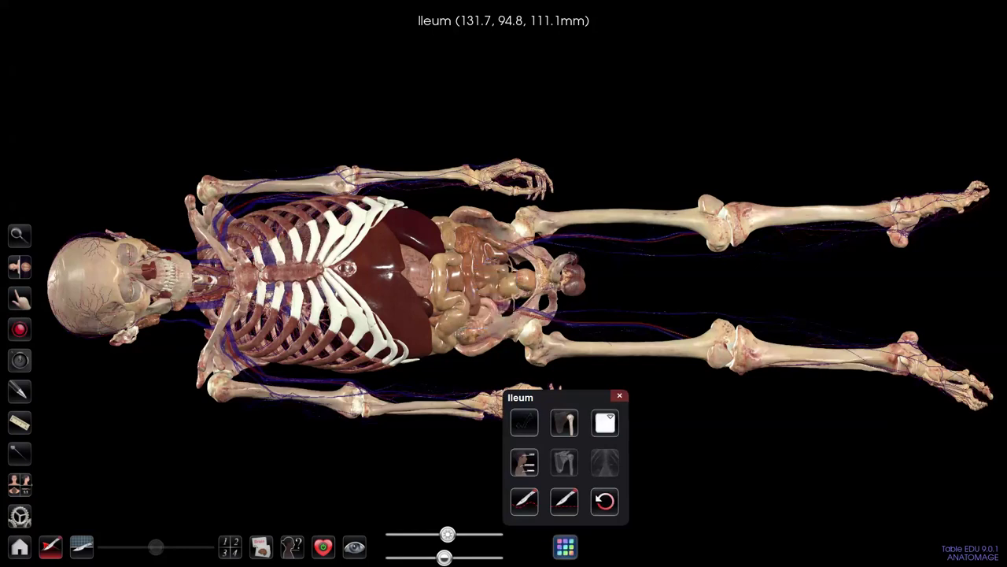
click(524, 423)
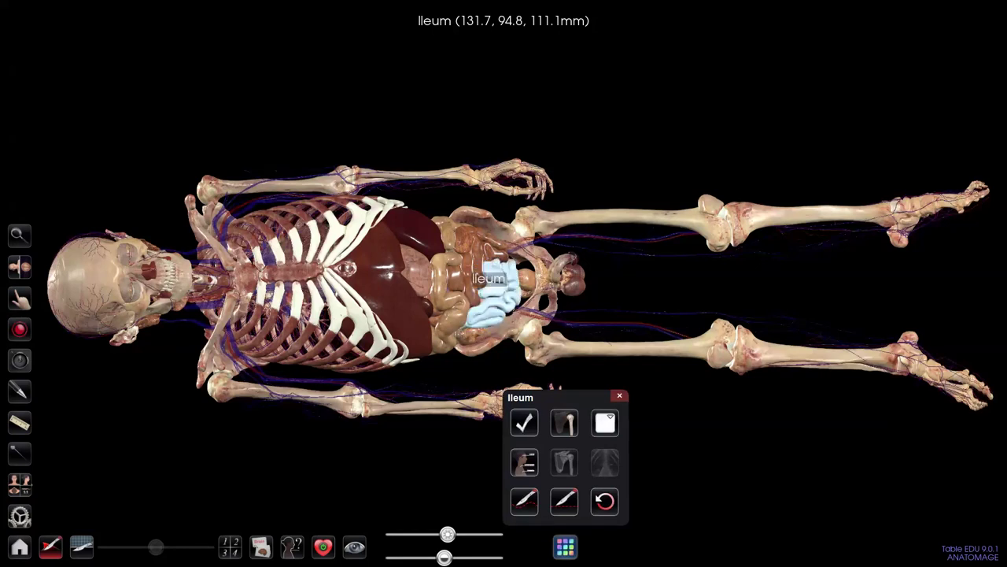
Step: Color the ileum light yellow and close the color palette
click(605, 422)
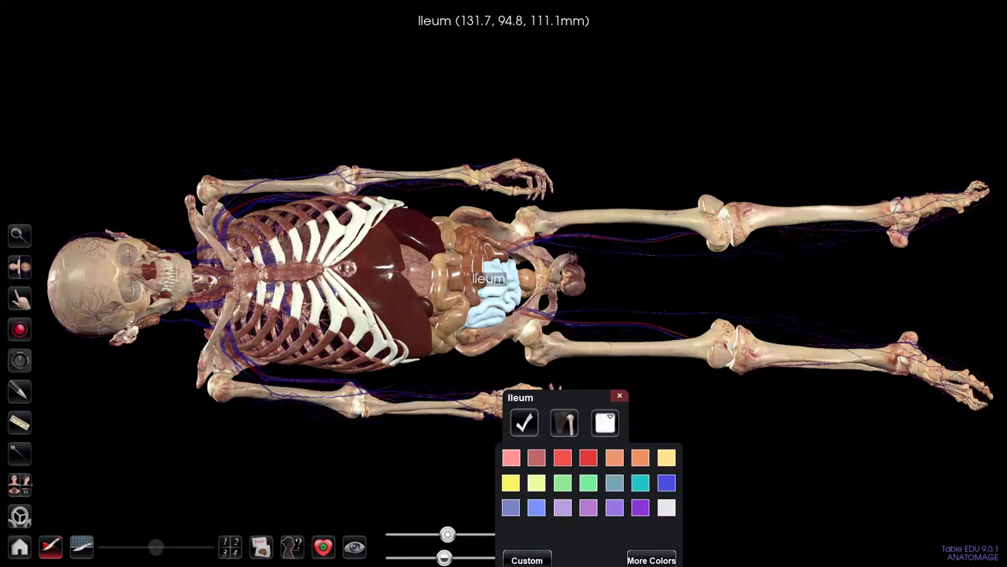
click(667, 457)
click(605, 423)
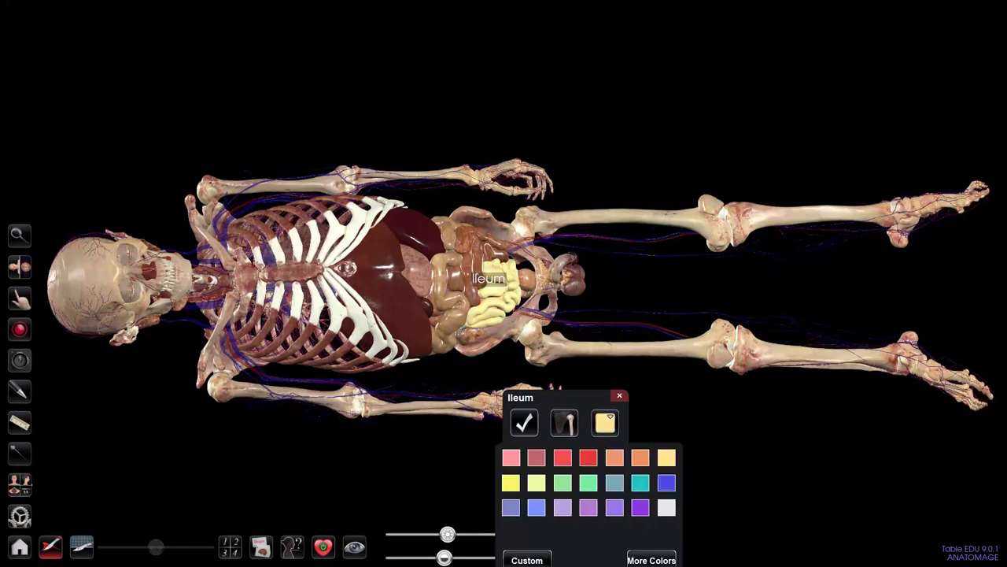
click(605, 423)
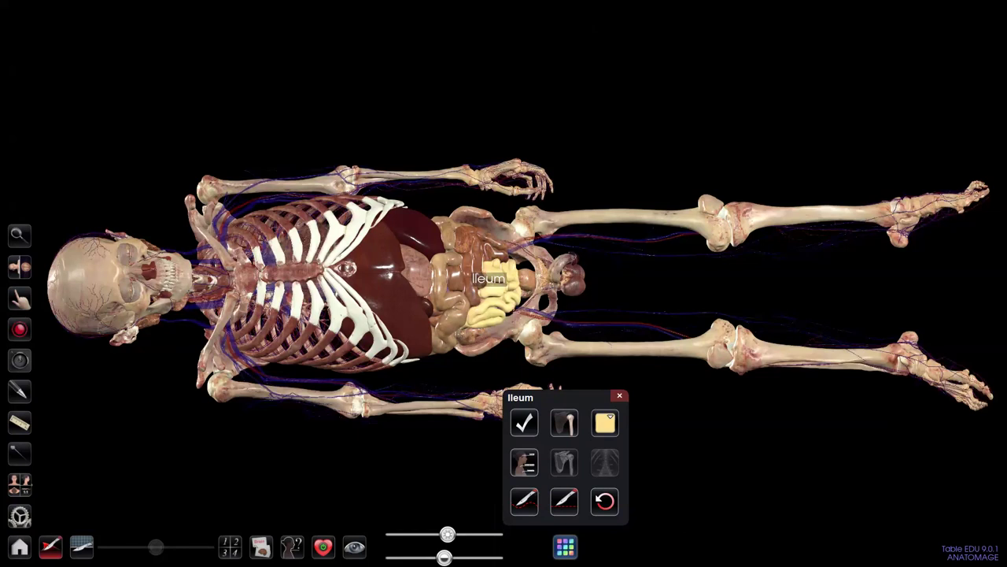
Step: View and close the ileum's color palette, and turn on the ileum's annotation label
click(605, 423)
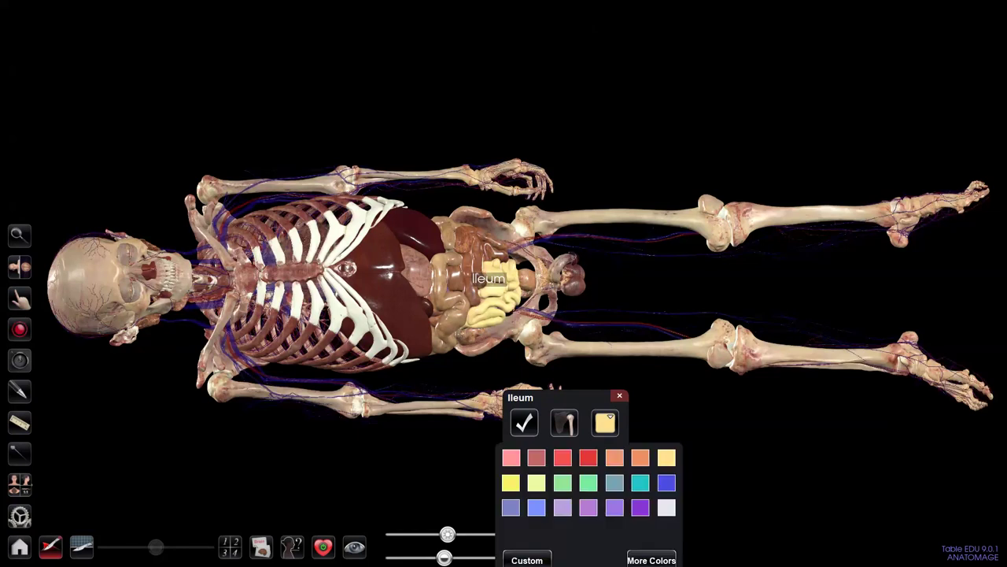
click(605, 424)
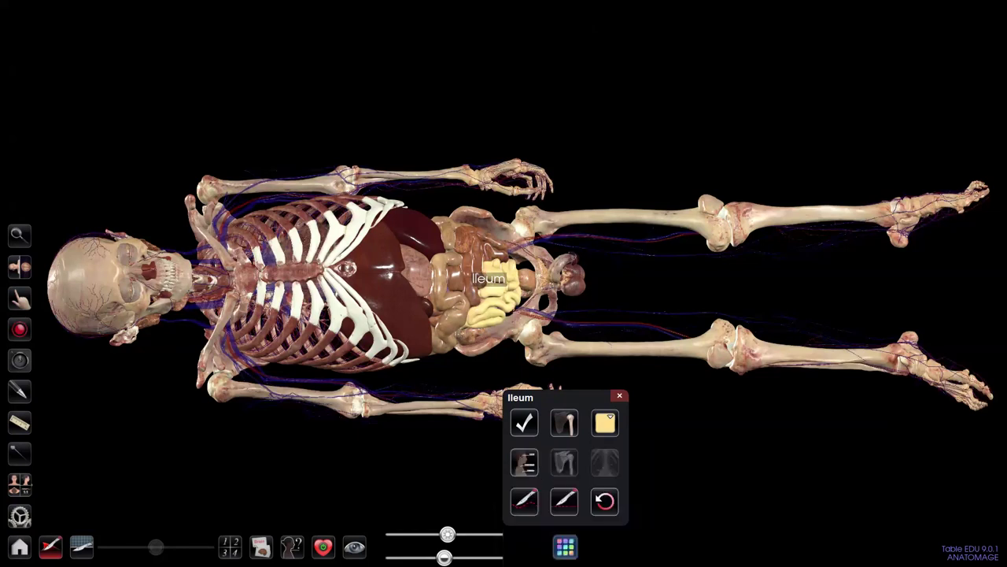
click(524, 463)
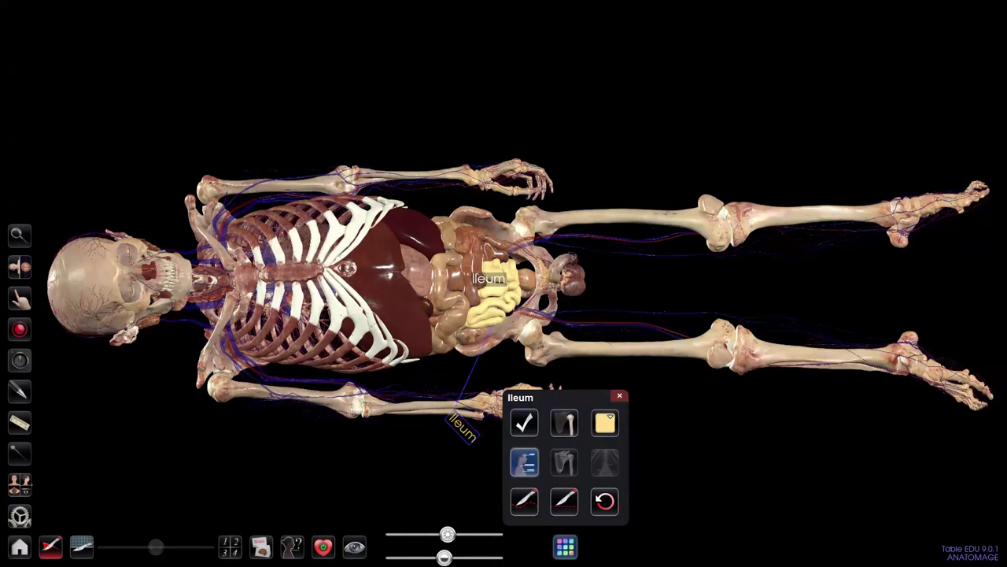
Step: Restore the layers out to the skin and move the ileum's label from one side of the body to the other
drag(448, 534, 493, 534)
drag(463, 428, 337, 466)
drag(409, 354, 412, 303)
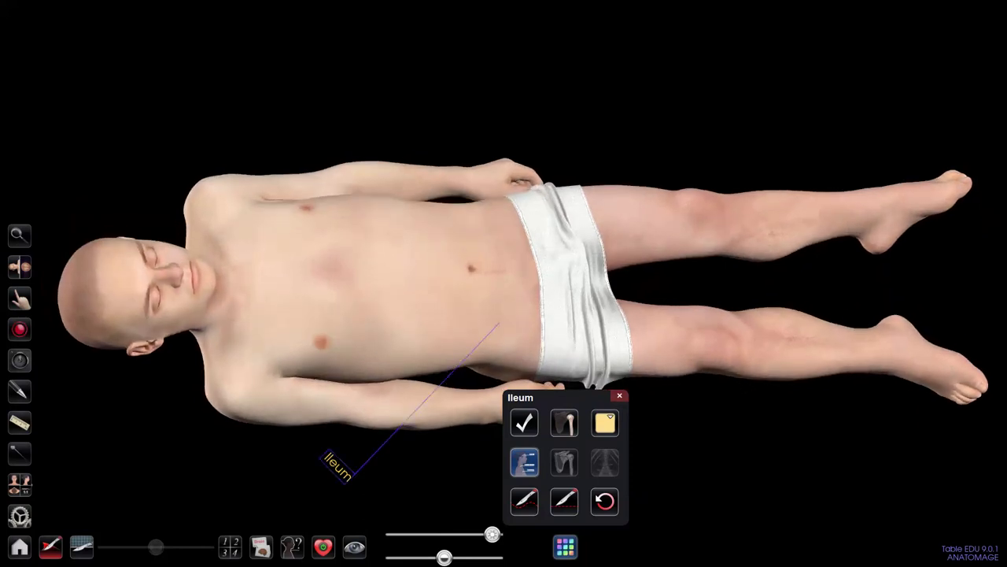
drag(407, 493, 571, 87)
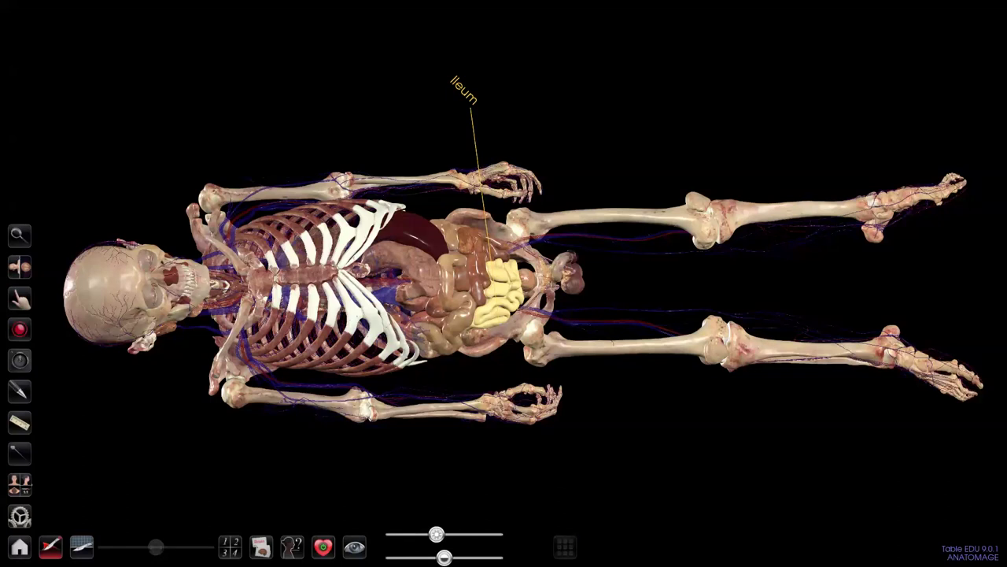
Step: Select the ileum again, remove its annotation label, and restore its natural color
click(498, 314)
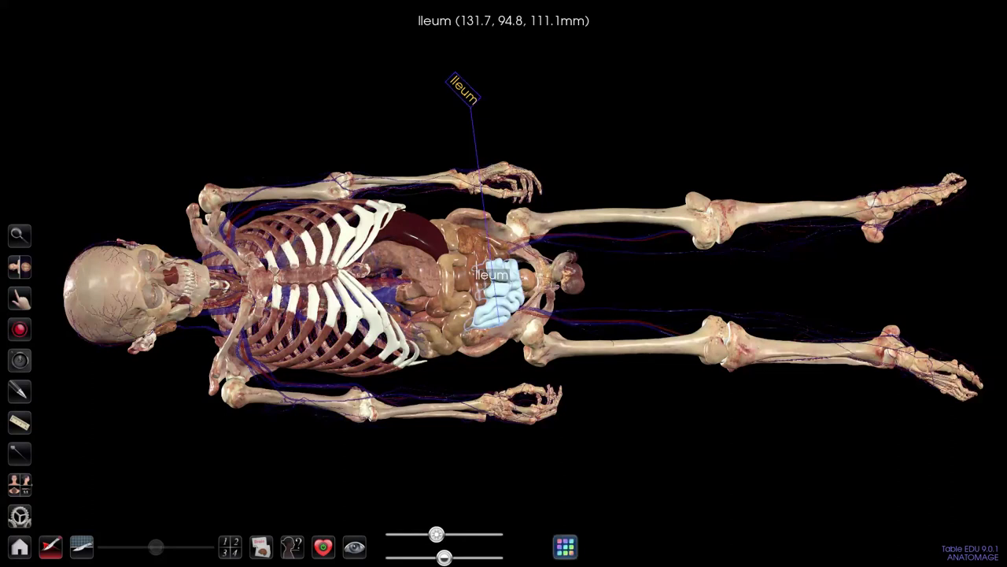
click(565, 546)
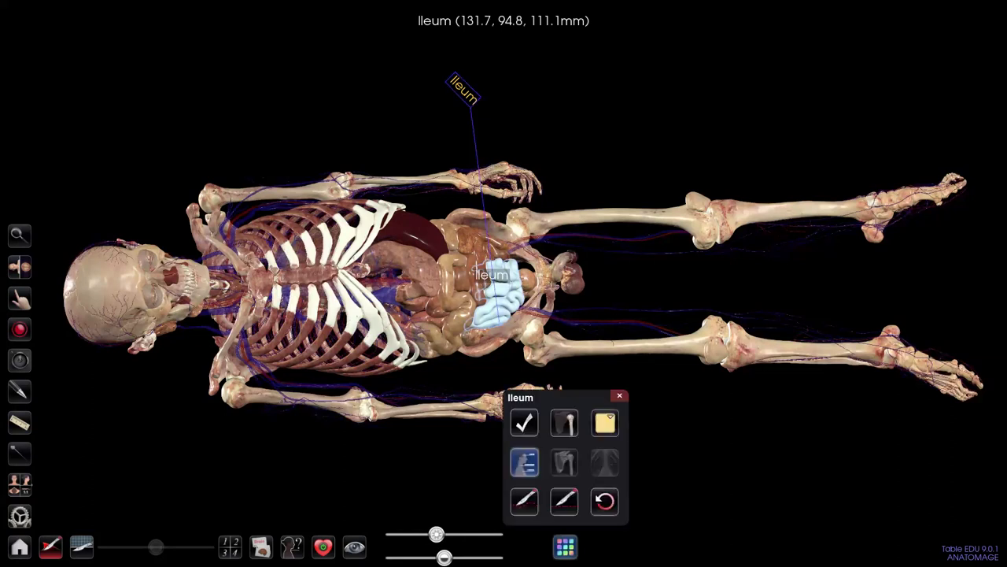
click(525, 462)
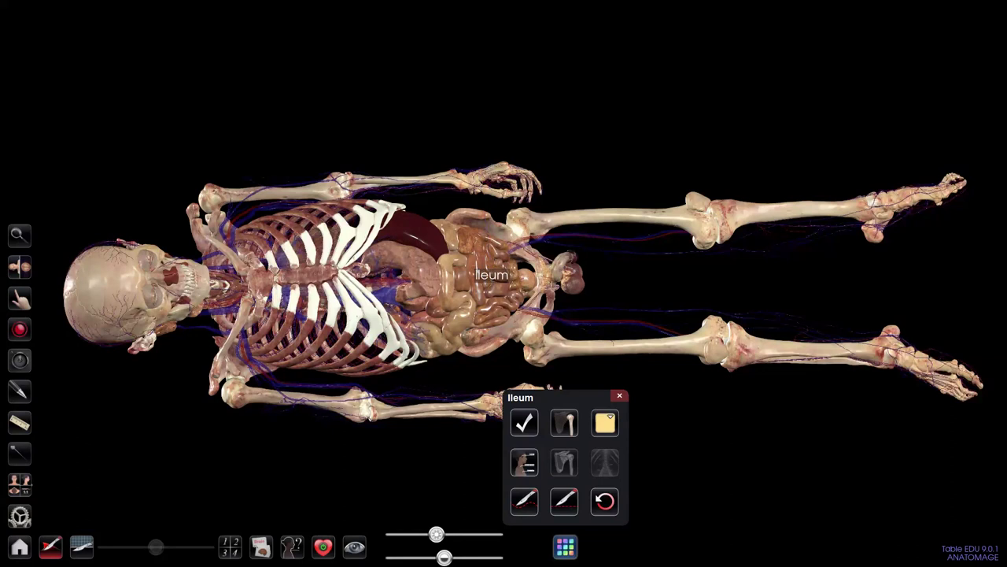
Step: Cut away part of the ileum with the scalpel option and inspect the opening up close
click(525, 501)
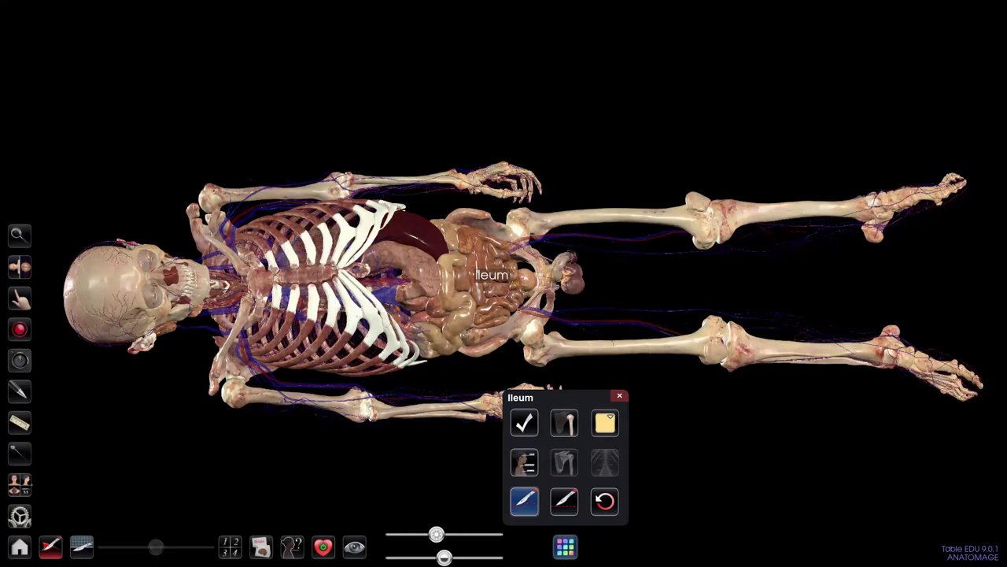
click(496, 283)
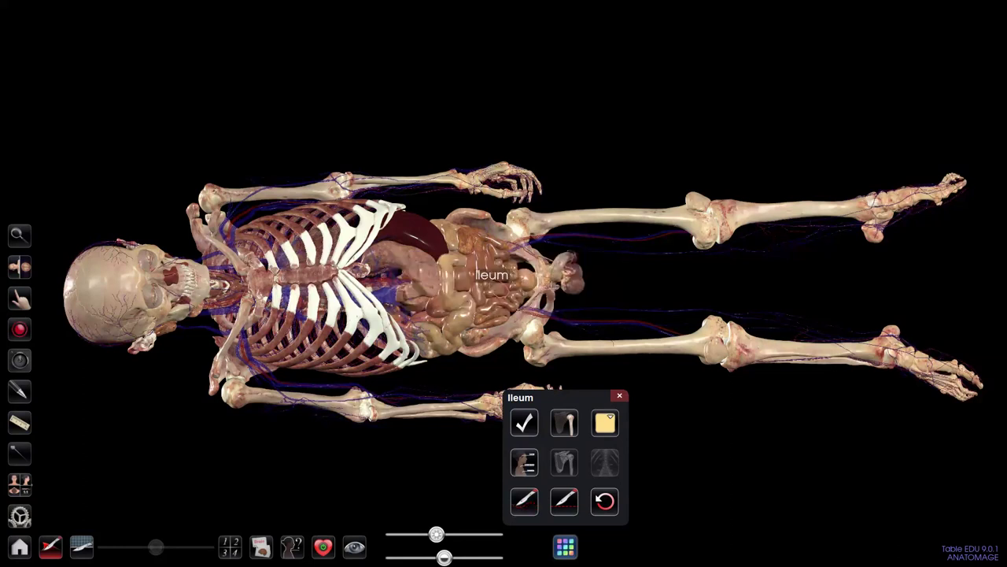
drag(330, 276, 338, 248)
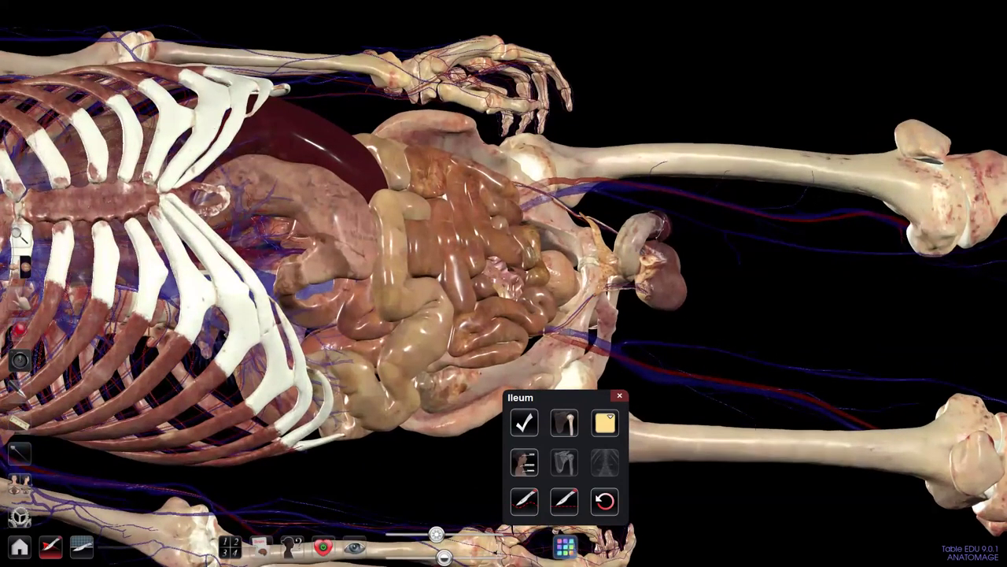
Step: Reset the cut ileum, return to the whole-body view, and close the ileum's action menu
click(605, 501)
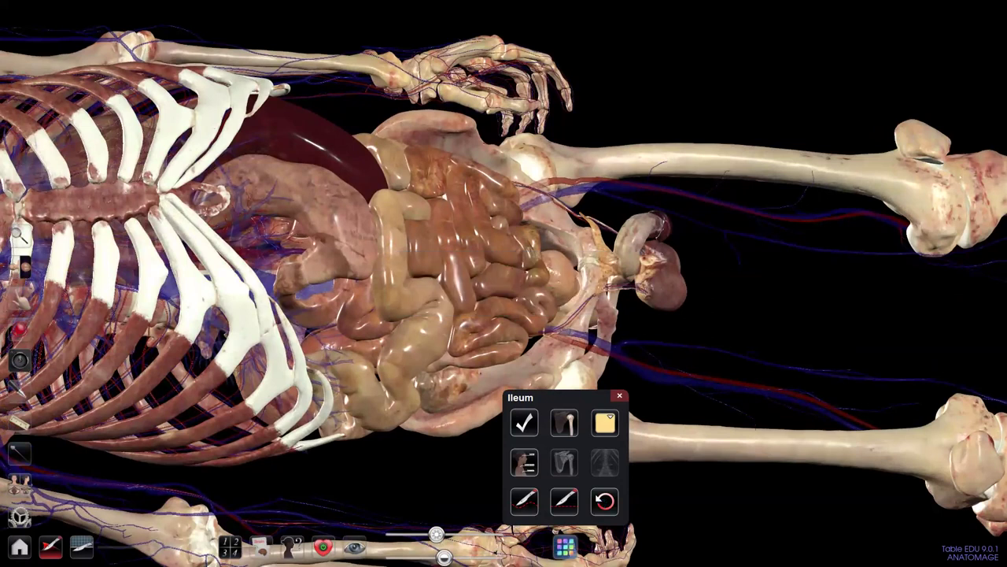
scroll(503, 275, down, 1)
scroll(503, 283, down, 2)
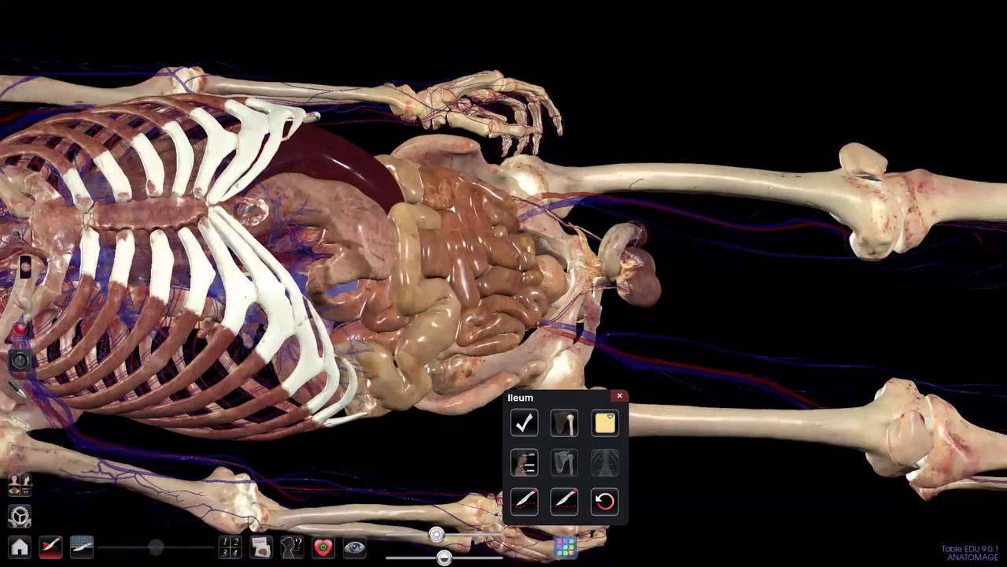
scroll(504, 283, down, 3)
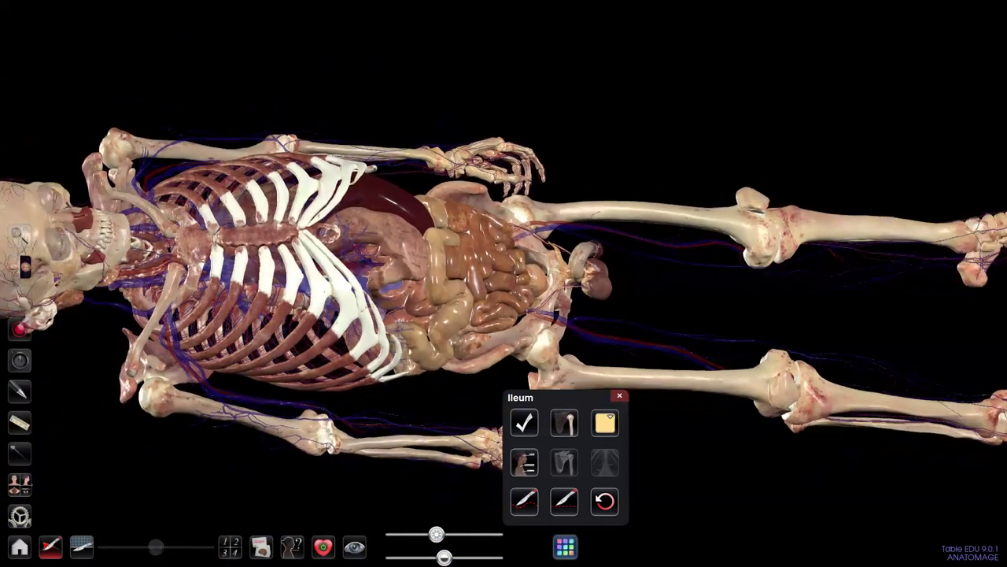
scroll(504, 284, down, 2)
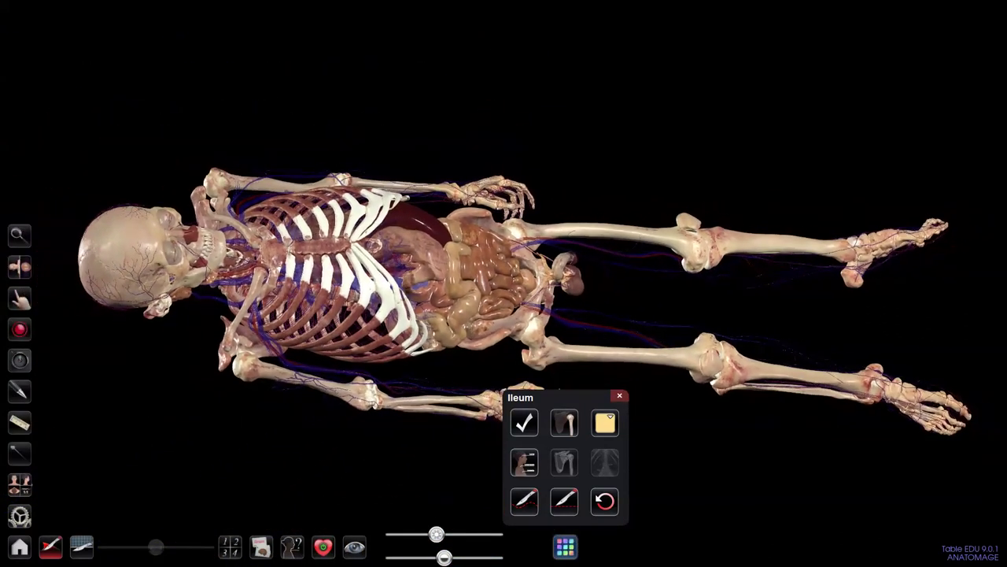
click(620, 395)
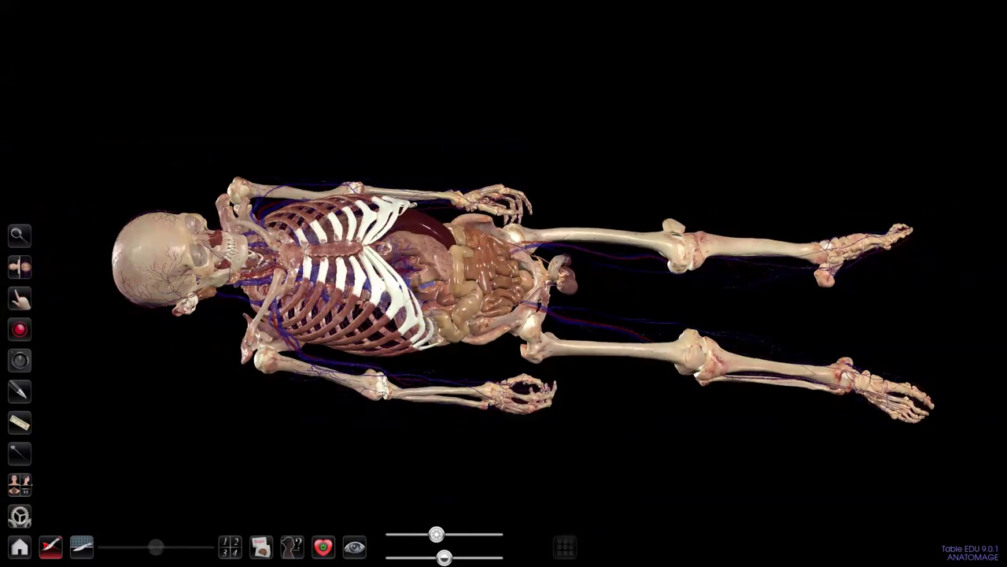
Step: Restore the layers until the liver is shown, and open and close the liver's action menu
drag(437, 535, 488, 535)
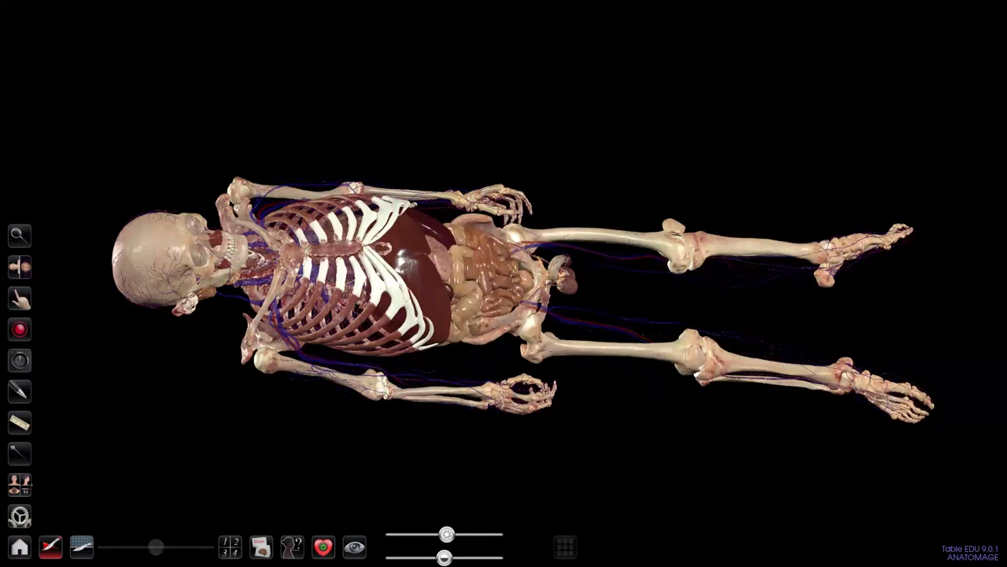
click(406, 262)
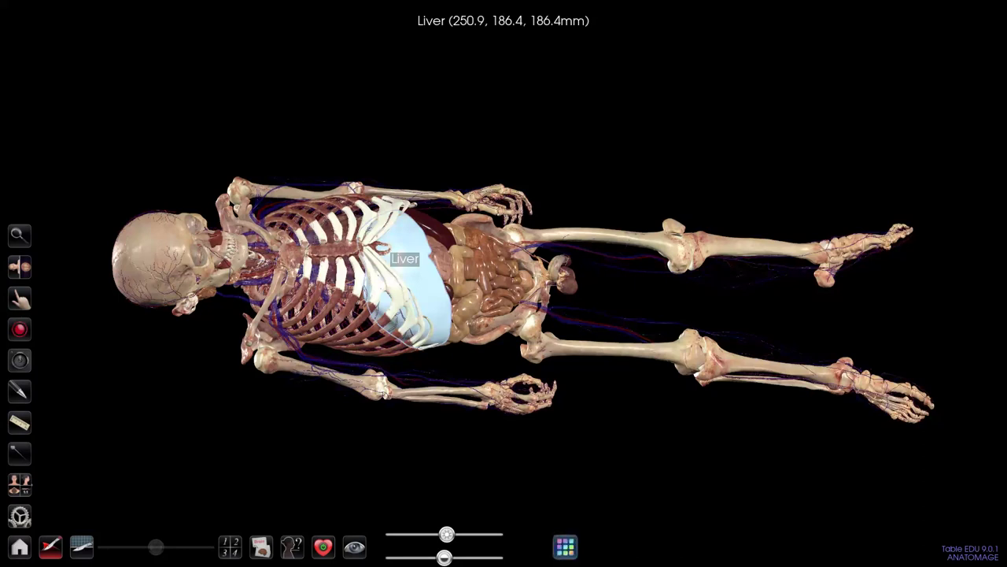
click(565, 546)
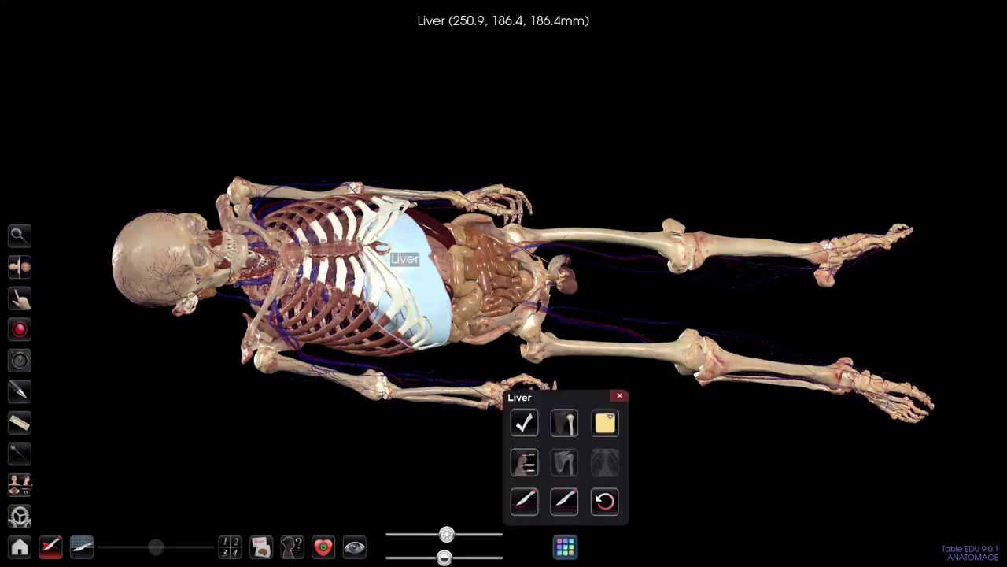
click(619, 395)
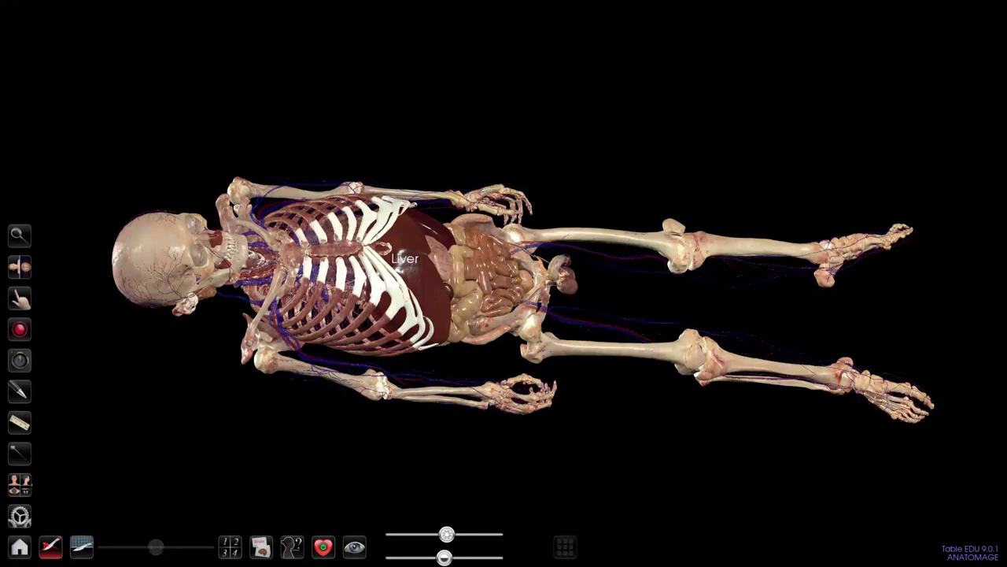
Step: Peel the layers past the abdominal organs down to the skeleton and deep vessels
drag(446, 535, 421, 534)
drag(472, 276, 440, 289)
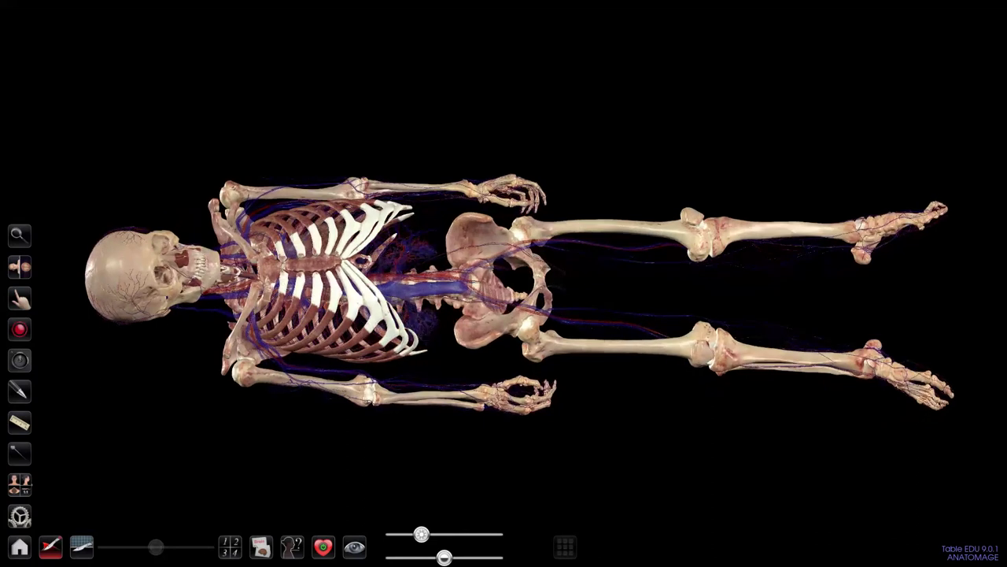
Step: Open the coloring and background settings, try the ribcage coloring option, and close the settings
click(20, 516)
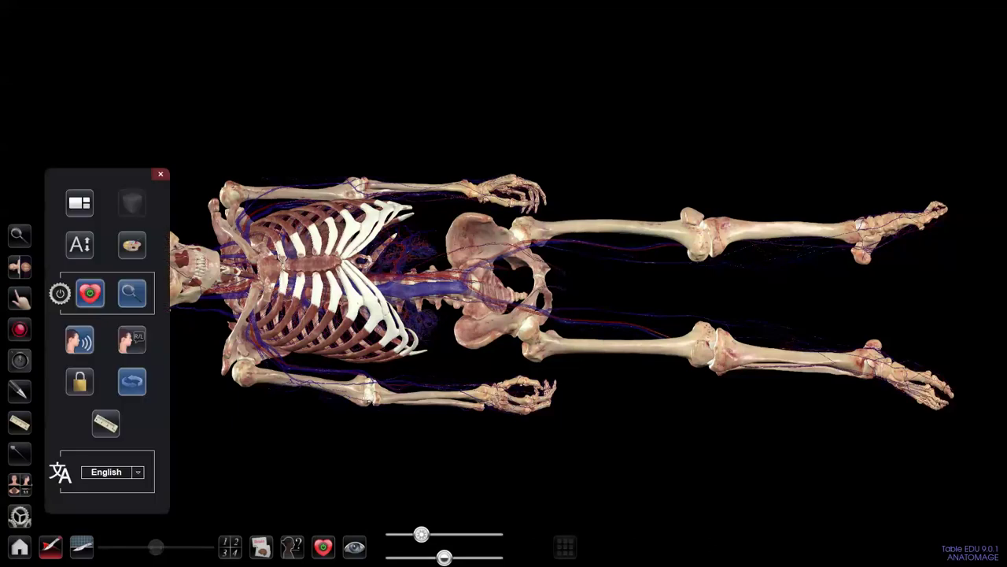
click(132, 246)
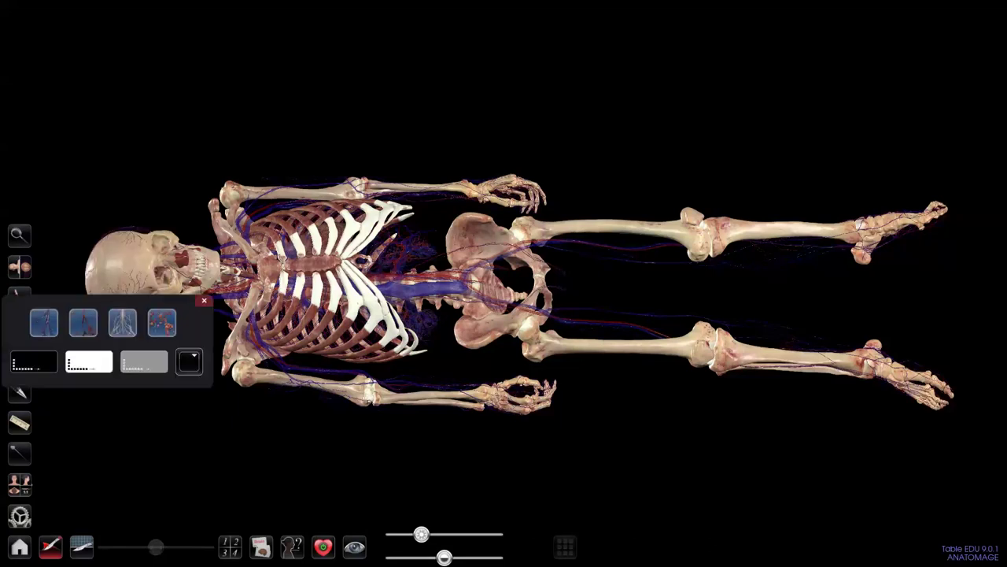
click(123, 323)
click(204, 301)
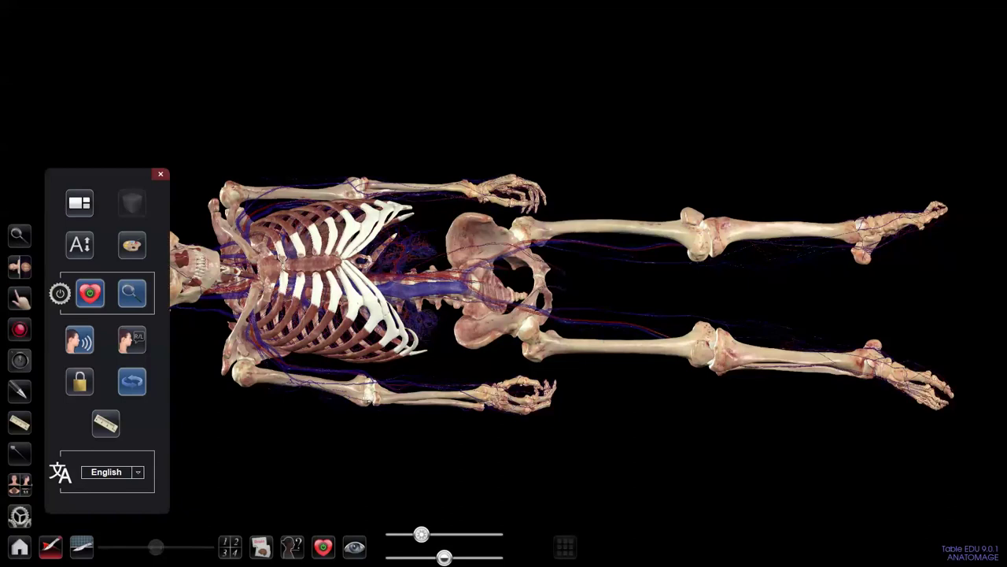
click(161, 174)
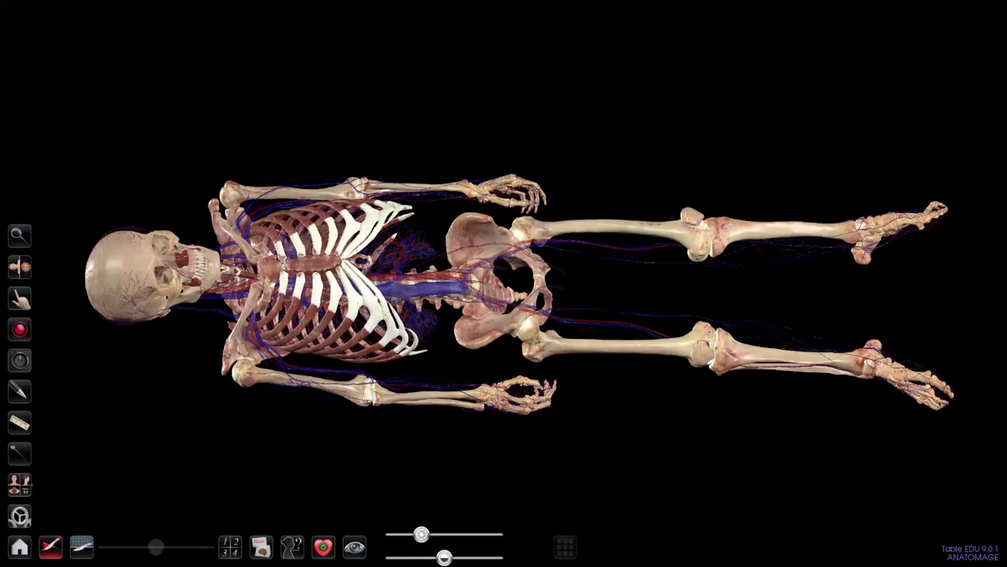
Step: Using the Visibility list, hide all systems, show only the Digestive system, and list its GI Tract structures
click(354, 547)
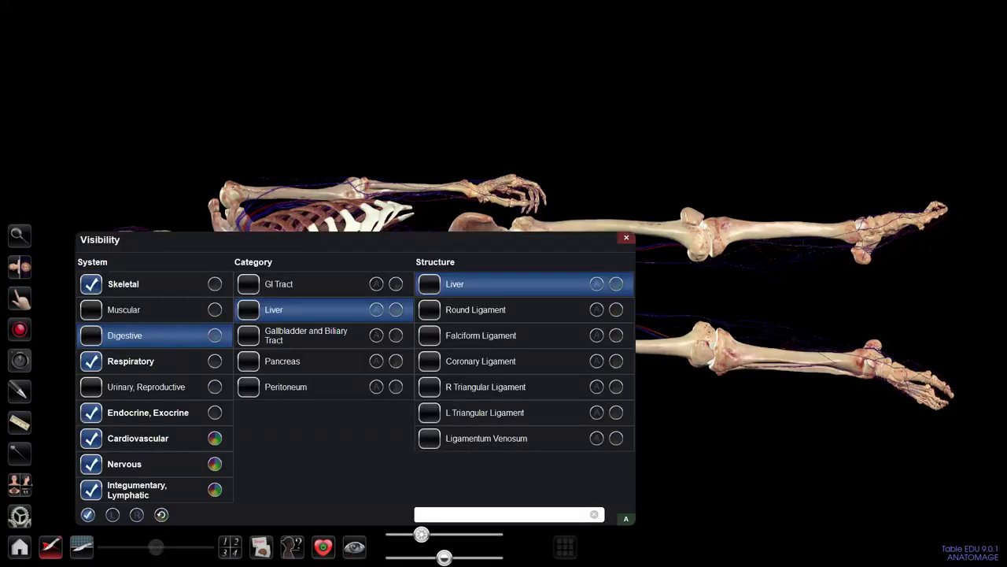
click(88, 515)
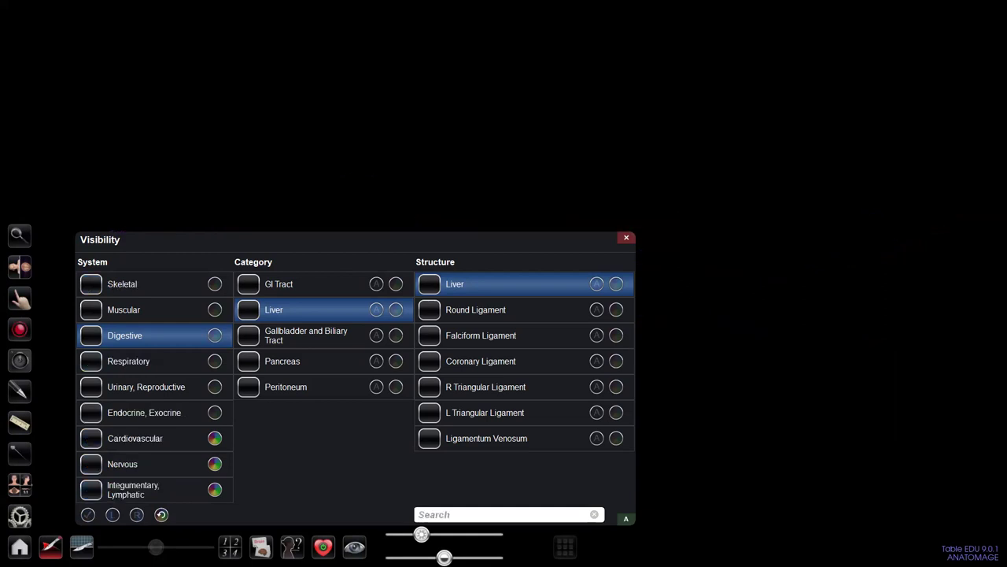
click(91, 335)
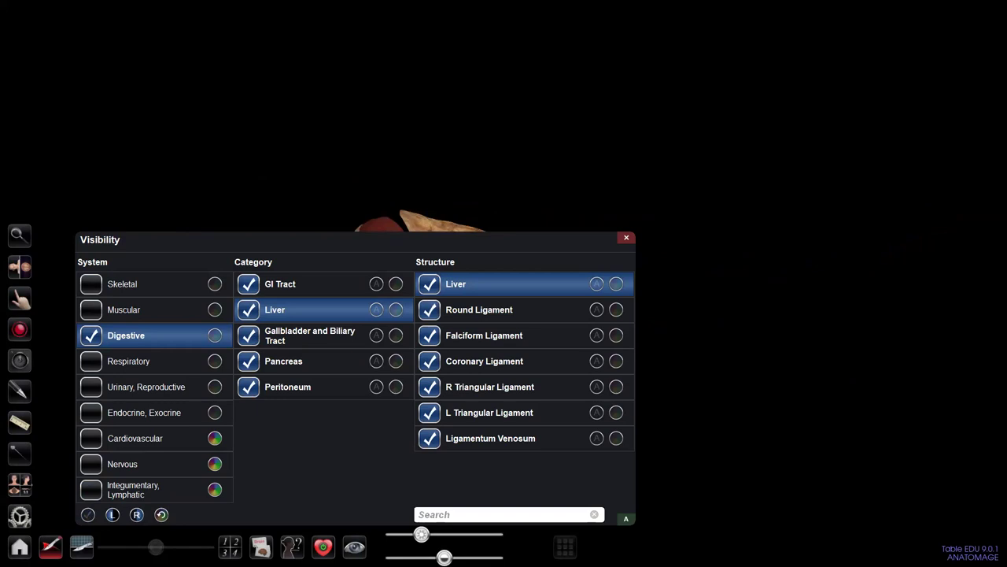
click(299, 284)
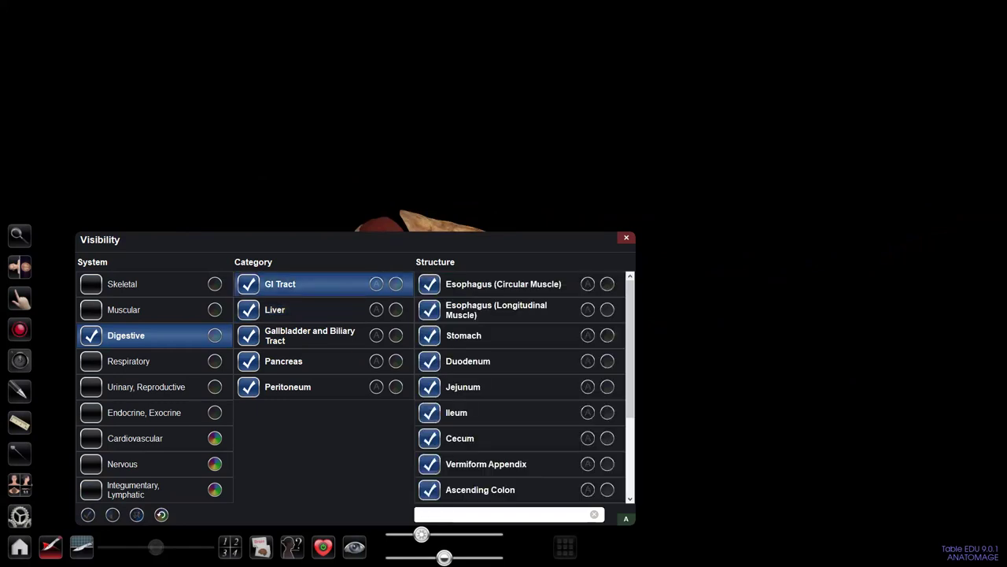
Step: Turn the annotations for the whole GI Tract on and off, and view its color and transparency options
click(376, 283)
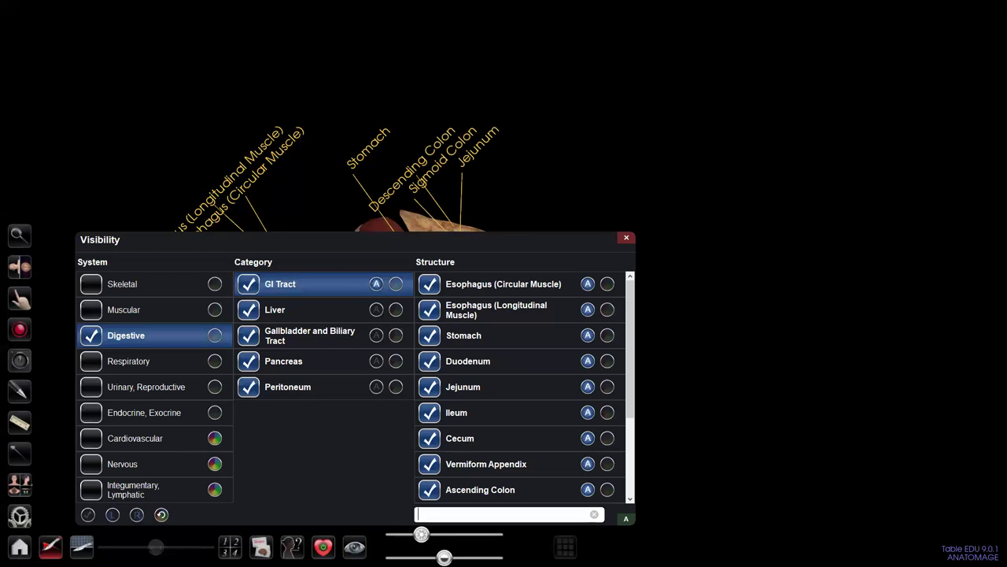
click(376, 284)
click(396, 284)
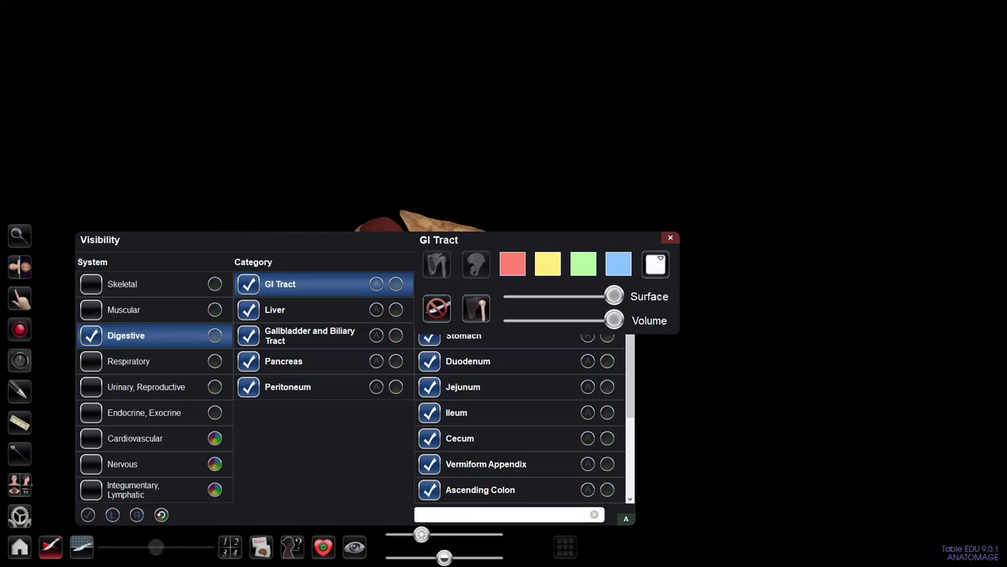
click(671, 238)
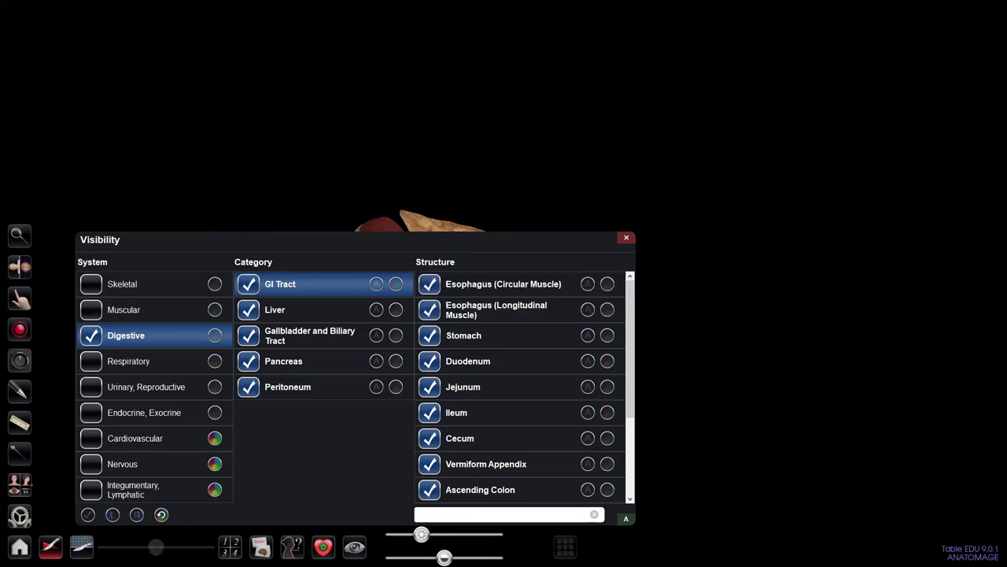
Step: Turn on the annotations for the Stomach and Ileum, and open the Vermiform Appendix's color and transparency options
click(588, 335)
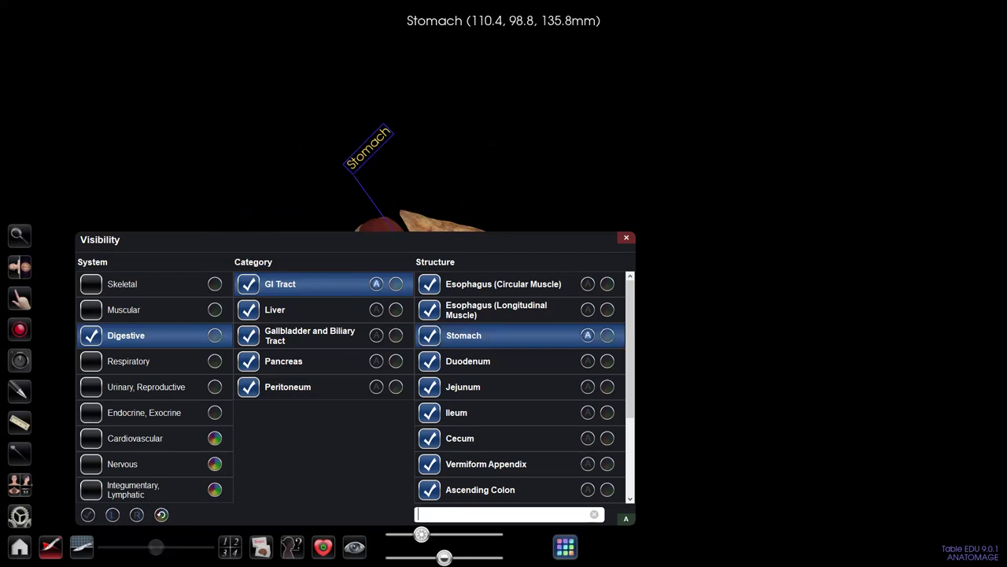
click(588, 413)
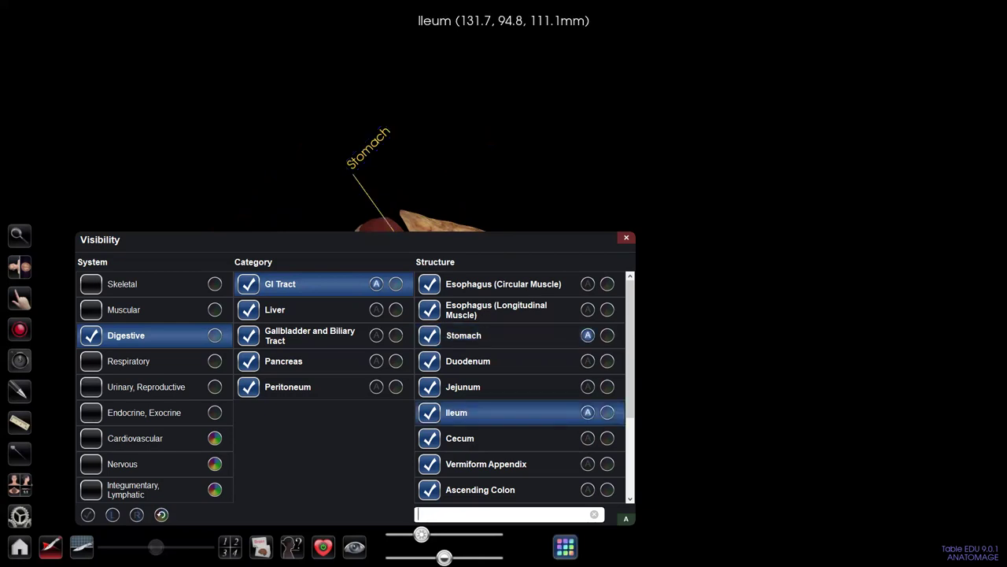
click(608, 465)
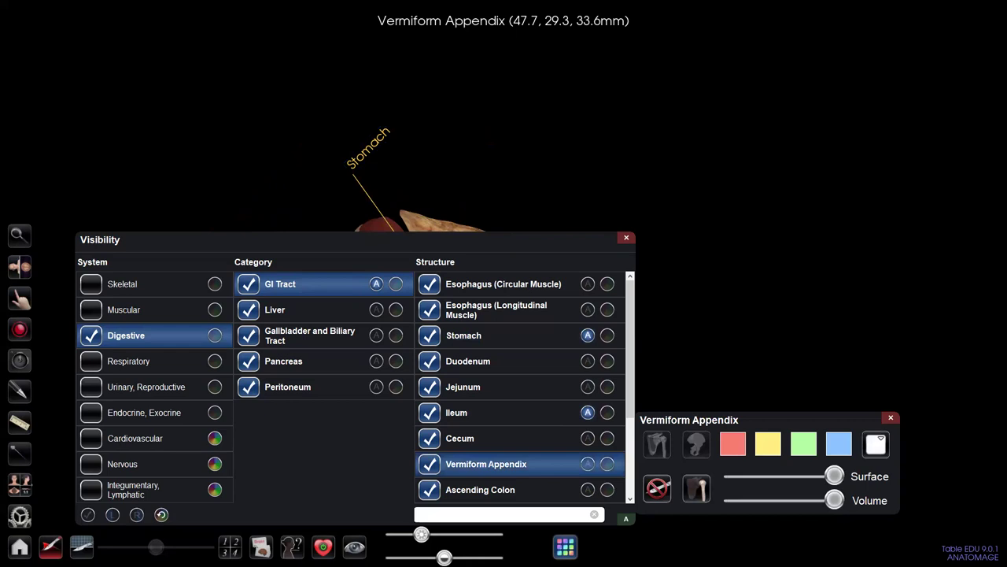
Step: Color the Vermiform Appendix red and activate the structure search
click(732, 444)
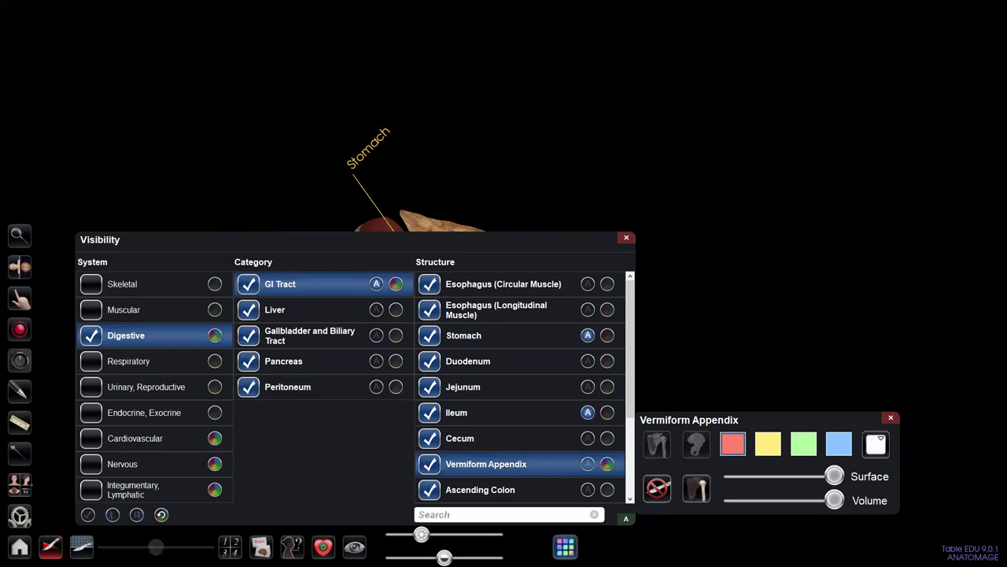
click(449, 513)
Step: Show the Integumentary, Lymphatic and Nervous systems, hide the Digestive system, and close the Visibility list
click(91, 489)
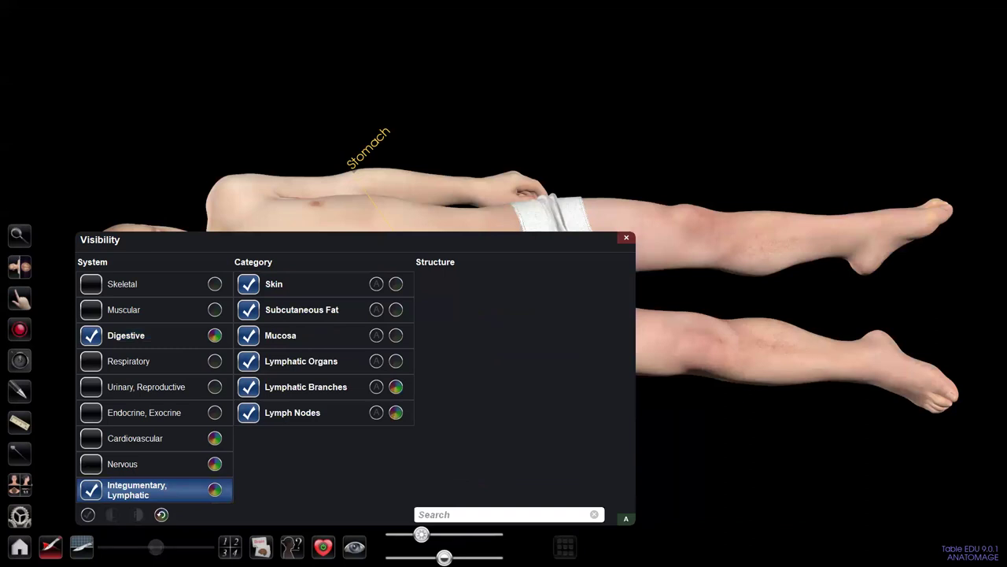
click(92, 336)
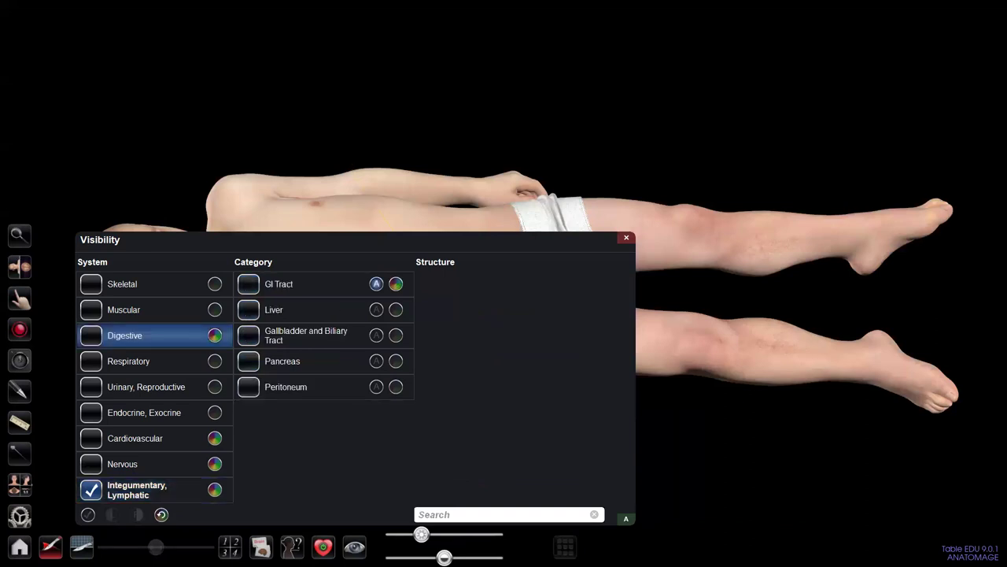
click(91, 464)
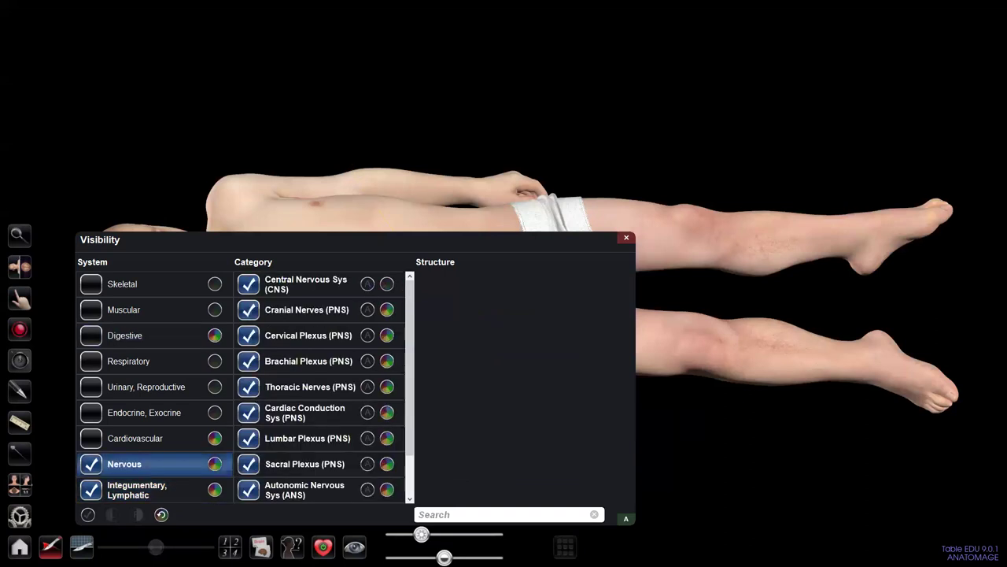
click(626, 237)
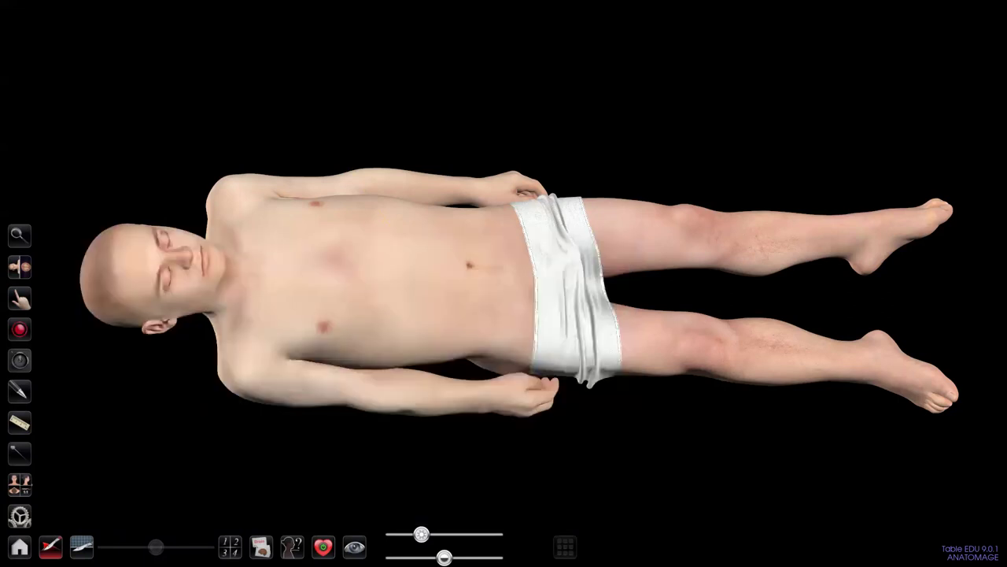
Step: Peel the body's layers down to the nerves and lymph nodes, then view the available actions for the Paracolic Nodes
drag(421, 534, 401, 534)
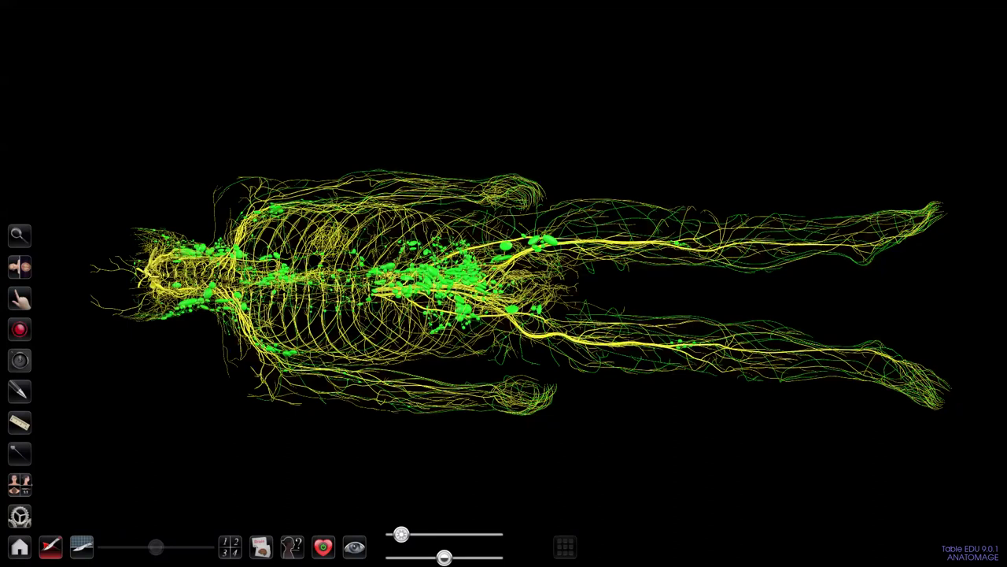
click(461, 276)
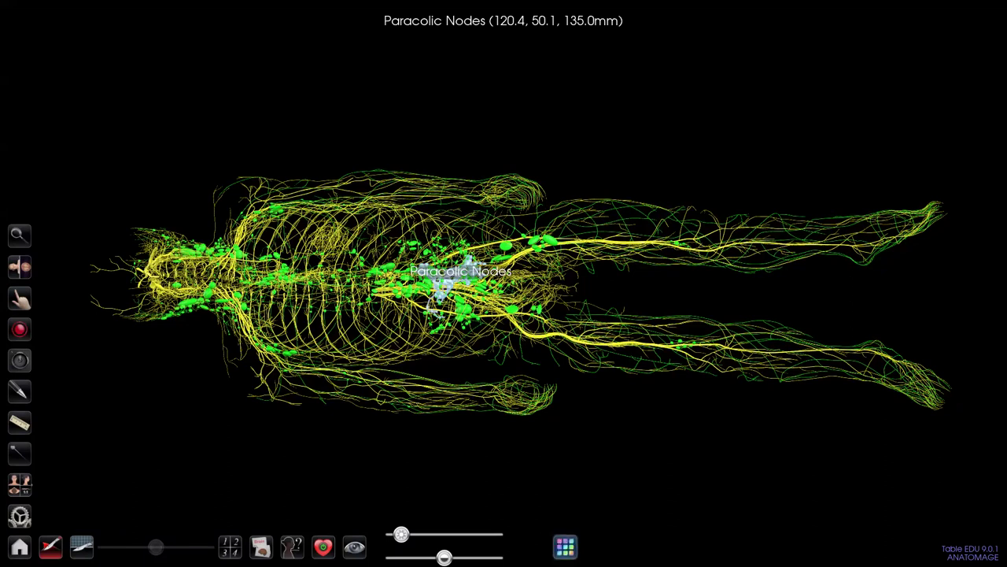
click(565, 547)
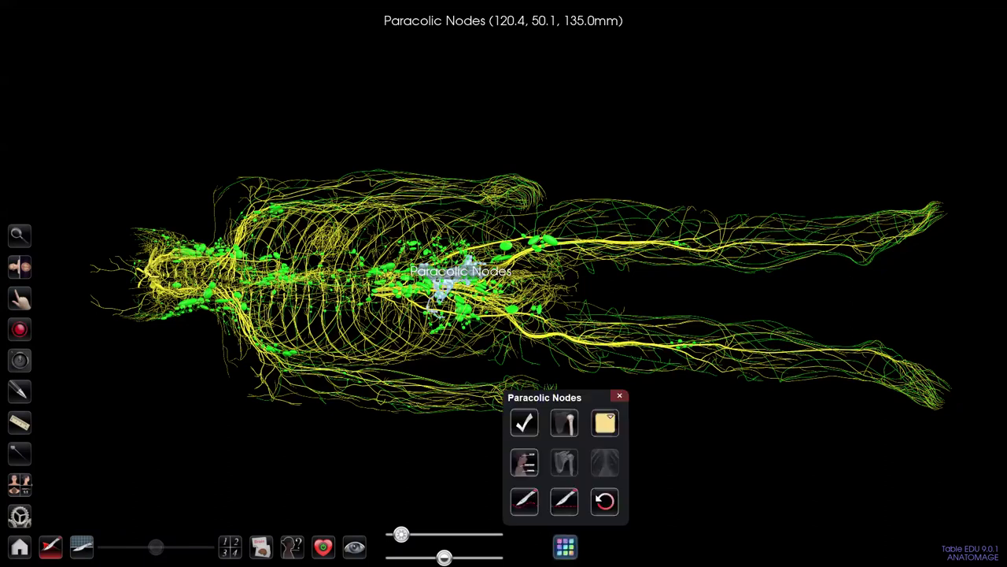
click(620, 396)
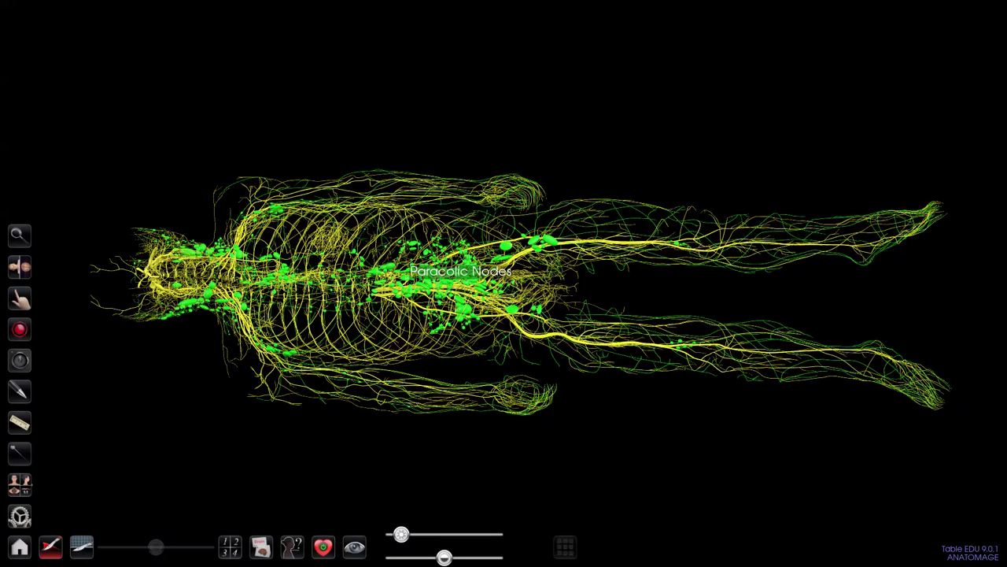
Step: Turn off the color coding of the nerves and lymphatic structures in the coloring settings, and close the settings
click(20, 515)
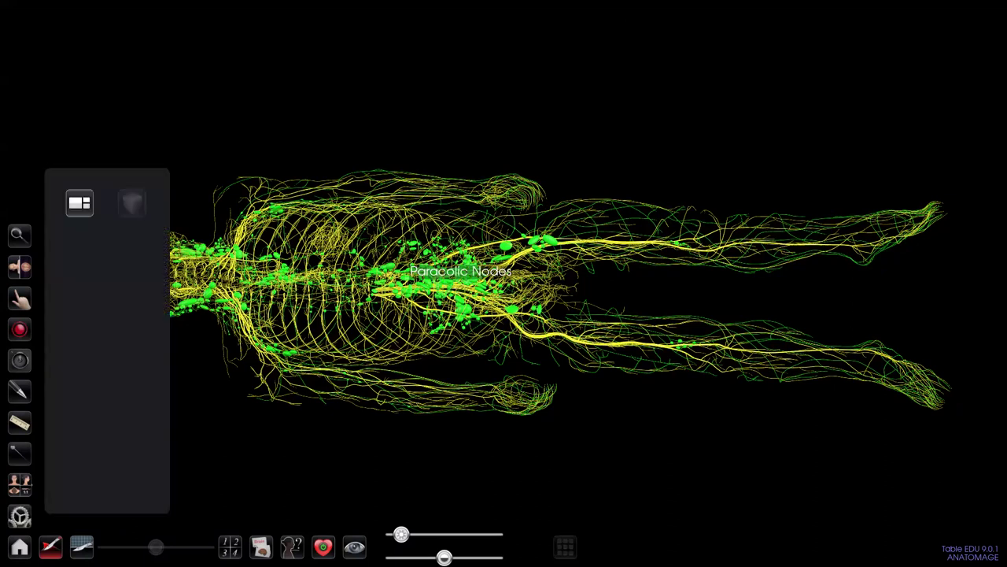
click(133, 244)
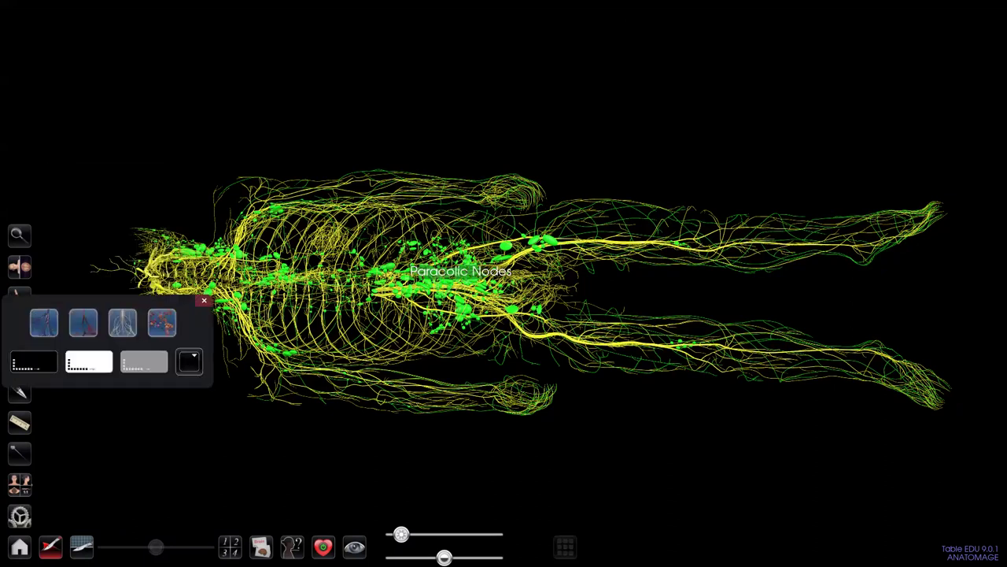
click(122, 323)
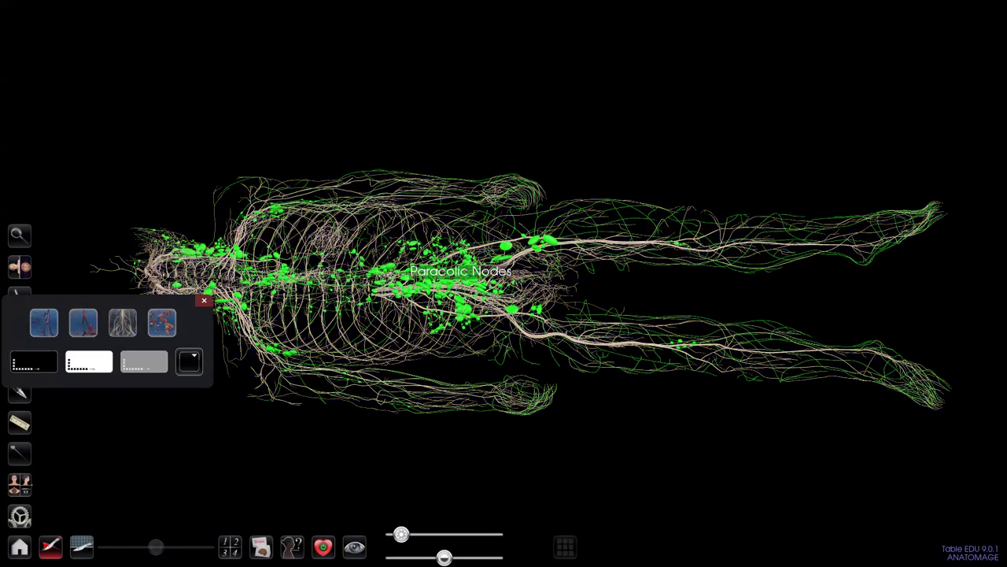
click(161, 323)
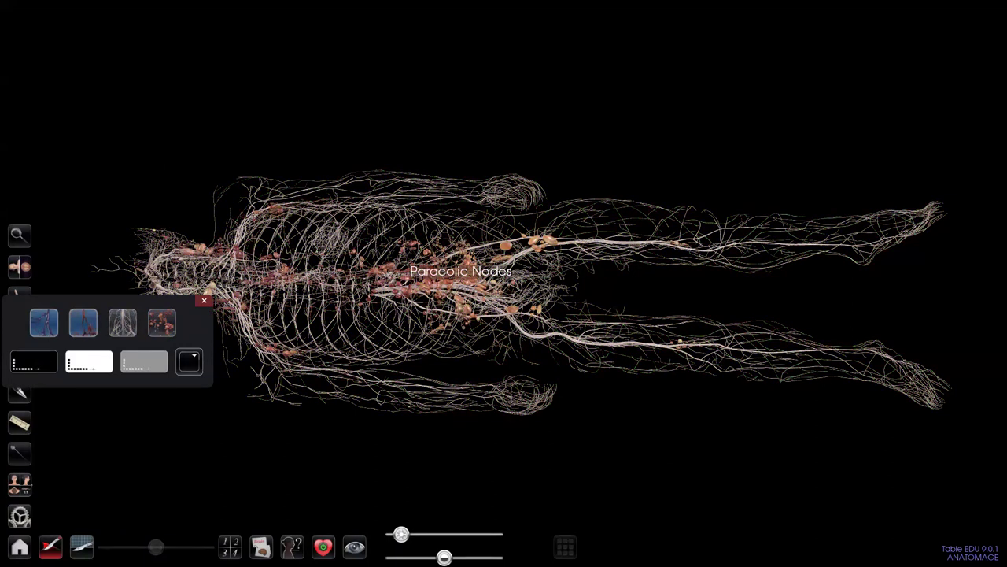
drag(472, 284, 452, 283)
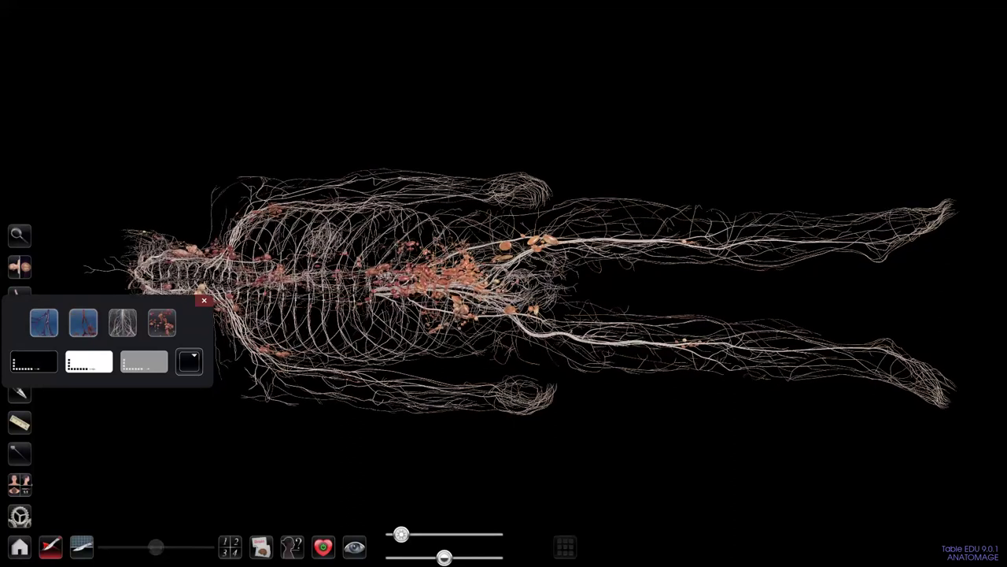
click(20, 516)
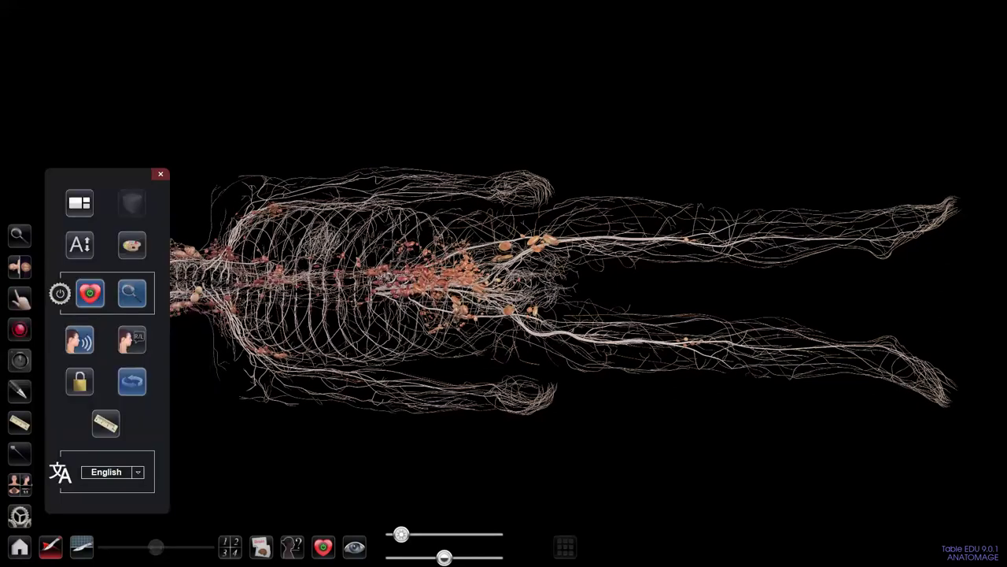
click(161, 173)
Step: Restore the body's layers out to the skin and turn off the Ileum annotation
drag(401, 534, 492, 534)
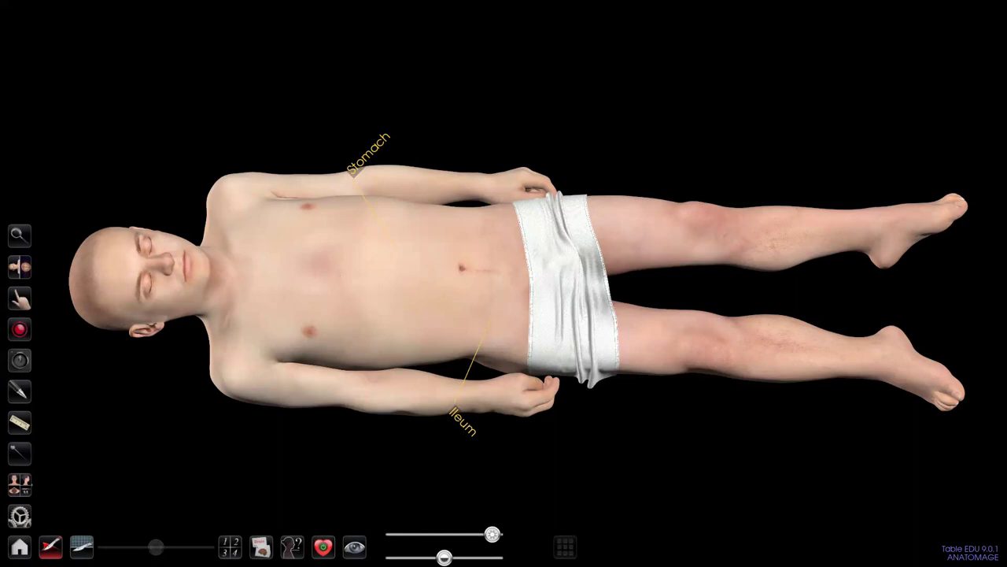
click(463, 422)
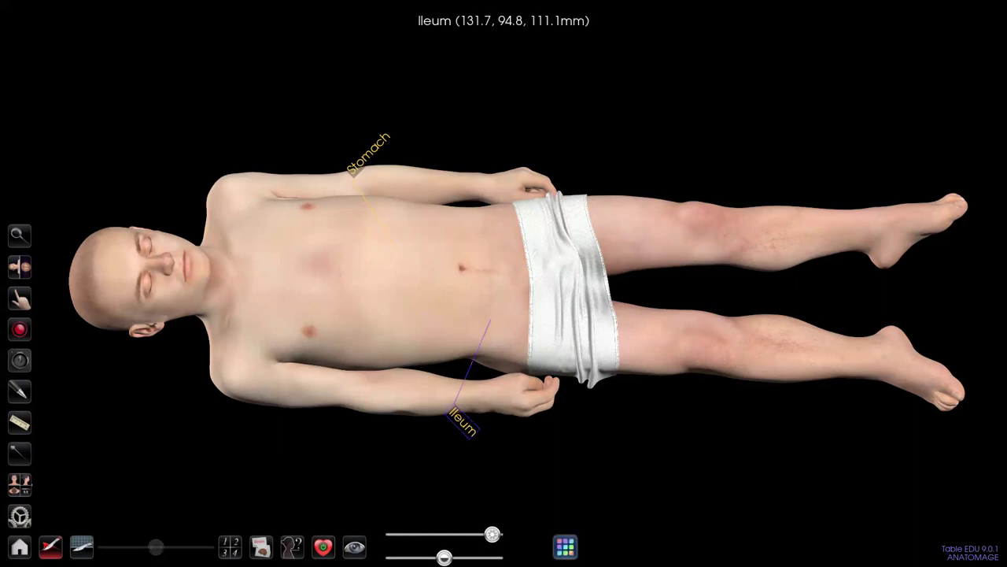
click(565, 547)
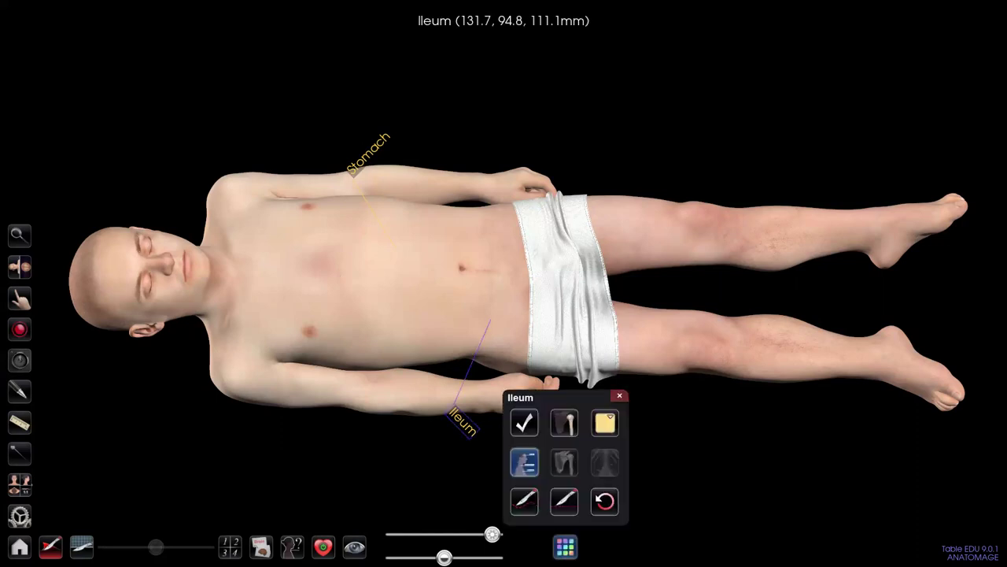
click(524, 461)
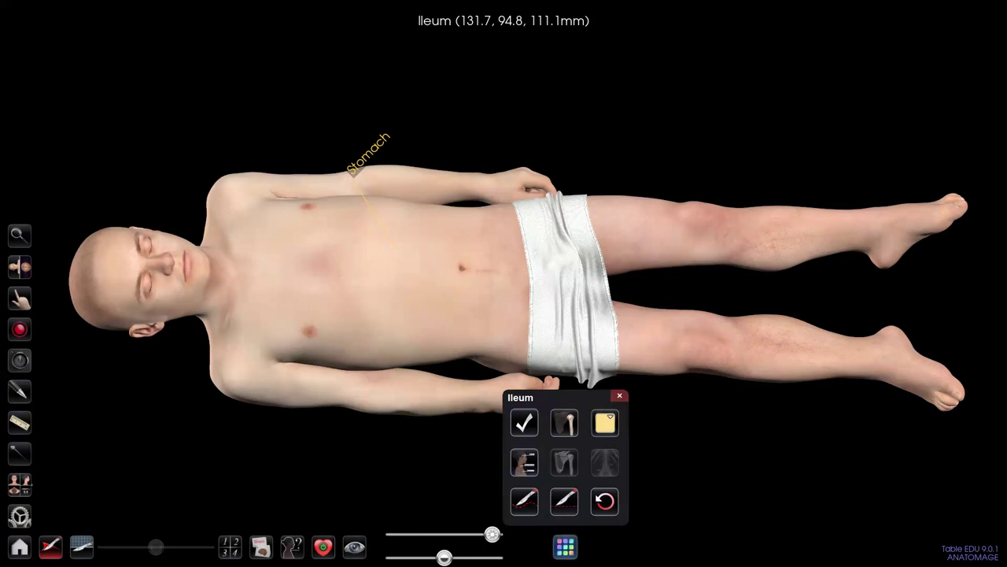
click(369, 153)
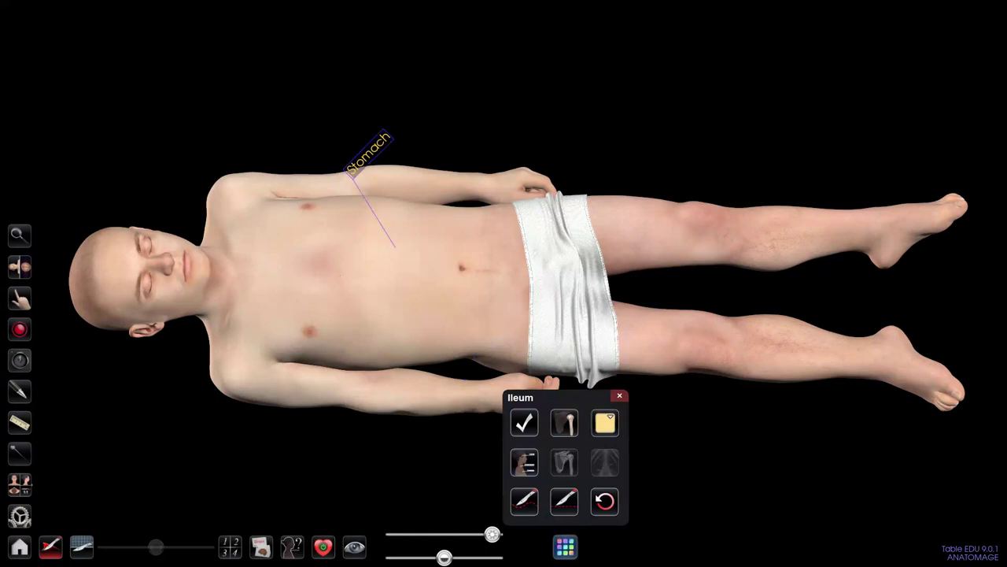
click(524, 462)
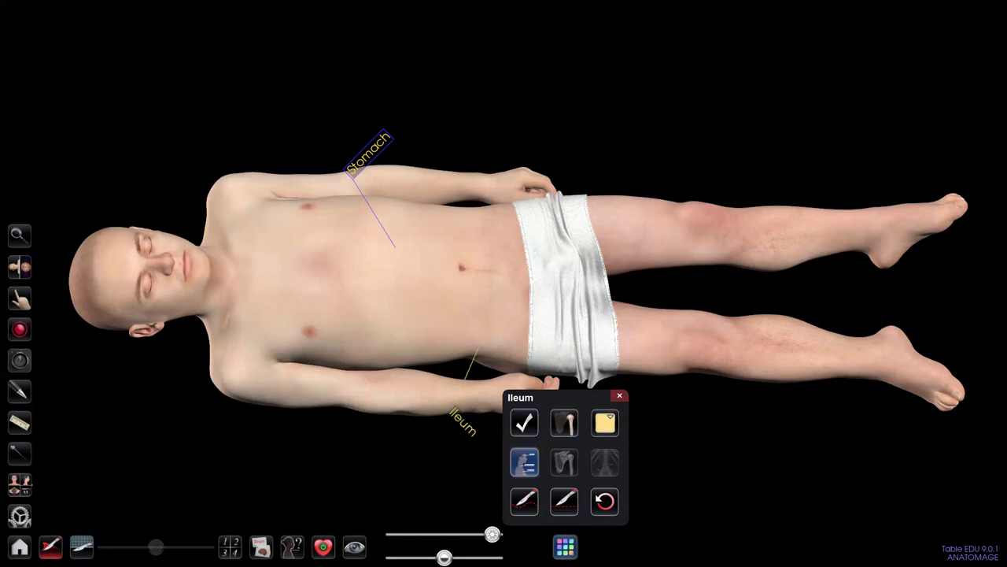
click(524, 462)
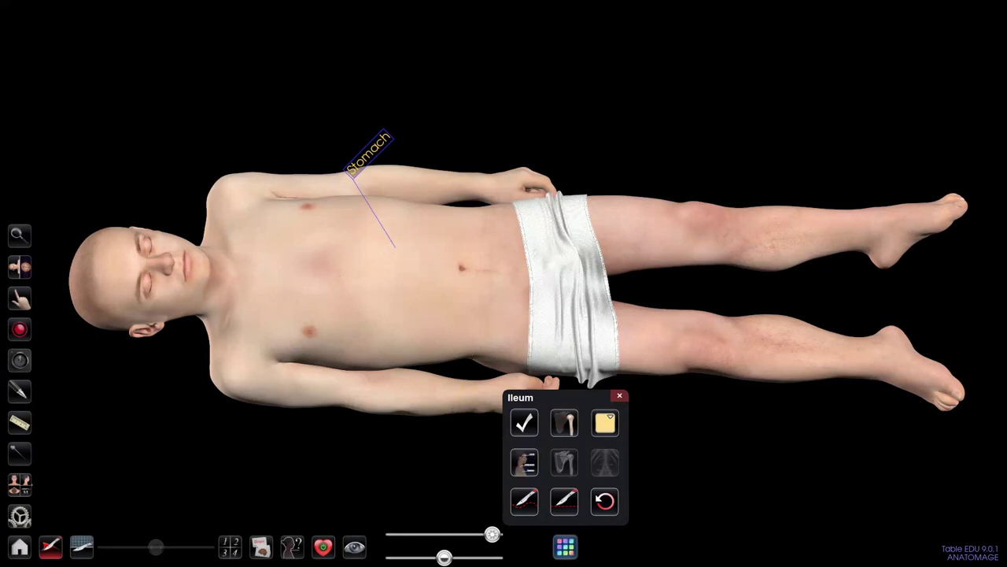
click(619, 396)
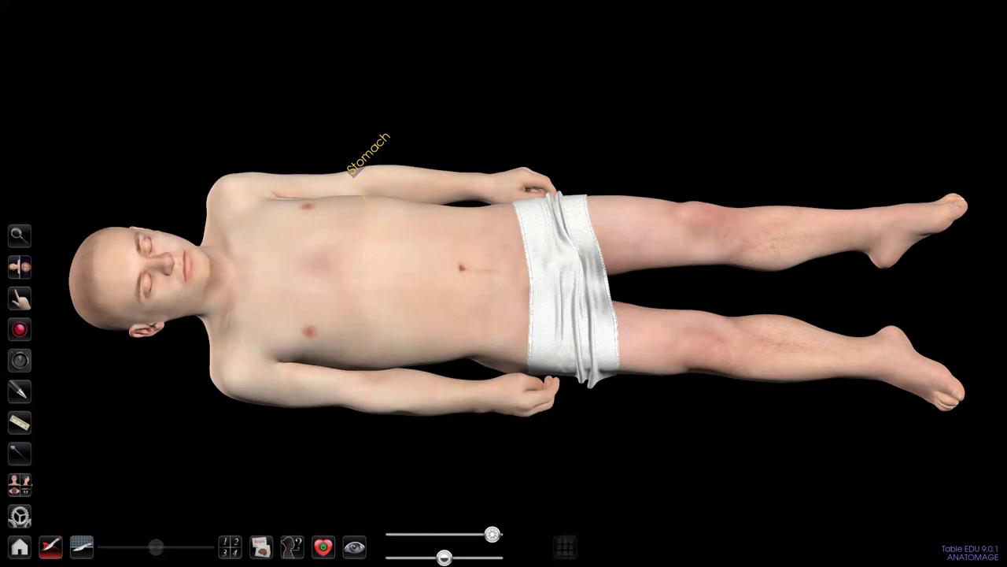
Step: Turn off the Stomach annotation and check the Digestive system's GI Tract entries in the Visibility list
click(367, 153)
click(565, 546)
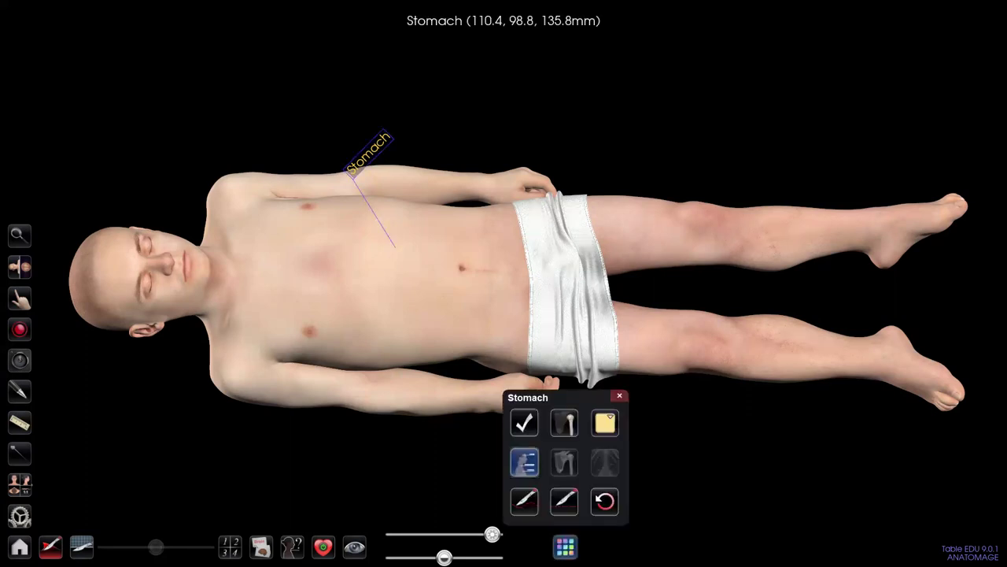
click(524, 461)
click(619, 395)
click(354, 546)
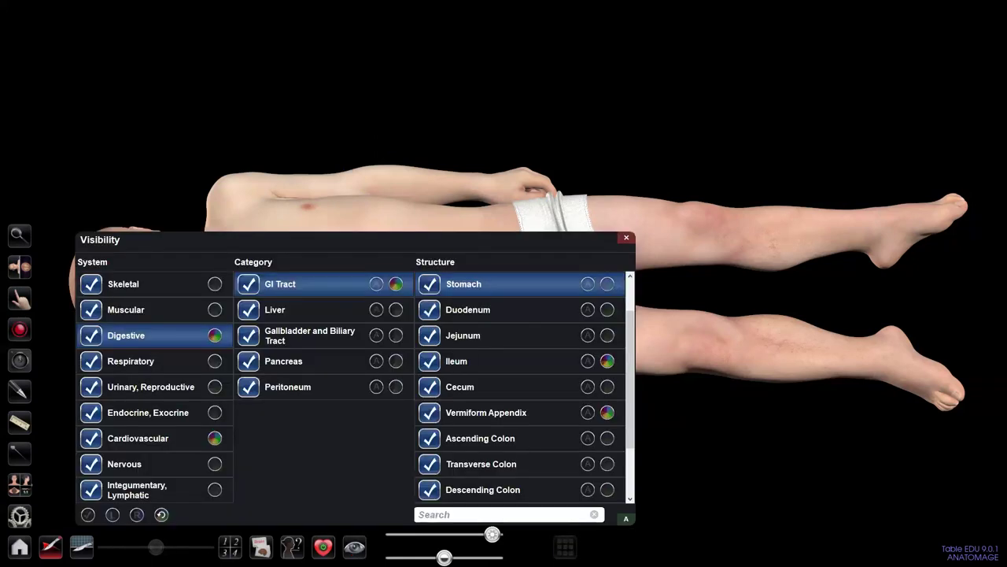
click(627, 238)
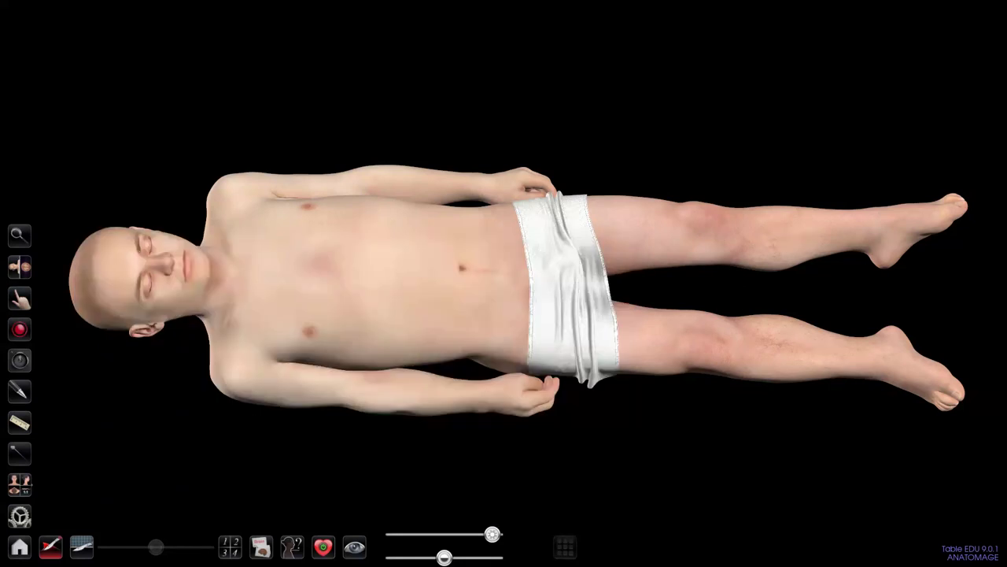
Step: Cut a circular window through the skin over the right chest and start layer-by-layer structure removal
click(49, 546)
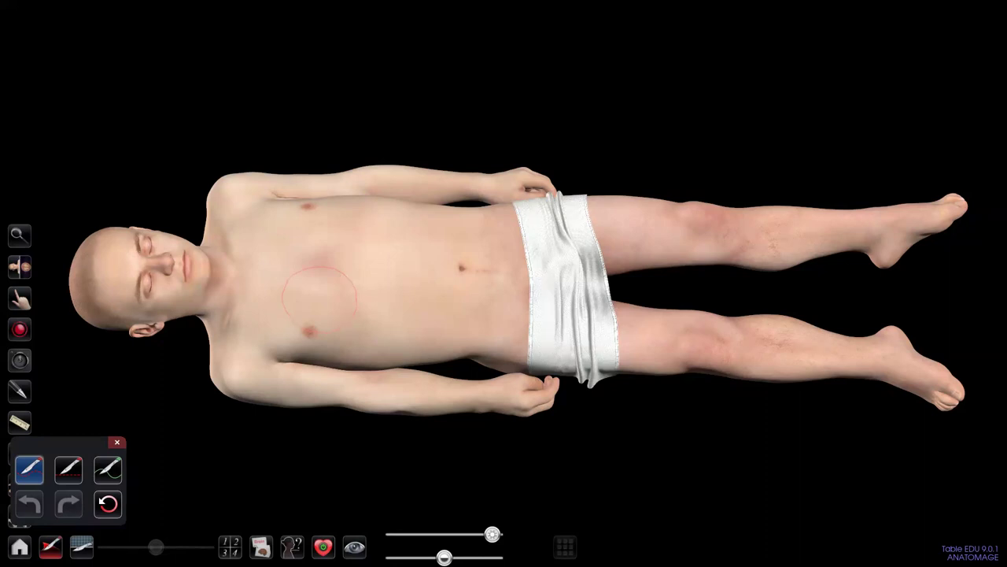
click(319, 299)
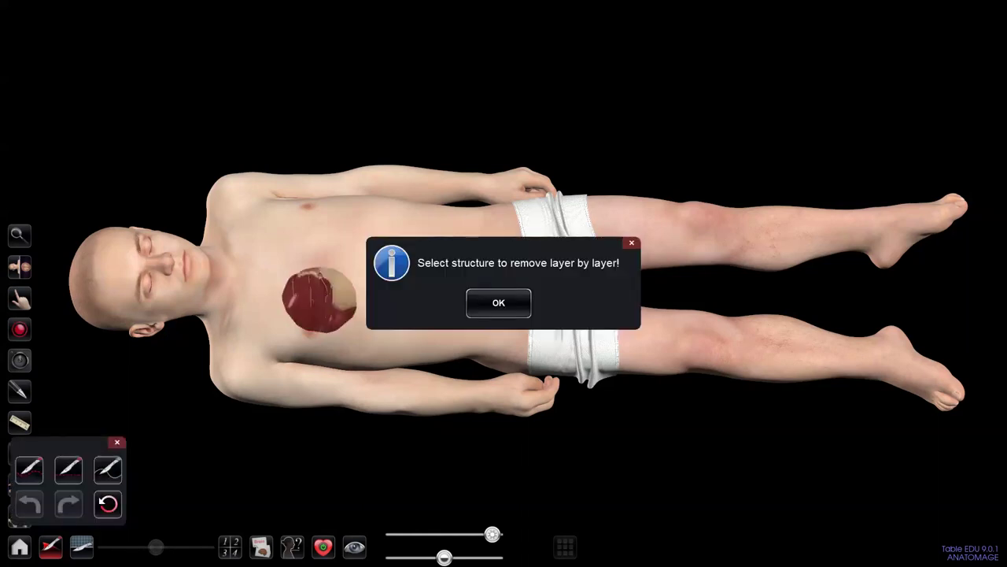
key(Return)
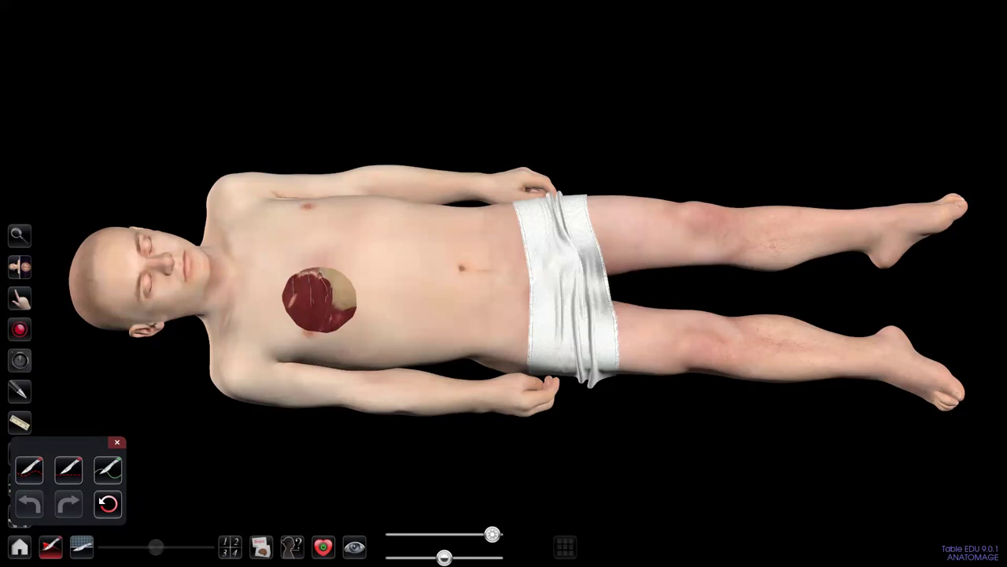
Step: Remove the superficial structures inside the chest window, including the R Pectoralis Major Muscle, R External Oblique Muscle and R 7th Rib
click(318, 302)
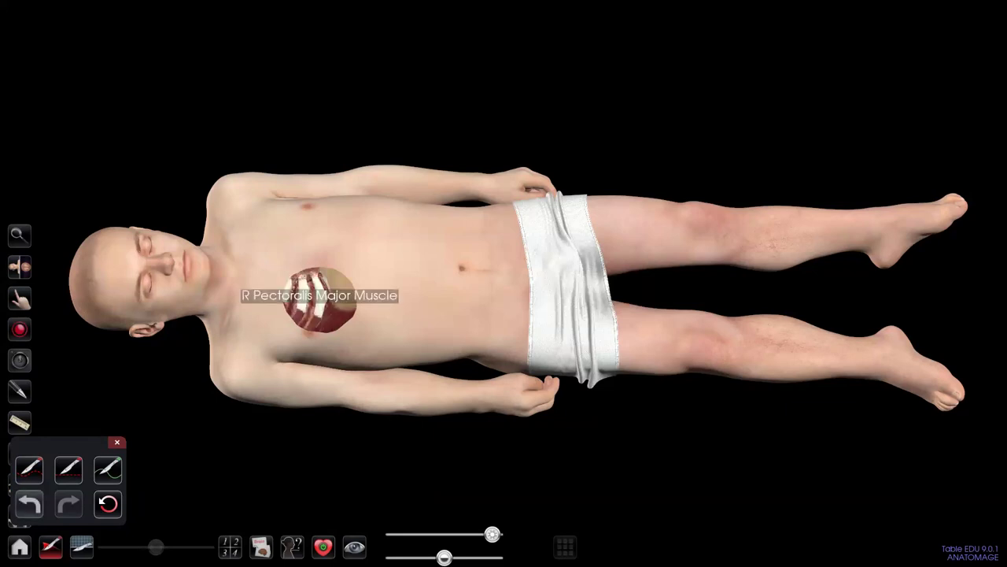
click(315, 277)
click(313, 316)
click(339, 308)
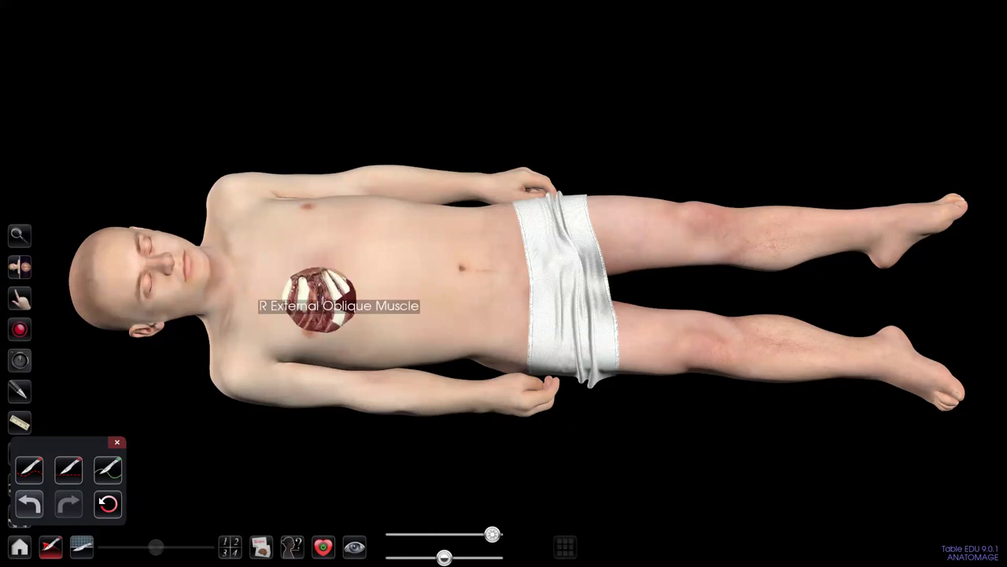
click(324, 292)
click(344, 288)
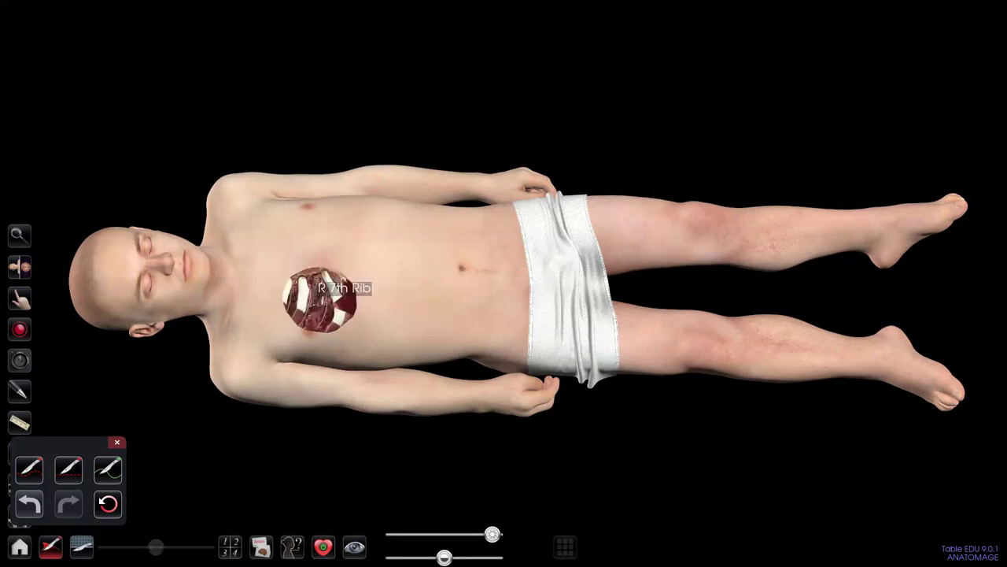
Step: Remove the deeper structures inside the chest window, including the R 6th Rib, R Middle Lobe of Lung and Pericardium
click(299, 284)
click(335, 309)
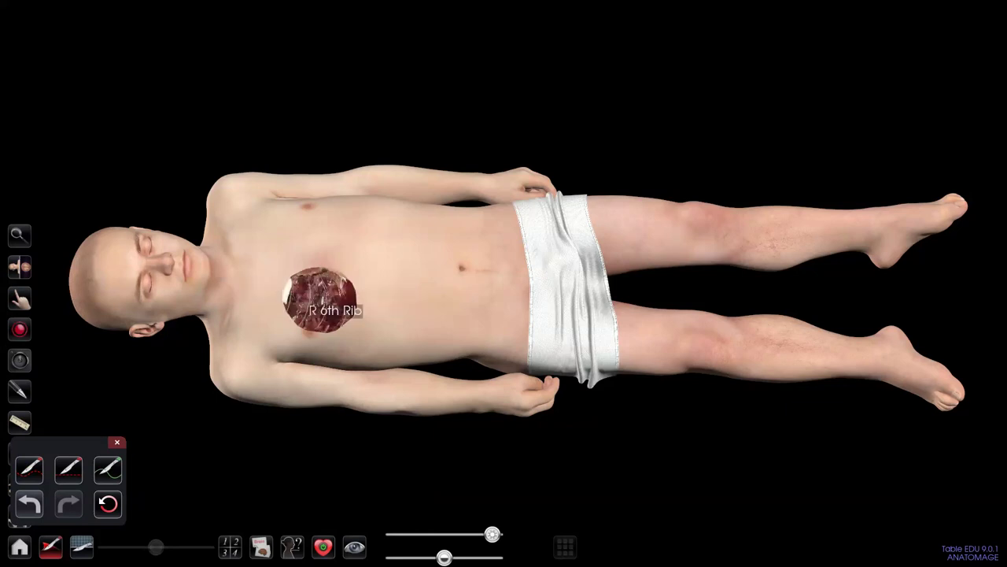
click(298, 309)
click(335, 310)
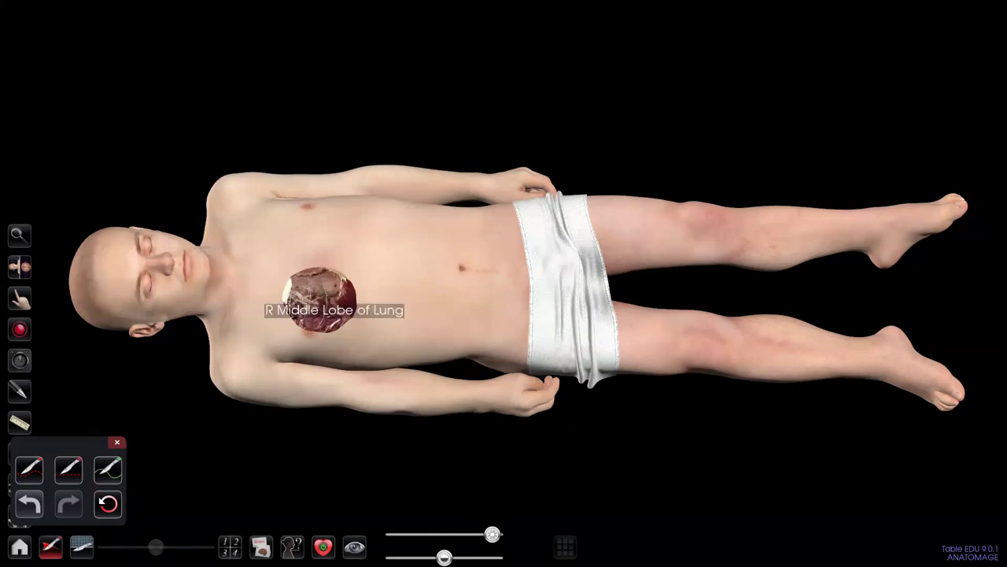
click(337, 287)
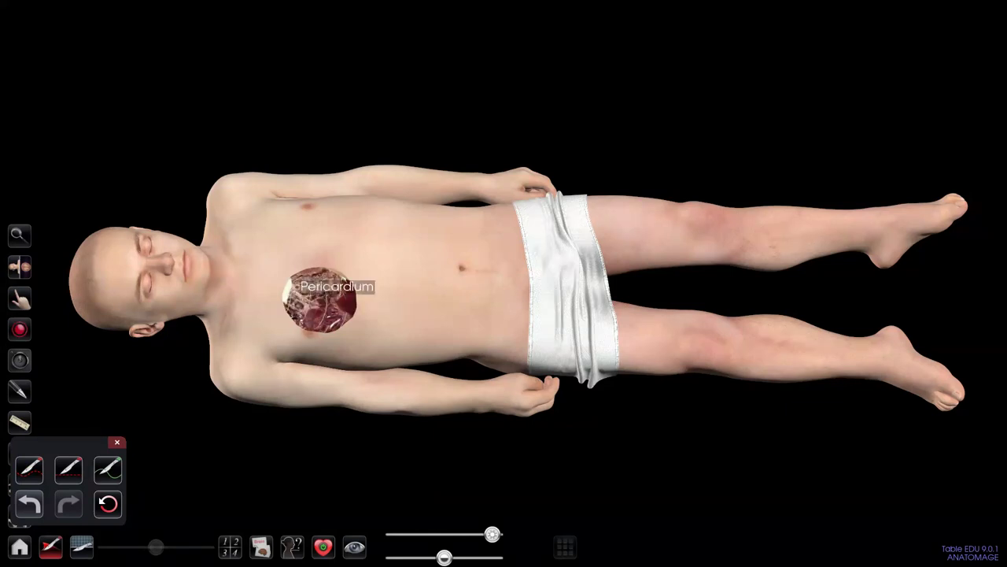
Step: Reset the chest dissection and cut an oval hole through the full depth of the lower right chest
click(29, 504)
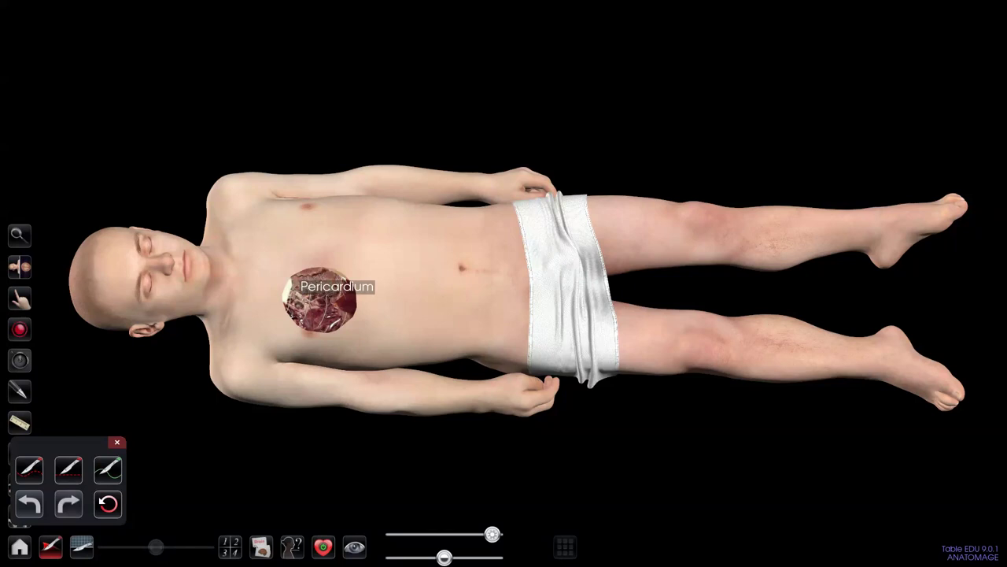
click(109, 504)
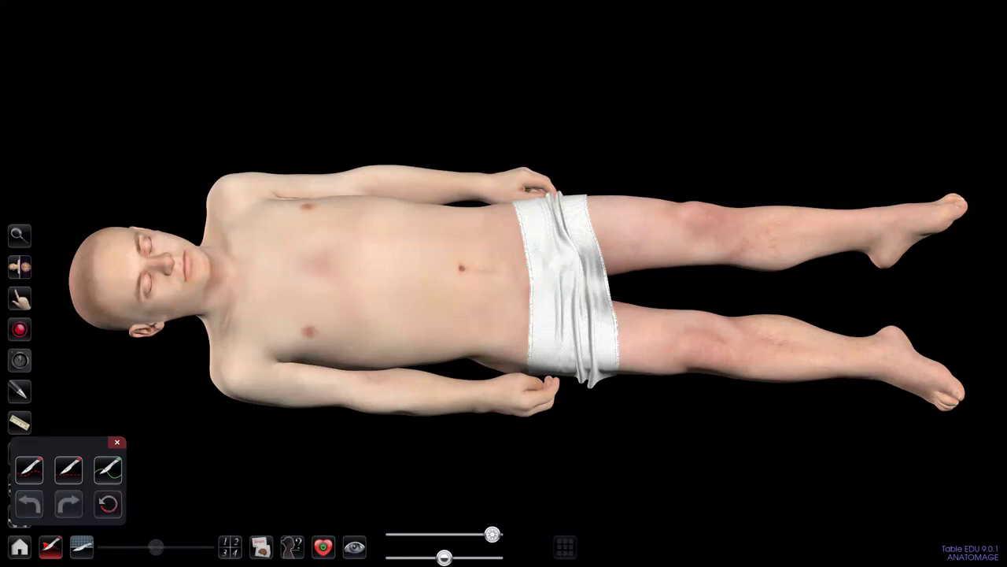
click(109, 469)
click(346, 300)
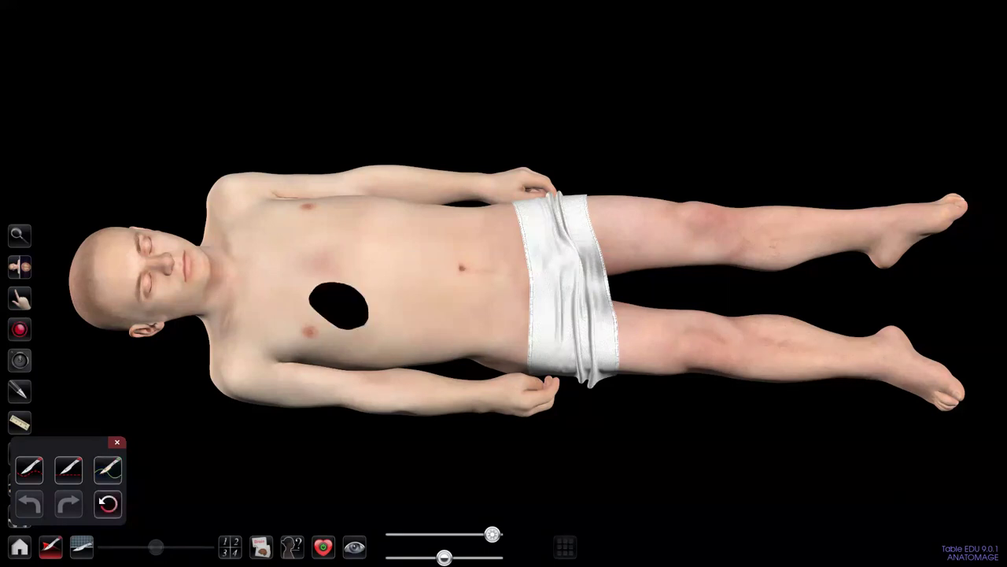
drag(504, 275, 504, 300)
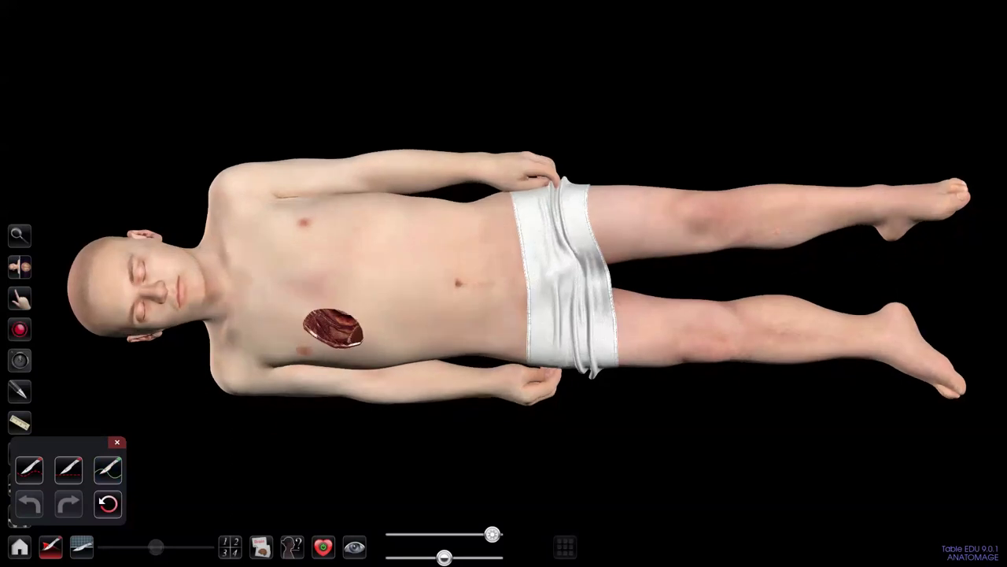
scroll(504, 283, up, 4)
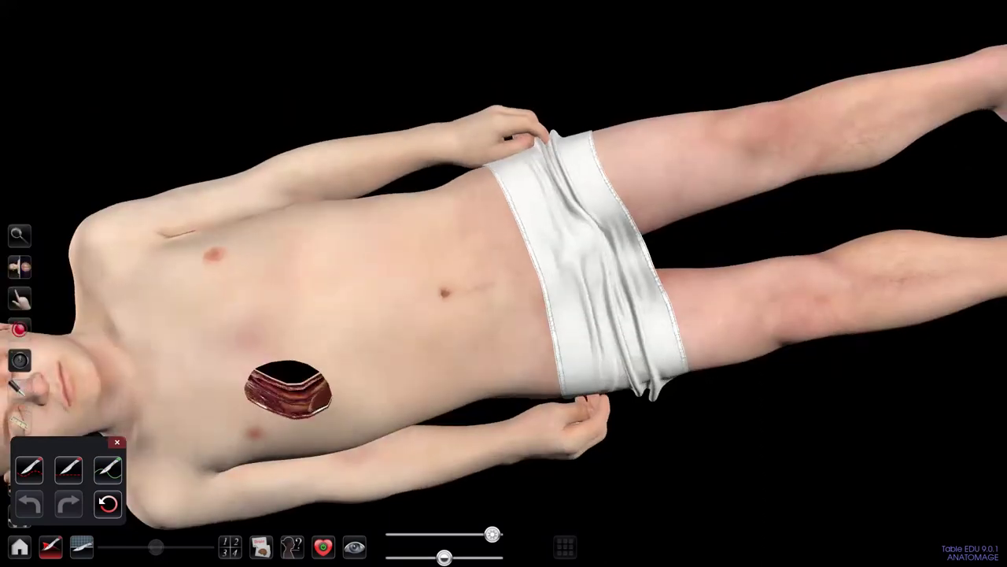
Step: Try a second circular through-cut on the left chest beyond the drawing profile, then reset all cuts to restore the body
click(107, 469)
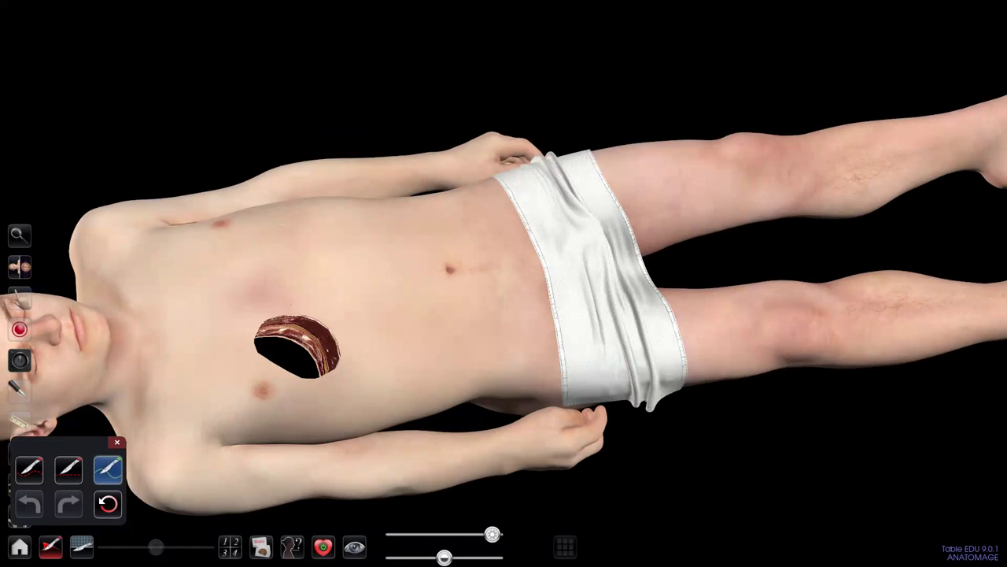
click(353, 240)
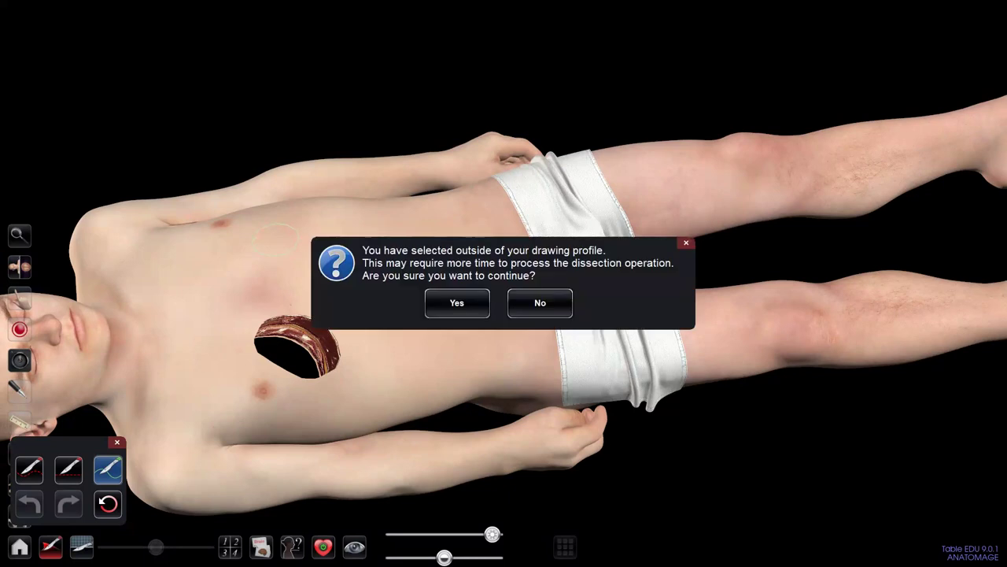
click(457, 303)
click(108, 504)
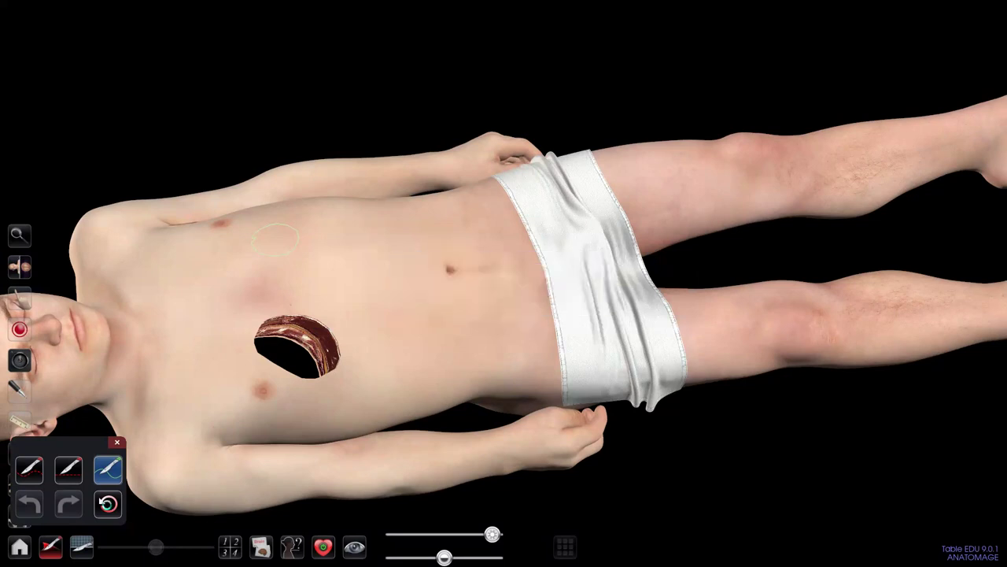
click(108, 505)
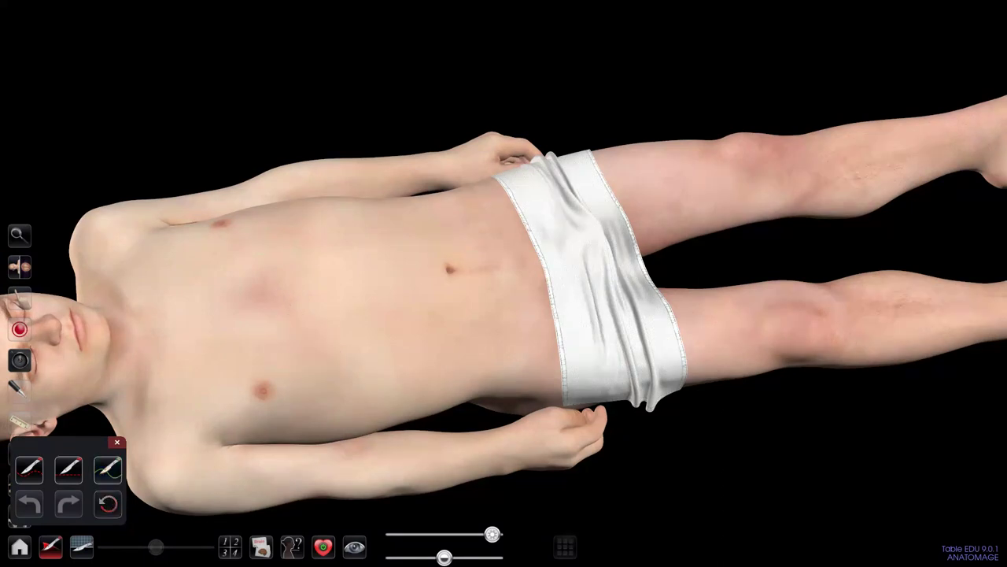
click(118, 442)
Step: Clip the body with a freely drawn plane across the pelvis to remove the legs, then reset the clipping
click(81, 546)
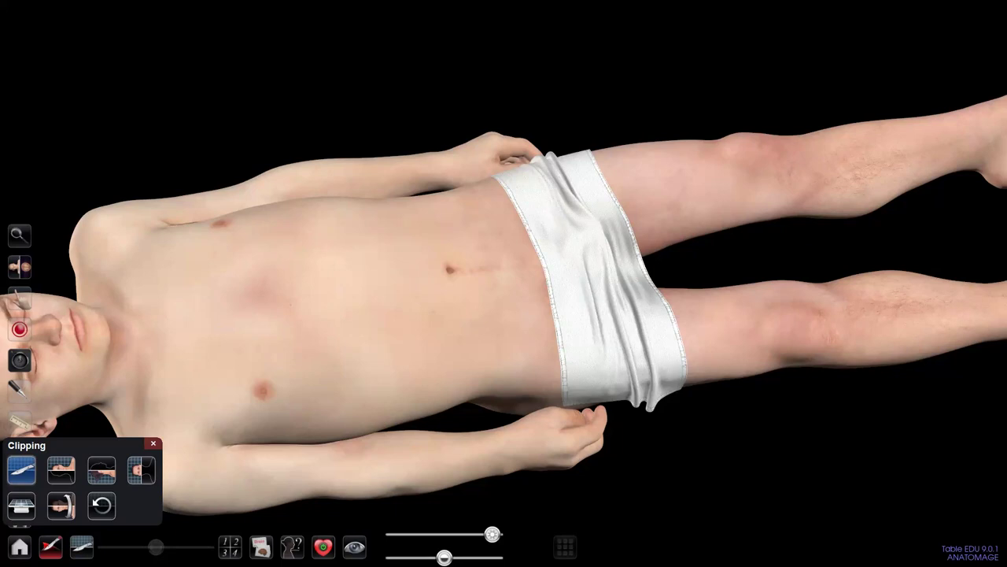
click(152, 443)
click(51, 546)
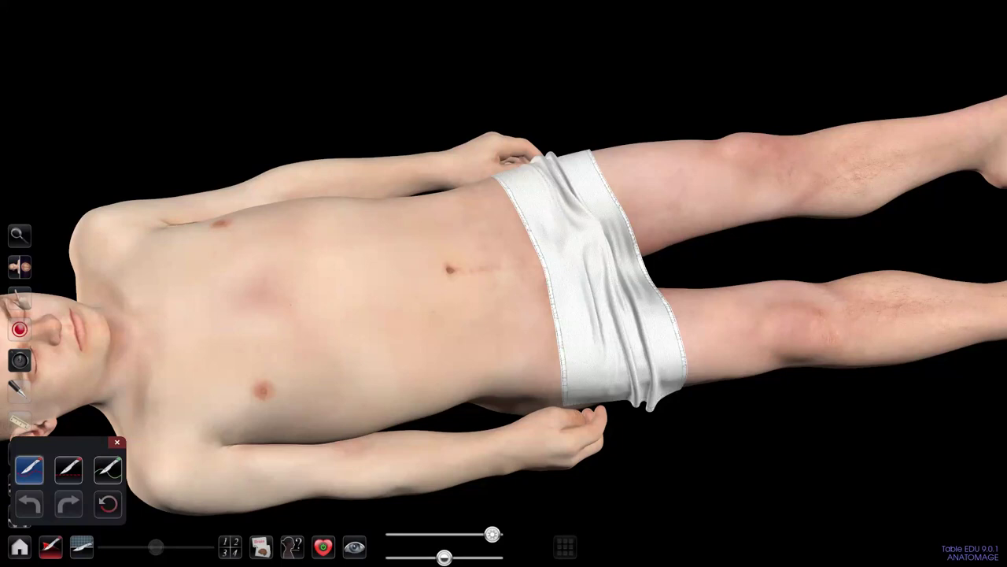
click(117, 442)
click(82, 546)
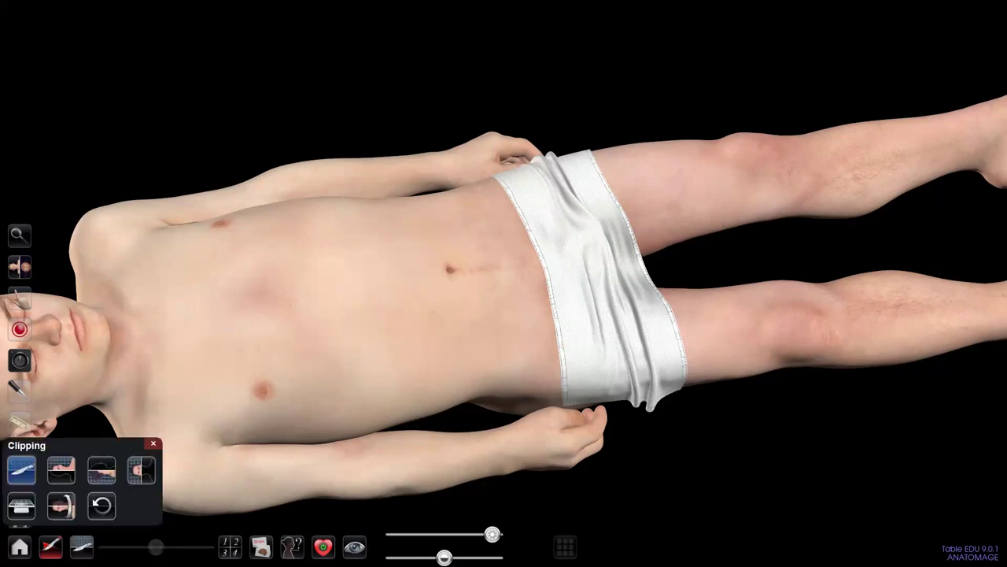
mouse_move(538, 28)
mouse_down()
mouse_move(547, 286)
mouse_move(402, 313)
mouse_up()
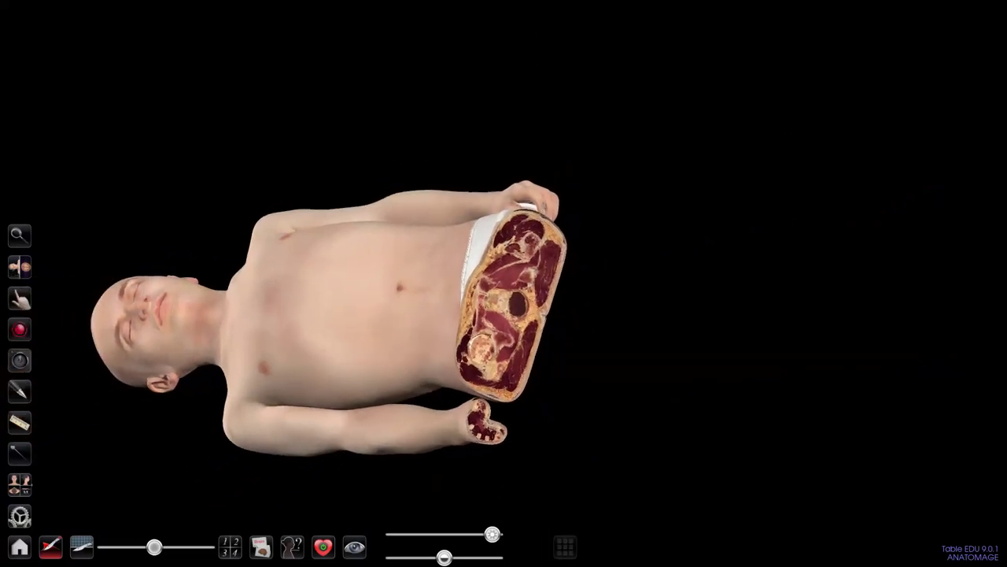
click(81, 546)
click(102, 506)
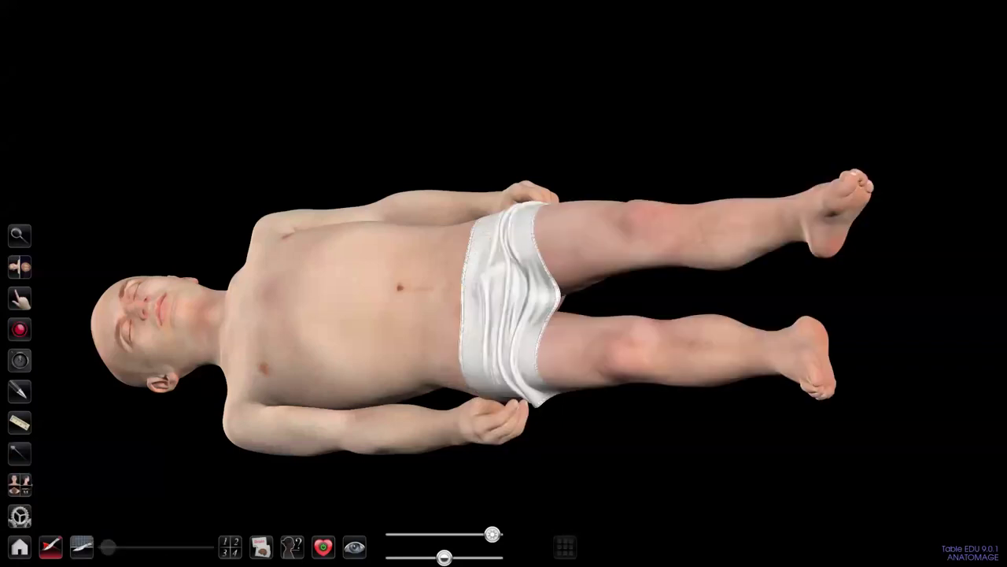
Step: Show the body in the preset side view and switch to the preset front view
click(20, 484)
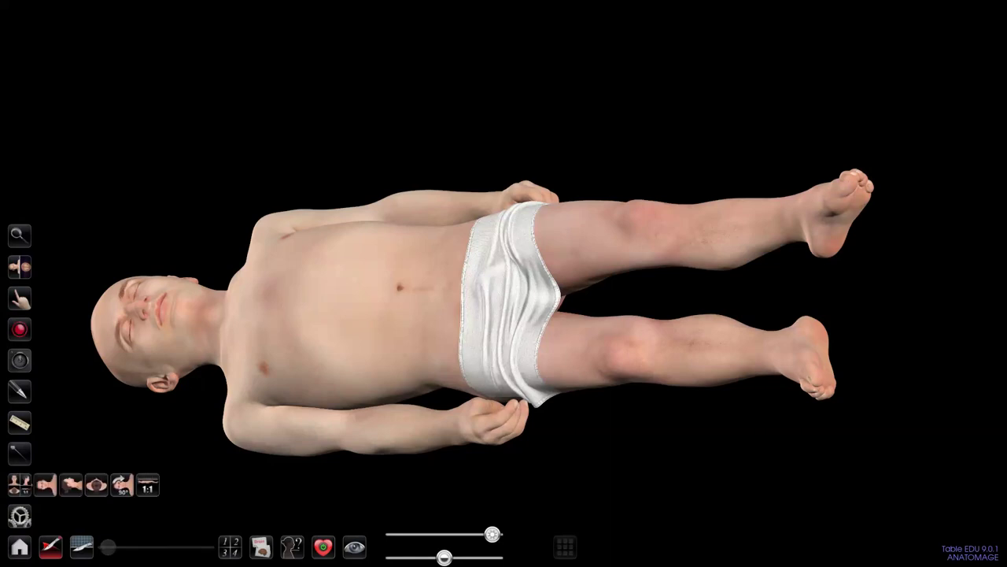
click(71, 485)
click(20, 484)
click(46, 485)
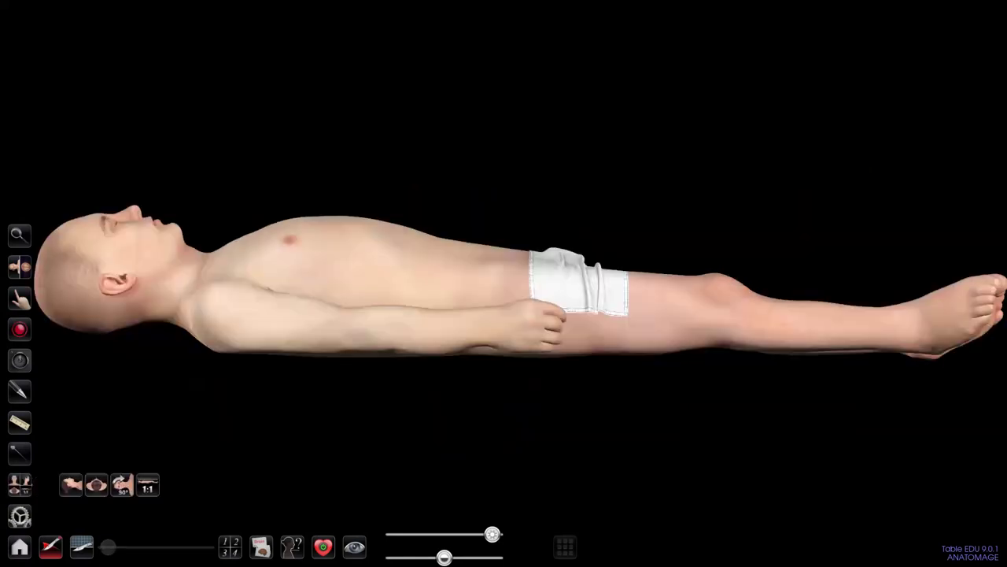
Step: Turn the R/L option in the settings on and off again, and close the settings
click(20, 515)
click(20, 483)
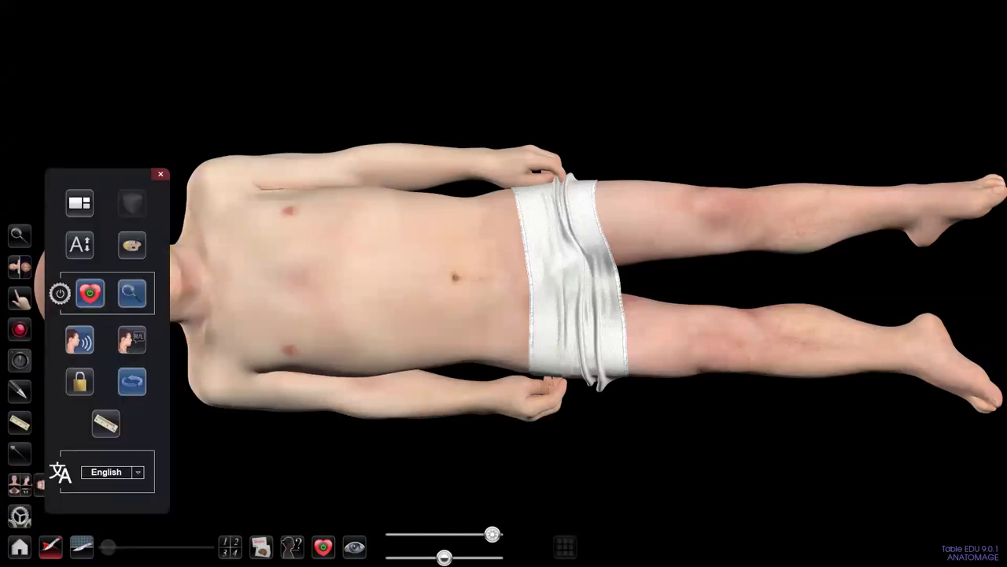
click(132, 340)
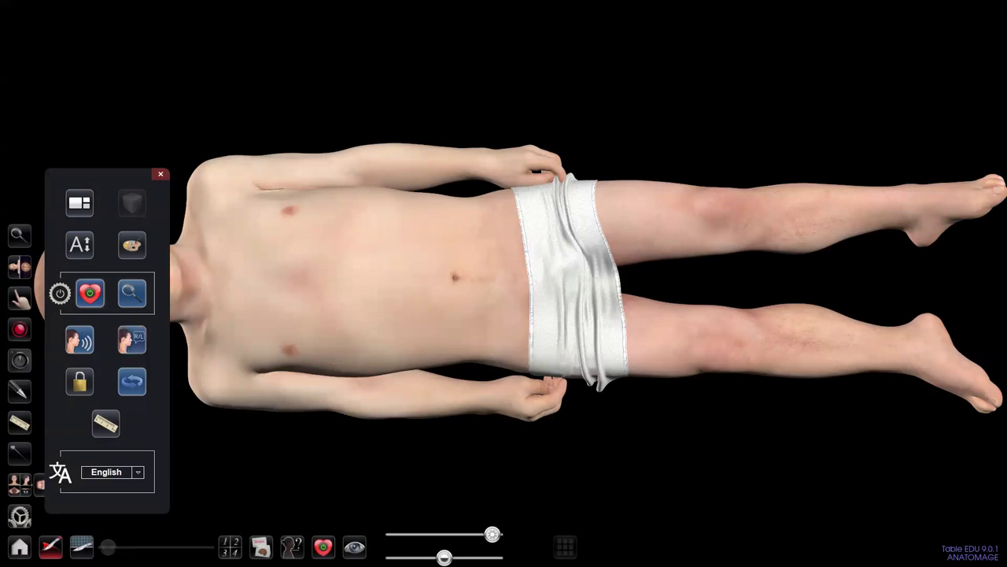
click(132, 340)
click(161, 174)
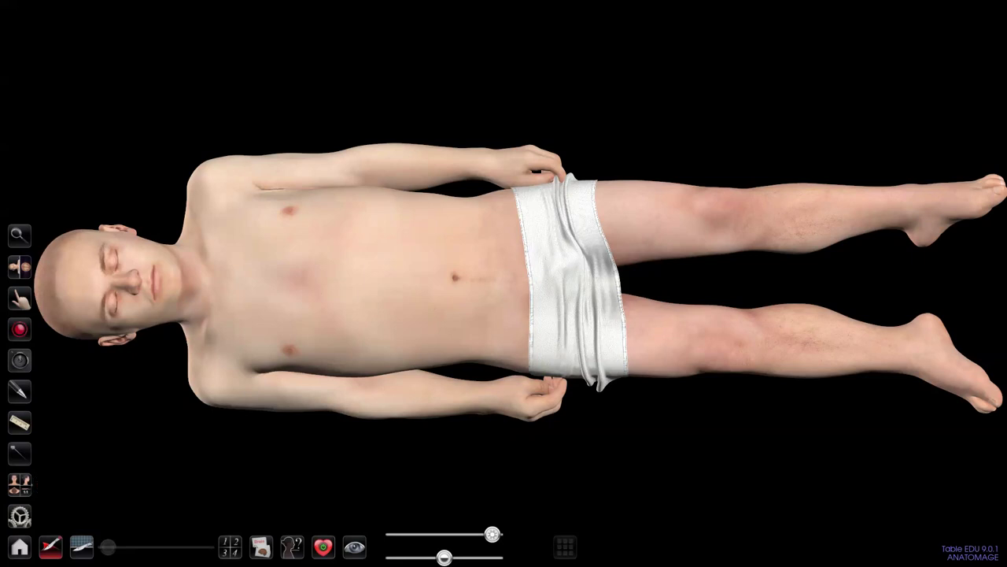
Step: Review the Visibility list and the tool set with the skeleton, vessel and vertebra options, closing each one
click(355, 547)
click(323, 547)
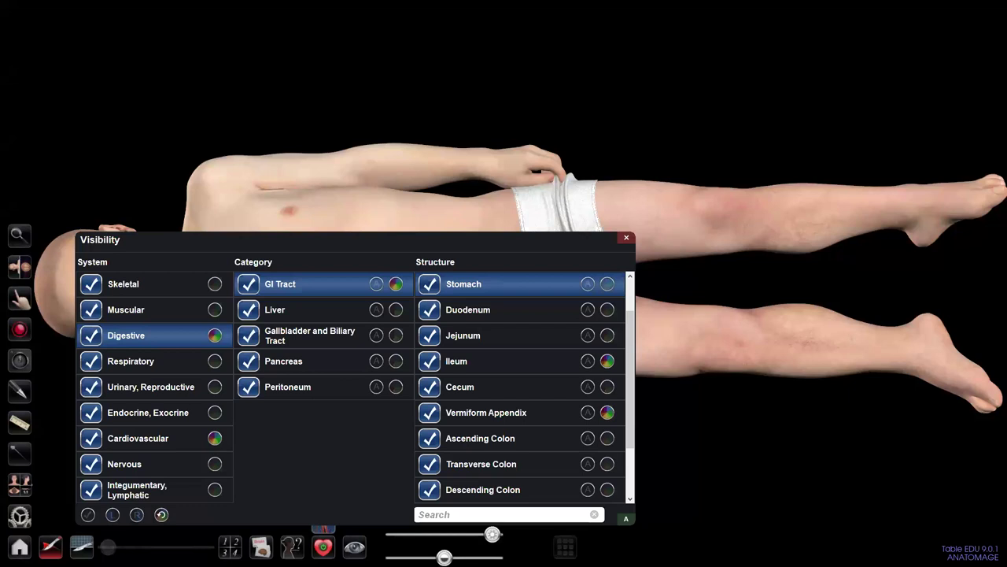
click(626, 237)
click(292, 547)
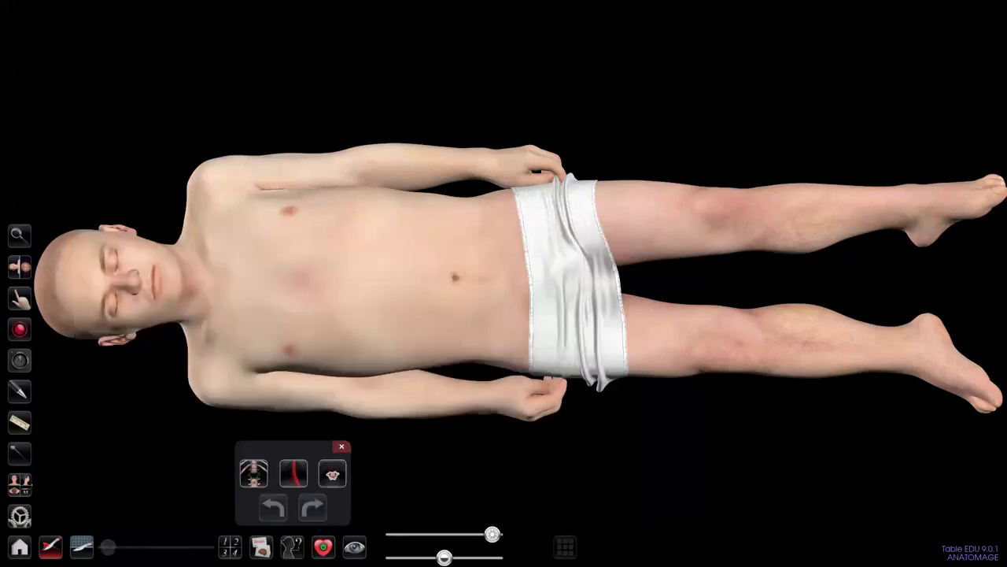
click(342, 446)
Step: Expand the additional options of the library and numbered preset tools to look through them
click(261, 547)
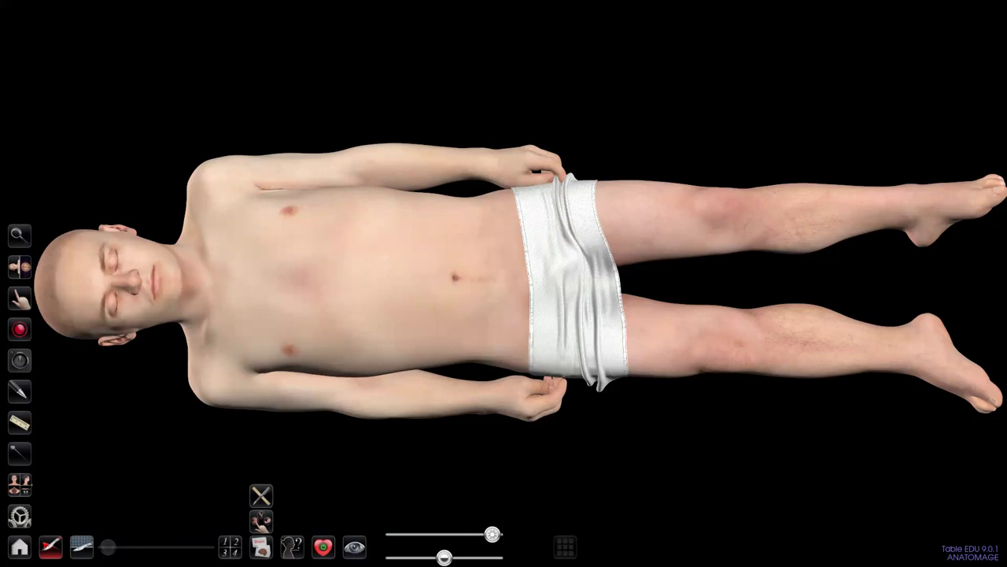
click(229, 546)
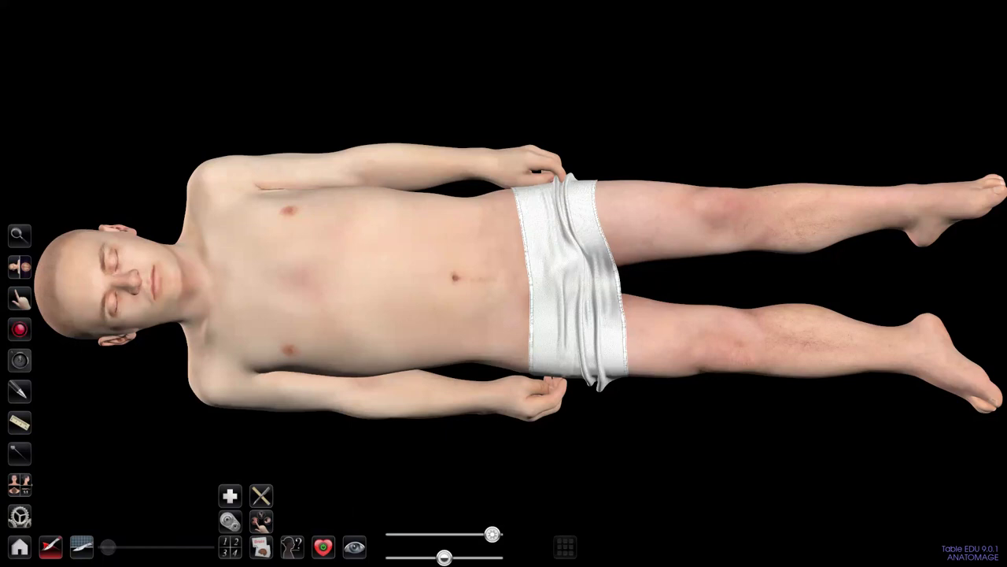
click(230, 496)
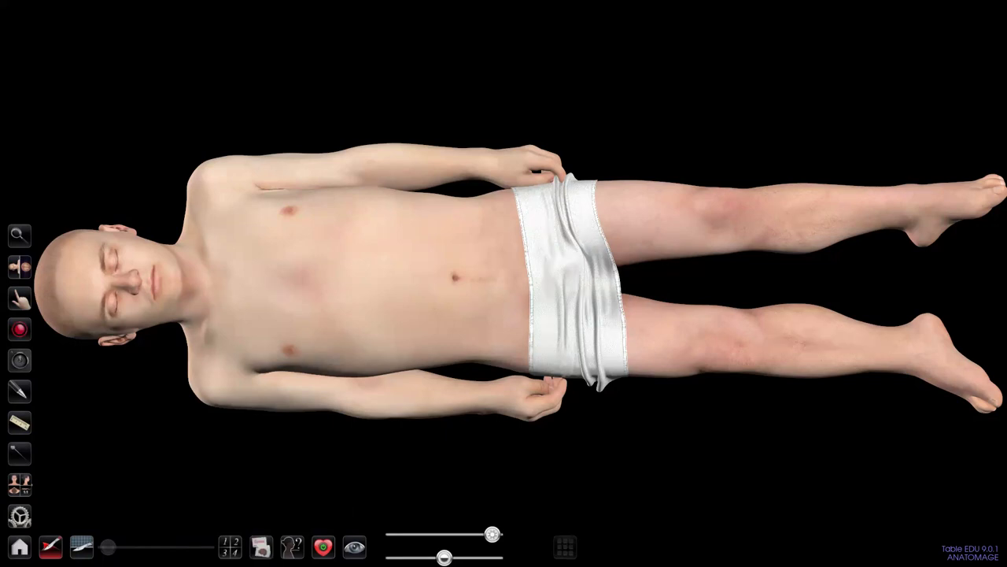
Step: Look up the system, blood supply and innervation information of the Jejunum and dismiss it
click(17, 235)
click(441, 283)
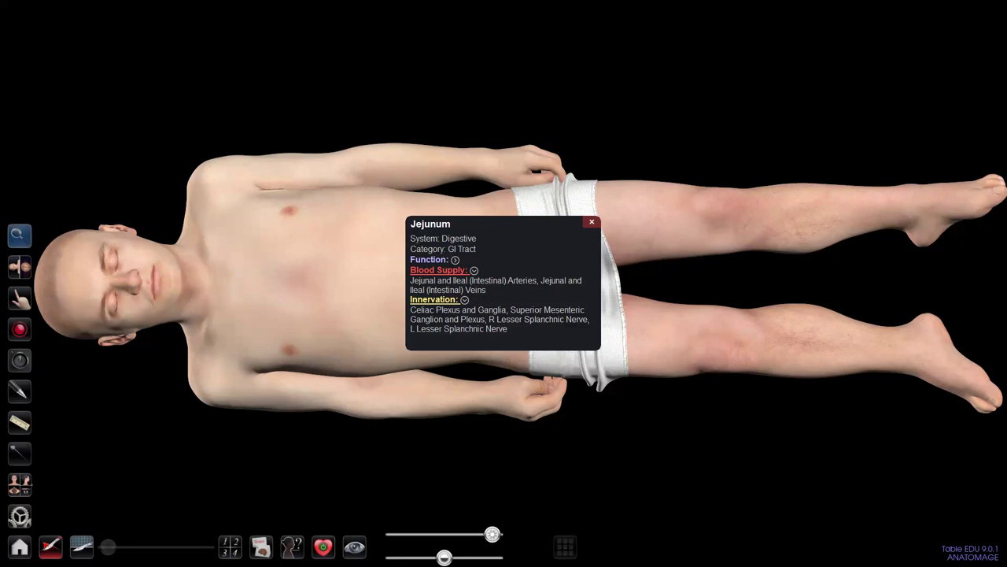
click(592, 222)
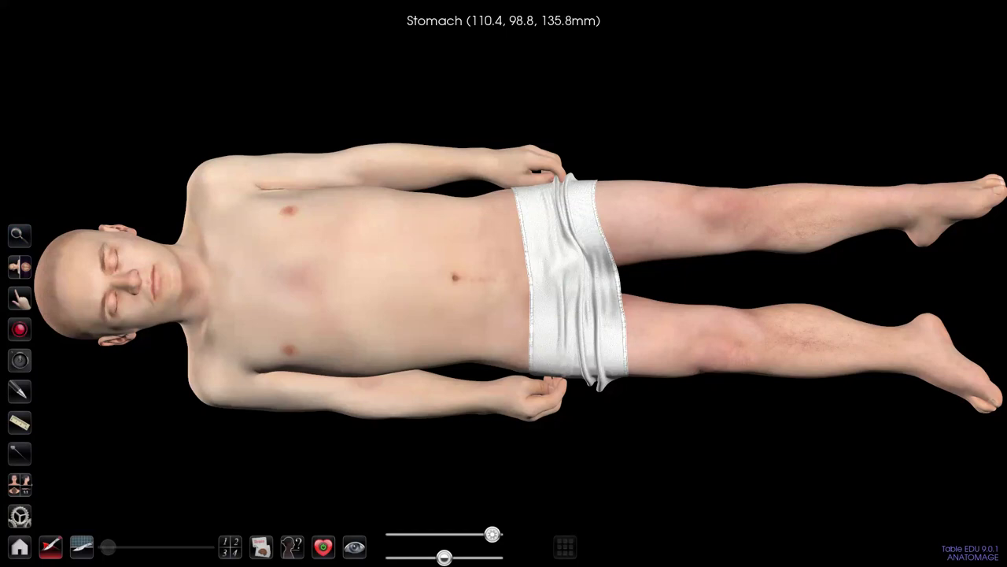
Step: Split the display to show the body beside its axial photographic cross-section and bring the slice to the brain
click(19, 267)
click(20, 266)
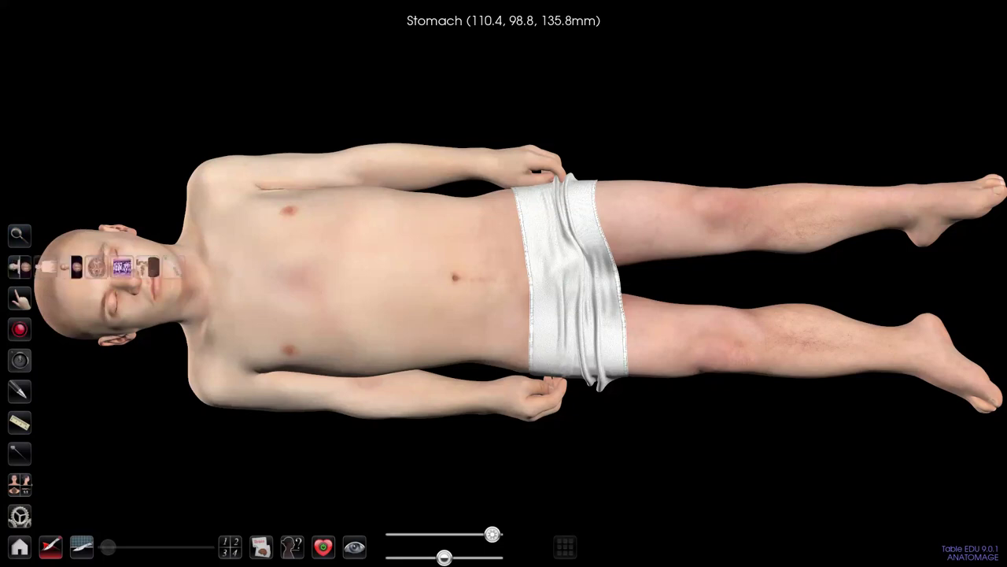
click(122, 266)
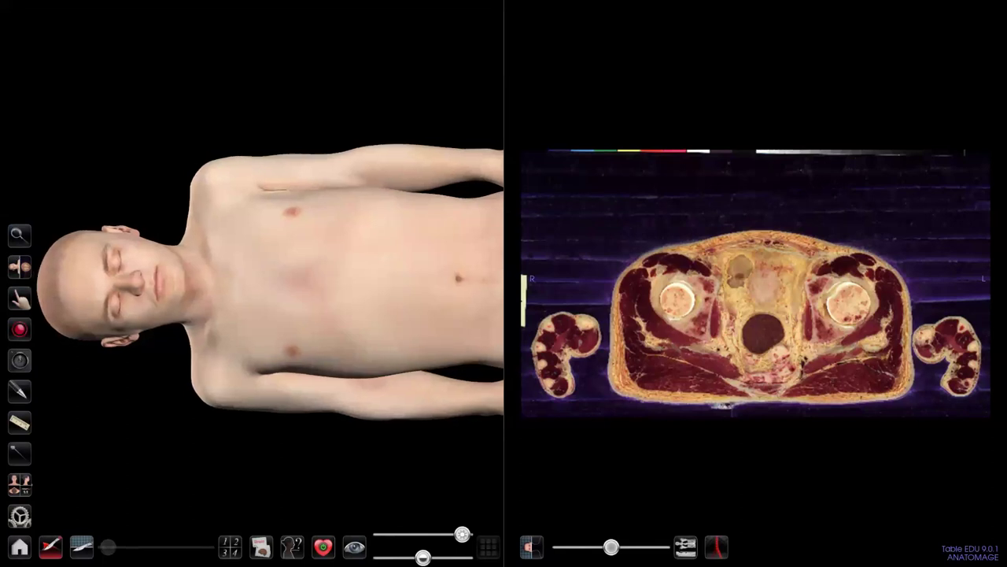
drag(611, 547, 638, 547)
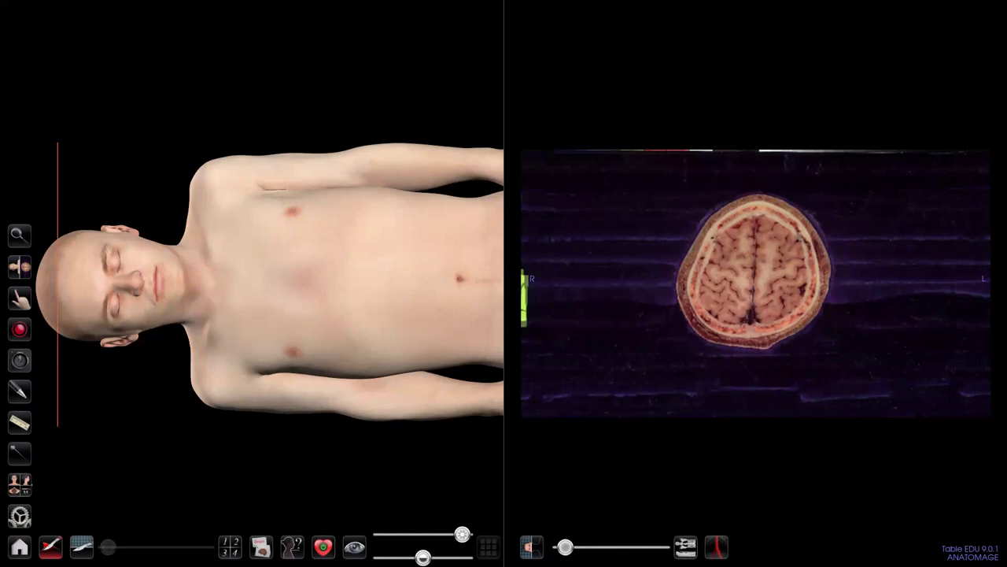
Step: Turn on the vessel overlay for the enlarged brain cross-section and select the Superficial Cerebral Veins
scroll(756, 283, up, 4)
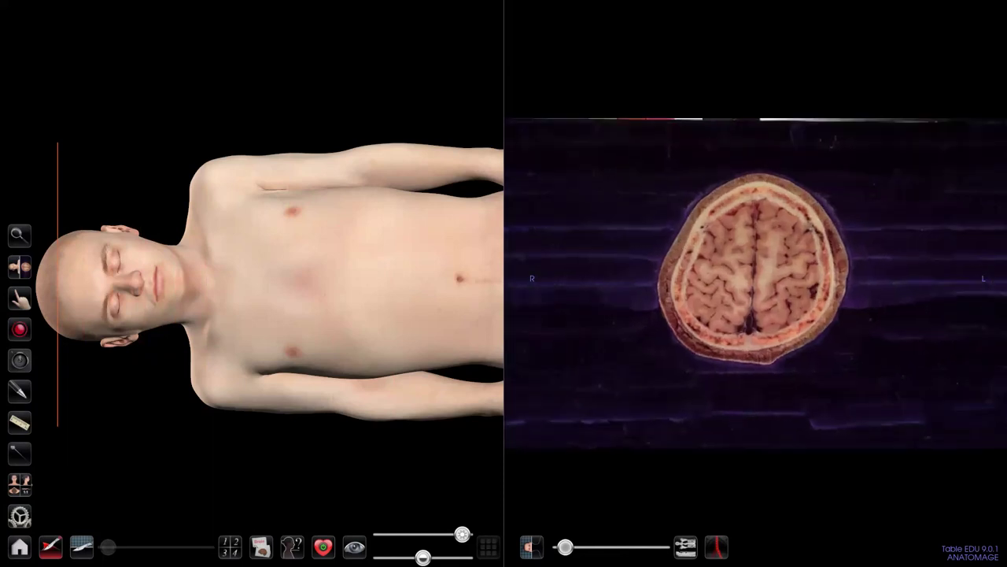
drag(873, 283, 871, 308)
click(292, 546)
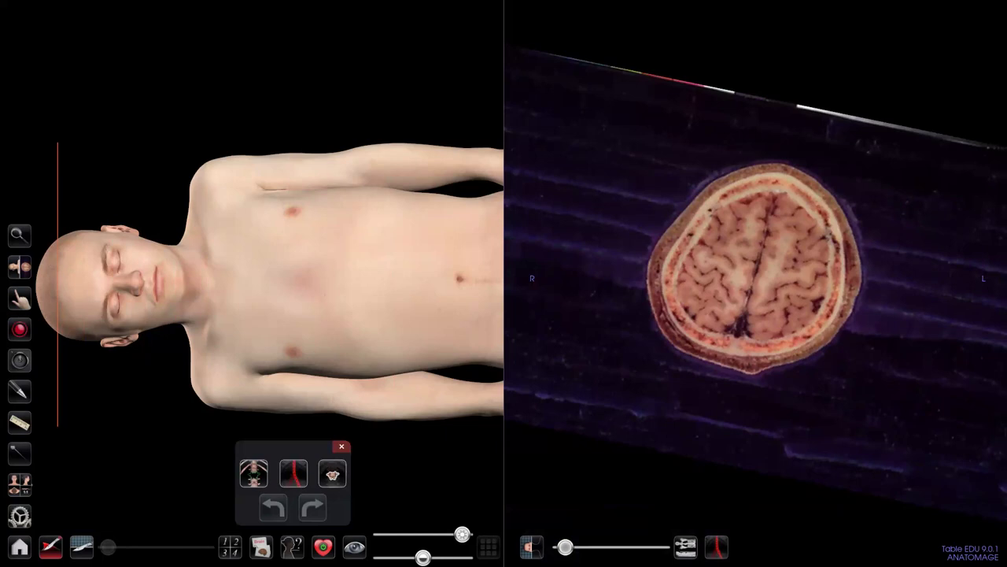
click(293, 473)
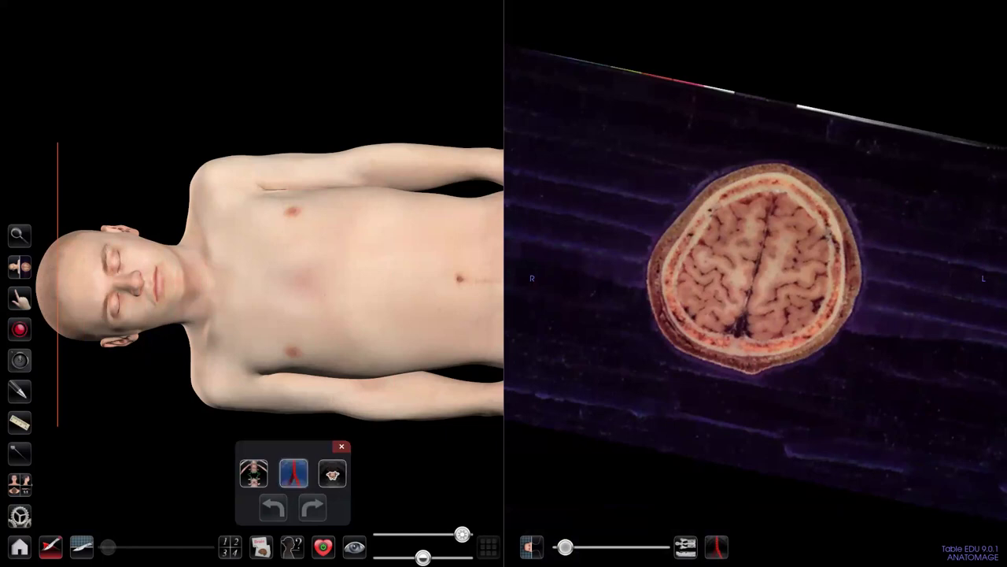
click(716, 547)
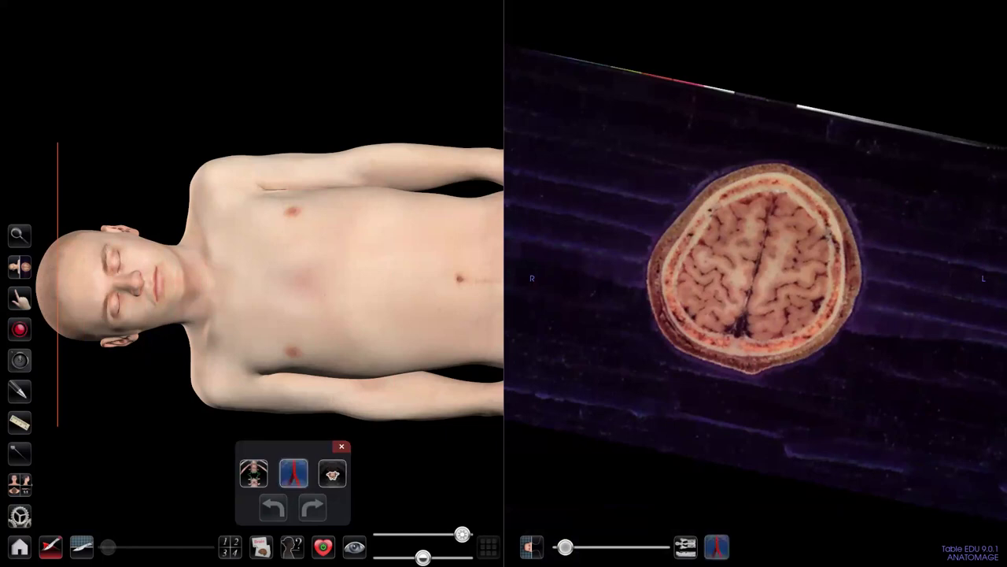
click(342, 447)
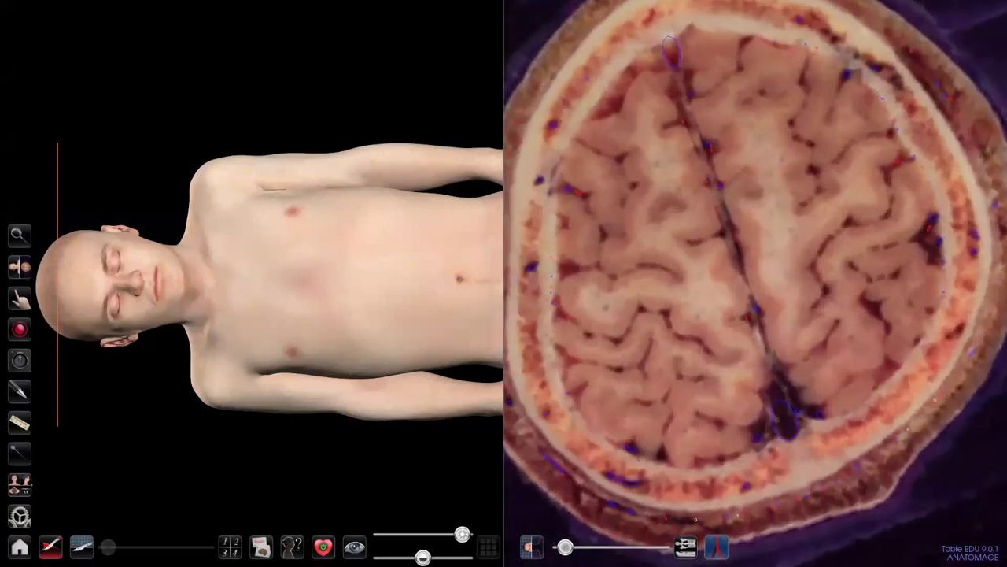
click(568, 189)
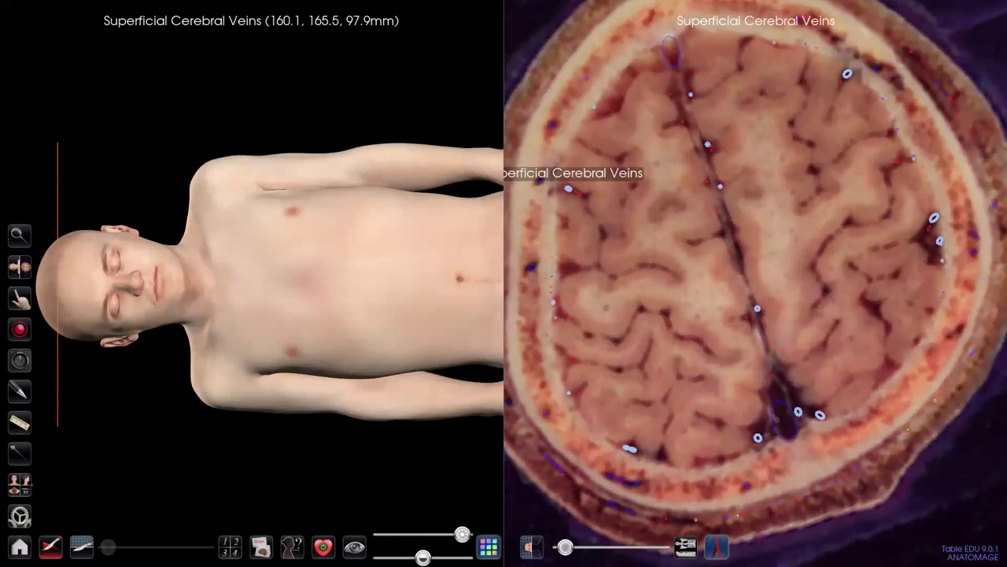
Step: Peel the body down to the nervous system and select the right and left frontal lobes in turn on the brain cross-section
drag(462, 534, 390, 535)
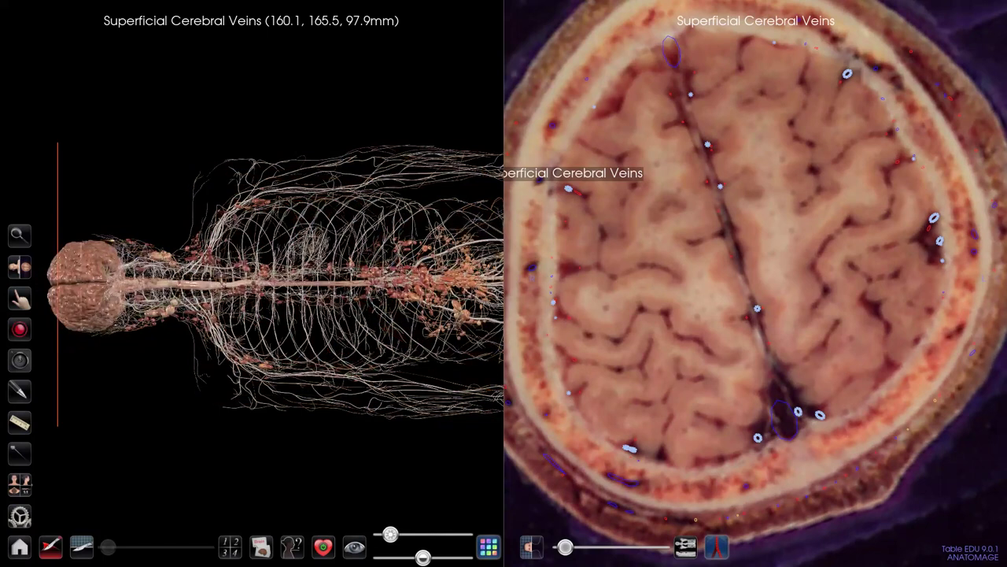
click(613, 256)
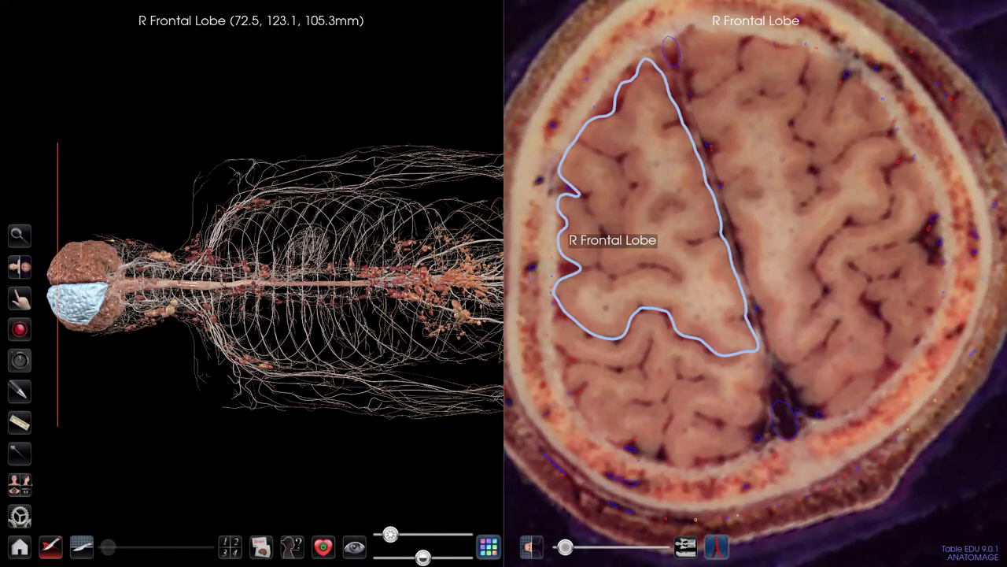
click(802, 81)
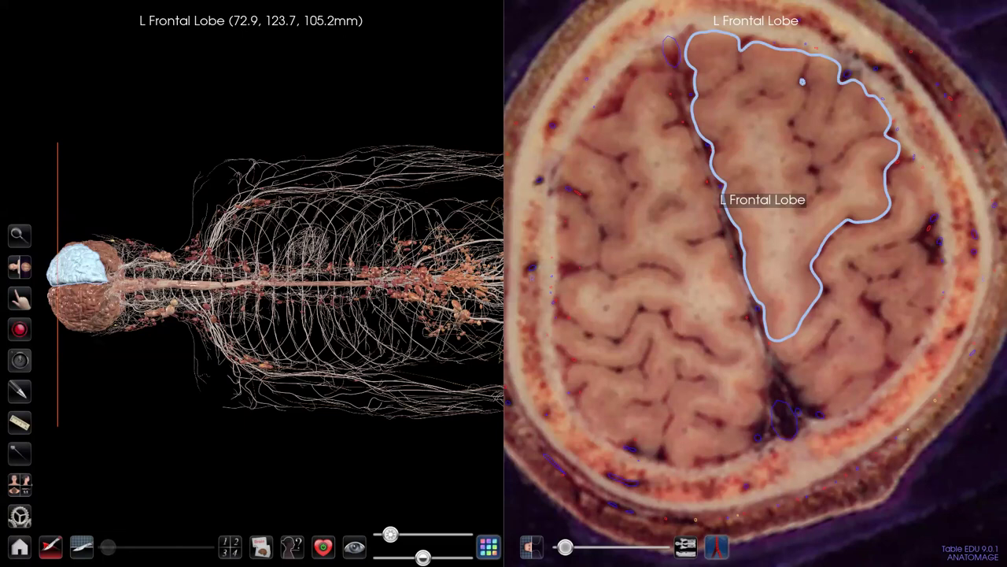
Step: View the structure options of the L Frontal Lobe, dismiss them and clear the selection
click(488, 547)
click(488, 546)
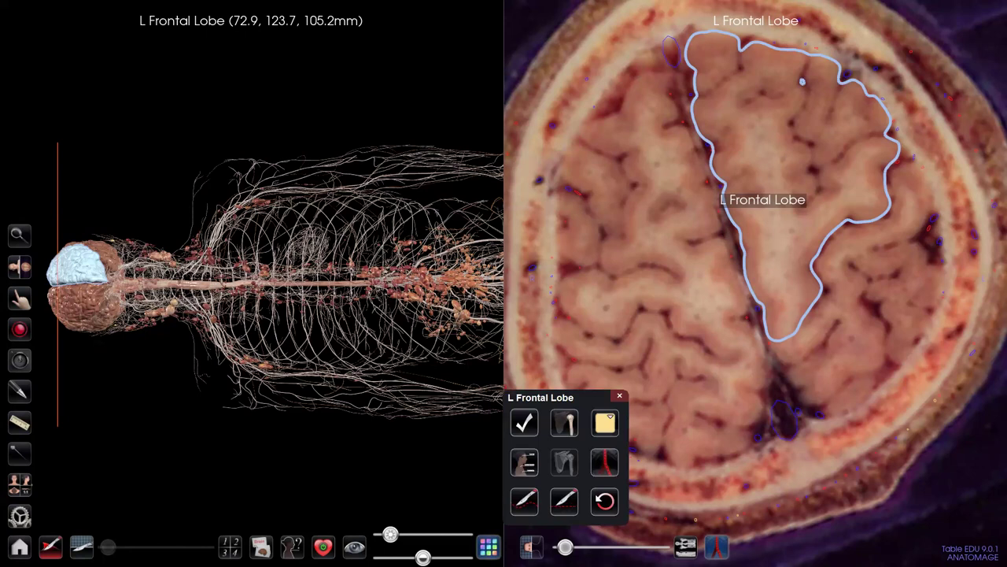
click(620, 395)
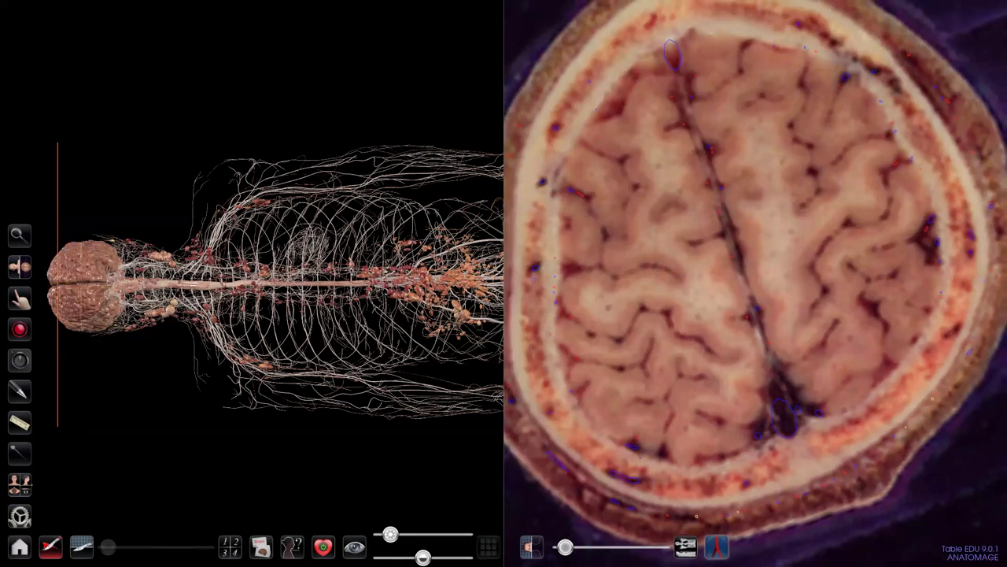
scroll(756, 283, down, 3)
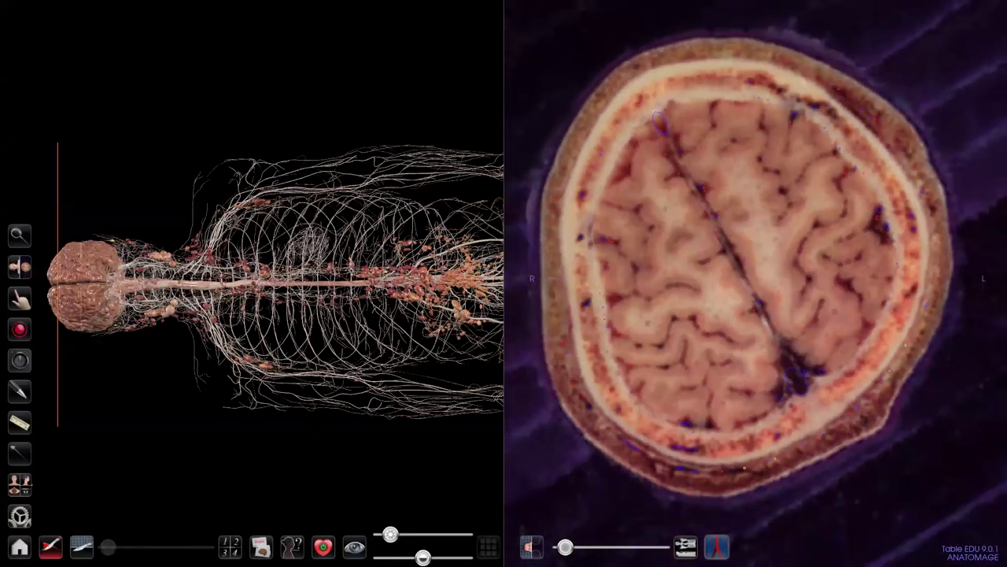
Step: Cycle the photographic cross-section through the coronal and sagittal planes and return it to the axial plane
click(532, 547)
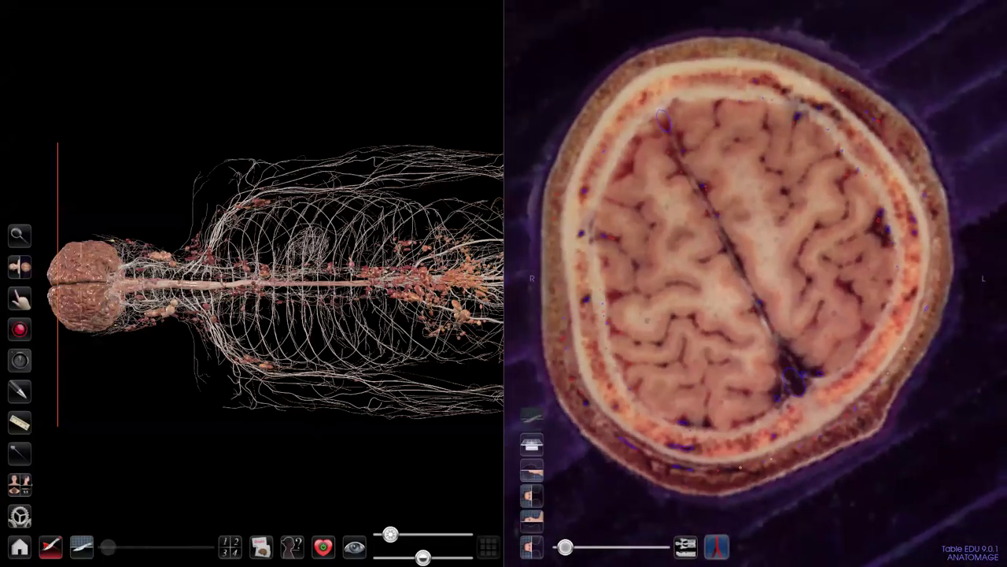
click(532, 470)
click(532, 470)
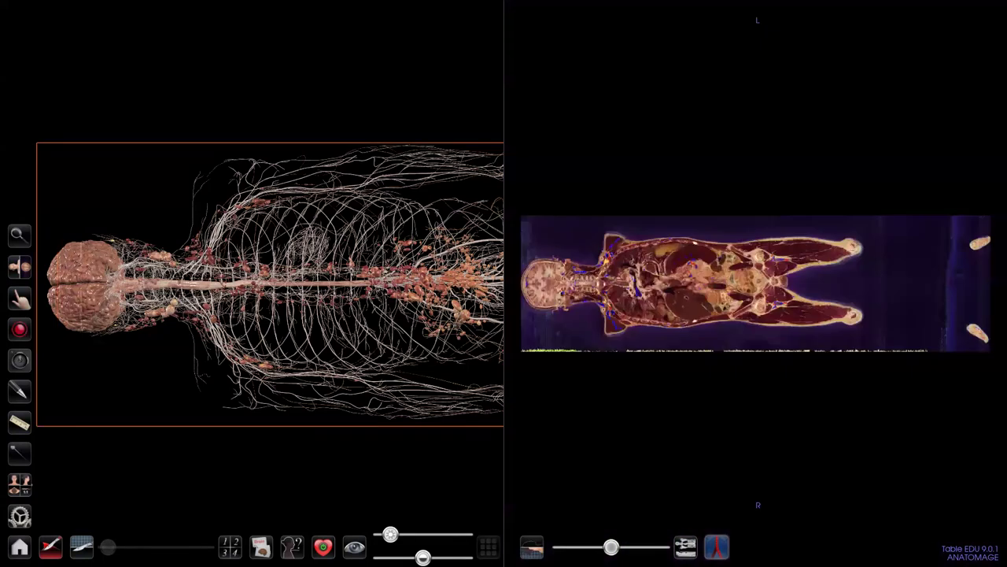
click(531, 546)
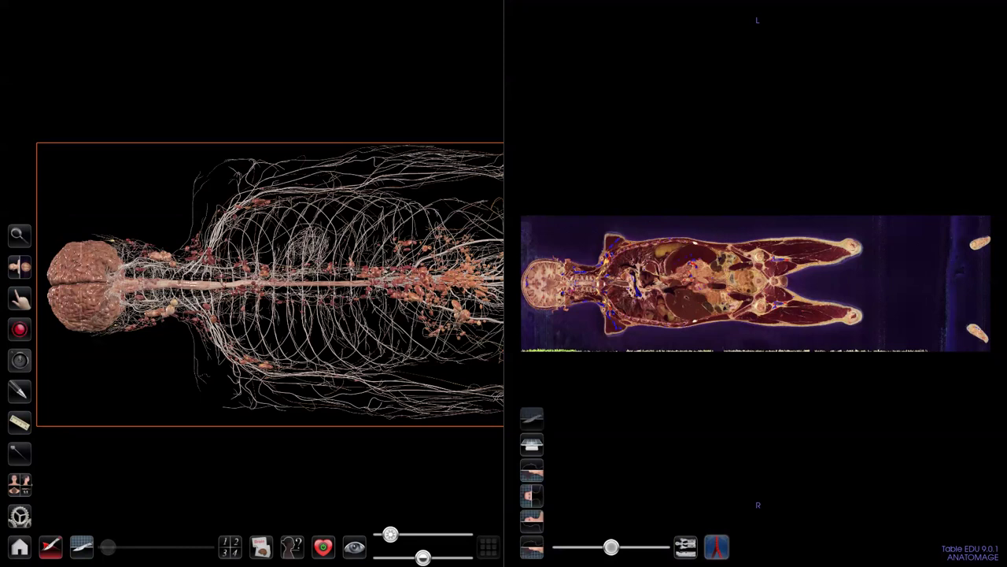
click(532, 521)
click(532, 546)
click(532, 496)
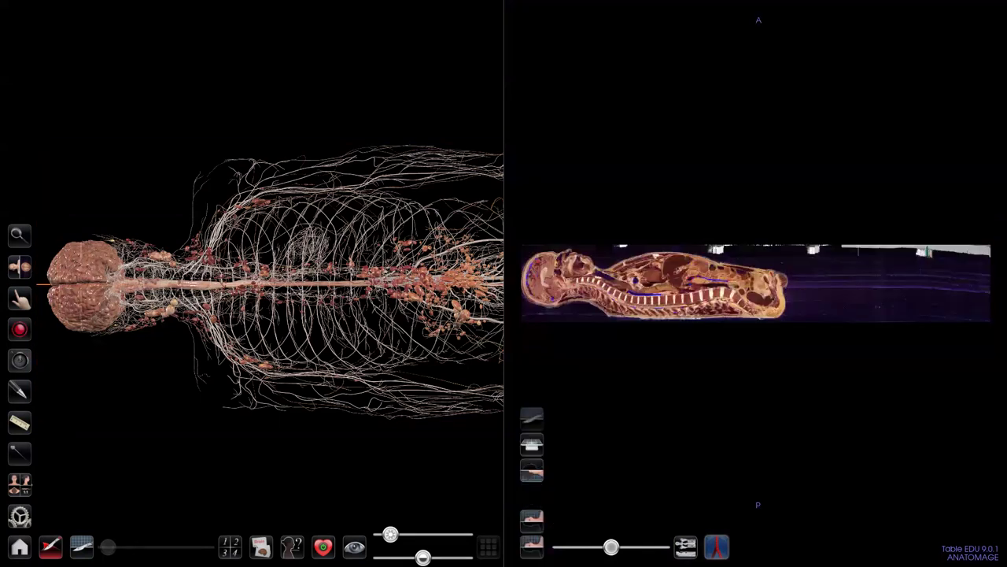
click(532, 546)
click(532, 495)
click(531, 546)
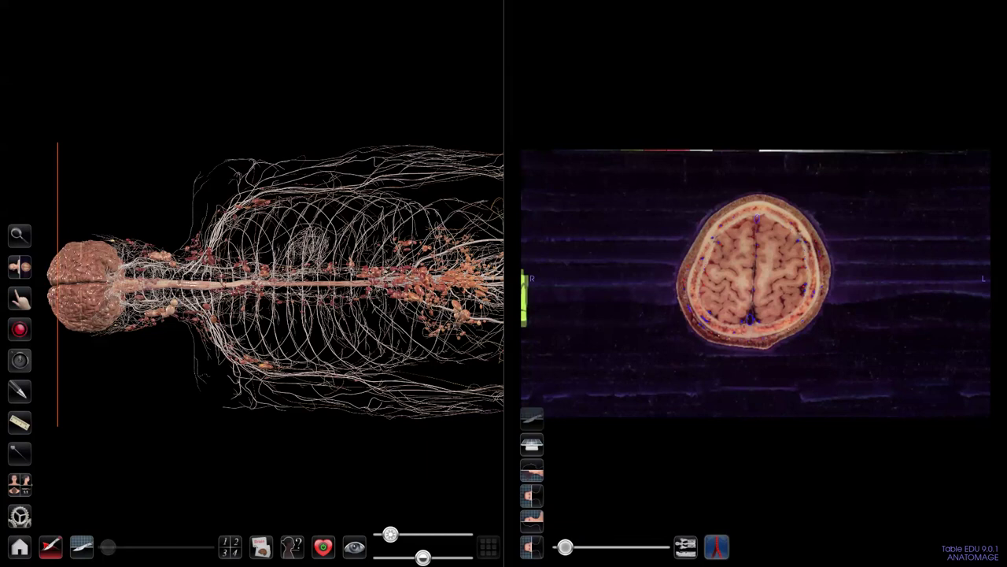
click(532, 418)
Step: Load the CT/MRI scan beside the axial brain cross-section and adjust the scan's brightness
click(685, 547)
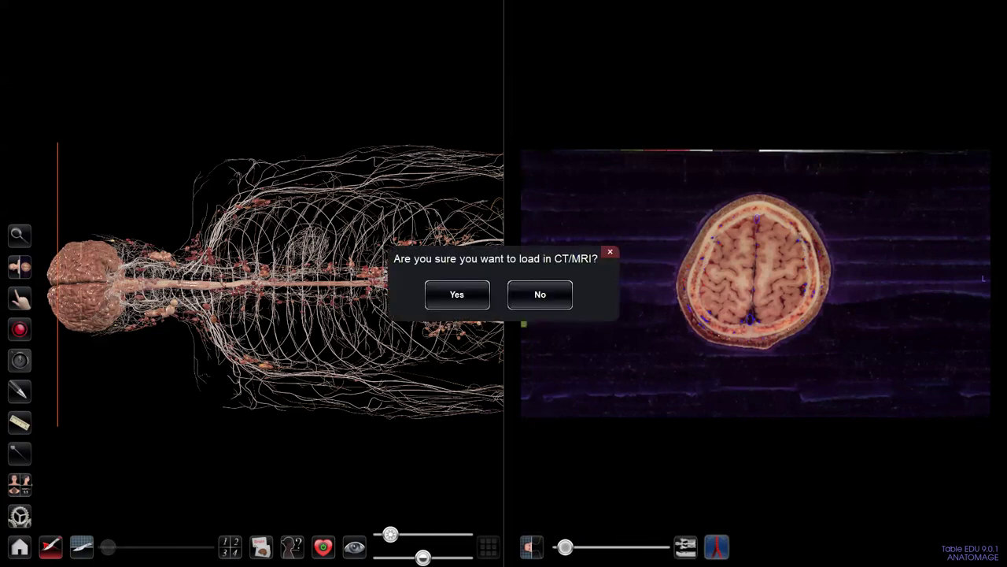
click(456, 294)
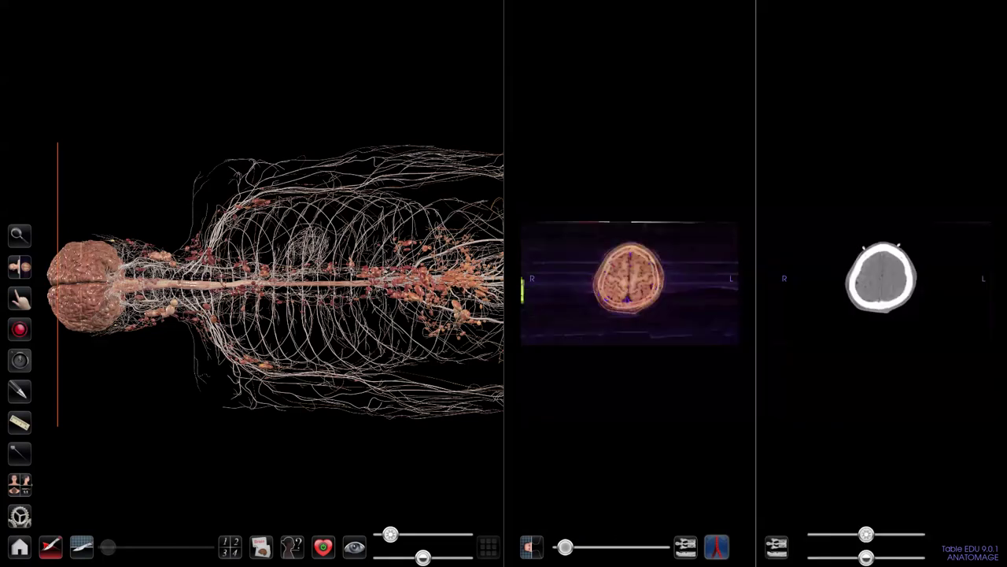
drag(866, 534, 869, 557)
Step: Apply the brain display preset to the CT scan and enlarge the scan
click(776, 546)
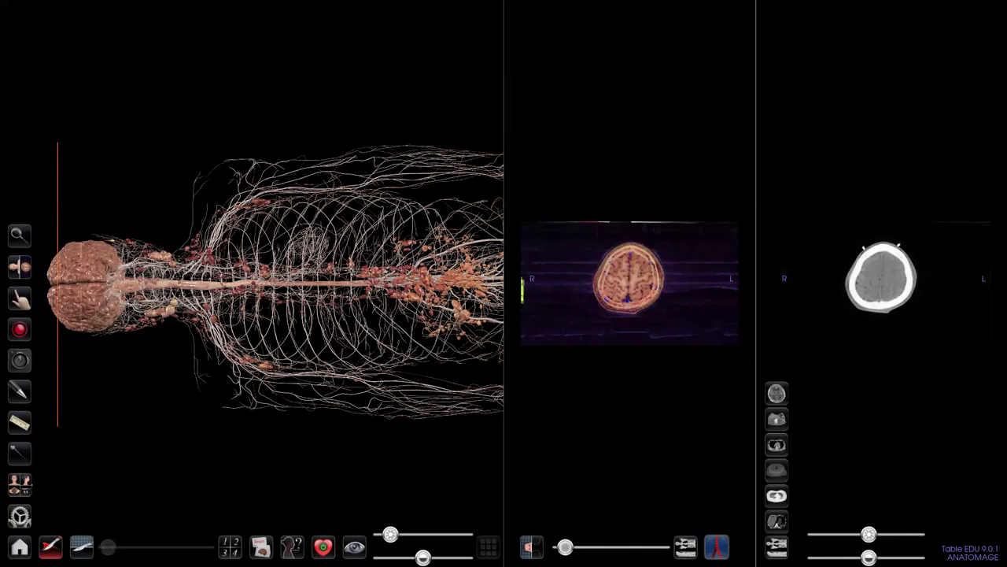
click(777, 393)
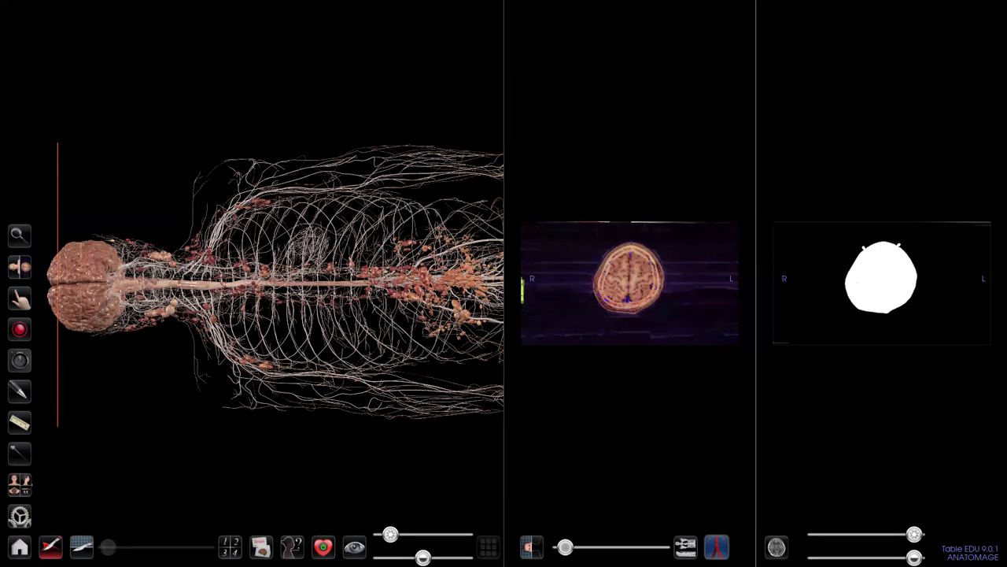
scroll(882, 277, up, 3)
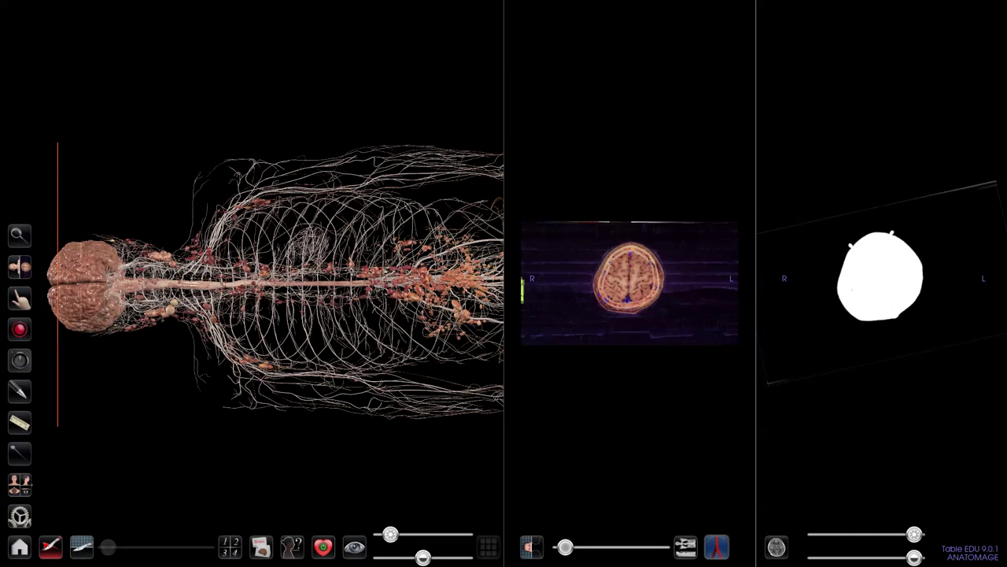
Step: Display the photographic cross-section alone at full screen and switch it from sagittal to axial
click(20, 267)
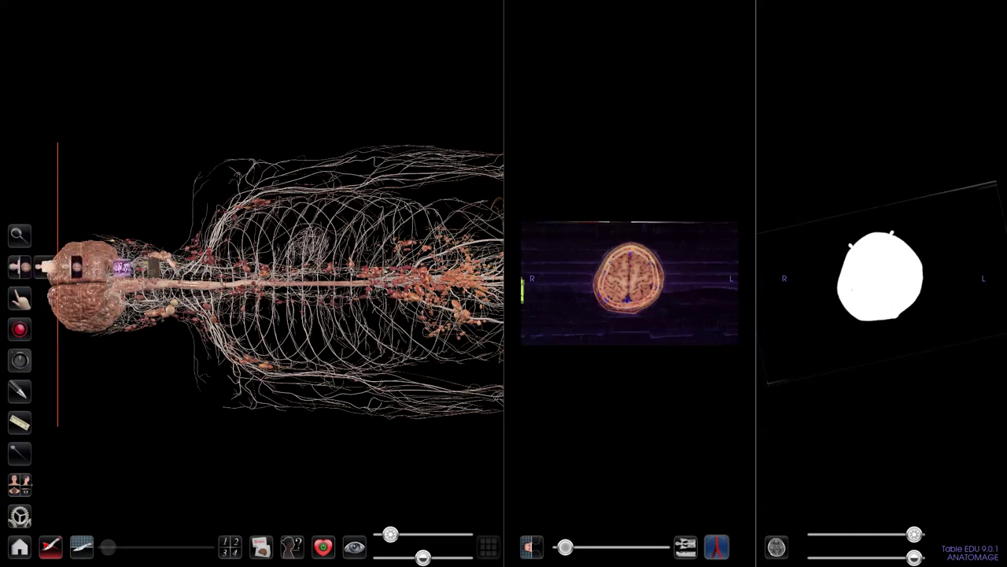
click(99, 267)
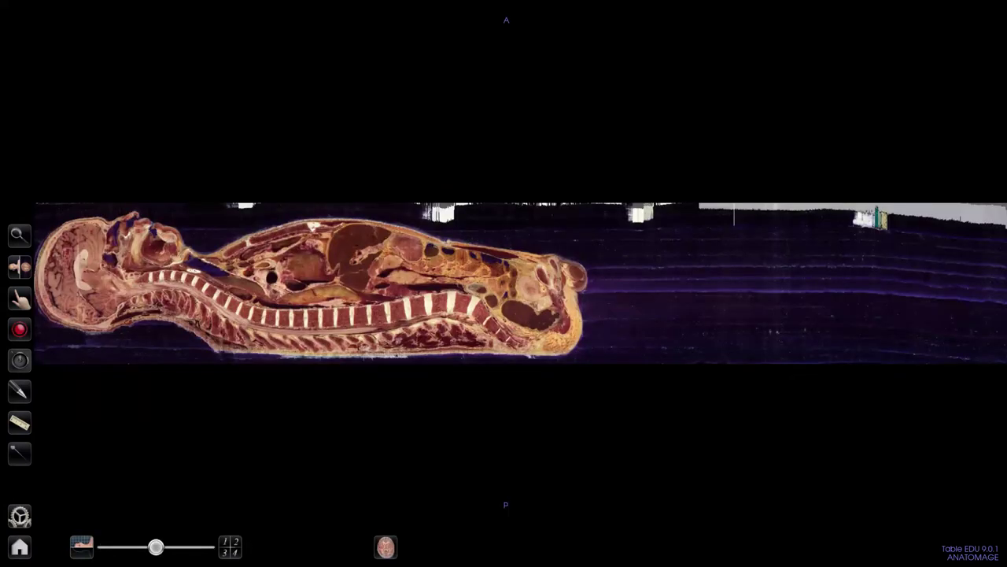
click(82, 547)
click(81, 495)
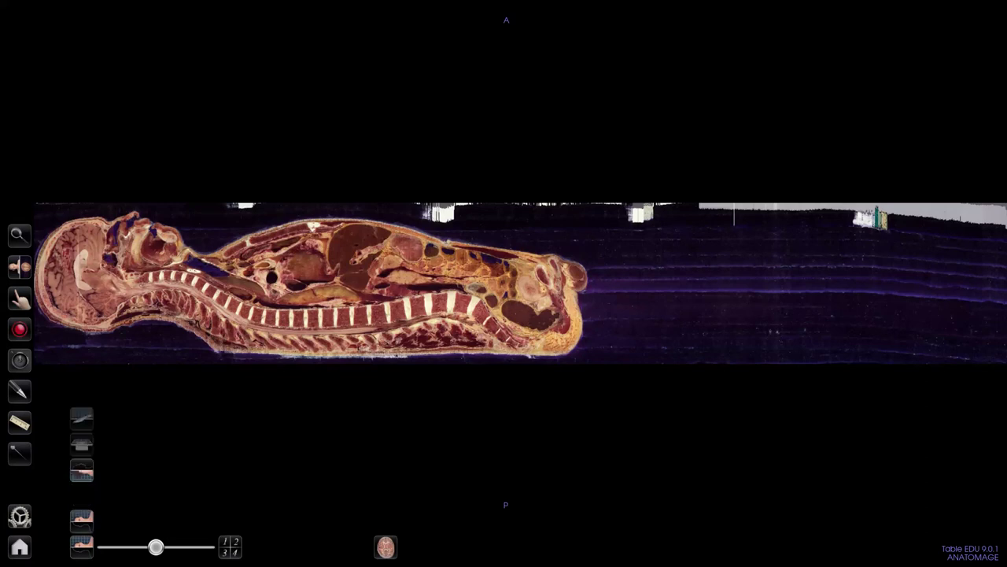
click(82, 547)
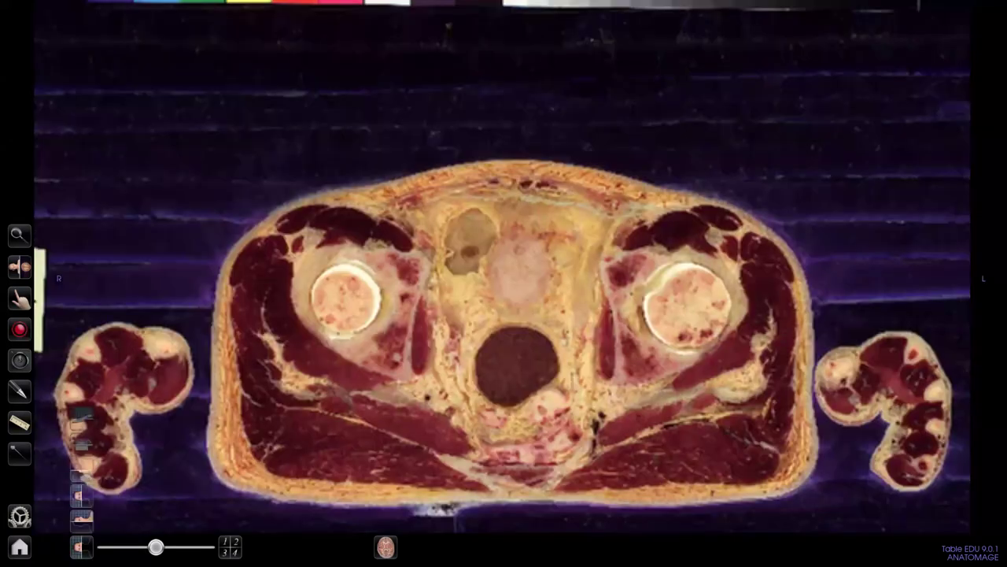
Step: Return to the body with its cross-section alongside and select the R Frontal Lobe on the body
click(20, 267)
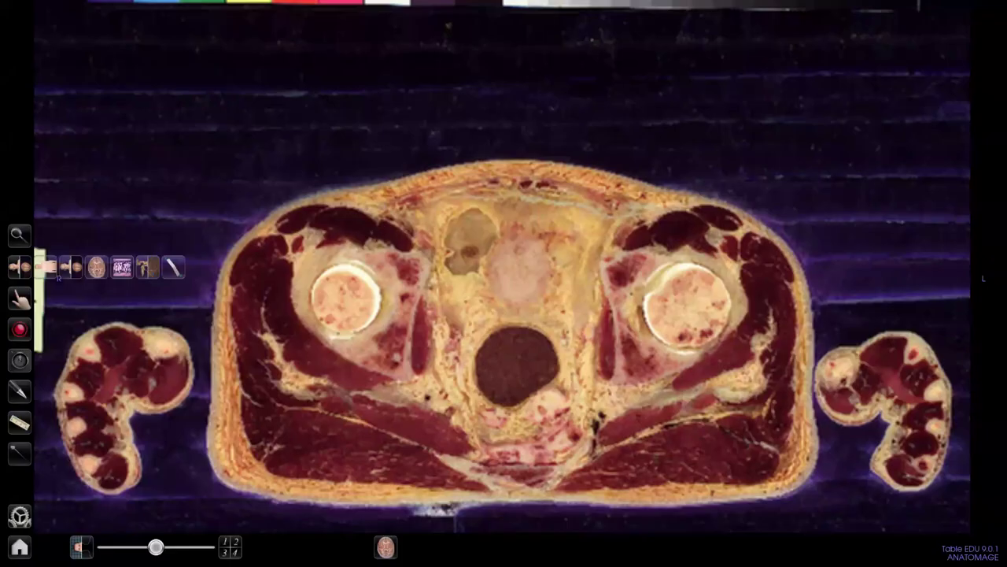
click(71, 267)
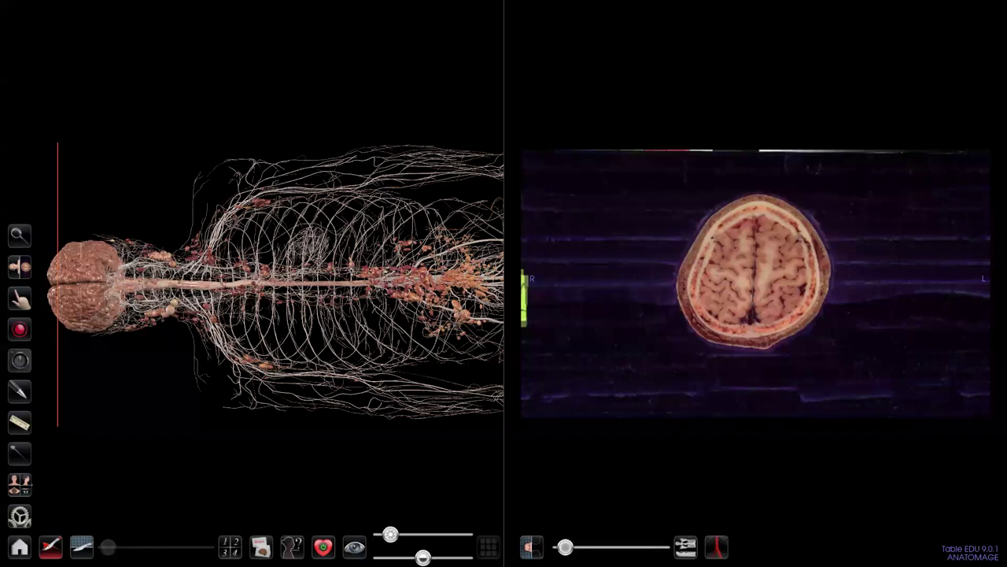
click(77, 302)
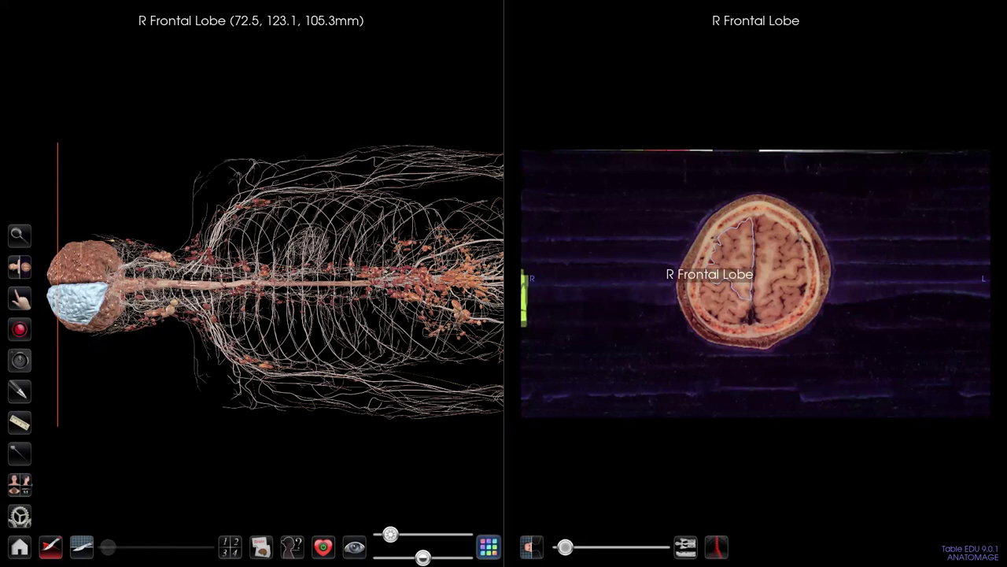
Step: Open the full-screen cross-sections and show all three planes, first in a stacked layout and then in side-by-side columns
click(20, 266)
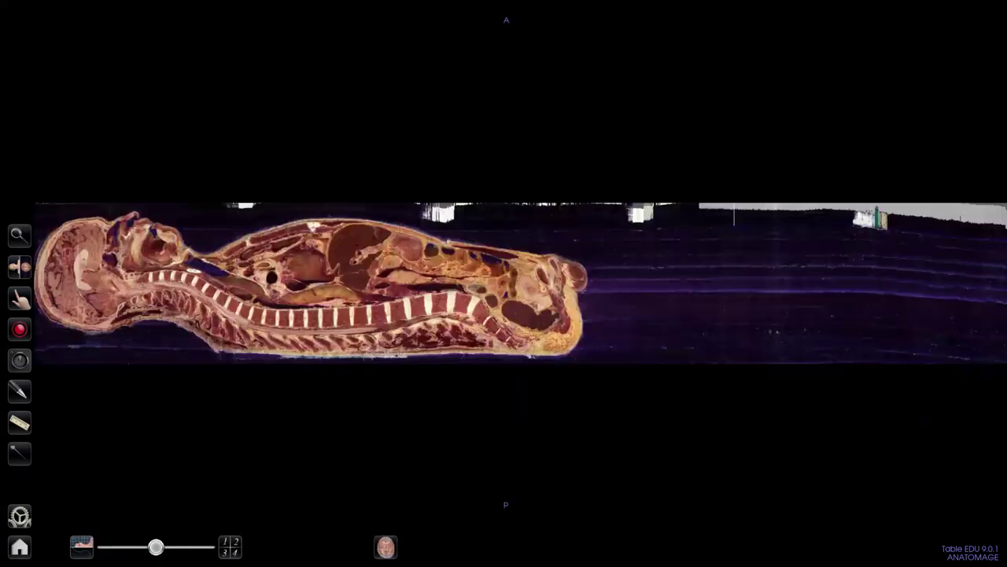
click(385, 547)
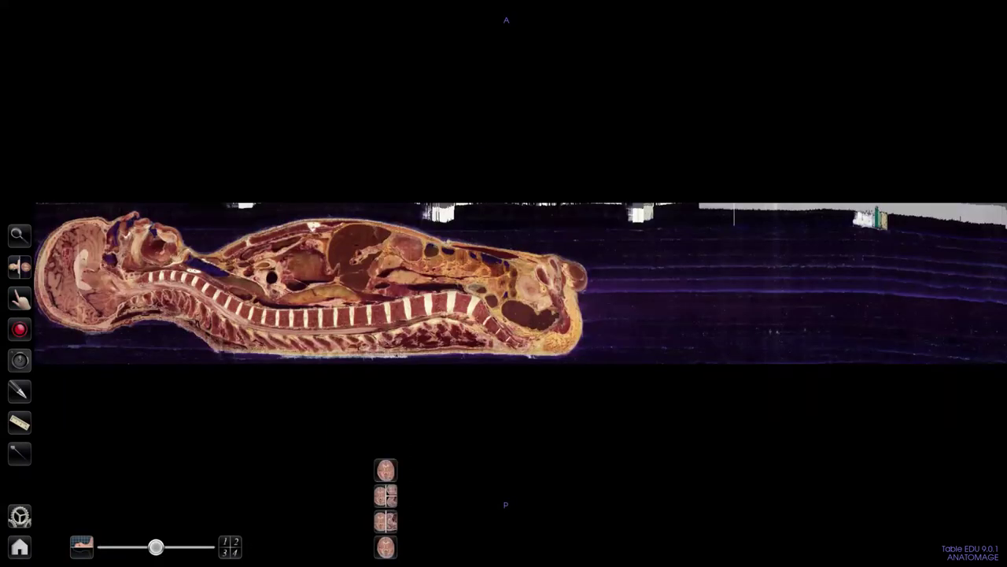
click(385, 496)
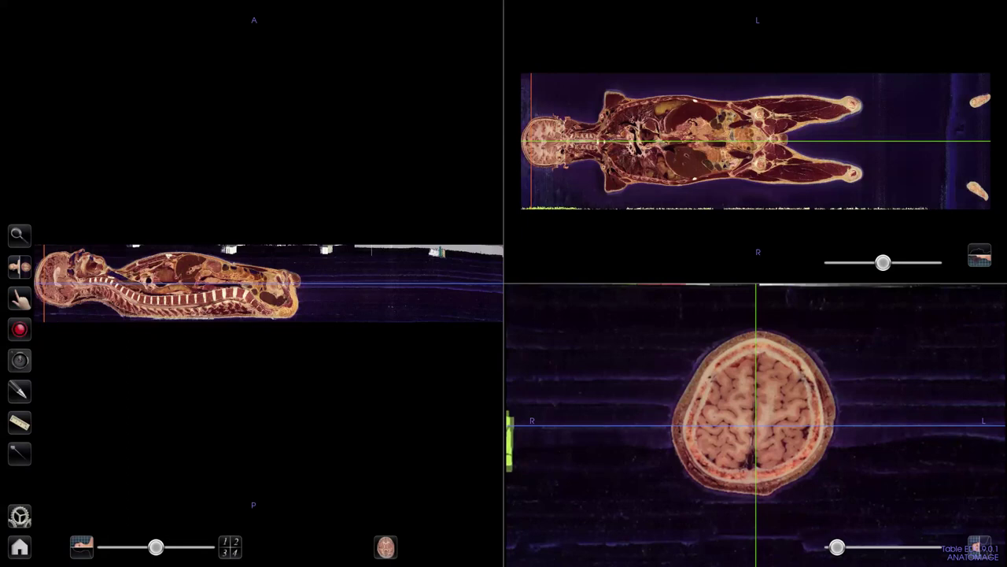
click(385, 547)
click(385, 520)
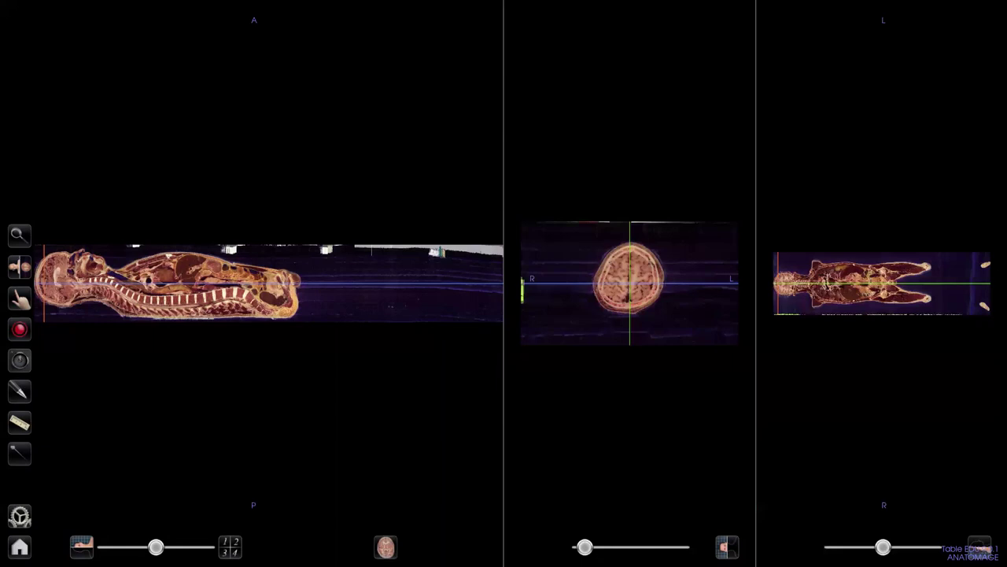
Step: Split the display into the body and the histology viewer, and restore the body's outer layers up to the skin
click(20, 266)
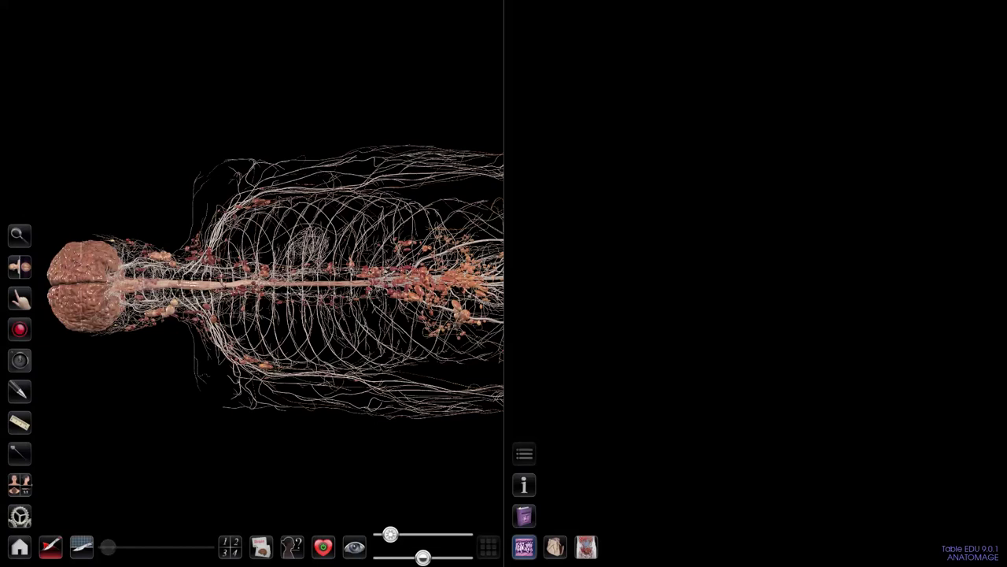
drag(390, 534, 463, 534)
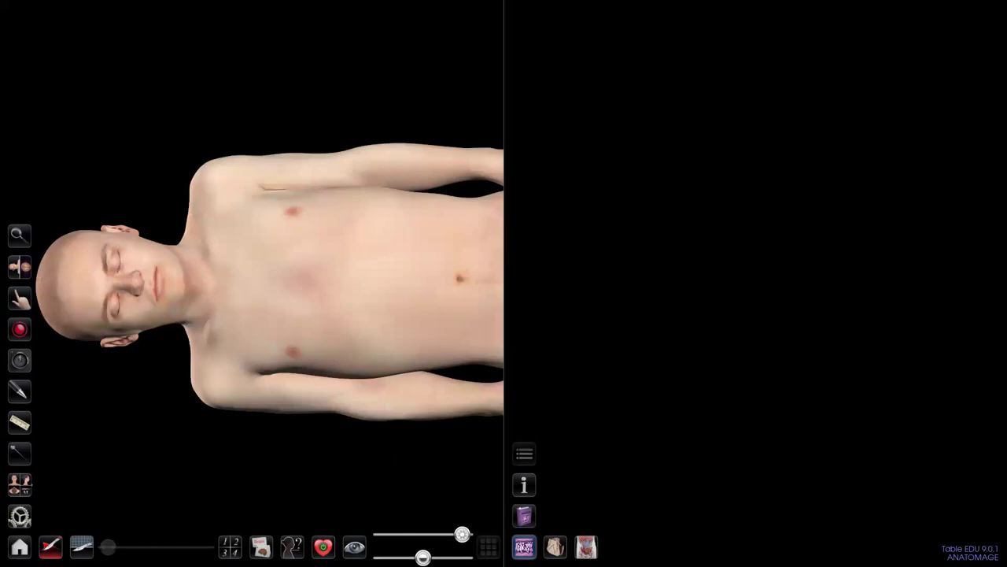
Step: Open the Visibility list, toggle the left-side structures twice and close the list
click(355, 547)
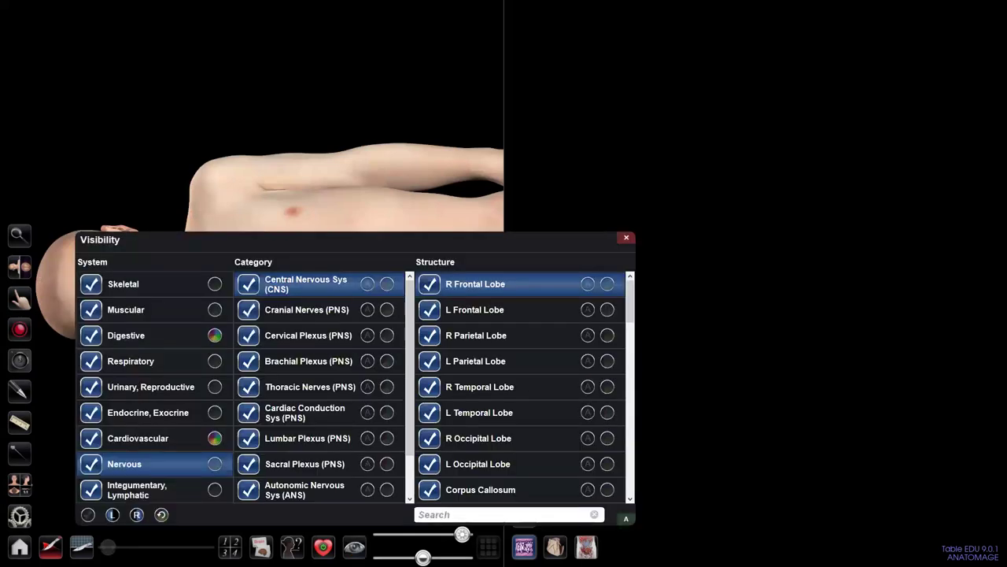
click(113, 514)
click(113, 514)
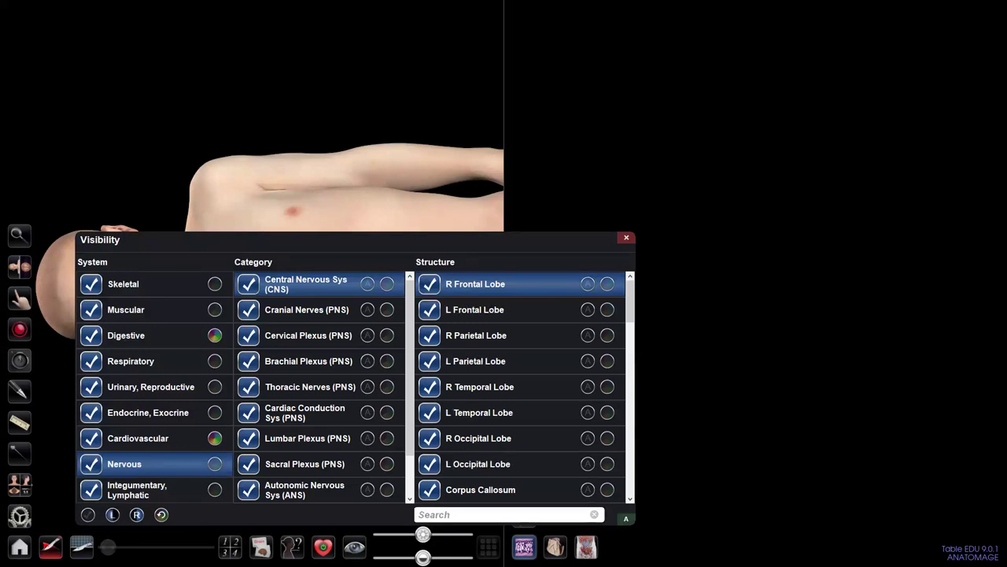
click(626, 238)
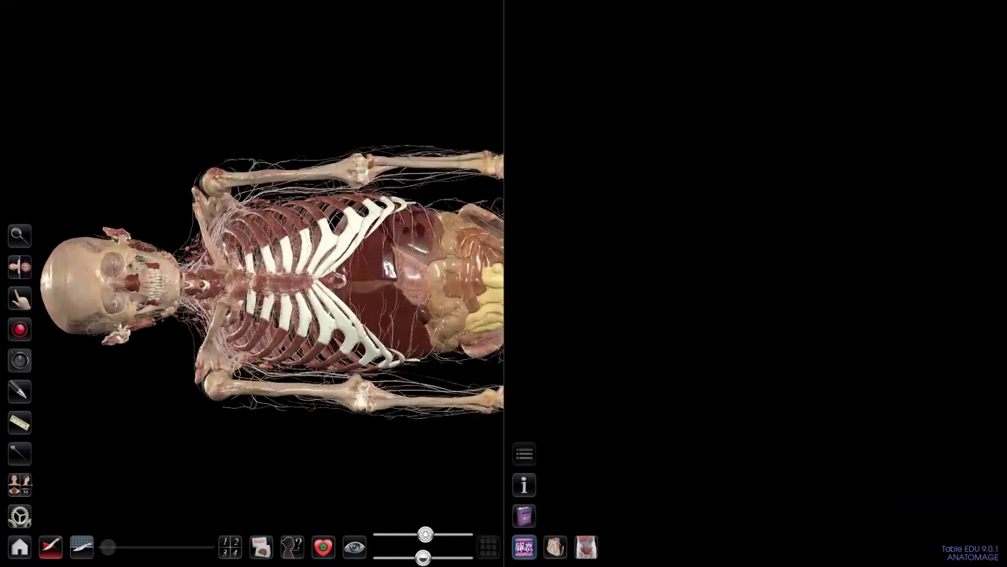
Step: Restore the body to full skin, select the skin and browse through its histology images
drag(425, 535, 462, 535)
click(400, 307)
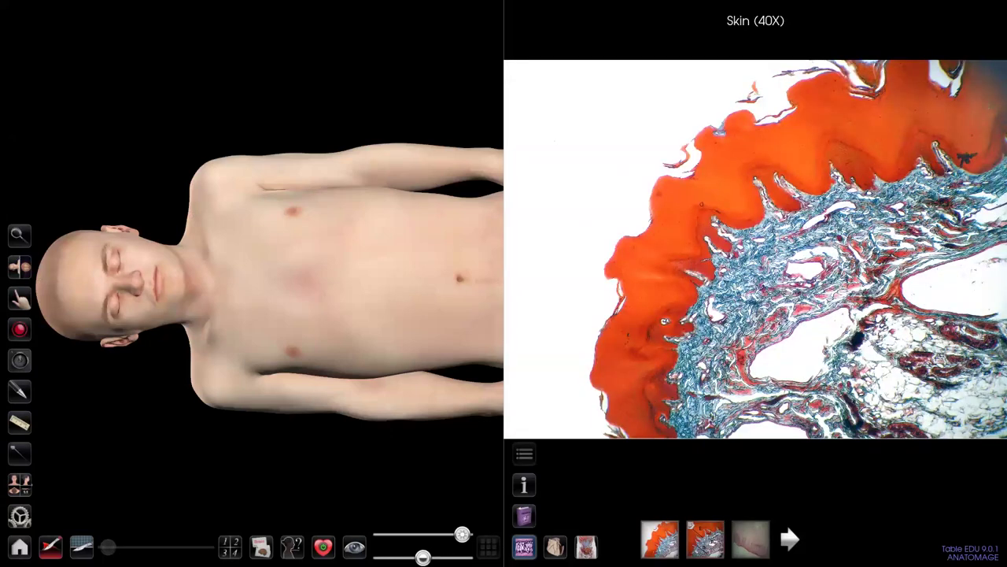
click(705, 539)
click(660, 539)
click(750, 539)
click(659, 539)
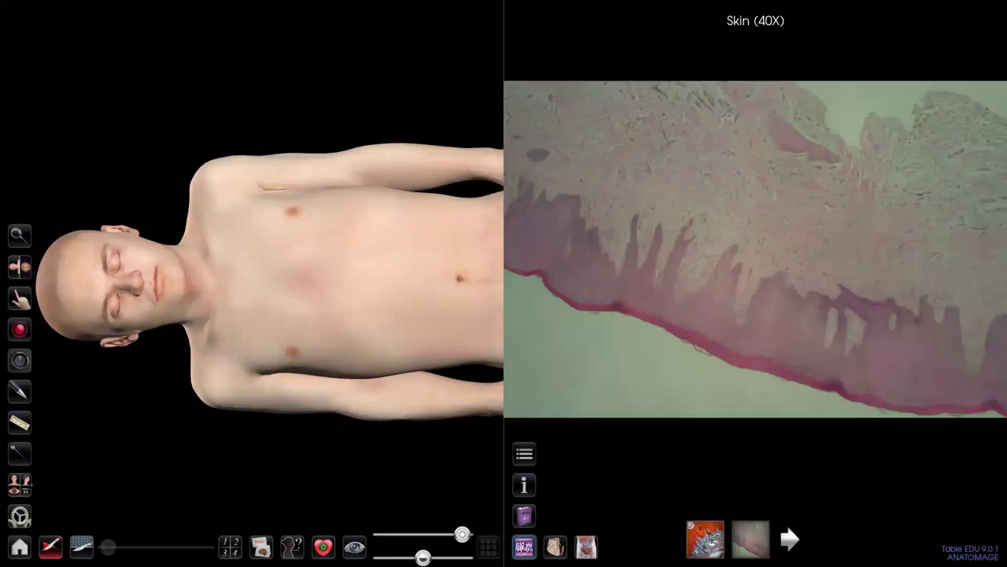
Step: Compare the Skin histology slides again, show the third one and open its histology label list
click(659, 539)
click(705, 539)
click(751, 539)
click(524, 453)
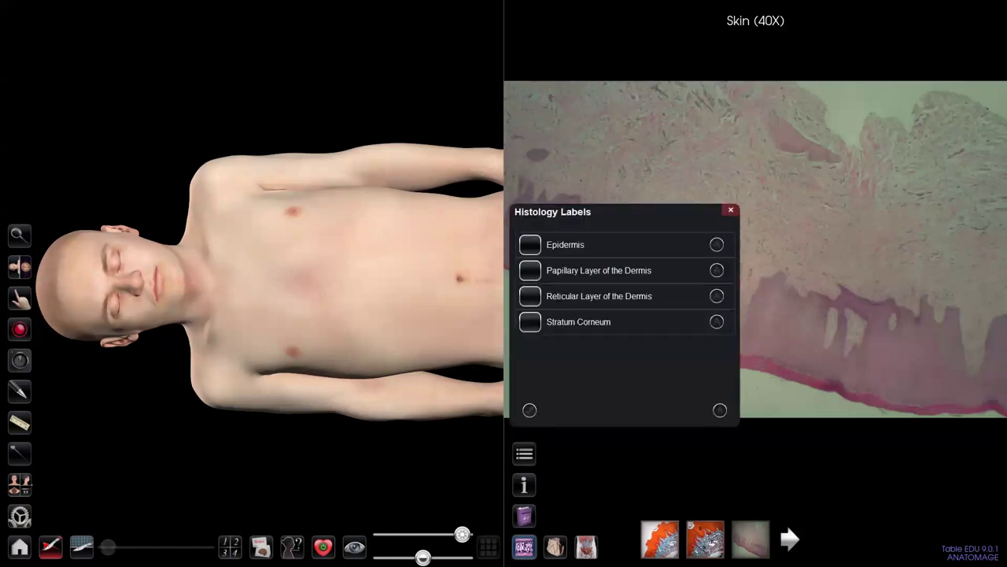
Step: Close the histology label list, show the Skin (40X) with Annotations slide and read its description
click(730, 210)
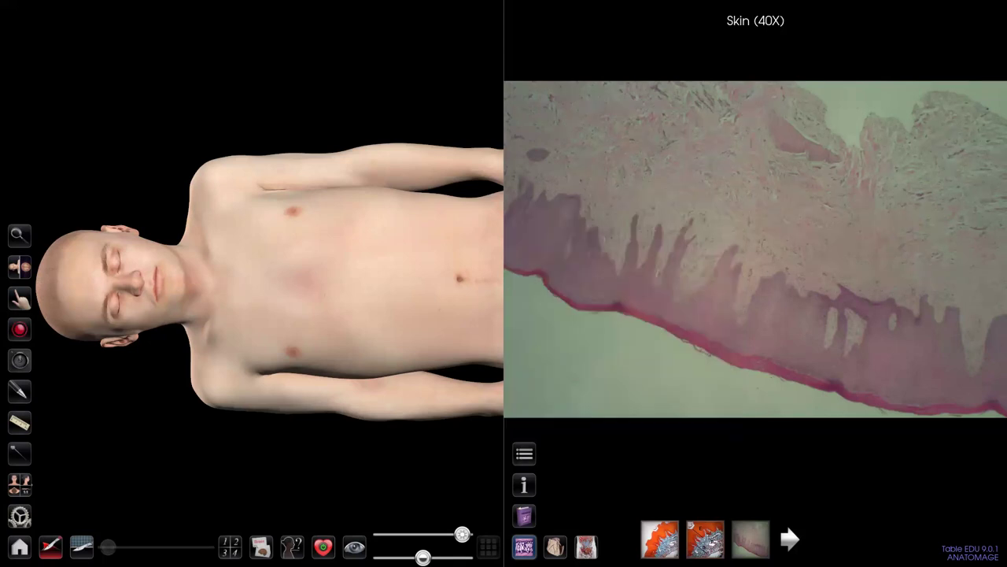
click(705, 539)
click(524, 485)
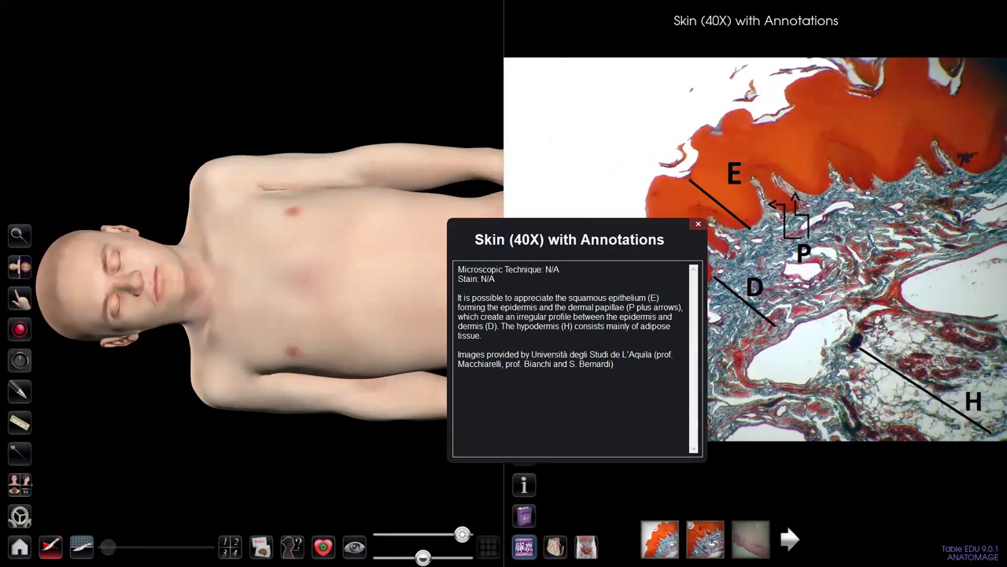
click(698, 224)
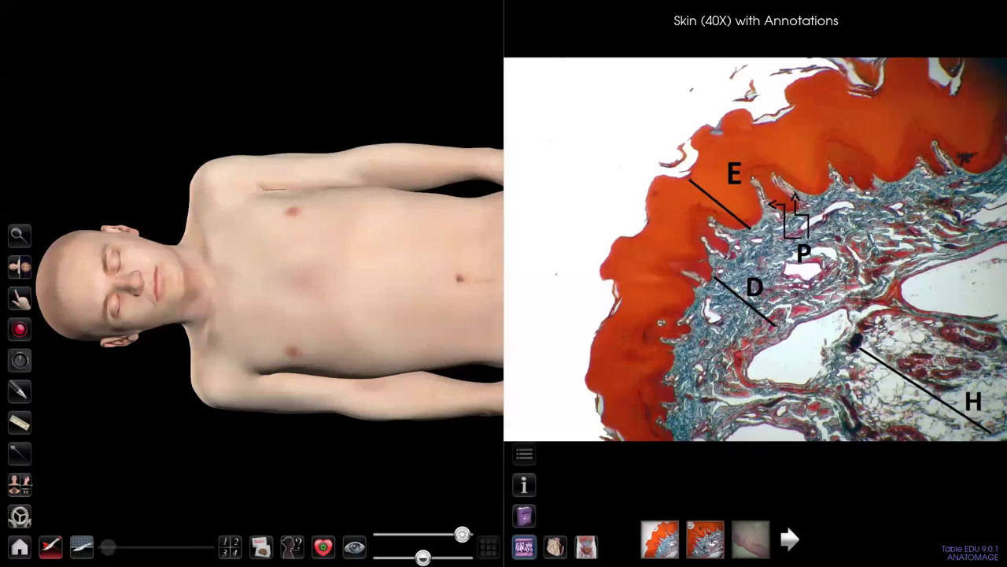
click(705, 539)
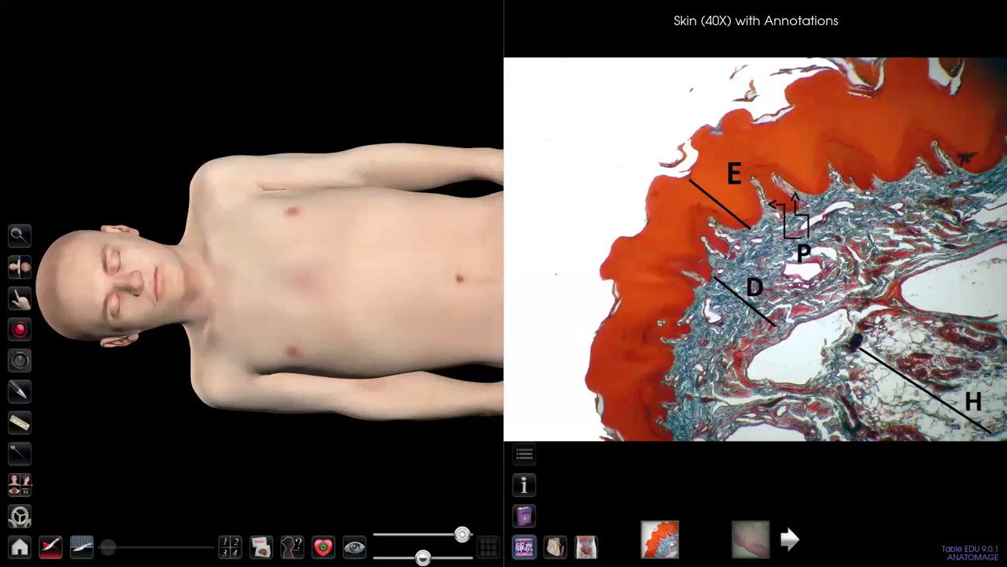
Step: Return to the third Skin (40X) slide and outline the Epidermis with its name label shown on the image
click(751, 539)
click(524, 454)
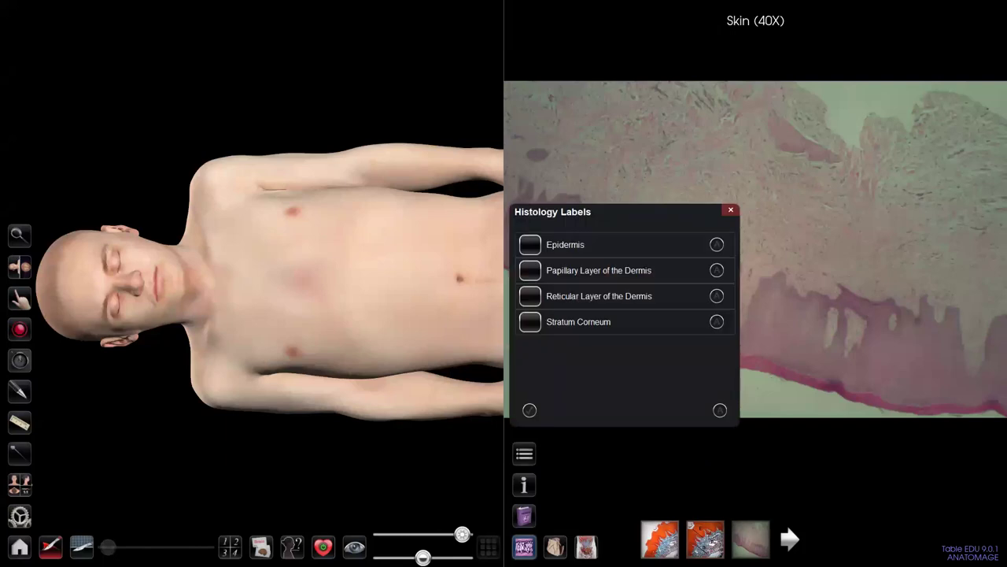
click(530, 245)
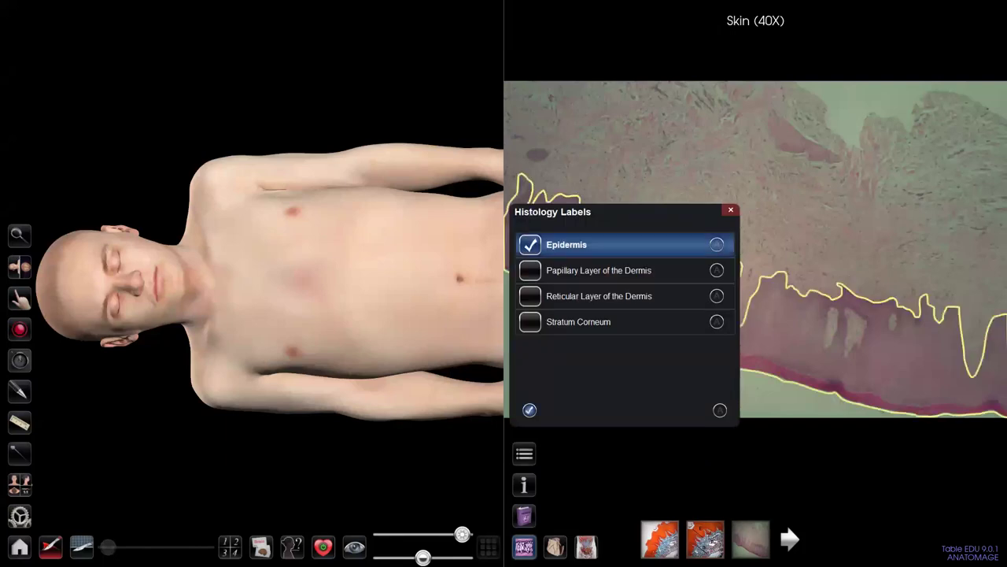
click(531, 245)
click(531, 244)
click(717, 245)
click(730, 210)
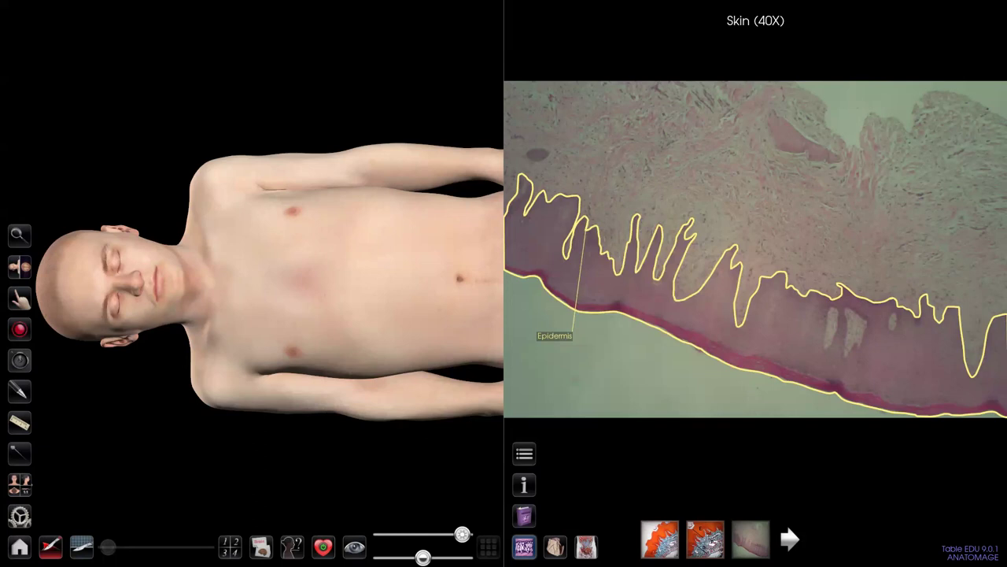
Step: Look through the histology library's Tissue Type and Organ System categories and its search field, and close the library
click(524, 515)
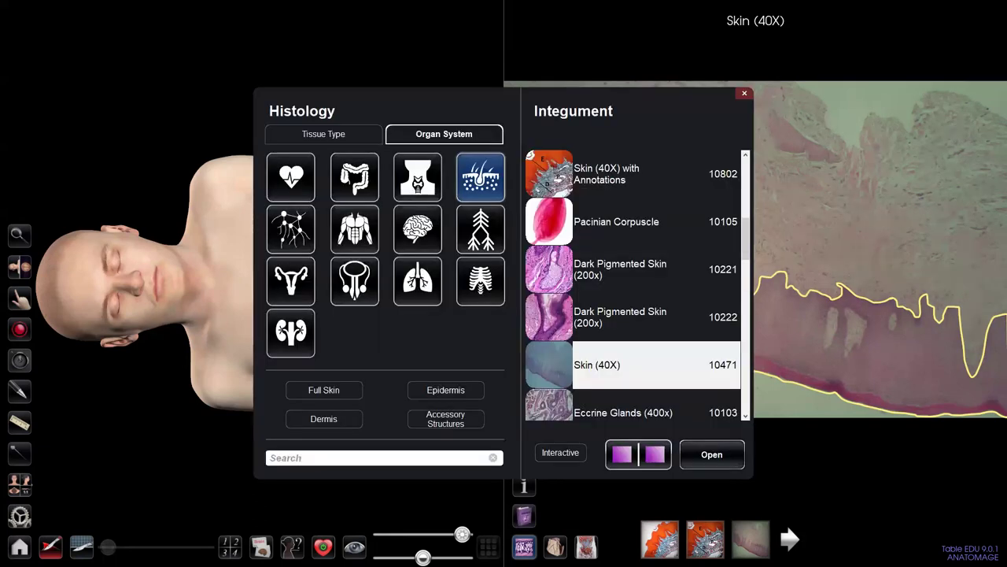
click(323, 134)
click(444, 134)
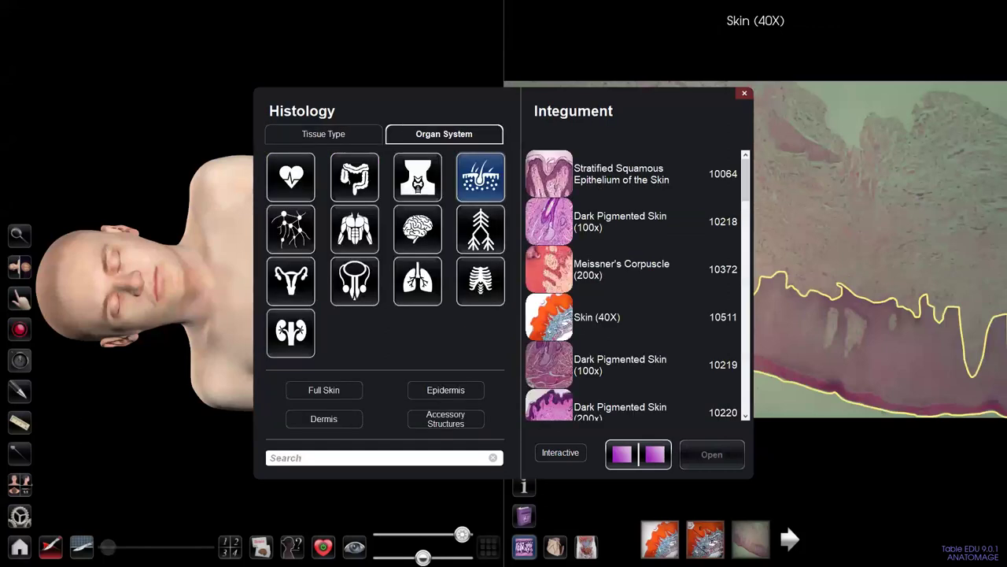
click(356, 455)
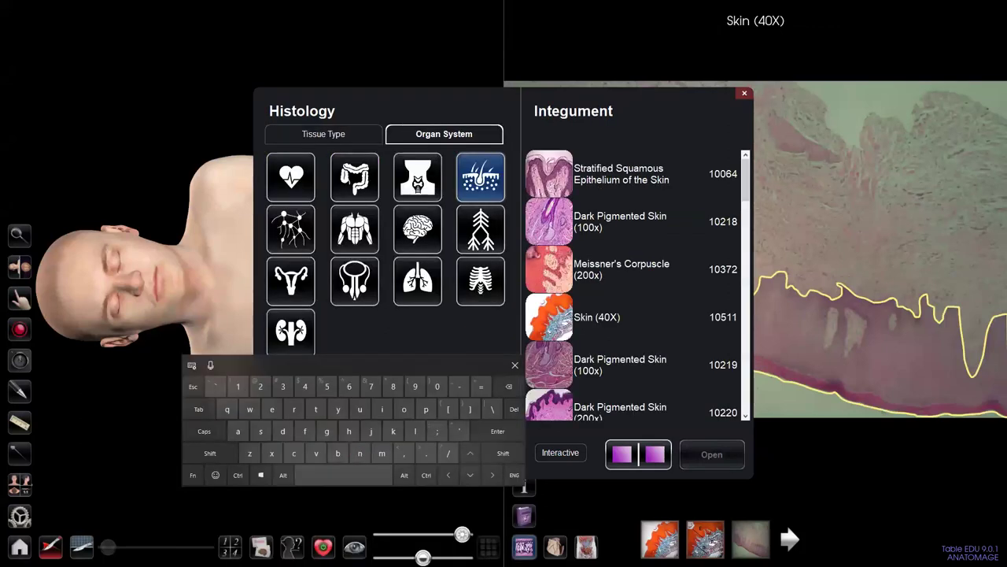
click(515, 365)
click(744, 93)
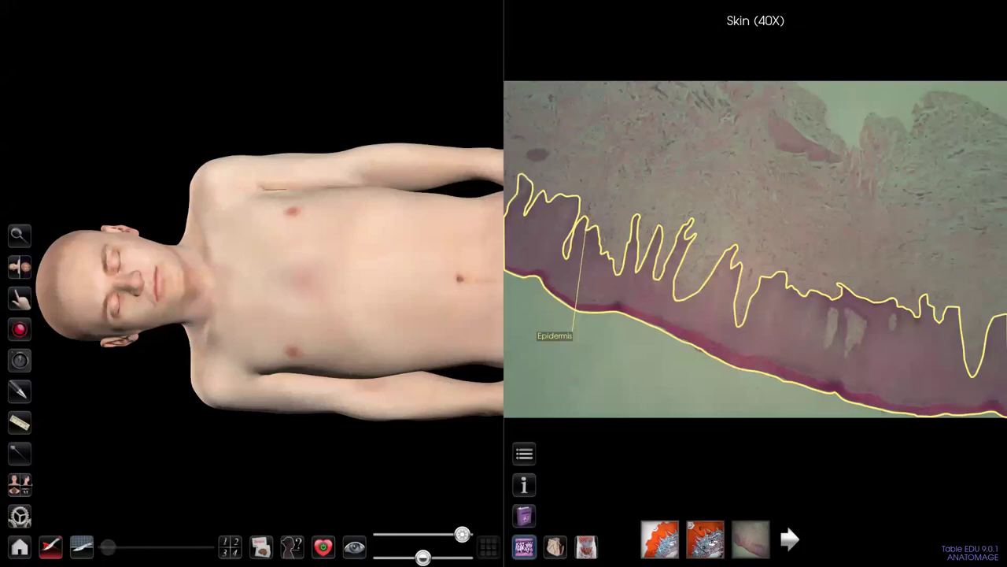
Step: Switch the second view from histology to prosections, check the remaining viewer mode and return to prosections
click(555, 545)
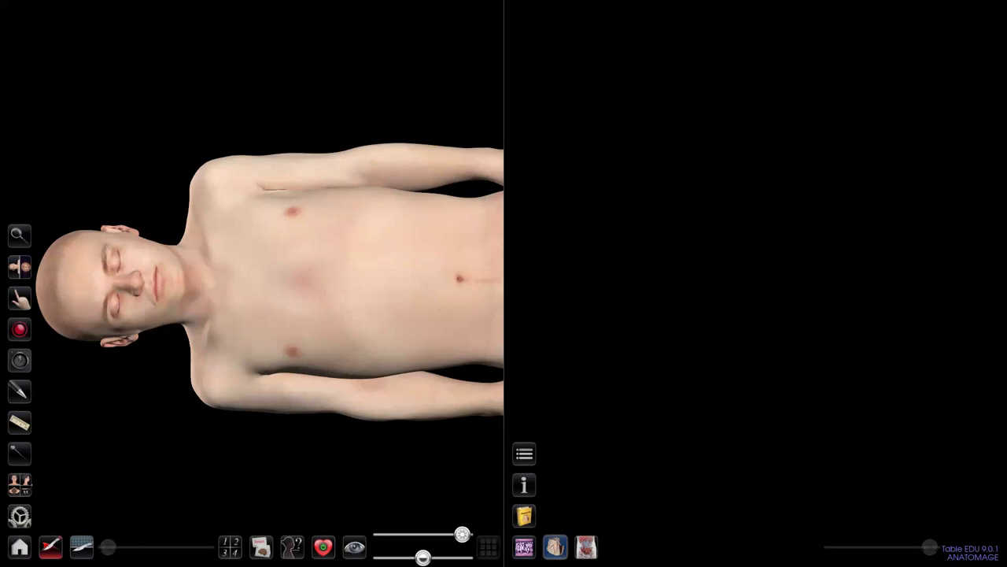
click(587, 547)
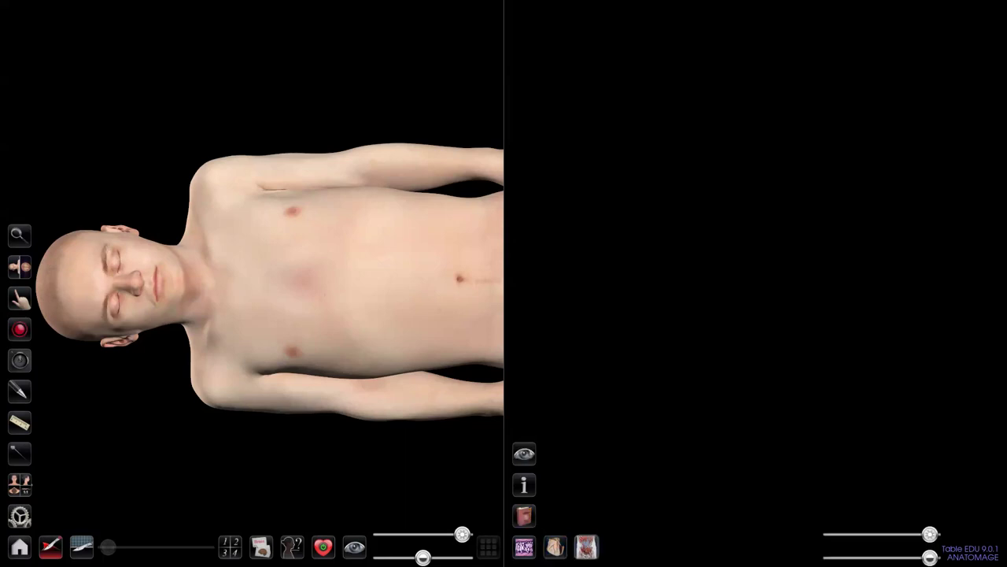
click(524, 454)
click(554, 545)
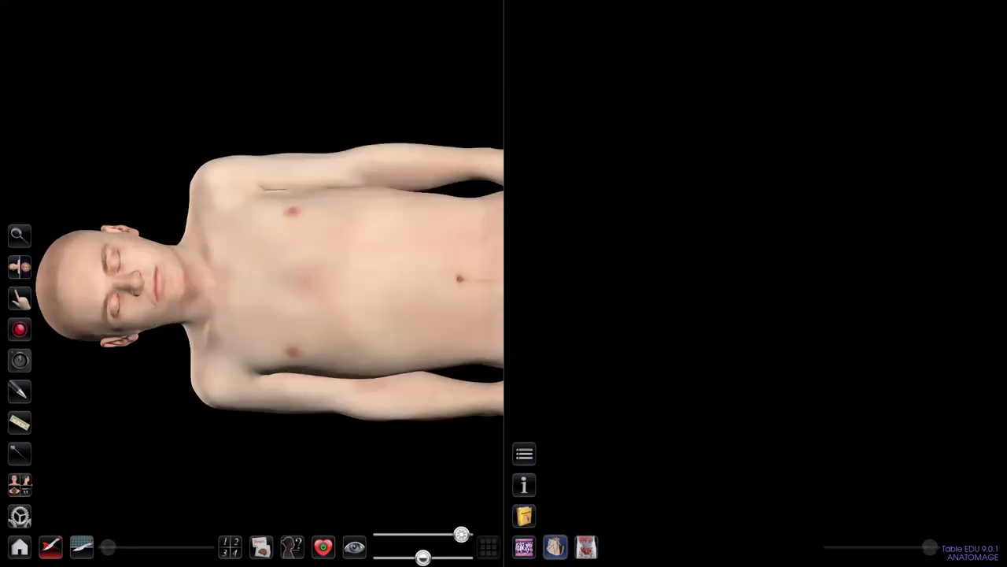
Step: Peel the body to the muscle layer, select the right external oblique muscle and show its Torso (Anterior, Open) prosection
drag(461, 534, 447, 534)
click(365, 319)
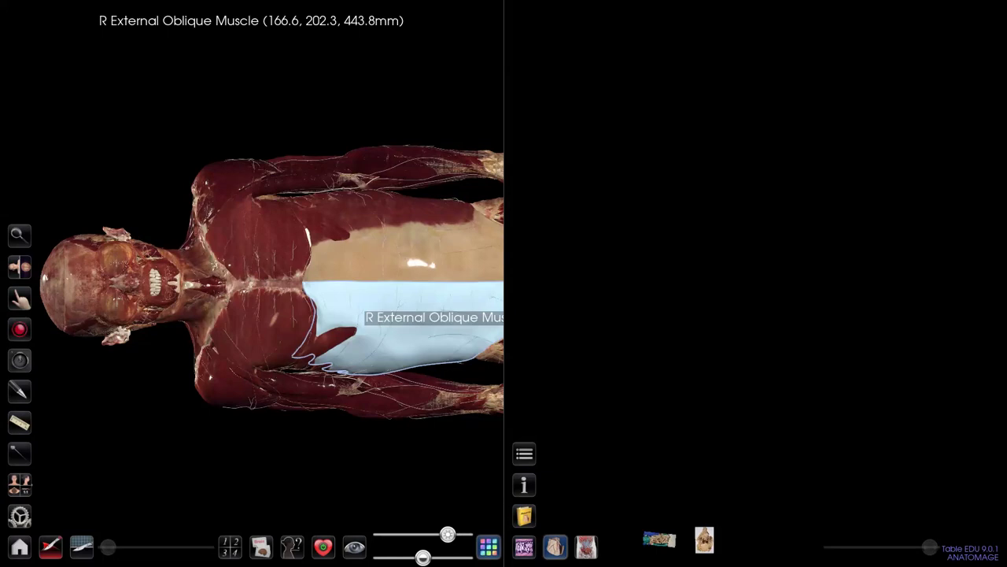
click(655, 539)
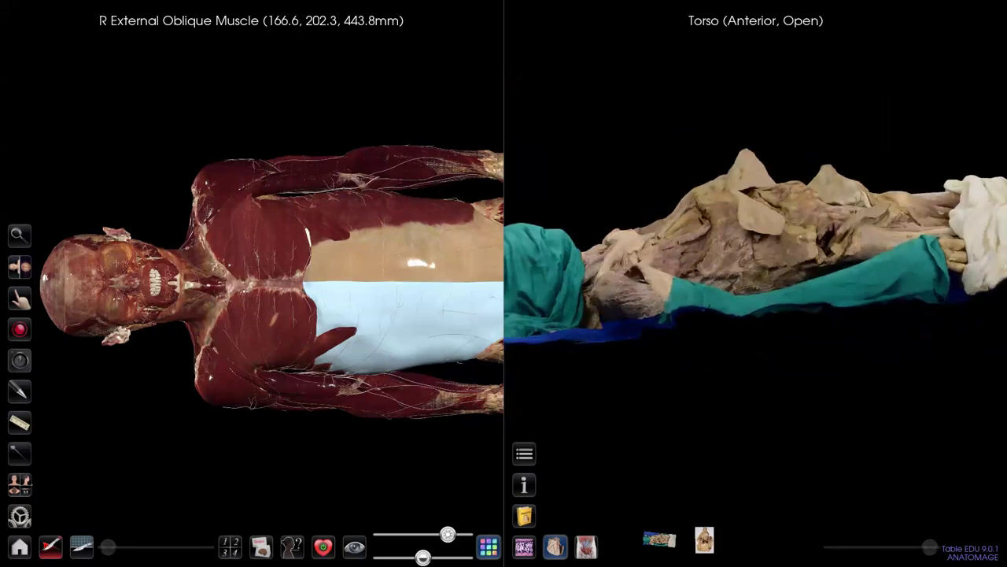
Step: Highlight the Sartorius muscle region on the torso prosection, remove the highlight and show only its name label
click(524, 453)
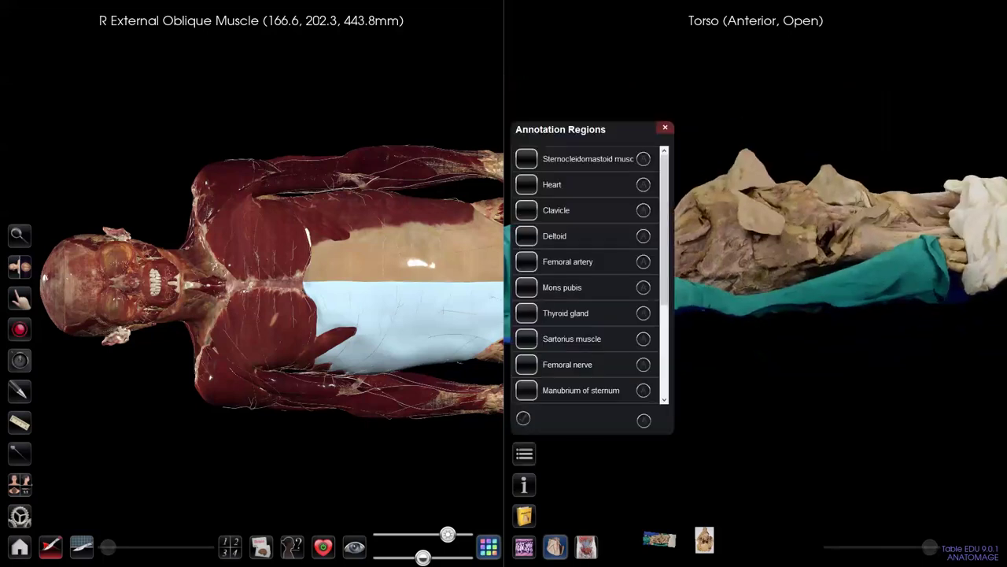
click(527, 338)
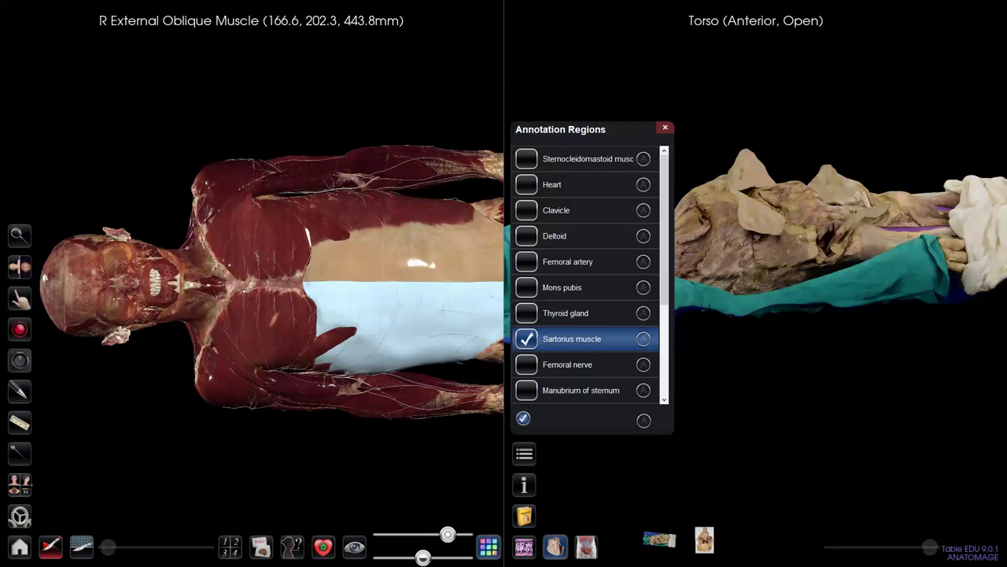
click(526, 338)
click(643, 339)
click(664, 128)
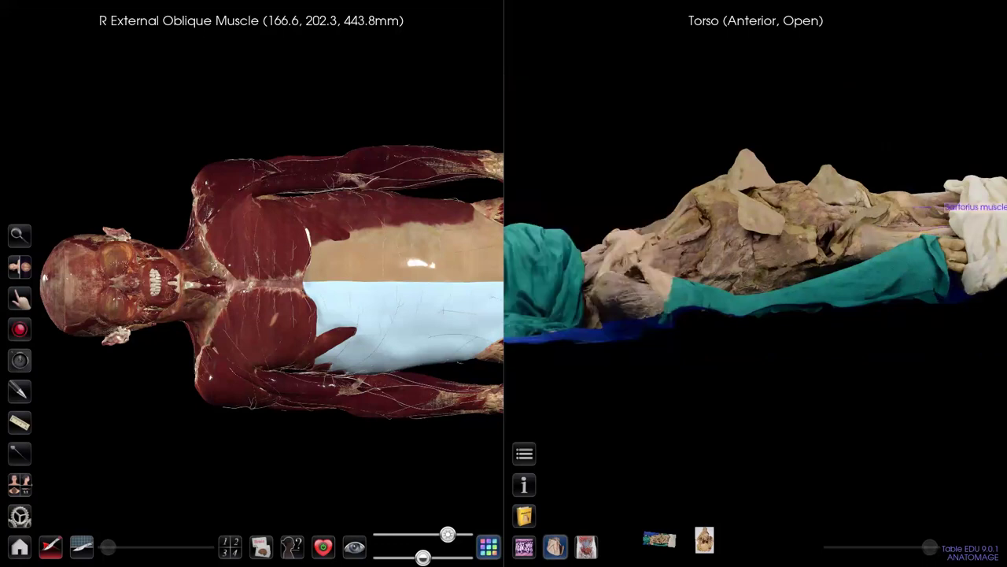
Step: Show the Lumbar Spine & Pelvis prosection and view the prosection library and the main menu without opening anything from them
click(704, 540)
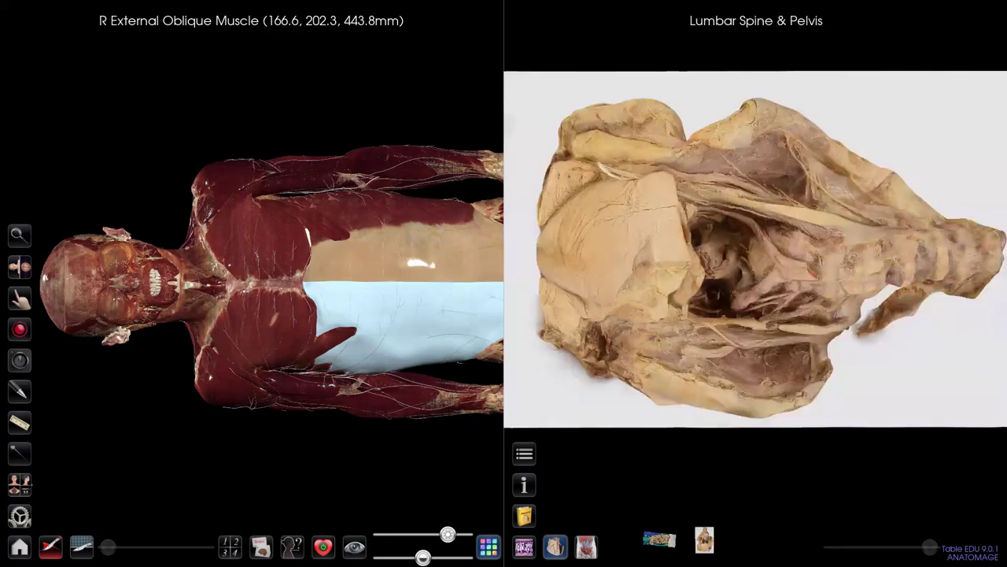
click(525, 516)
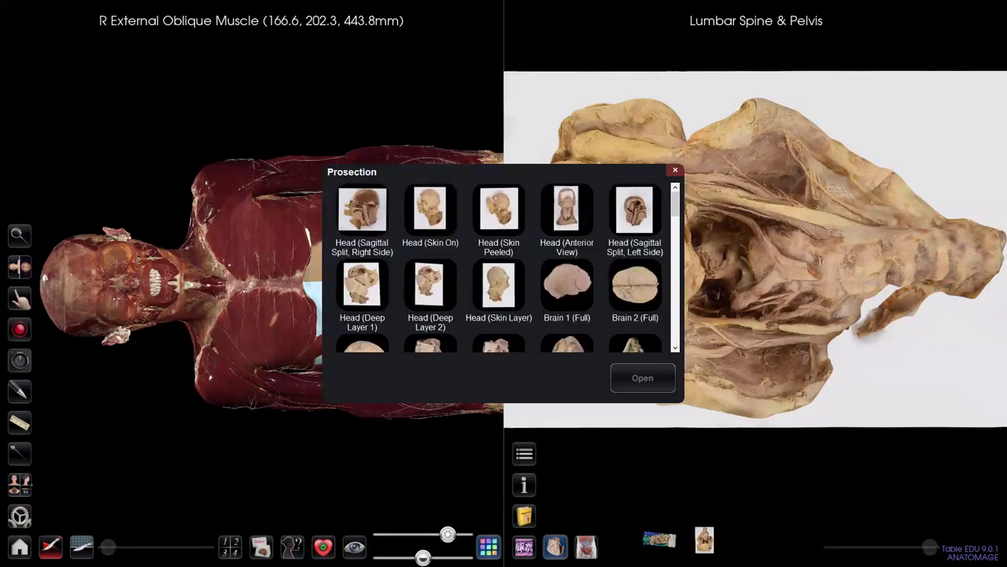
click(675, 170)
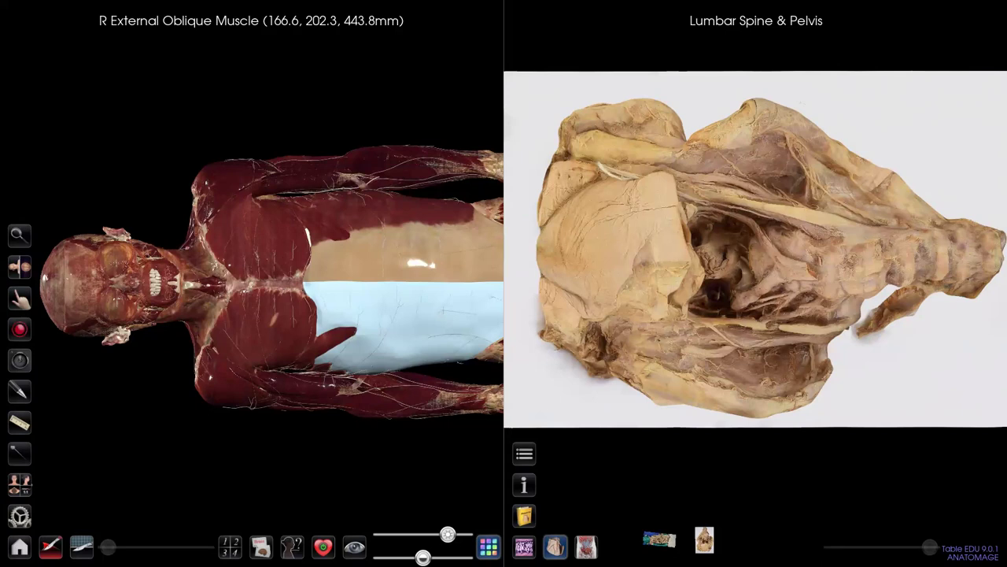
click(20, 546)
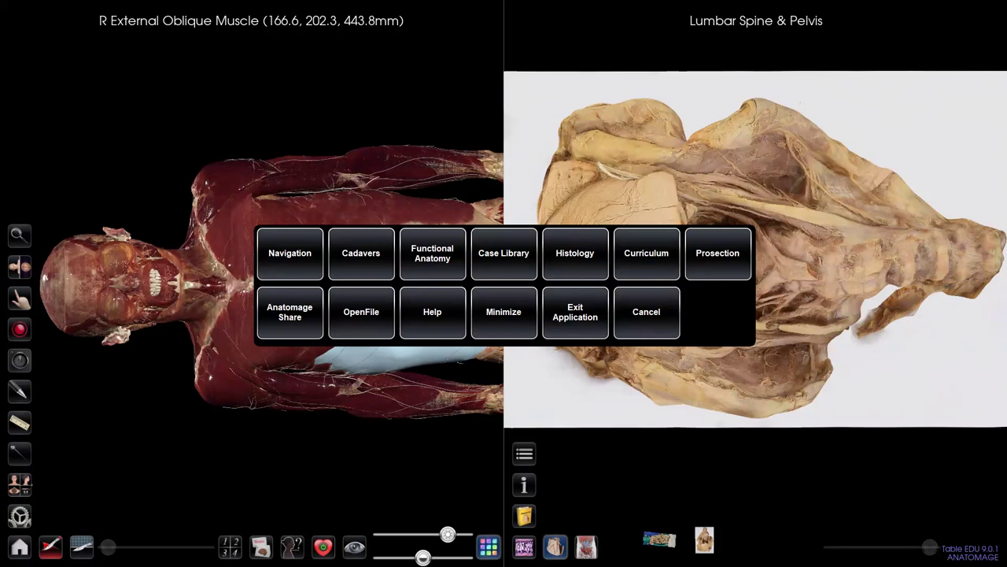
key(Escape)
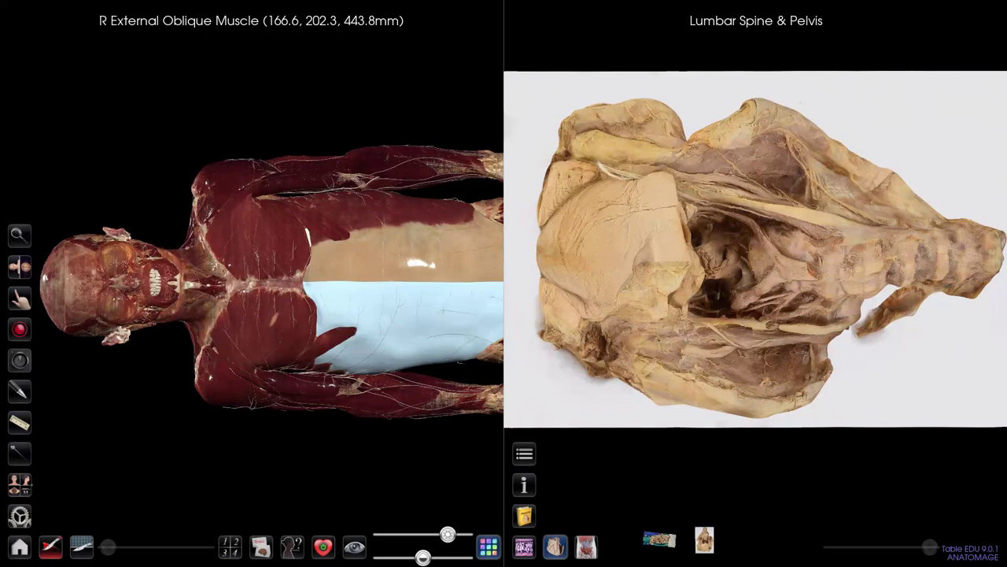
Step: Split the display into the body and the fly-through viewer, rotate the body towards its side and select the platysma muscle
click(19, 266)
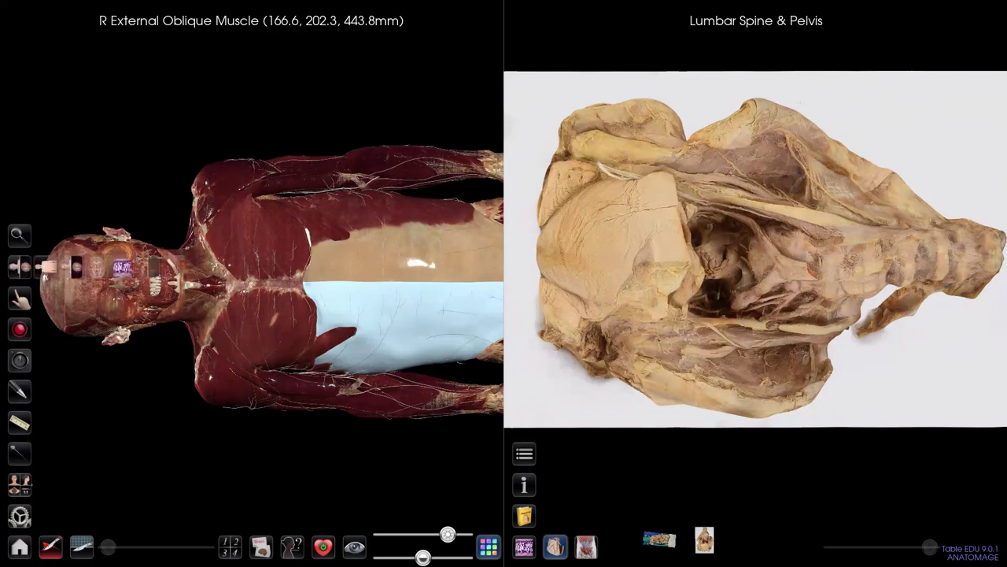
click(147, 267)
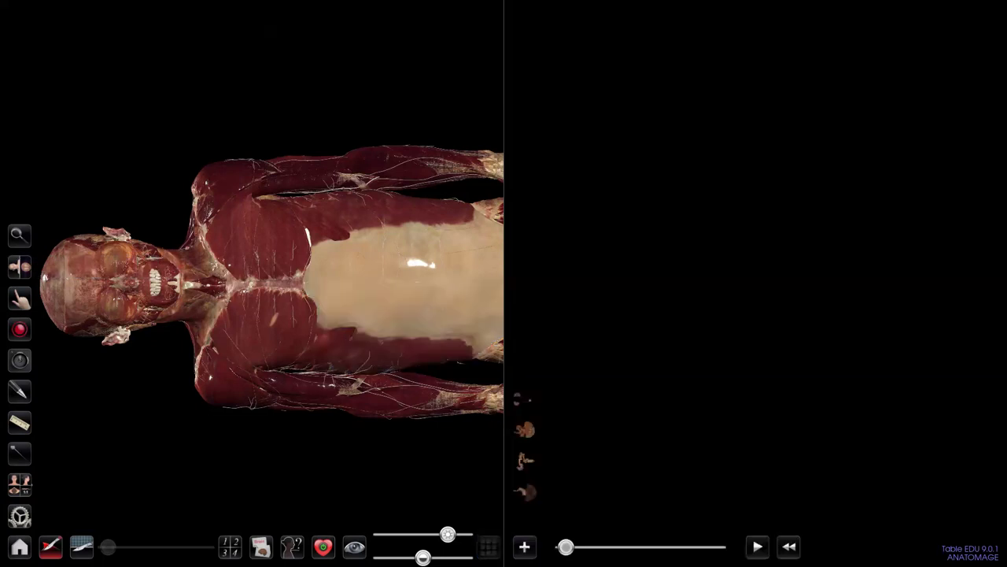
click(20, 266)
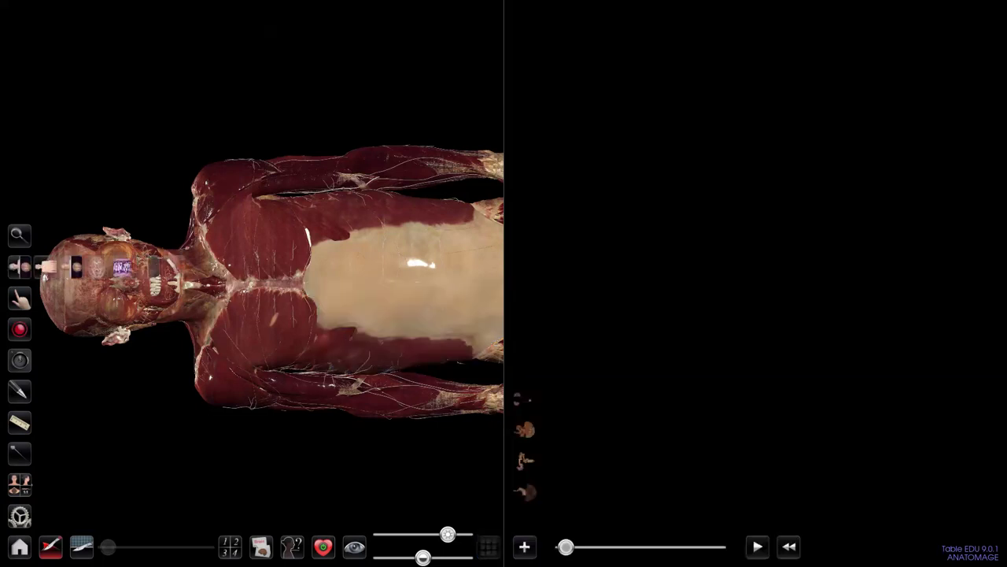
click(148, 268)
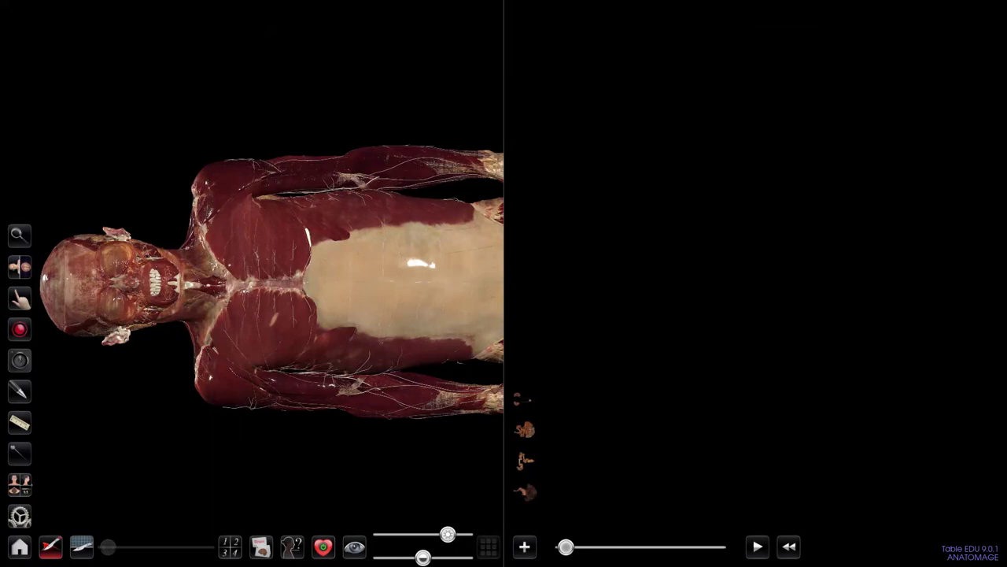
drag(275, 319, 284, 254)
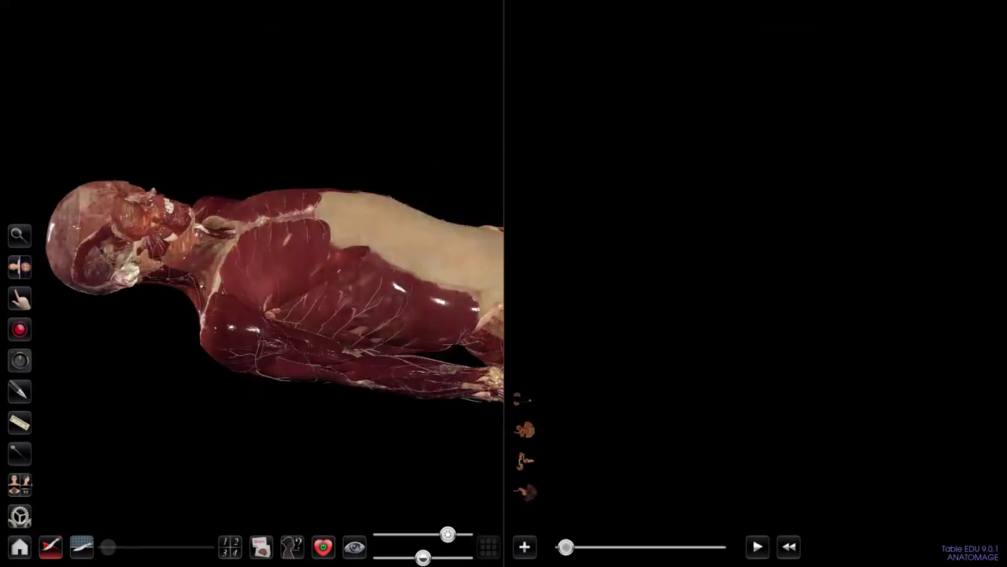
click(204, 256)
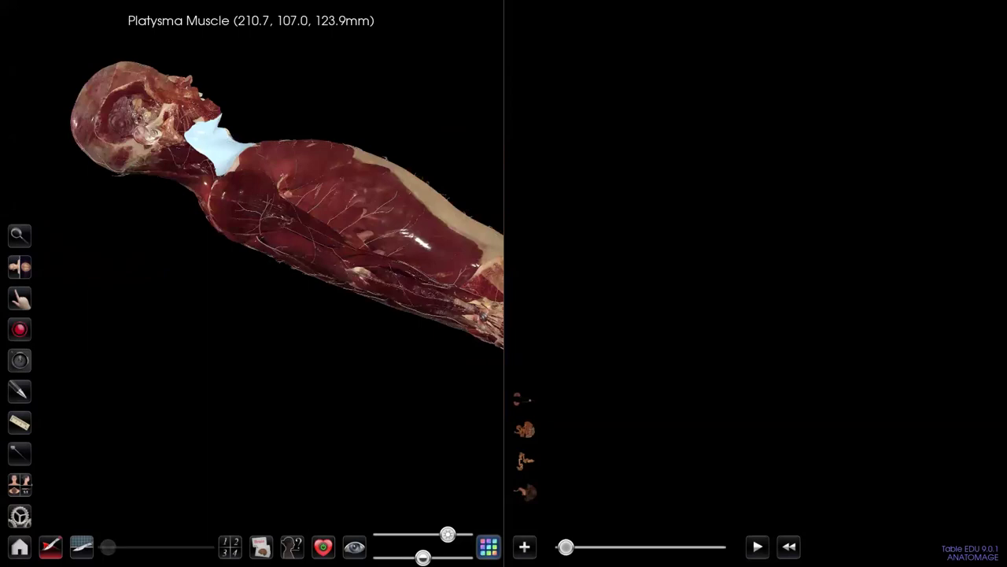
Step: Create a curved fly-through path running from the side of the head down to the torso
click(524, 546)
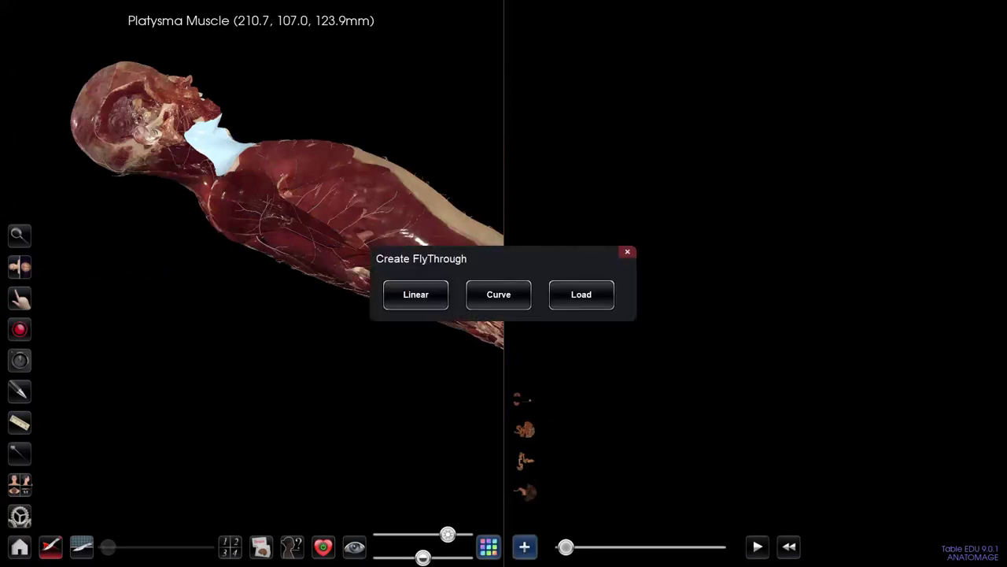
click(498, 294)
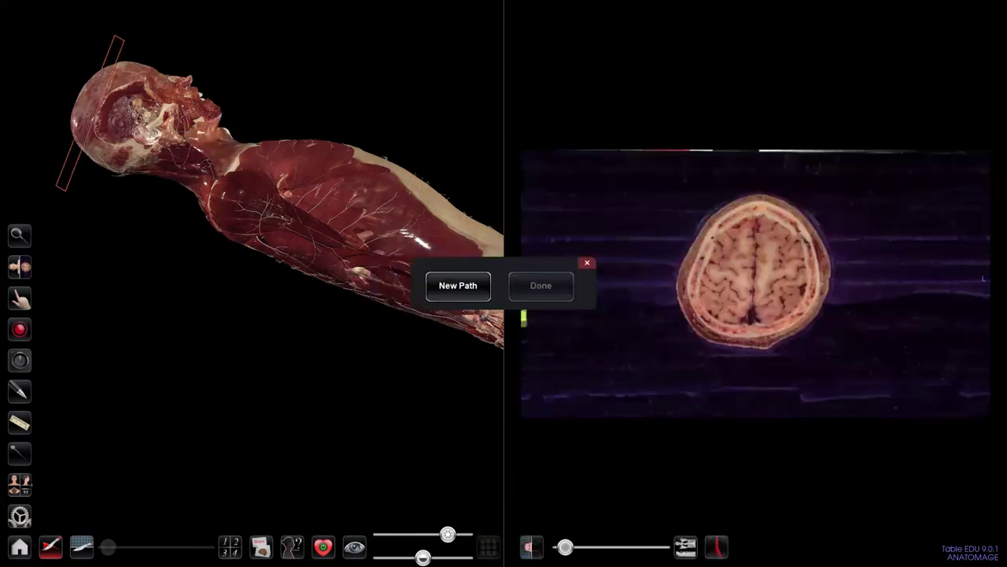
click(86, 102)
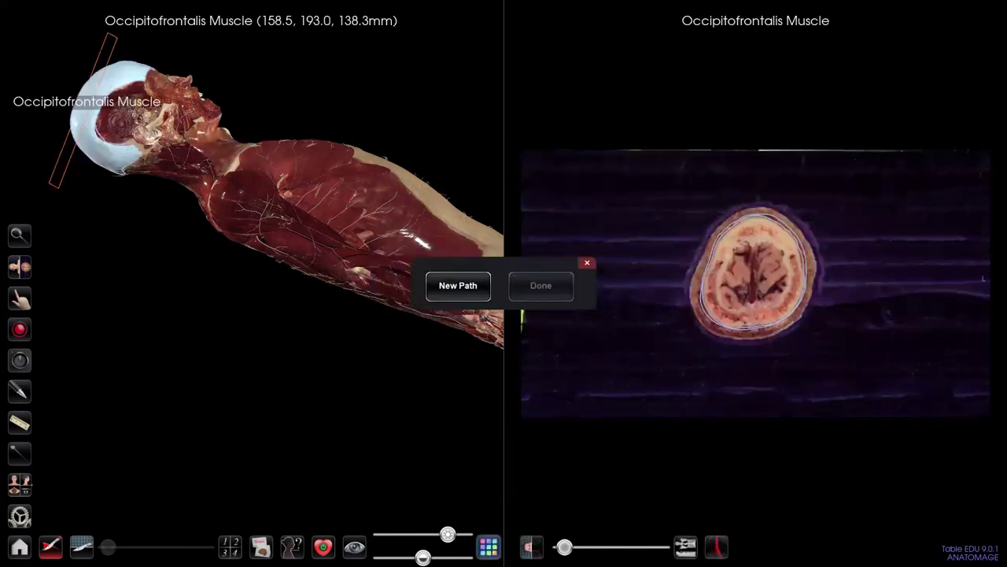
click(218, 163)
click(458, 285)
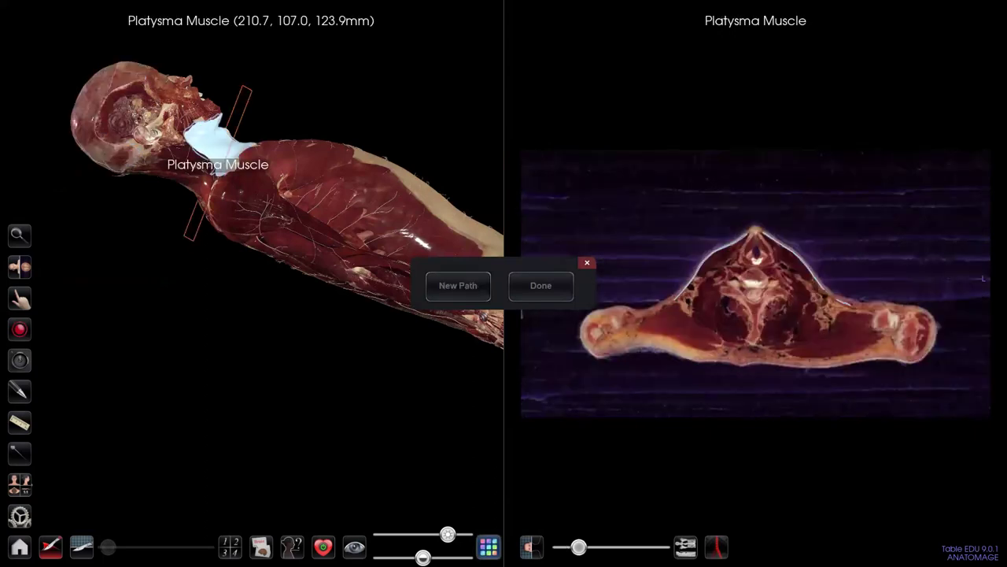
click(98, 97)
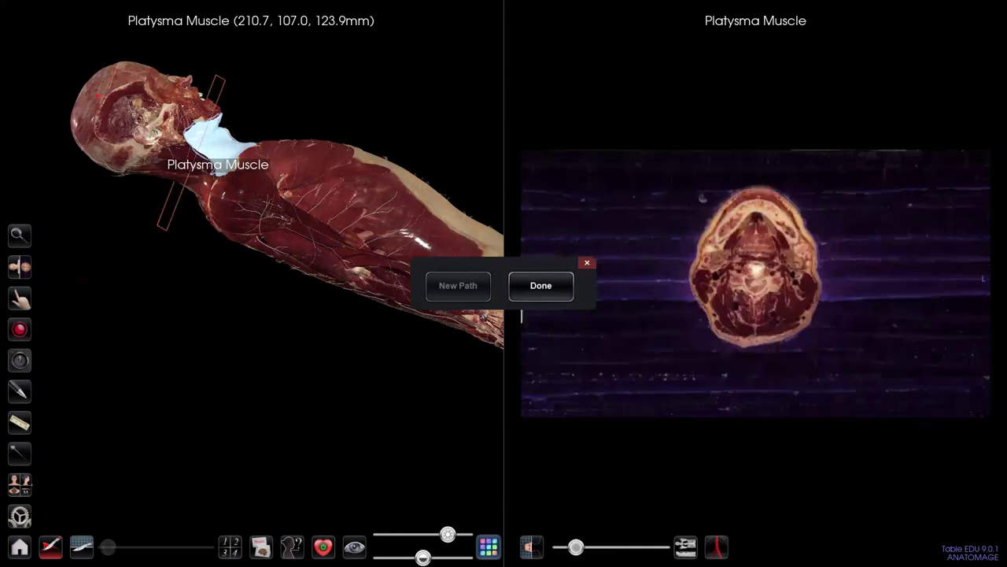
click(308, 244)
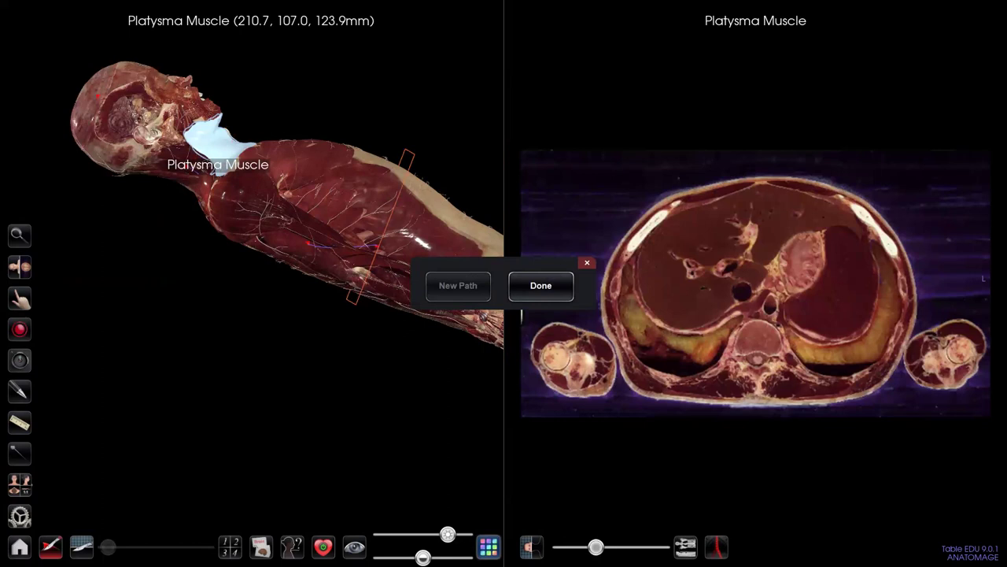
click(541, 288)
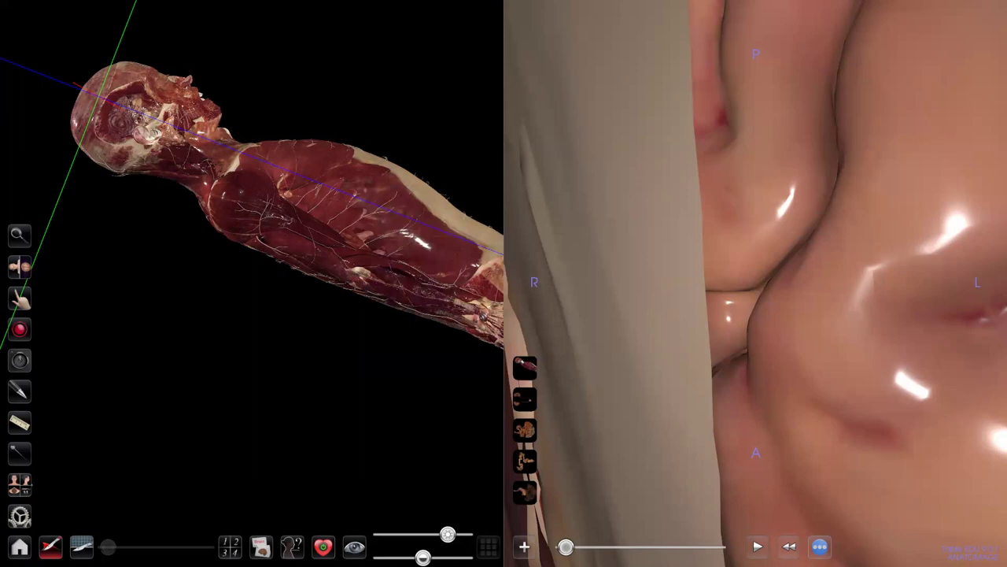
Step: Select the right parietal lobe and play the fly-through along the curved path
click(91, 119)
click(758, 547)
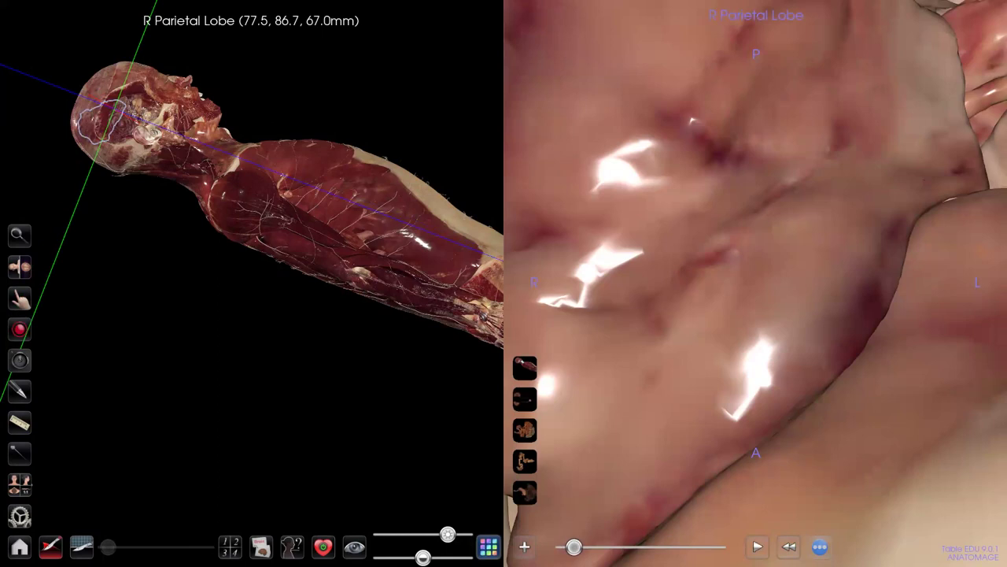
click(758, 547)
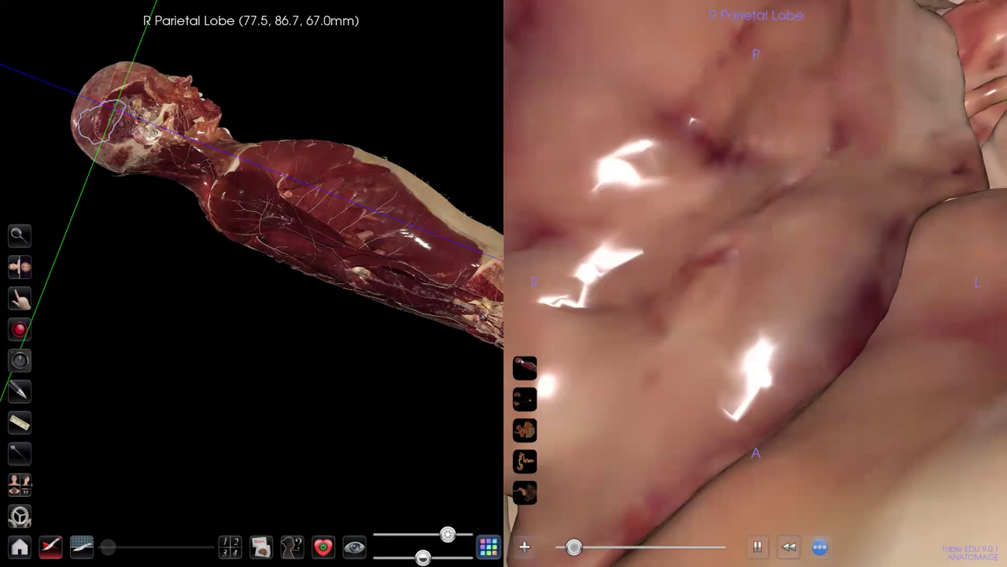
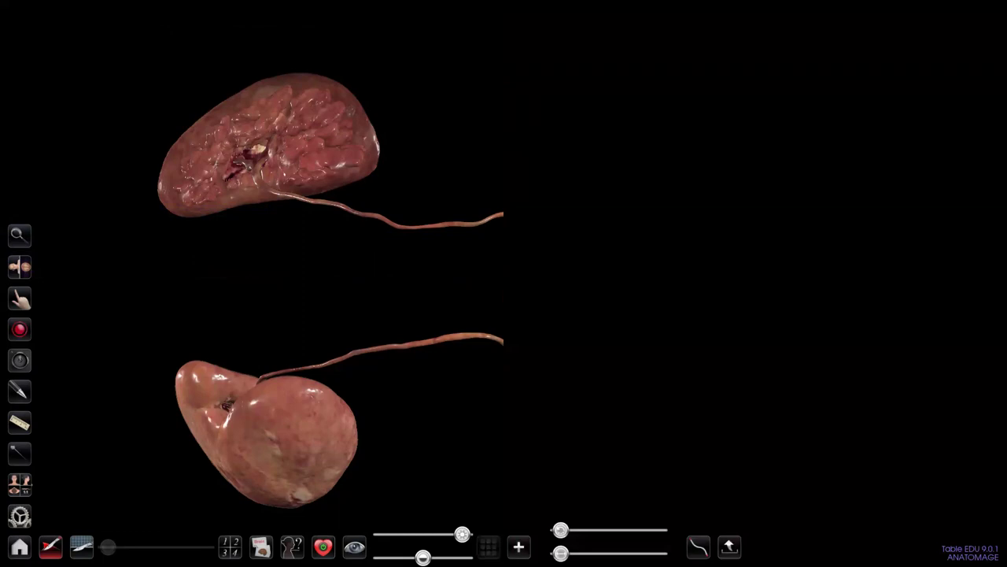
Step: View the visible urinary and reproductive structures, and try the curved section's first slider, leaving it around mid-range
click(355, 547)
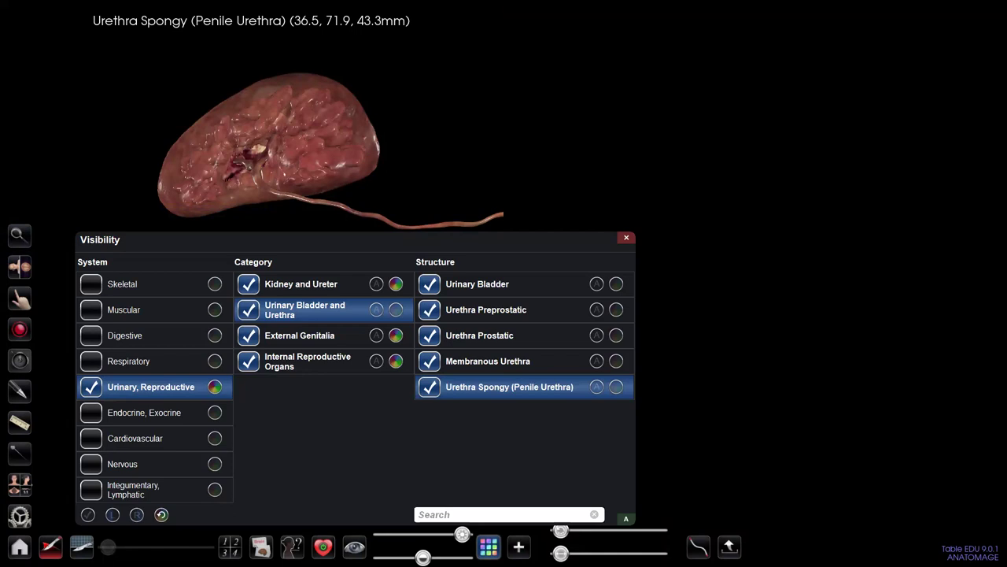
click(627, 238)
drag(560, 530, 656, 530)
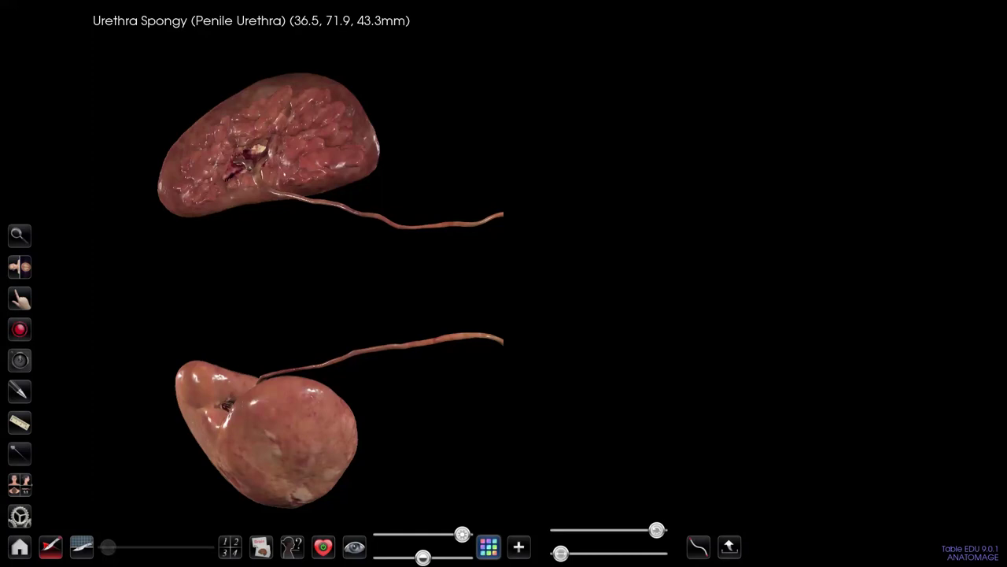
drag(656, 531, 618, 530)
Step: Make all structures visible again and fit the torso and arms in the body view
click(354, 546)
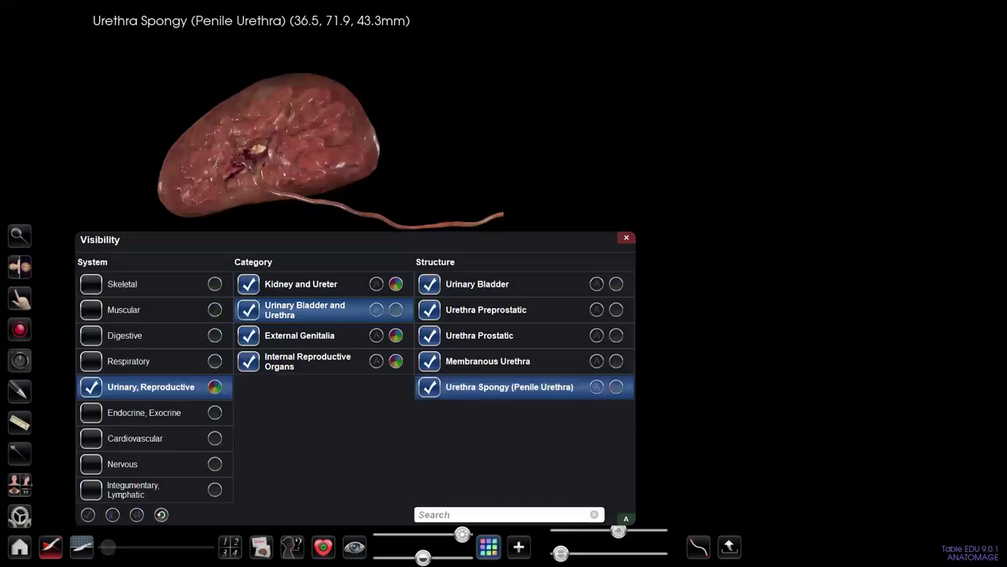
click(88, 514)
click(627, 238)
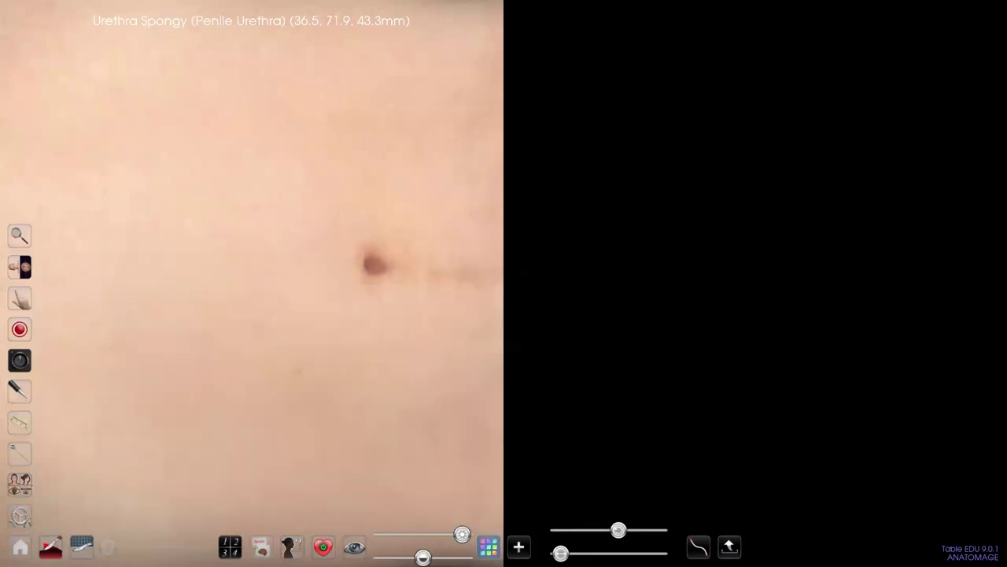
scroll(252, 283, down, 5)
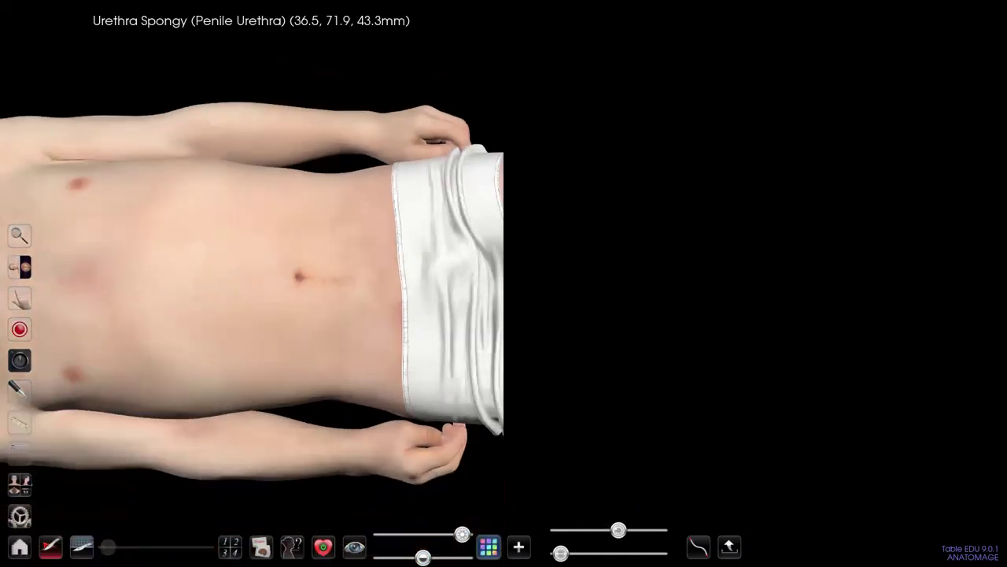
Step: Reselect the curved section view and create a section path across the chest from one side to the other
click(20, 267)
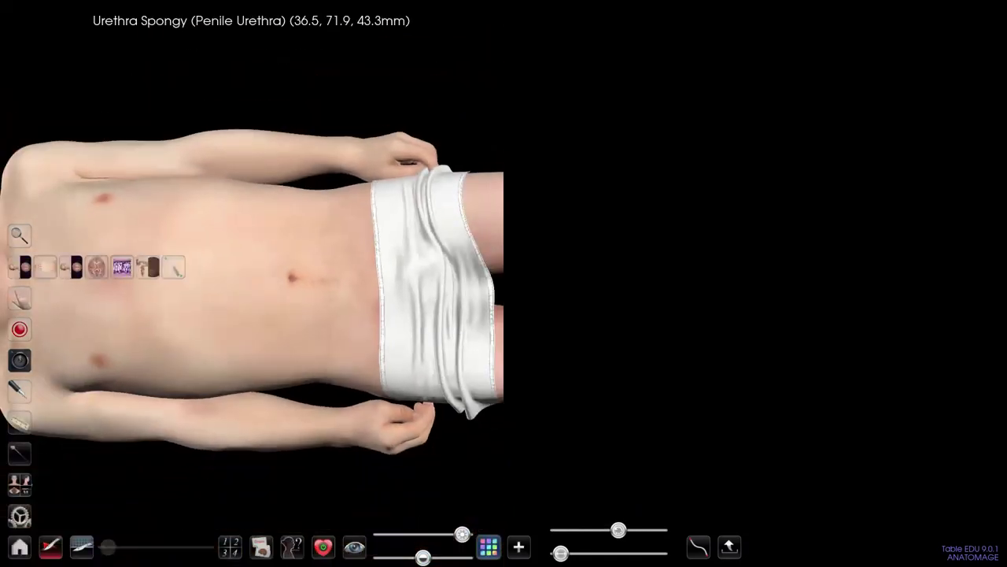
click(173, 267)
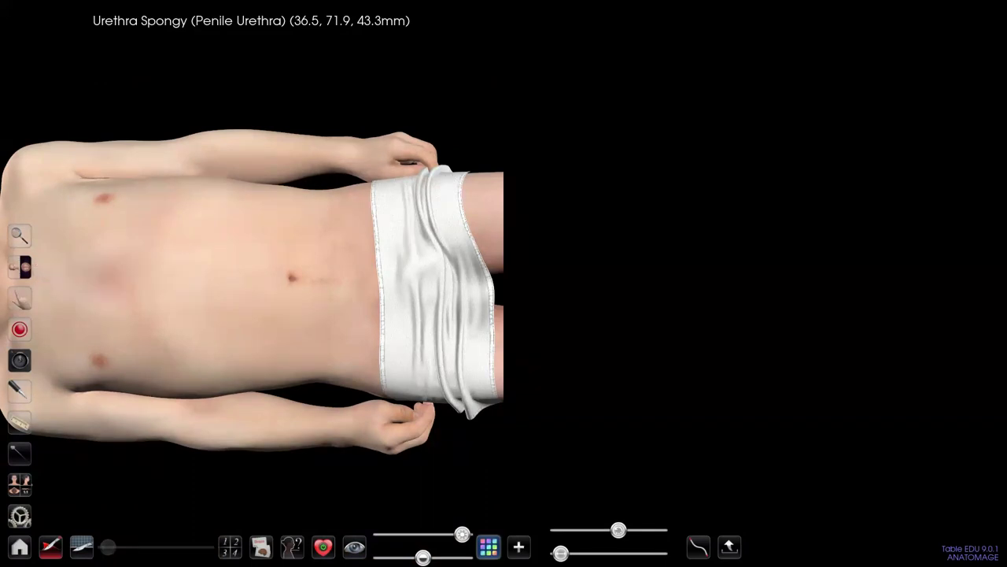
click(519, 546)
click(519, 546)
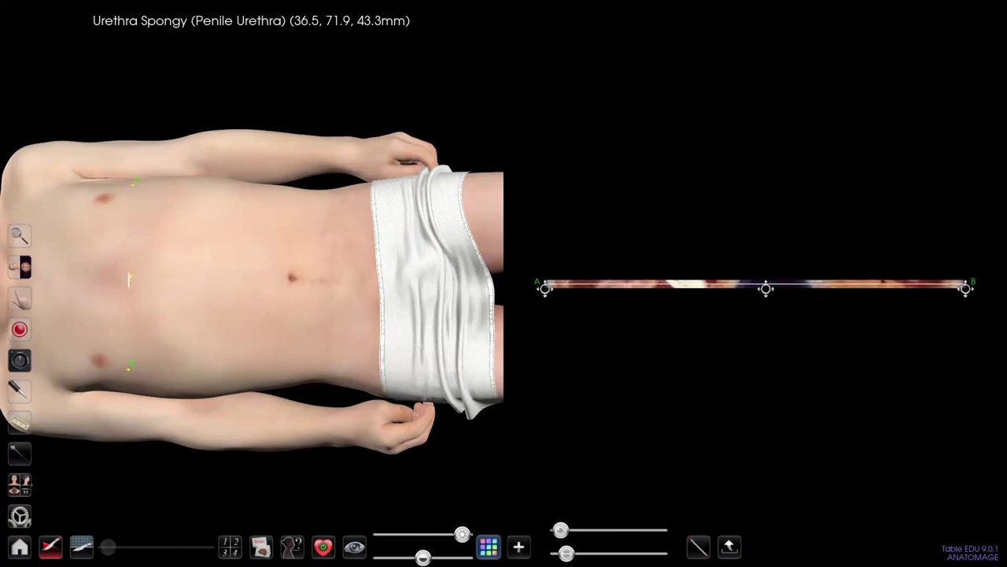
Step: Enlarge, reposition and tilt the curved section strip, and view the CPR image export dialog without saving
scroll(725, 283, up, 1)
drag(769, 290, 764, 318)
scroll(760, 284, up, 1)
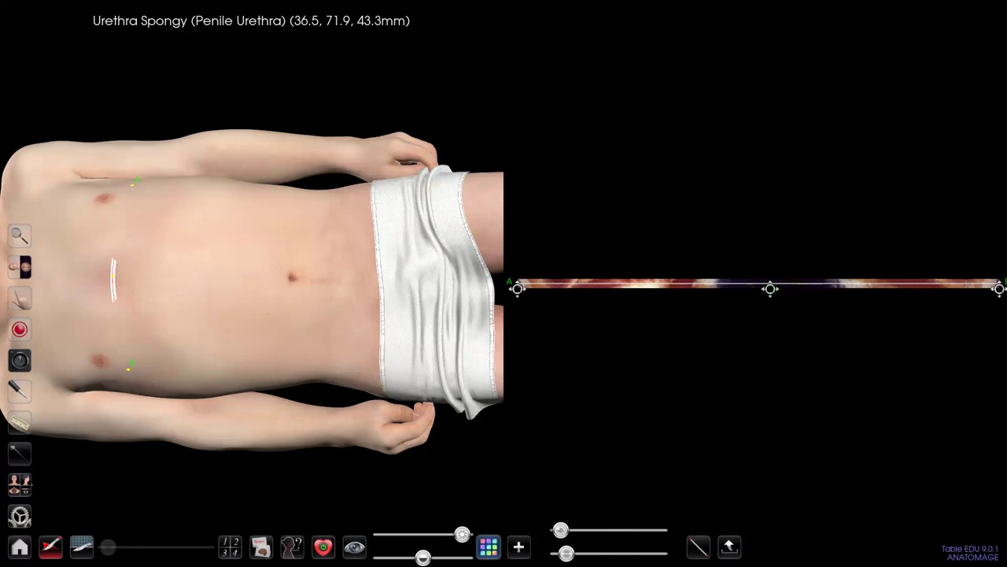
drag(770, 288, 826, 312)
mouse_move(579, 376)
mouse_down()
mouse_move(585, 382)
mouse_move(567, 362)
mouse_up()
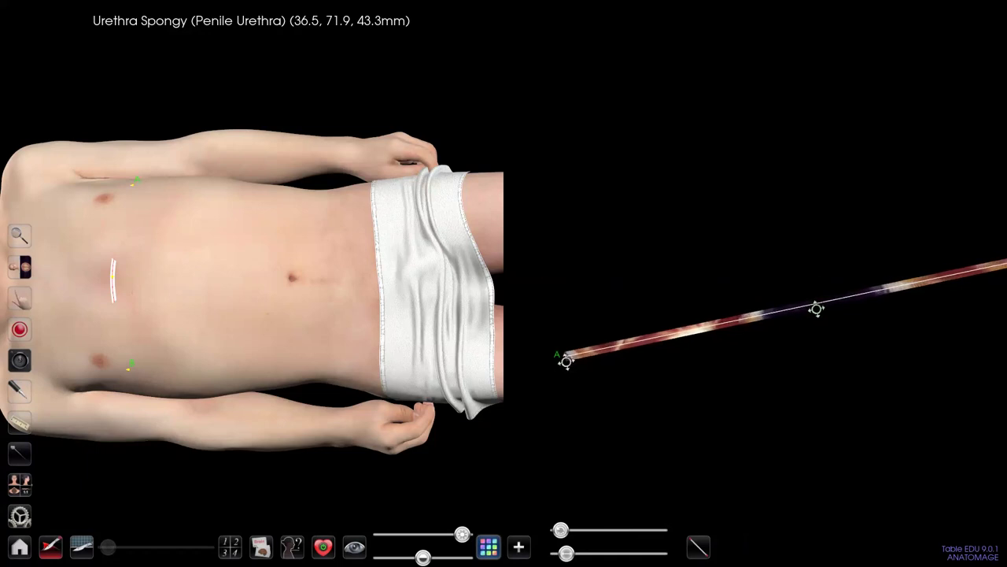
click(729, 546)
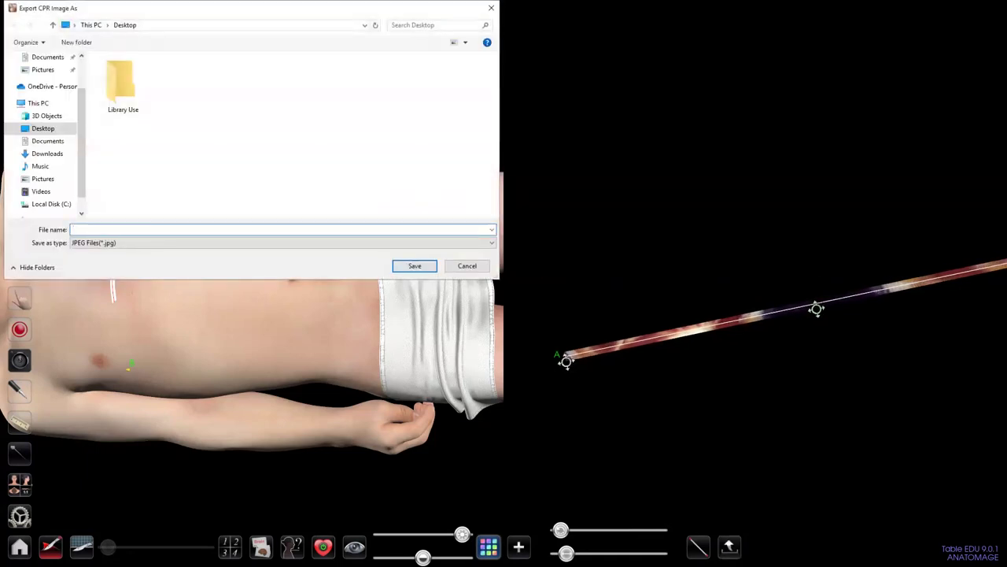
click(467, 266)
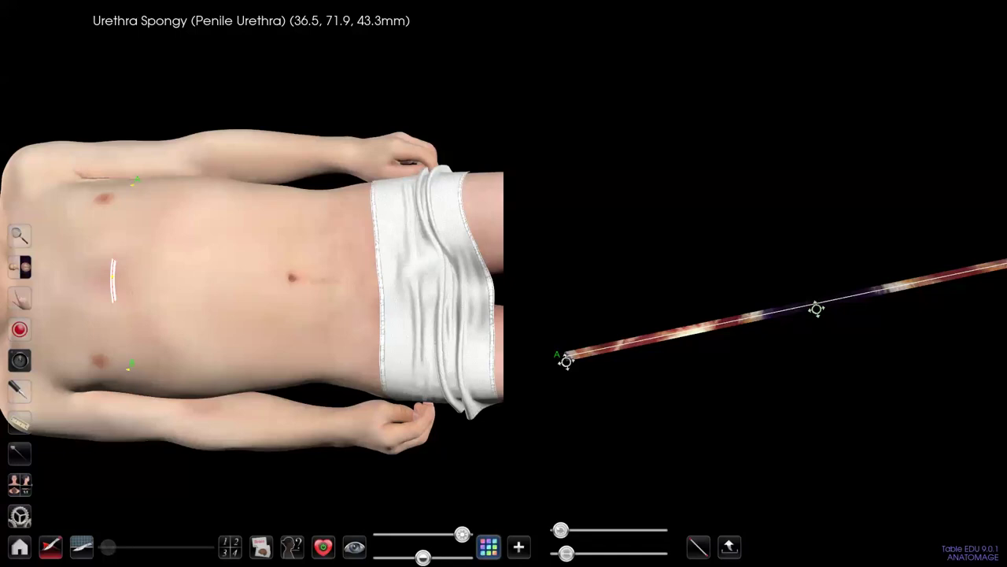
Step: Reset the body to the full anterior view and return to the single body display, framed from torso to feet
click(20, 484)
click(46, 485)
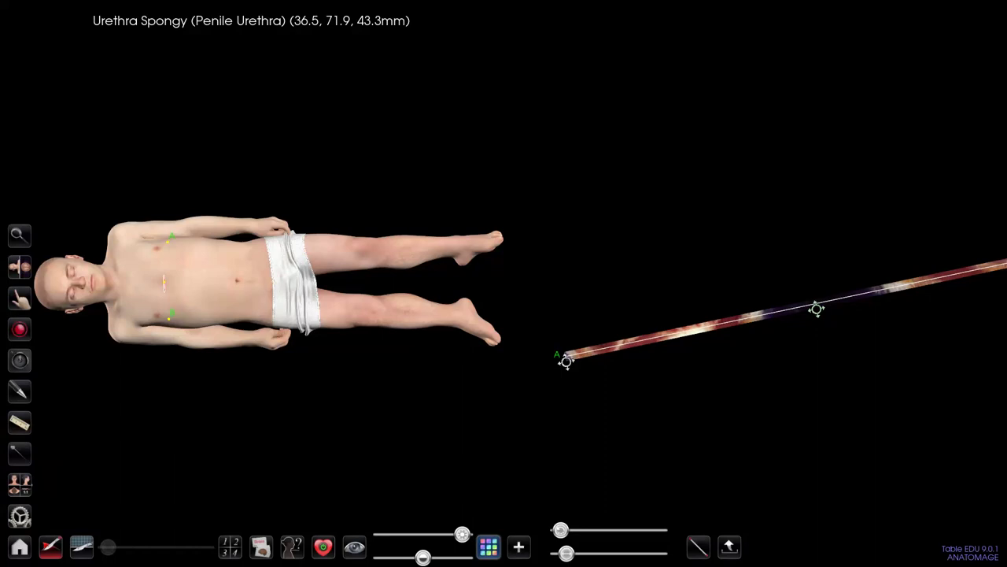
click(20, 266)
click(46, 267)
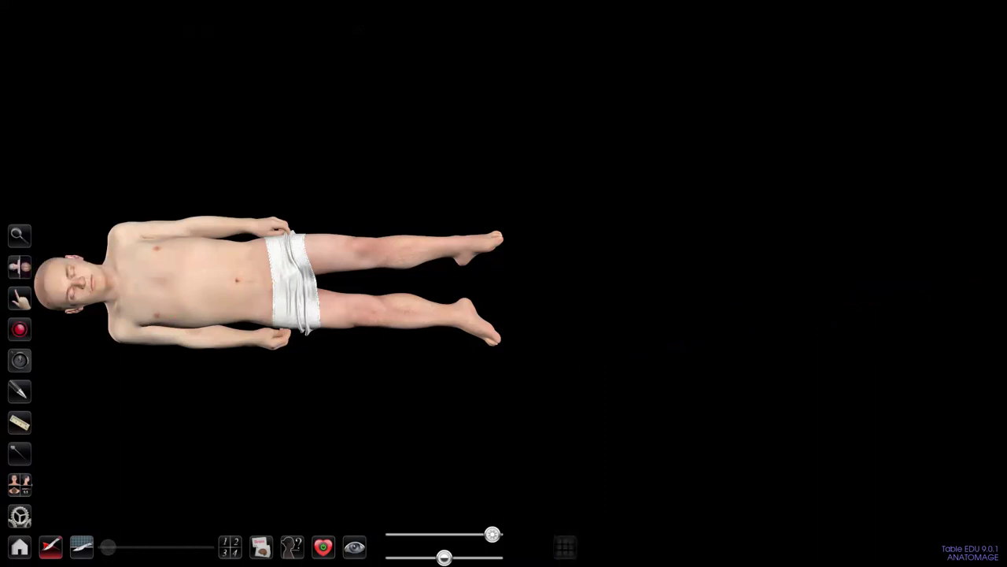
scroll(268, 282, up, 3)
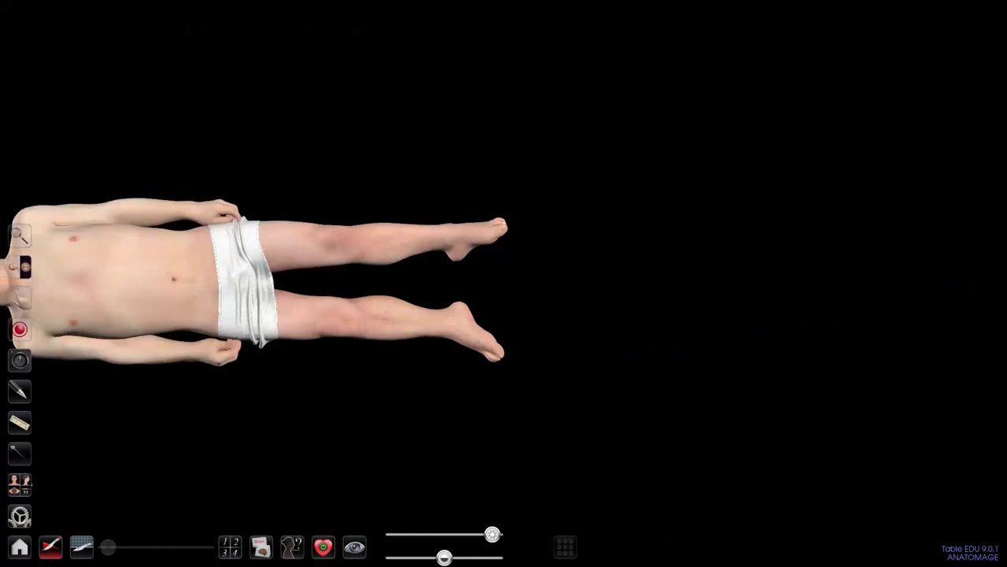
middle_drag(267, 282, 587, 281)
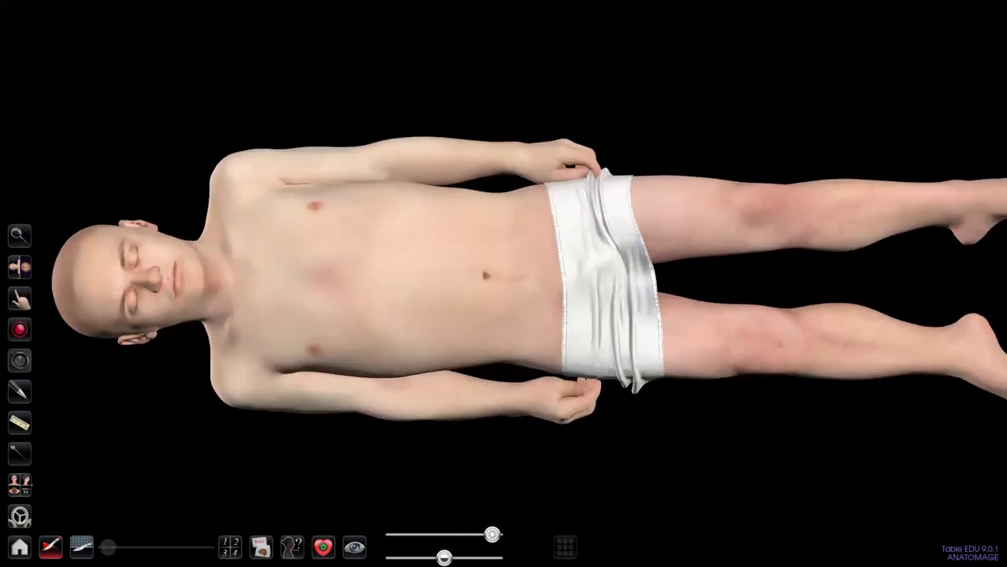
scroll(503, 284, up, 5)
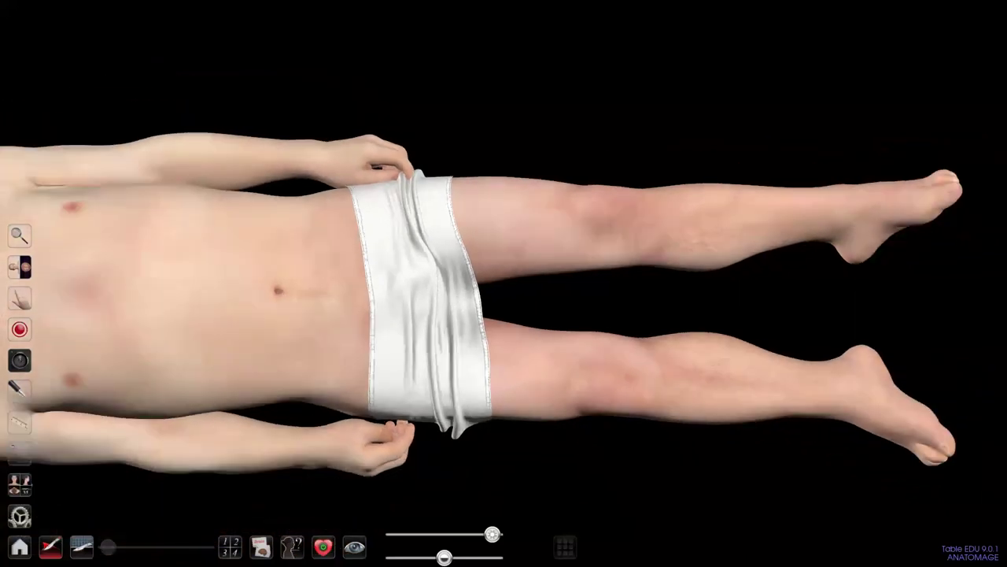
Step: View the pointer tool's shape, size and color options, keep the size at Medium, and close the tool
click(19, 299)
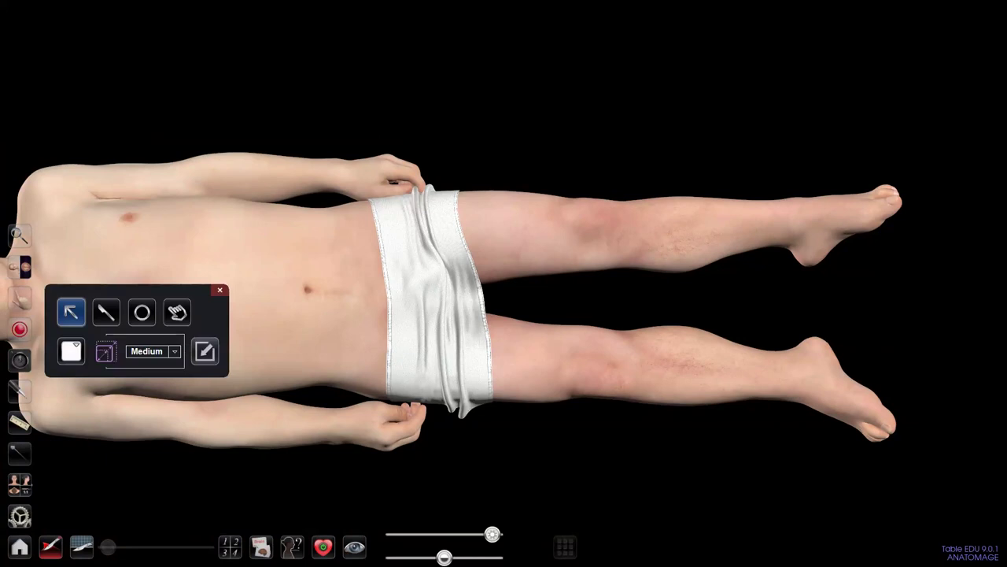
click(152, 351)
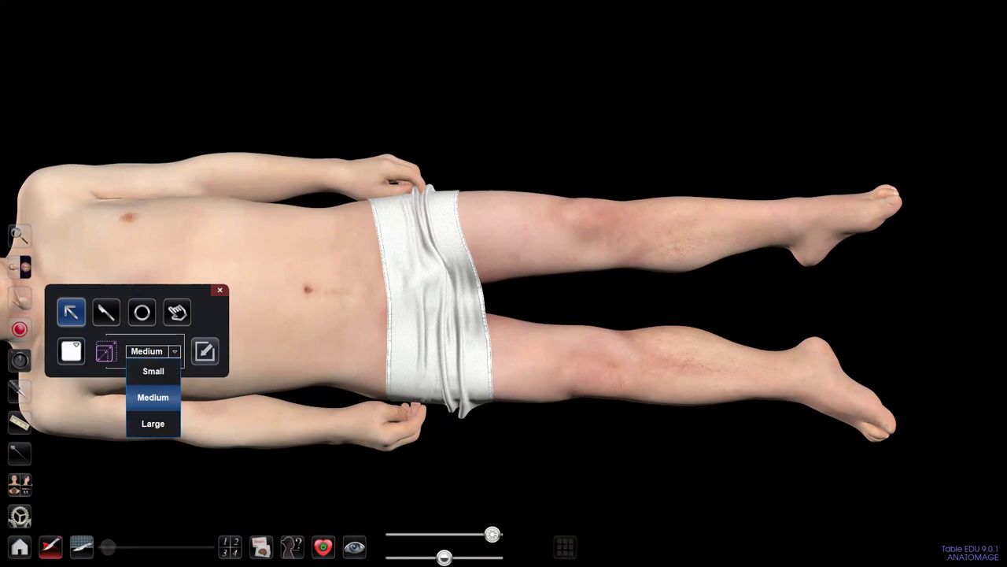
click(152, 397)
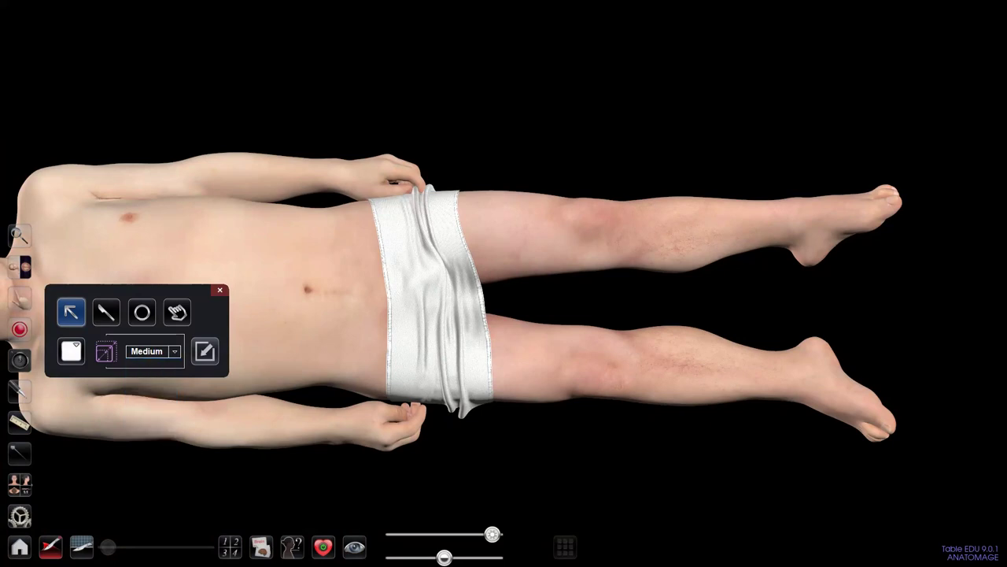
click(71, 351)
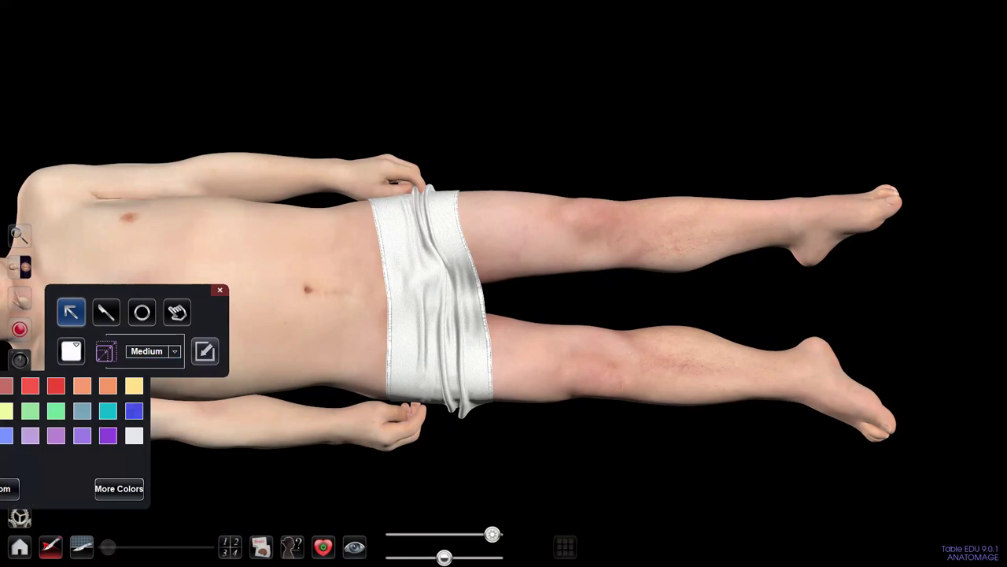
click(71, 351)
click(71, 351)
click(71, 351)
click(220, 291)
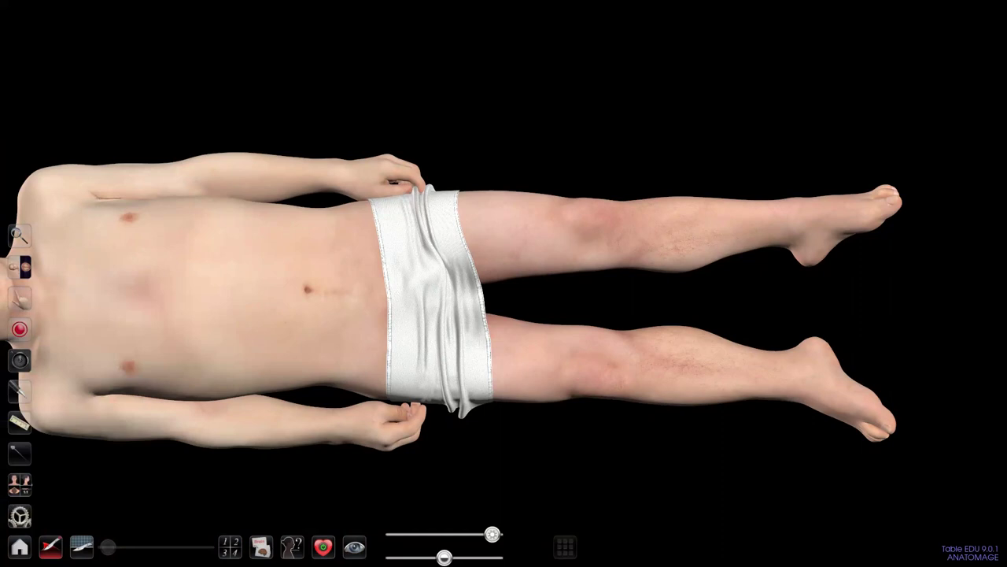
Step: Frame the whole body from head to feet and view the recording, image capture and drawing tool options
click(19, 329)
click(20, 329)
scroll(504, 283, down, 5)
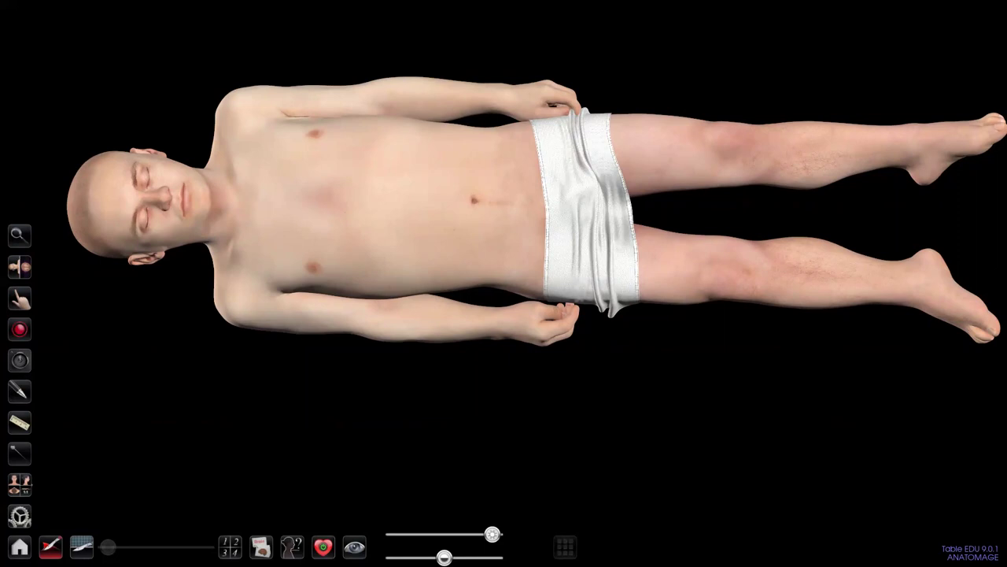
click(19, 360)
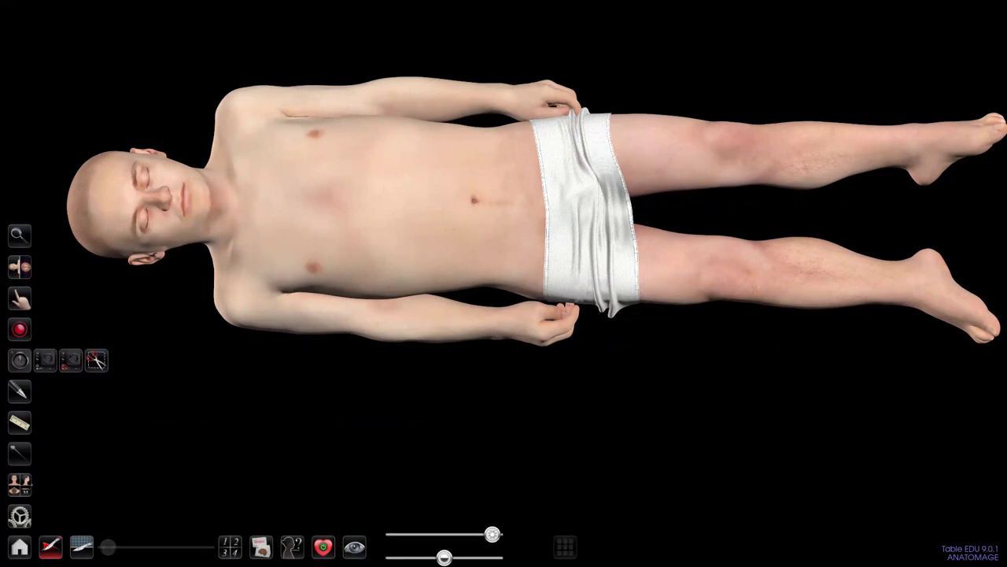
click(20, 391)
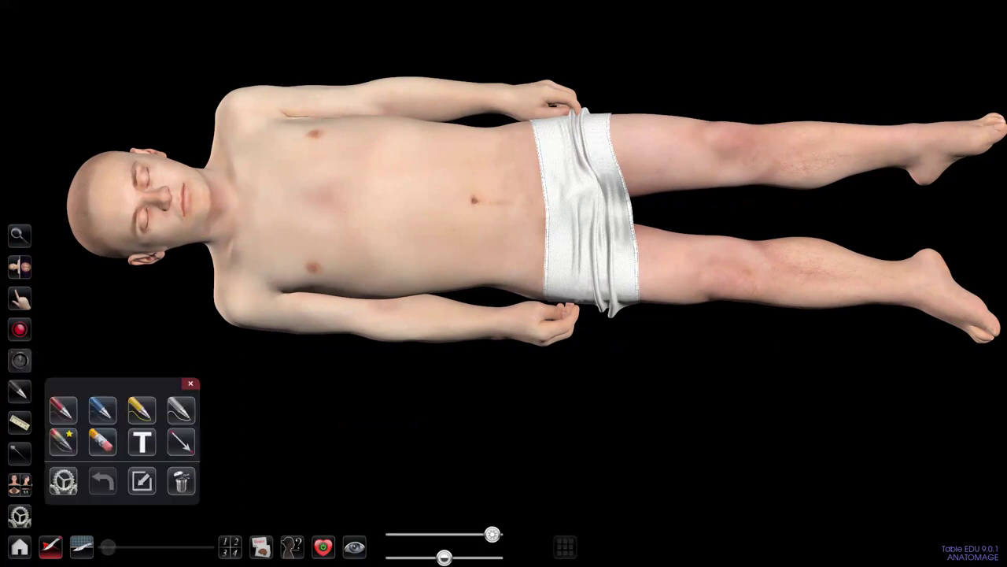
click(20, 422)
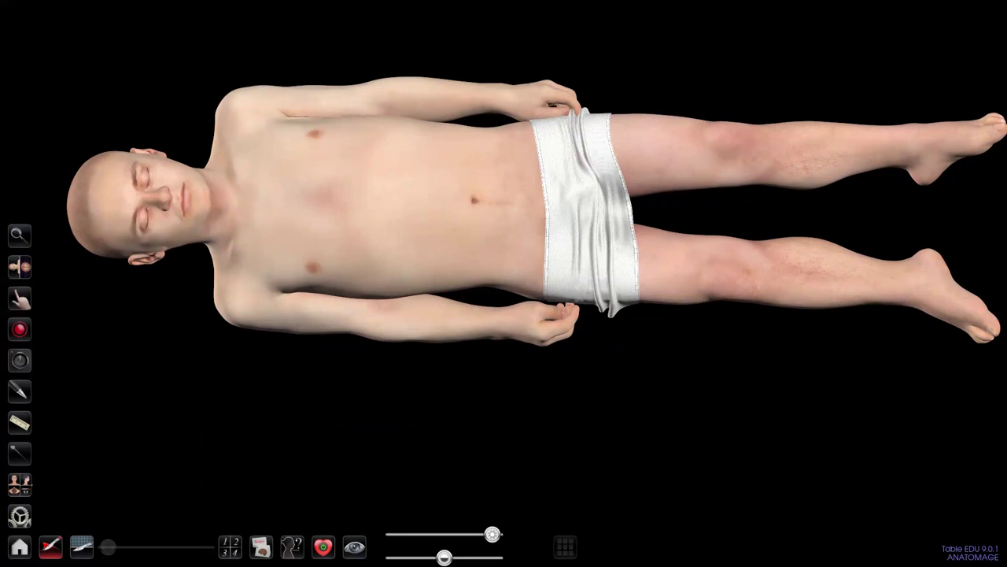
Step: View the pointer, pen, measurement and pin tool sets, closing each one
click(19, 391)
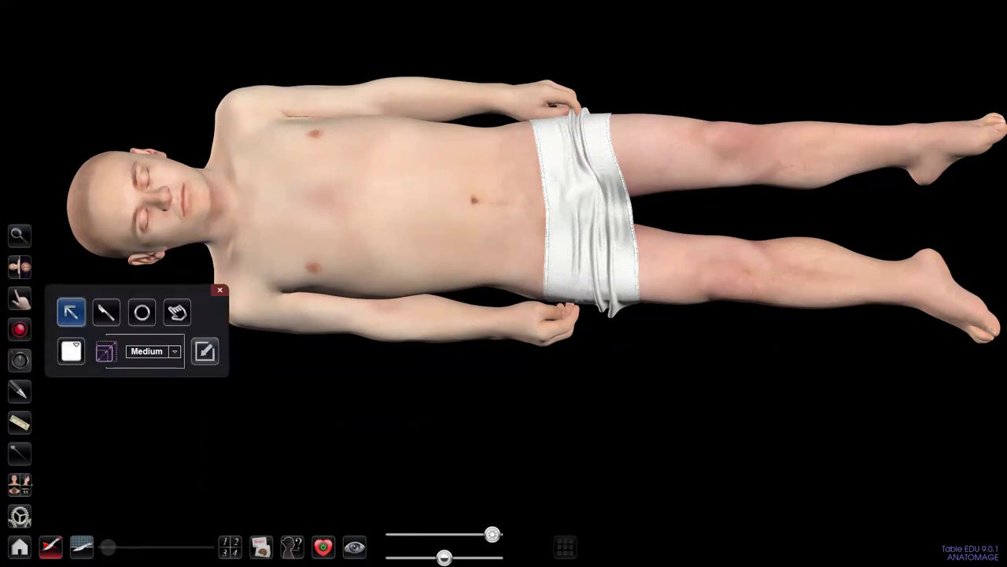
click(219, 290)
click(19, 391)
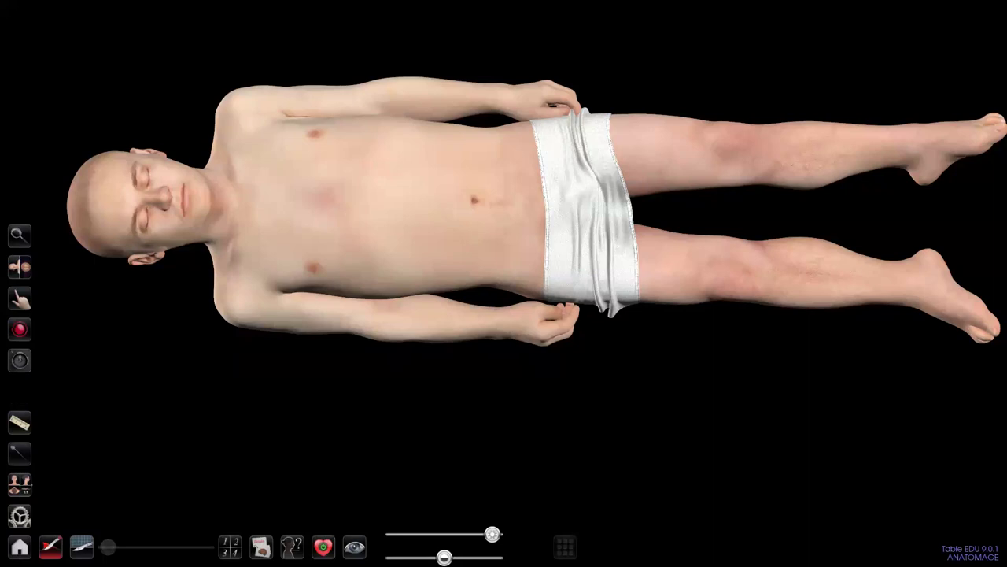
click(20, 423)
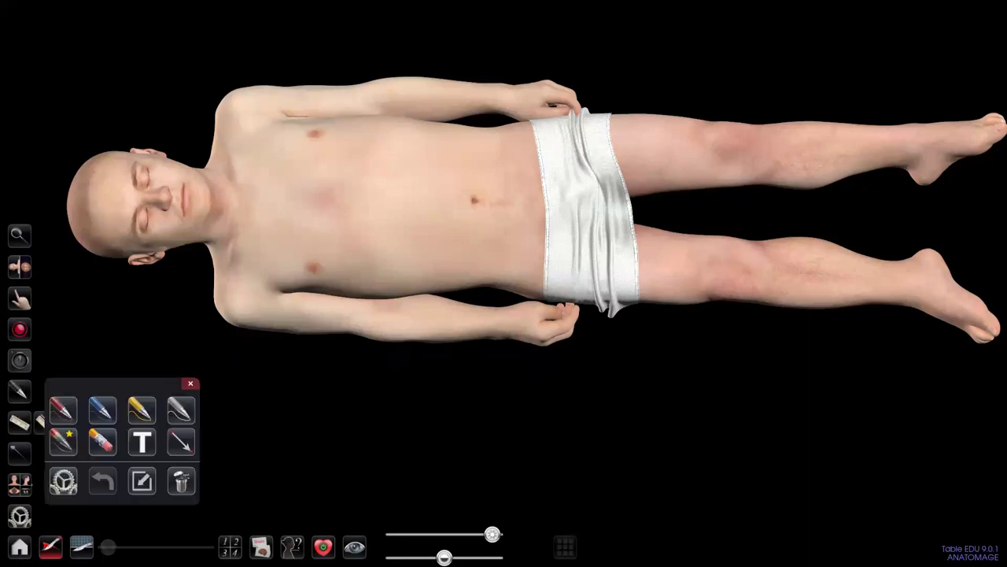
click(20, 453)
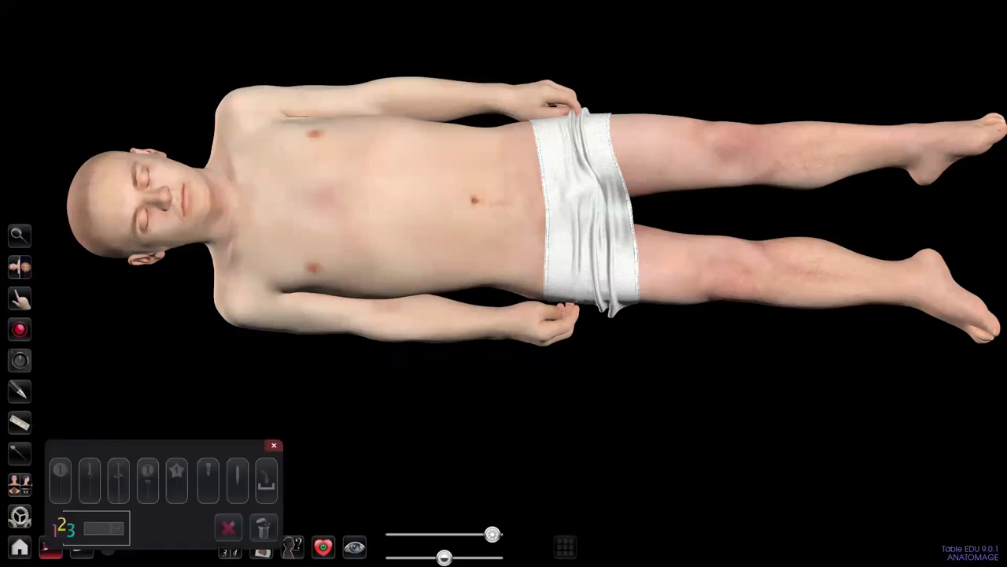
click(20, 485)
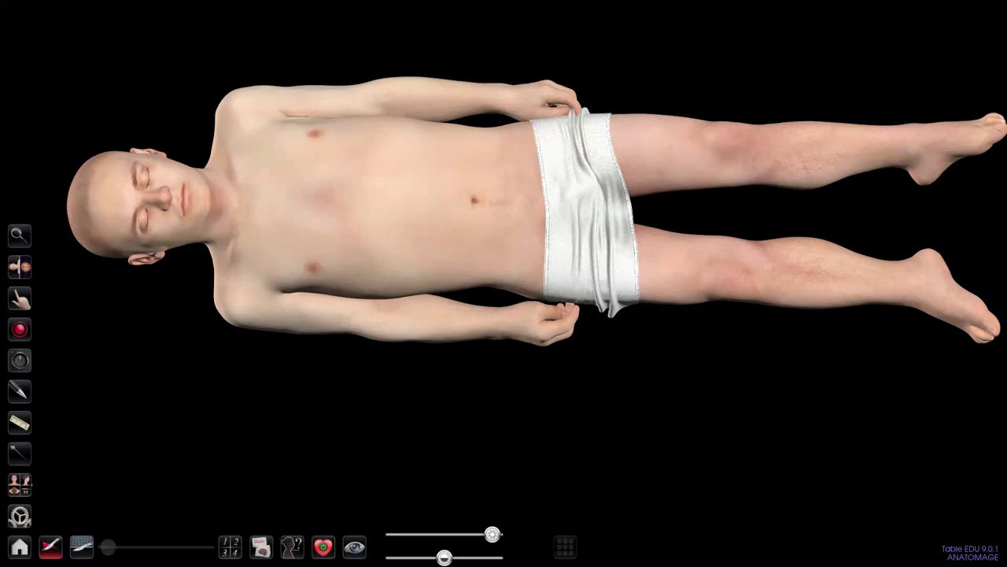
Step: View the scalpel dissection options and the slicing tool's reset option, and close both
click(51, 547)
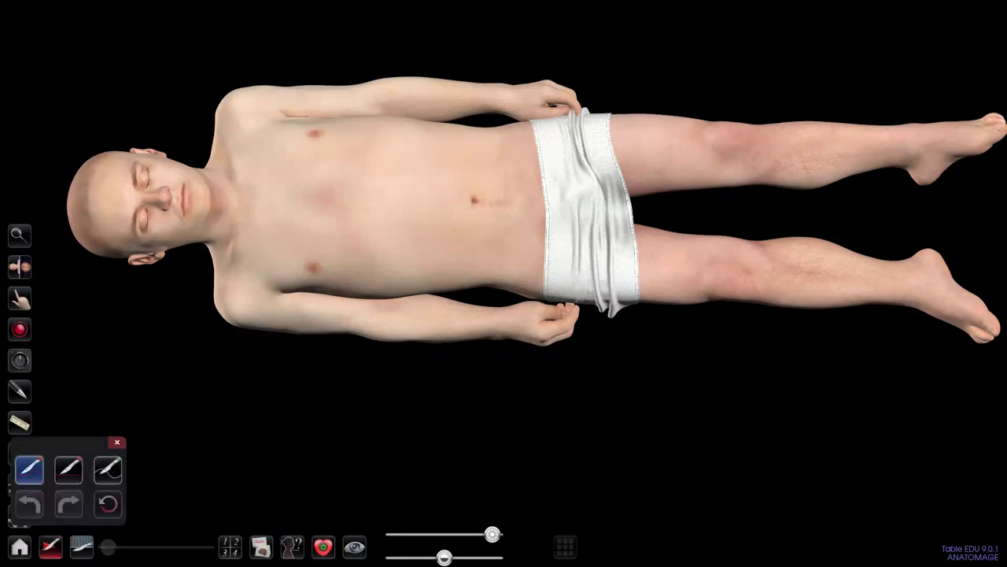
click(118, 442)
click(82, 547)
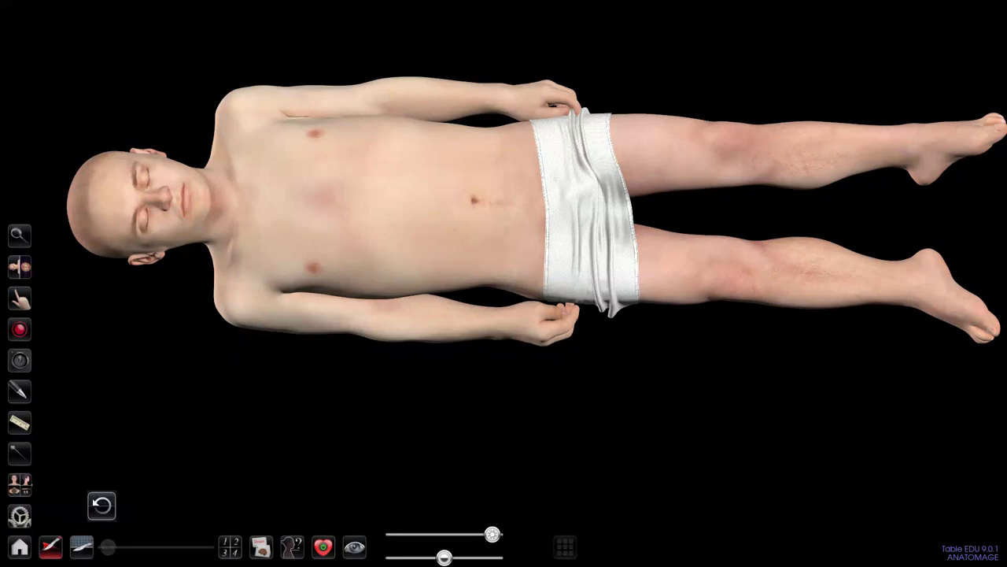
click(153, 443)
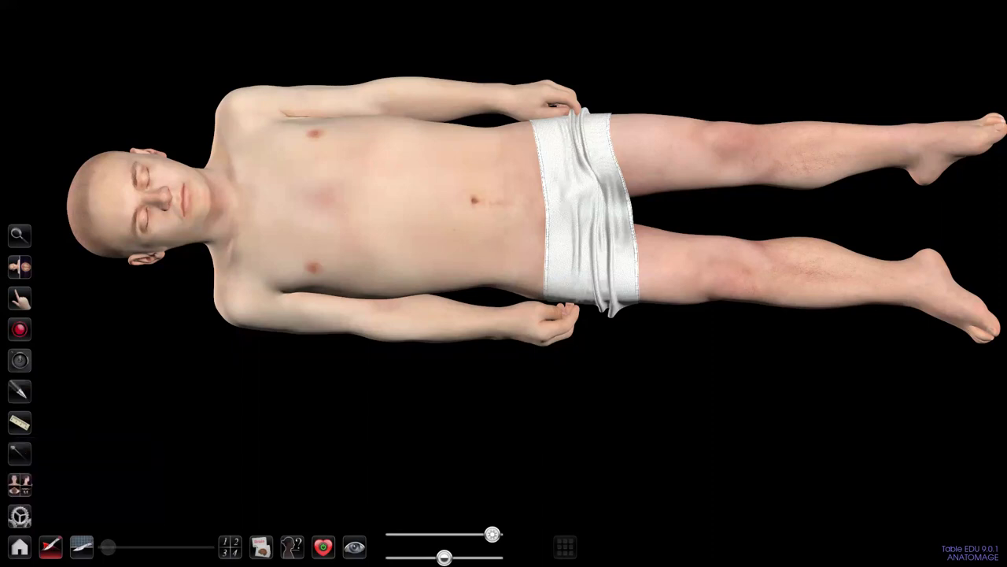
Step: Draw a red freehand circle around the right shoulder and a red line from the ear across the jaw to the neck
click(20, 391)
click(63, 410)
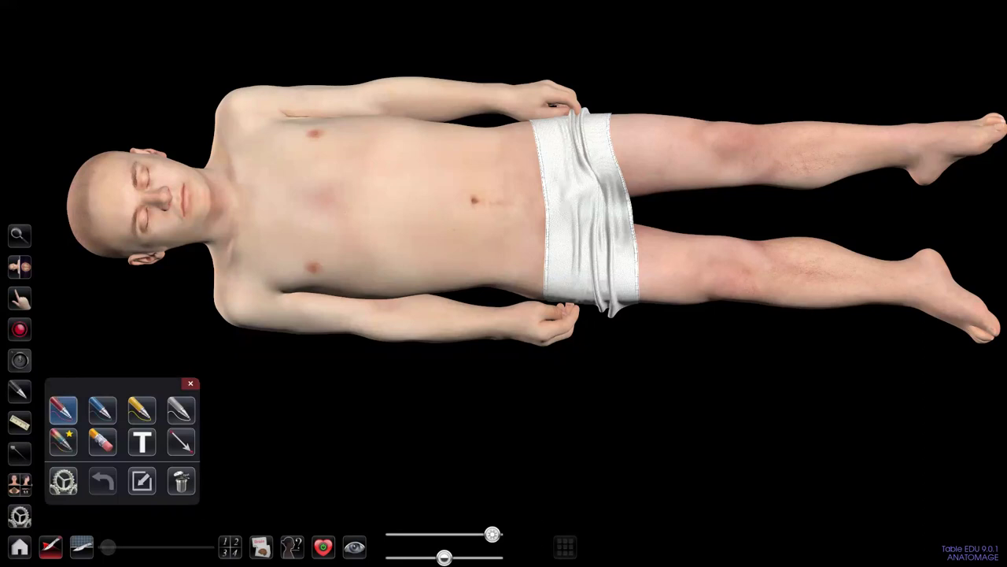
mouse_move(236, 240)
mouse_down()
mouse_move(222, 241)
mouse_move(208, 313)
mouse_move(258, 247)
mouse_up()
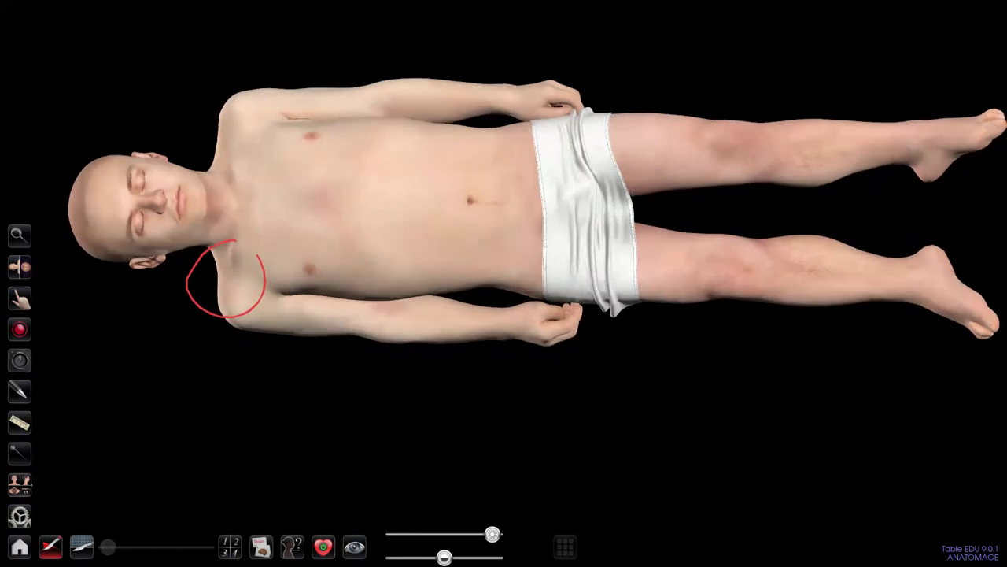
click(20, 390)
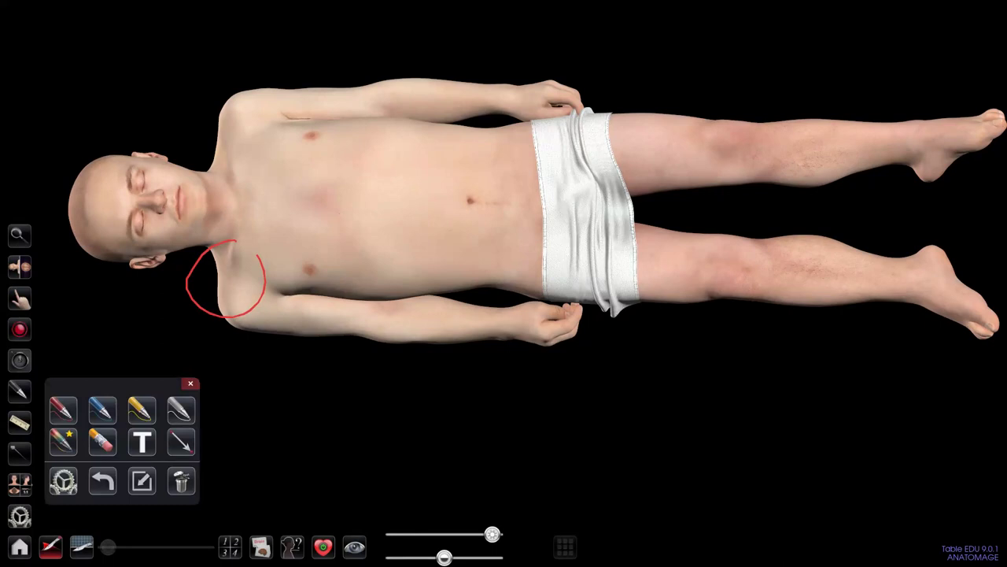
click(62, 410)
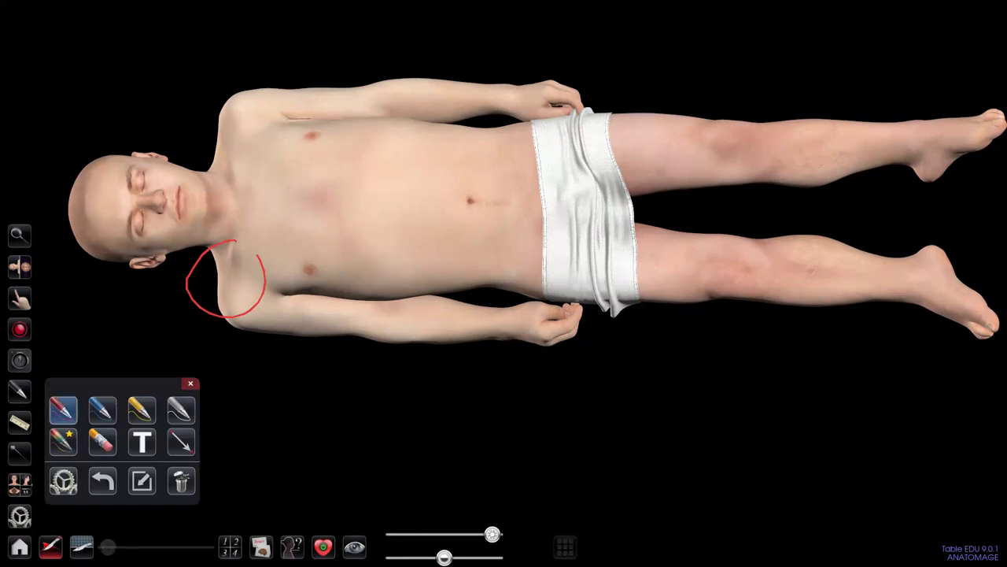
mouse_move(167, 142)
mouse_down()
mouse_move(211, 241)
mouse_move(222, 208)
mouse_up()
Step: View the undo and clear-drawings options, decline clearing the drawings, and close the drawing tools
click(103, 481)
click(181, 481)
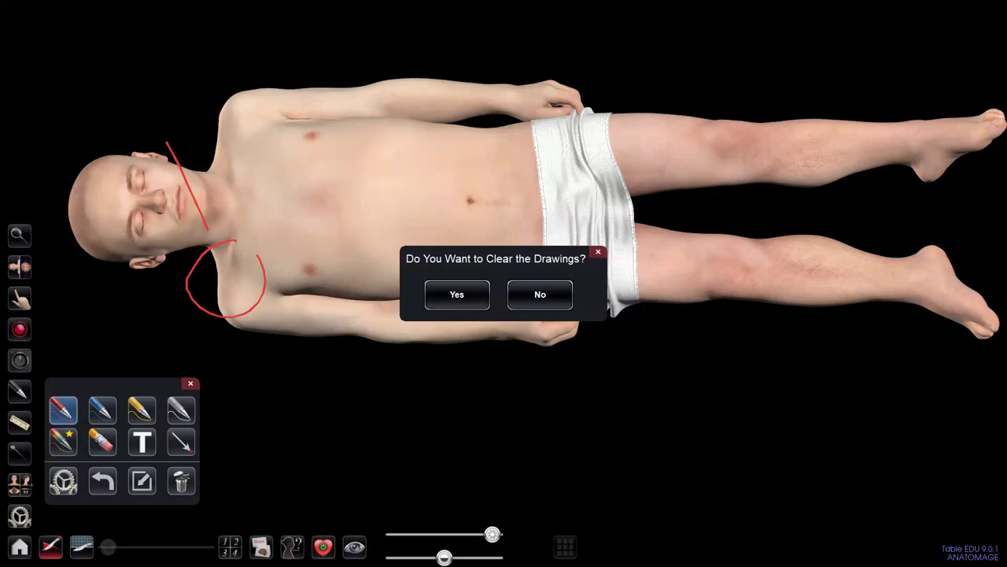
click(540, 293)
click(191, 384)
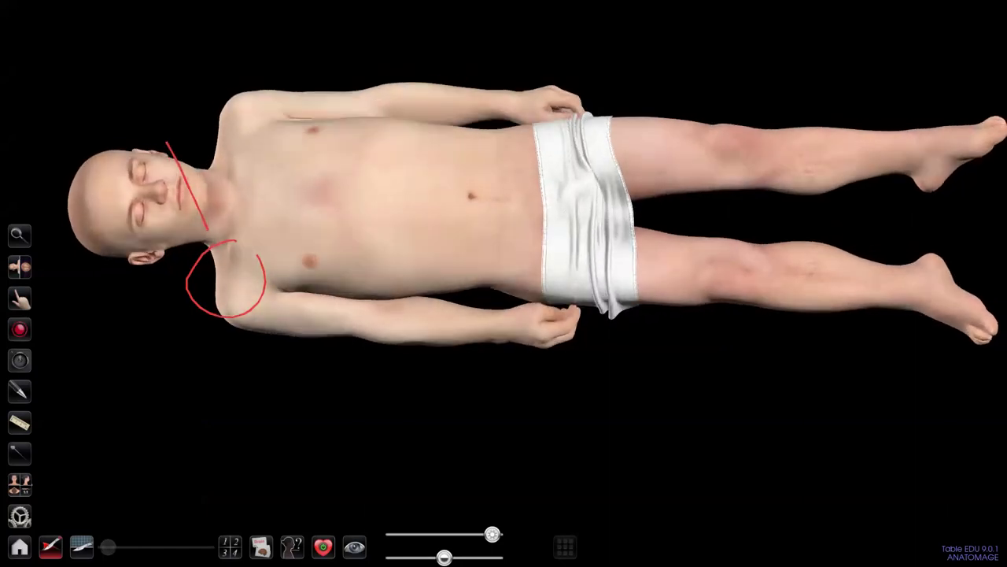
Step: Capture the table image and save it to the Desktop as the JPEG file AnatomageTableCapture.jpg
click(19, 360)
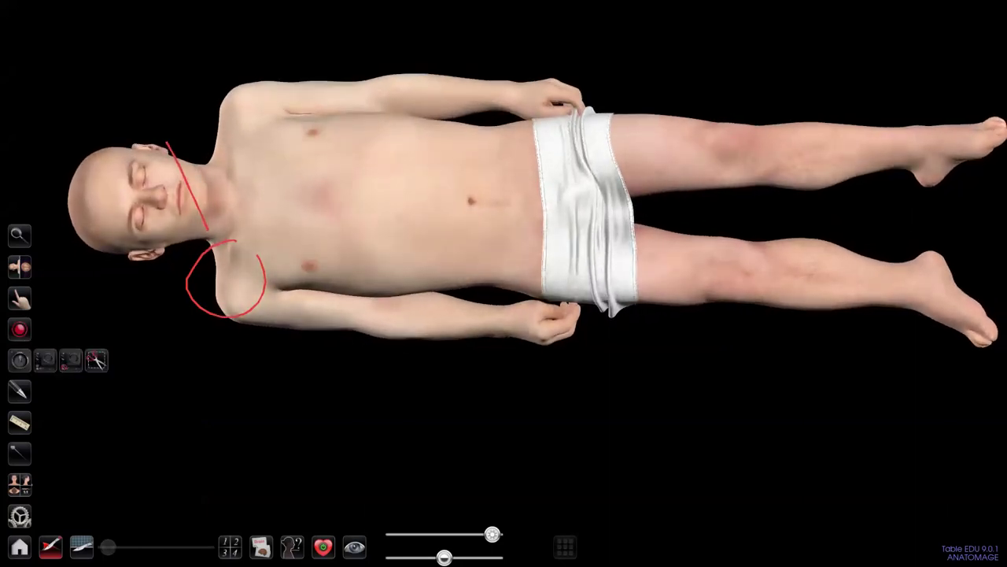
click(45, 360)
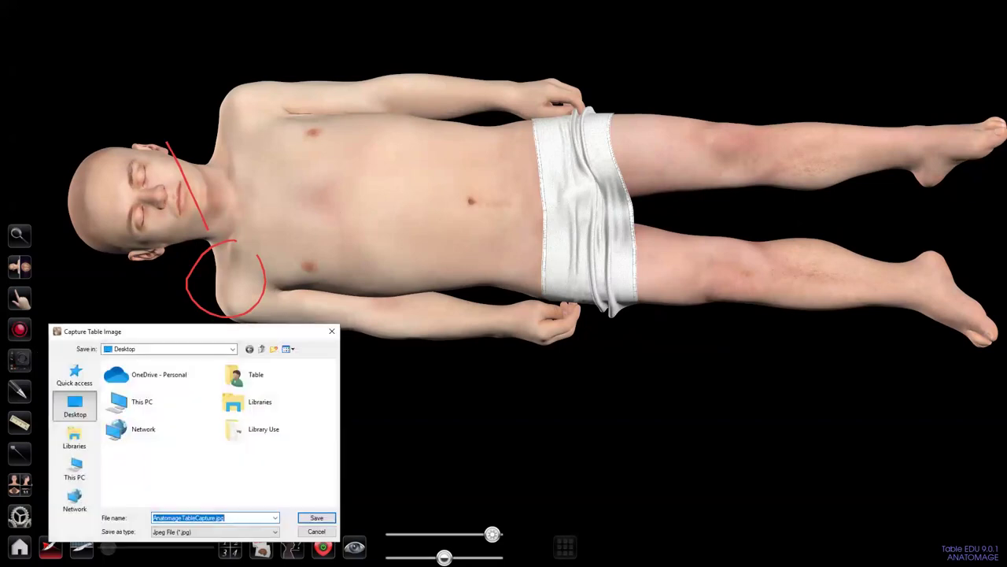
click(227, 517)
click(227, 518)
drag(354, 364, 520, 379)
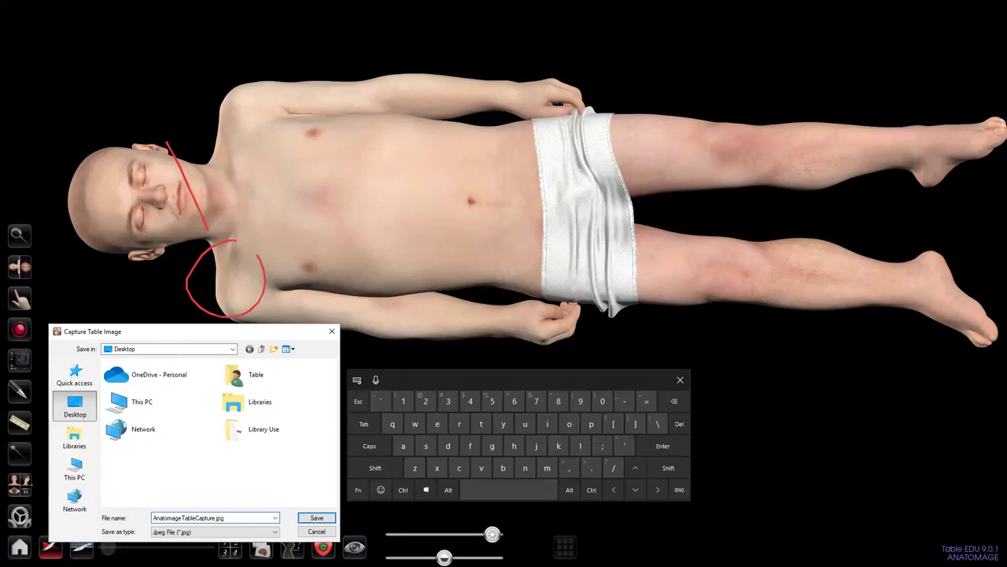
click(316, 517)
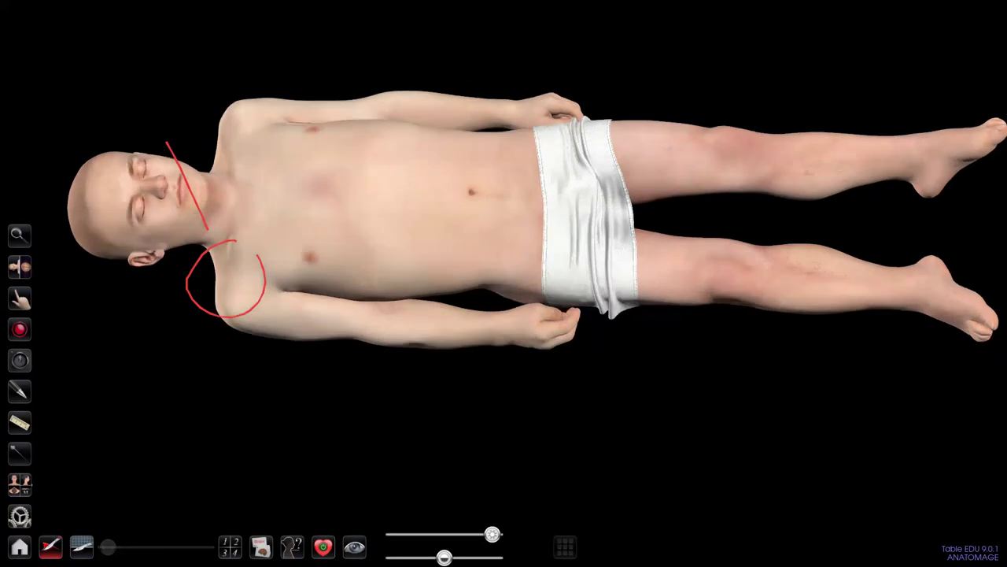
Step: Place a round pin numbered 1 in the right shoulder and angle its head outward inside the red circle
click(20, 453)
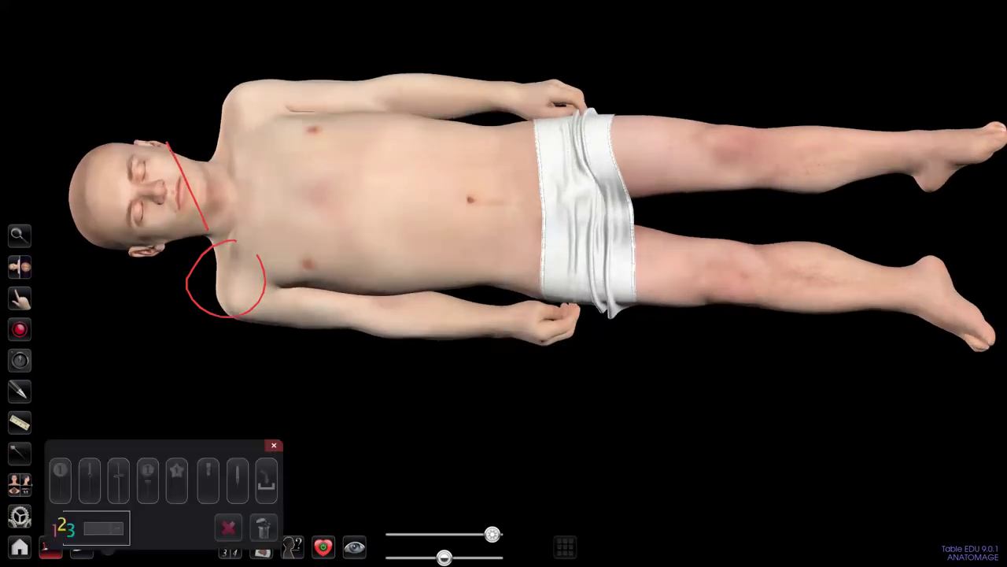
click(60, 481)
click(238, 254)
mouse_move(238, 235)
mouse_down()
mouse_move(240, 256)
mouse_move(266, 288)
mouse_move(231, 294)
mouse_move(202, 273)
mouse_move(203, 281)
mouse_up()
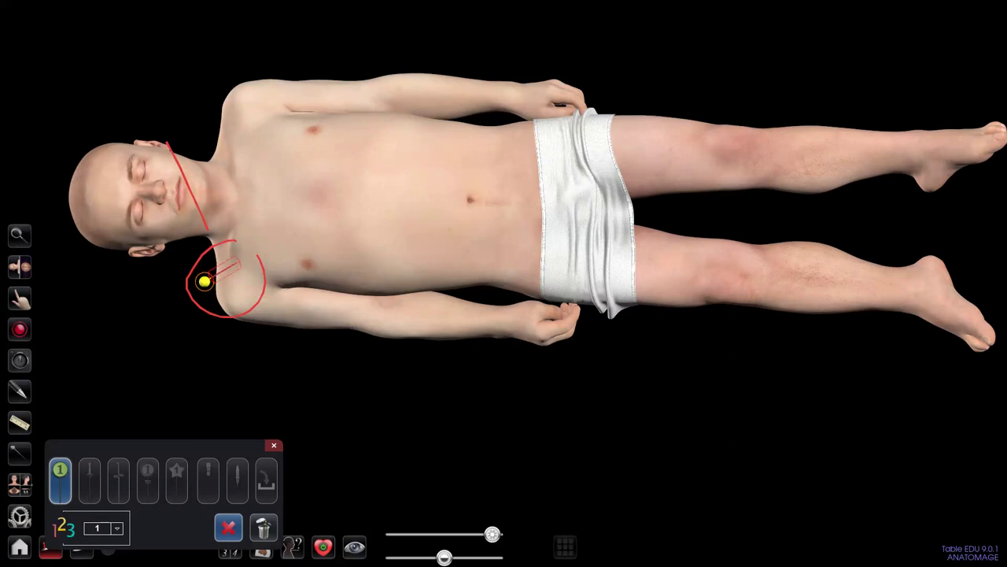
Step: Place a syringe with its needle at the base of the neck and its plunger end beyond the right shoulder
click(238, 480)
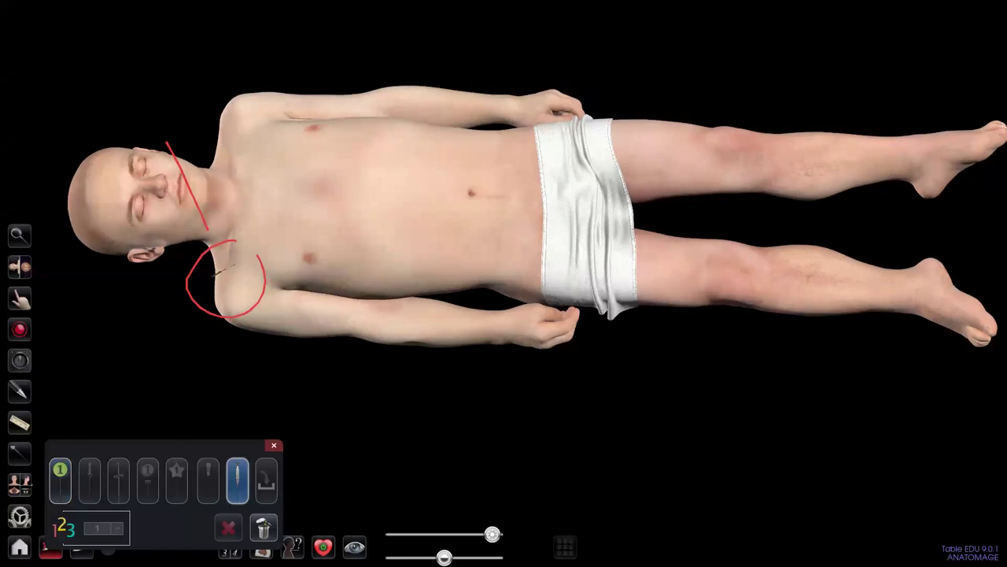
click(212, 163)
mouse_move(213, 162)
mouse_down()
mouse_move(249, 188)
mouse_move(234, 285)
mouse_move(177, 306)
mouse_move(152, 292)
mouse_move(171, 285)
mouse_move(200, 319)
mouse_up()
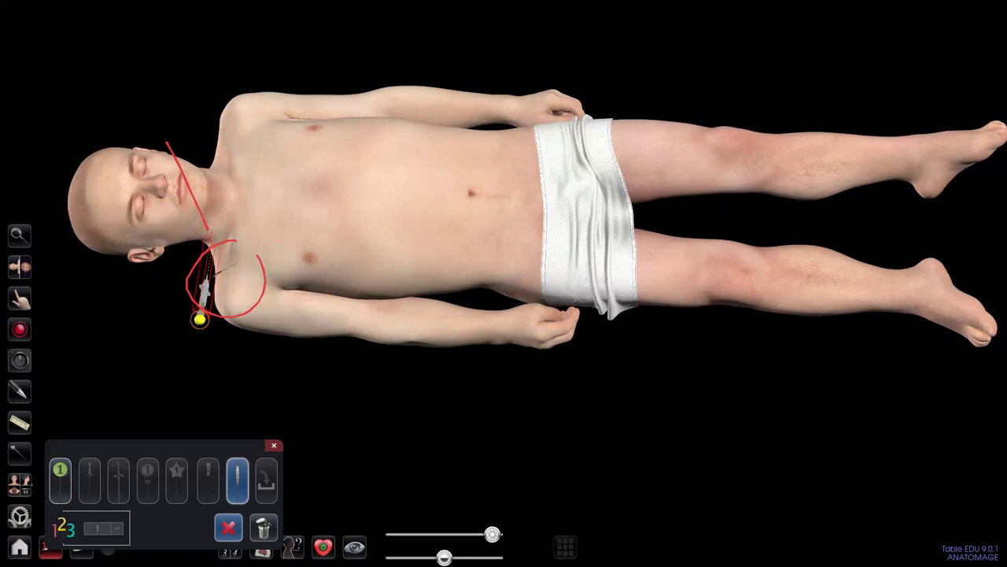
Step: View the remaining pin types and the numbering choices from 1 to 10, keep number 1, and close the pin tools
click(60, 480)
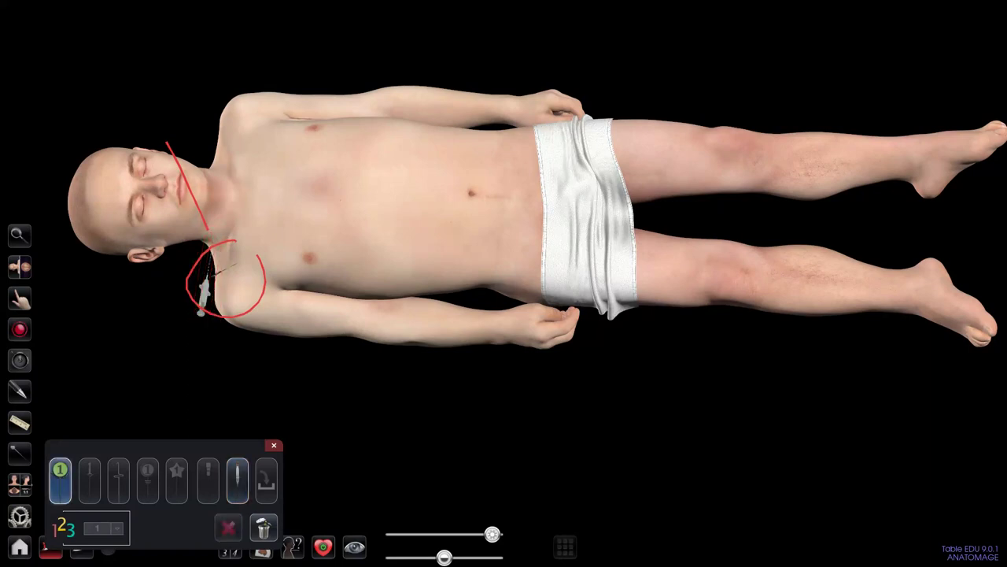
click(90, 480)
click(118, 480)
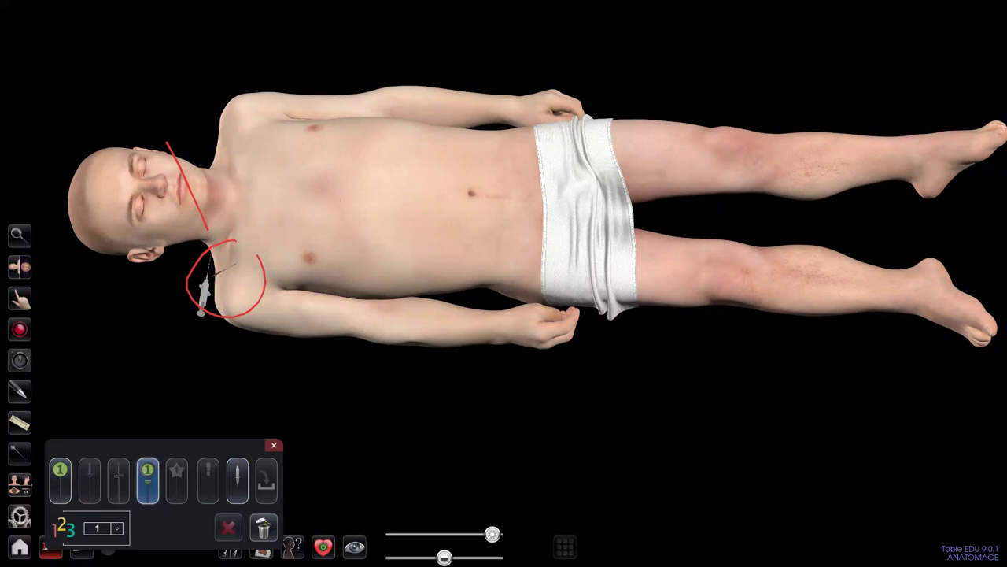
click(116, 528)
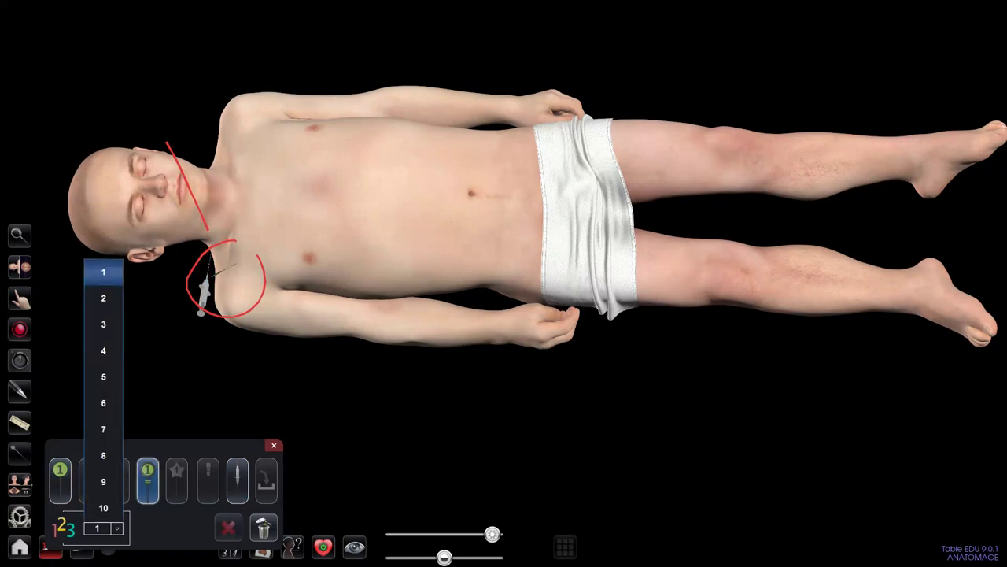
click(117, 528)
click(177, 481)
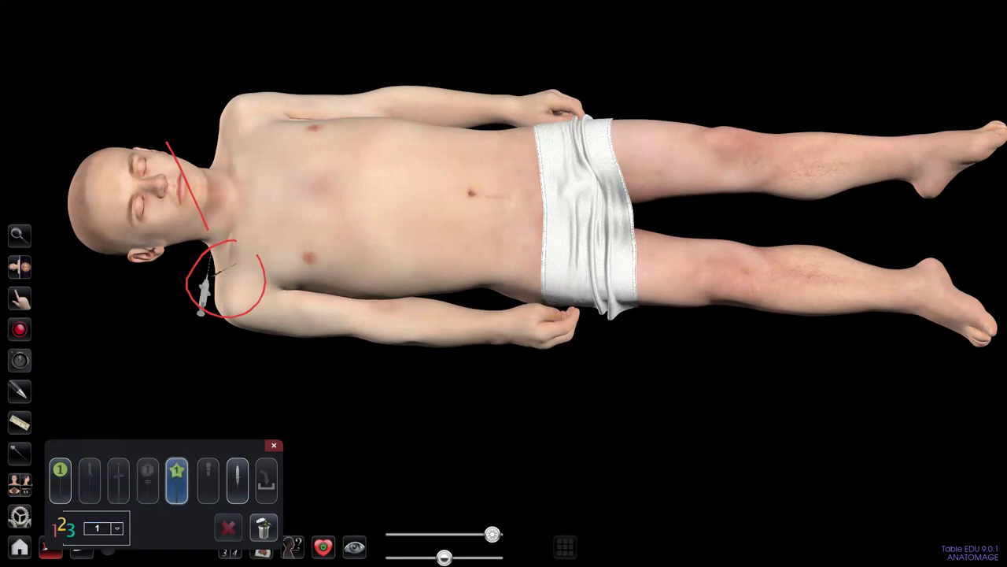
click(209, 481)
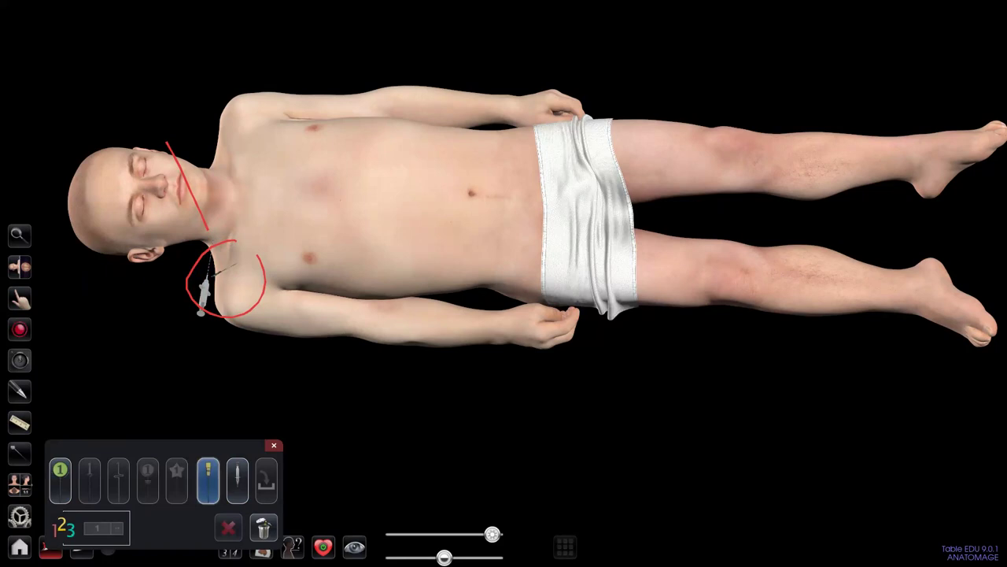
click(274, 445)
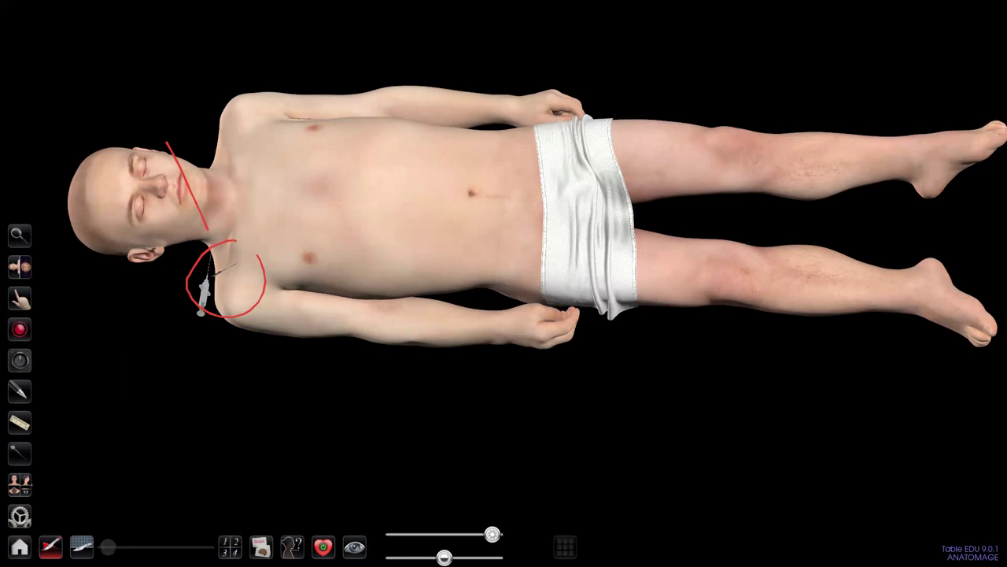
Step: Reopen the pin tools, swing the placed syringe's plunger end toward the right upper arm, and close the tools
click(19, 454)
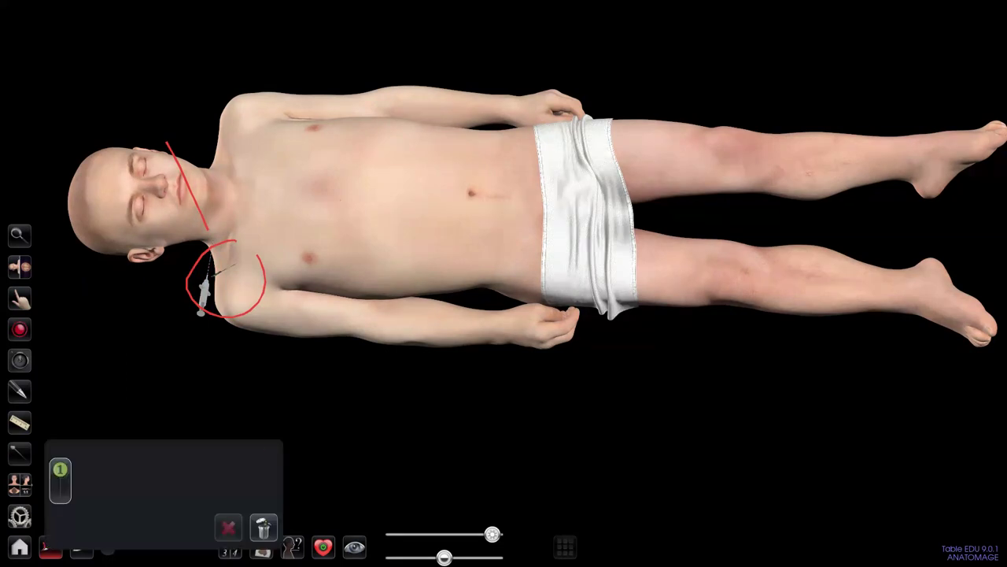
click(200, 319)
mouse_move(200, 319)
mouse_down()
mouse_move(151, 281)
mouse_move(225, 331)
mouse_move(285, 295)
mouse_move(263, 162)
mouse_move(149, 180)
mouse_move(146, 306)
mouse_move(214, 339)
mouse_move(232, 337)
mouse_up()
click(274, 445)
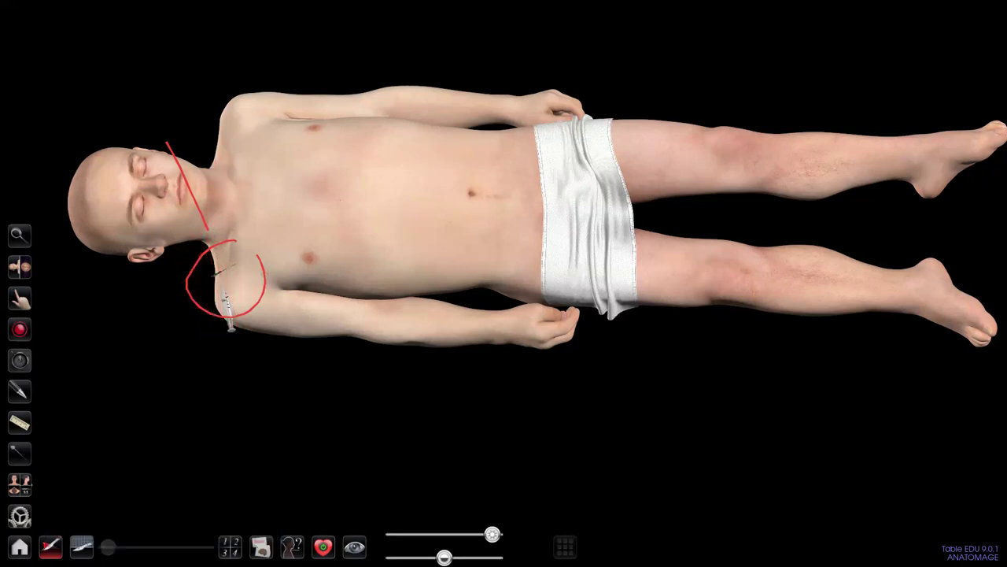
Step: Strip away the skin to expose the muscles, ribs and vessels, and tilt the body to view it with the syringe
drag(492, 534, 472, 535)
drag(503, 315, 504, 220)
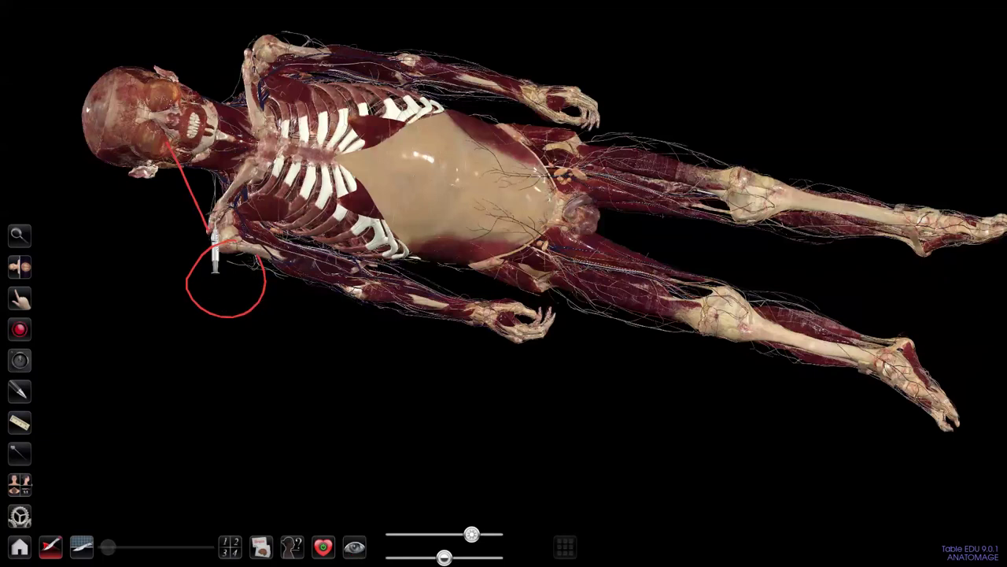
Step: Turn on the annotation label for only the R External Jugular Vein in the Cardiovascular system's Veins of Head/Neck
click(354, 547)
click(138, 437)
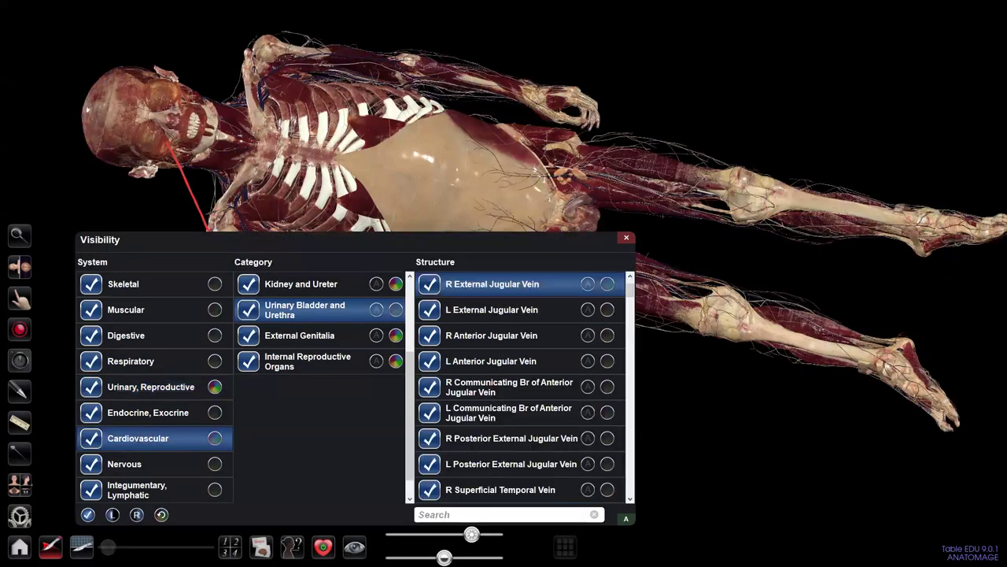
click(627, 237)
click(354, 546)
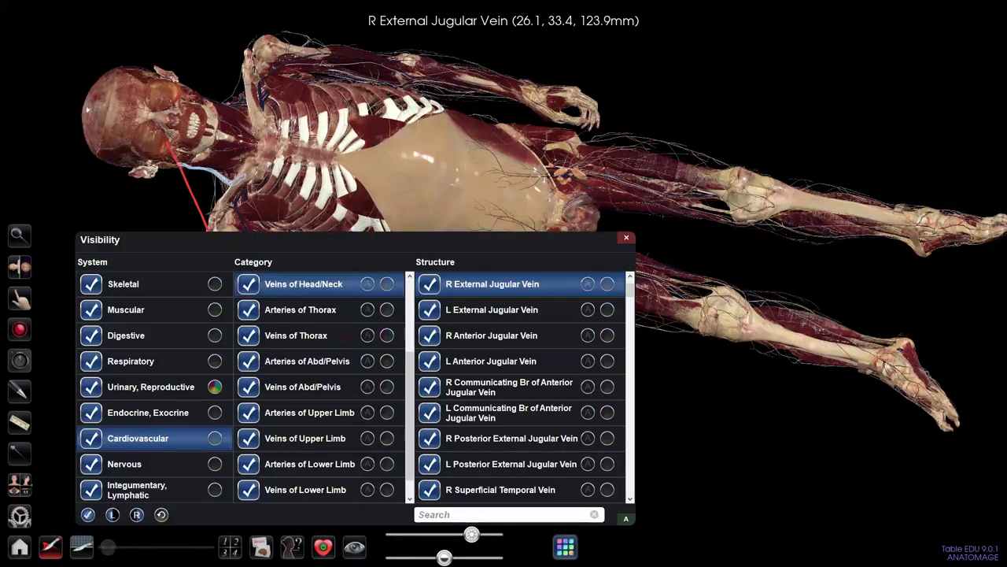
click(367, 284)
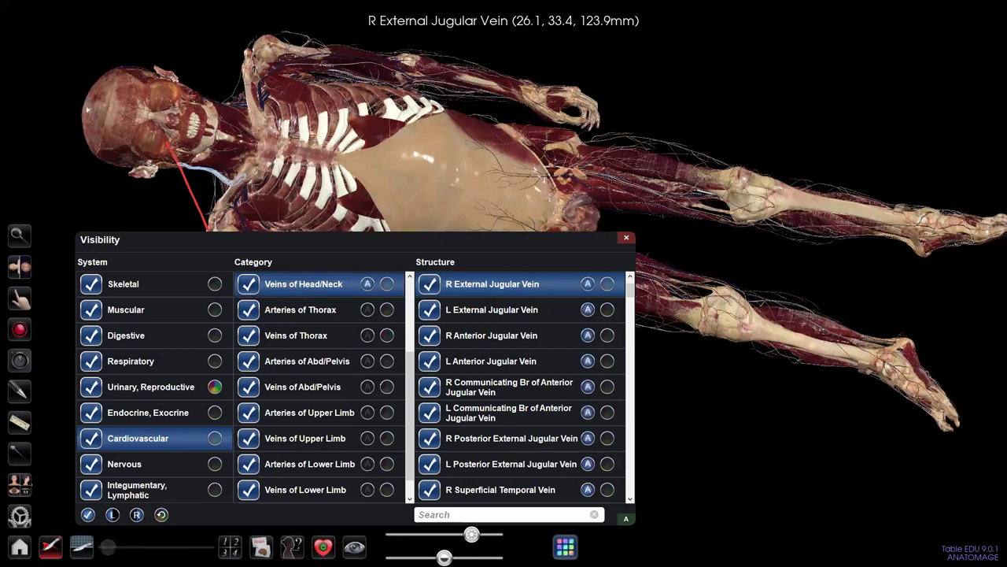
click(367, 284)
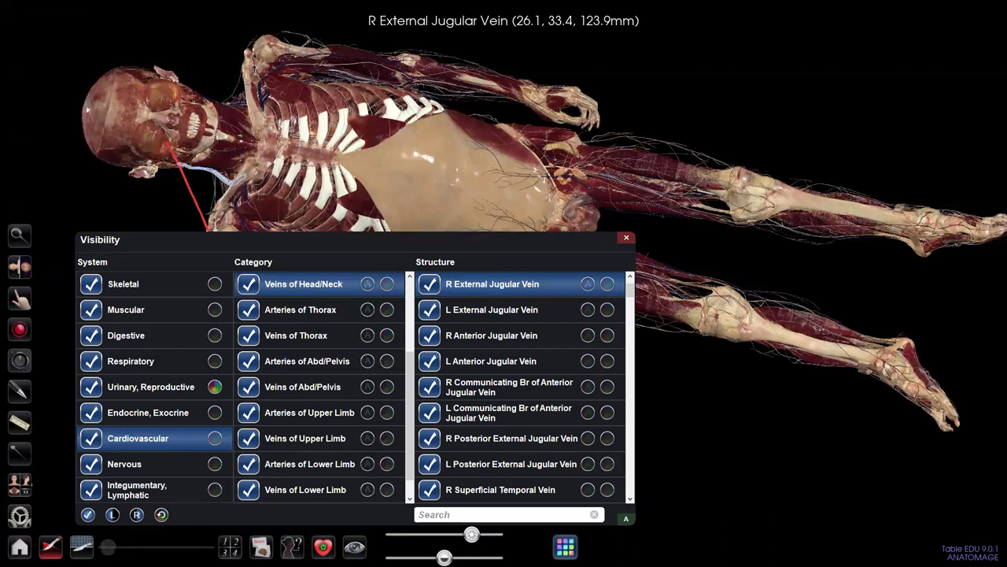
click(587, 283)
click(354, 546)
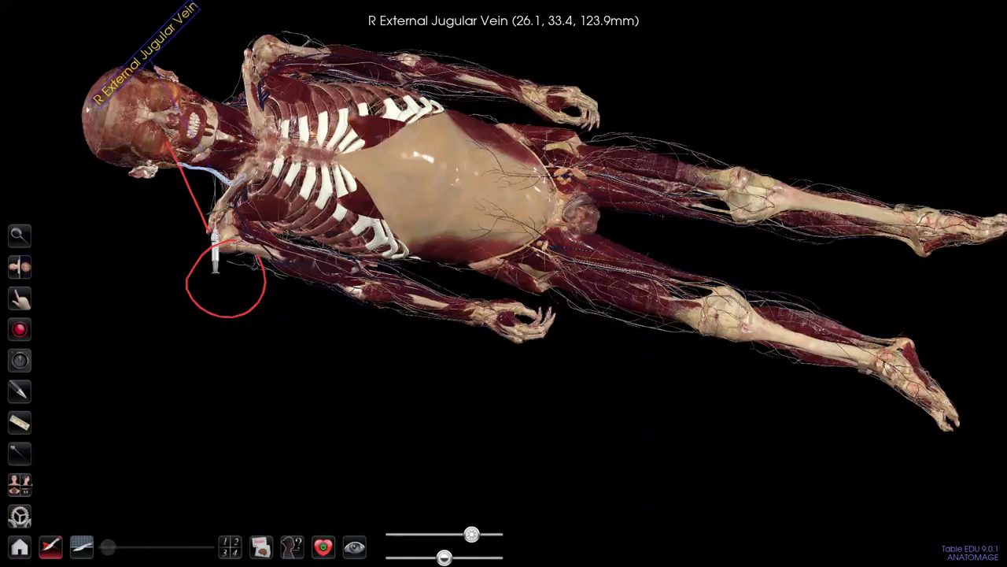
Step: Deselect the external jugular vein and move its label away from the head to beside the right upper arm
right_click(619, 396)
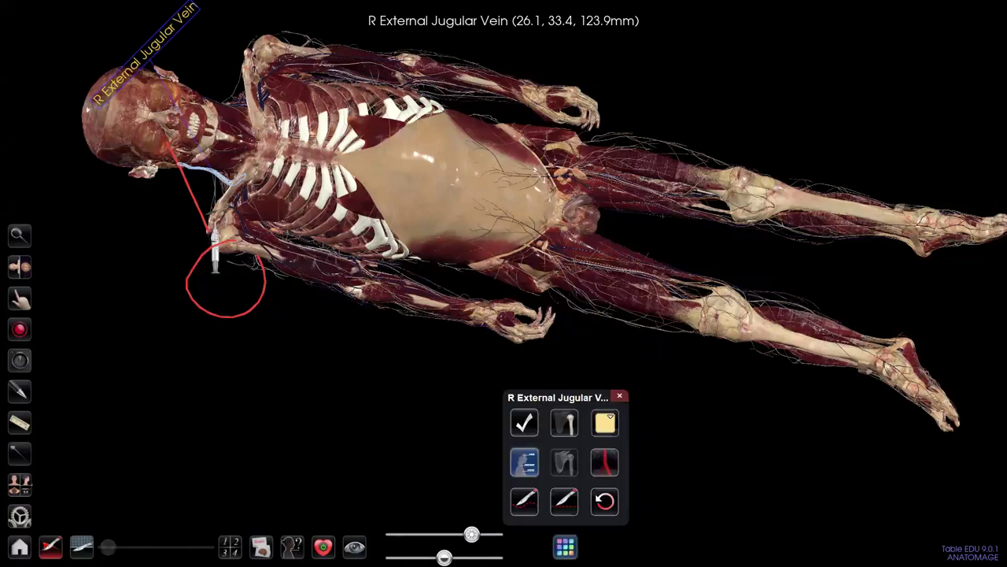
click(524, 423)
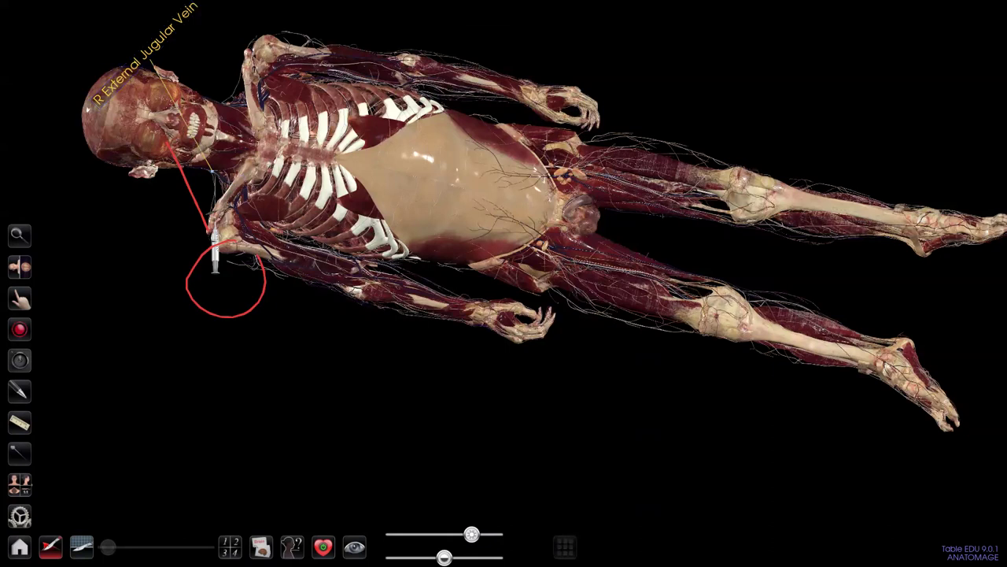
drag(146, 55, 153, 218)
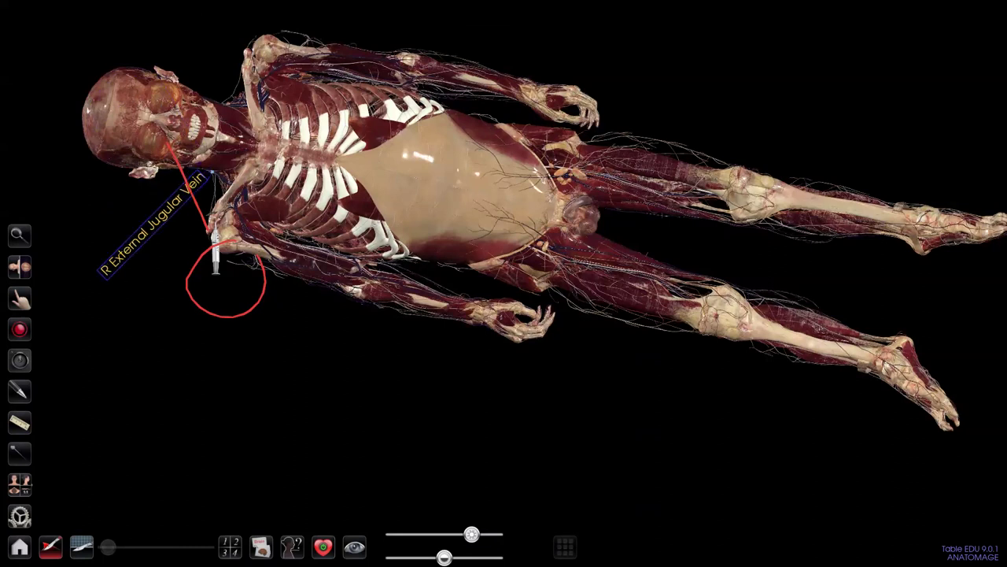
mouse_move(504, 284)
mouse_down()
mouse_move(521, 231)
mouse_move(515, 261)
mouse_up()
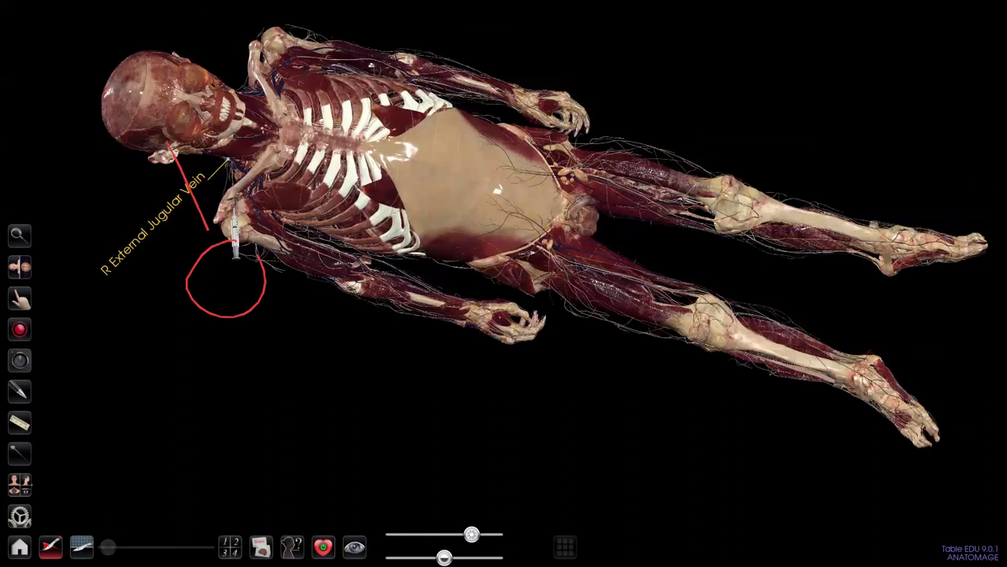
drag(152, 225, 252, 278)
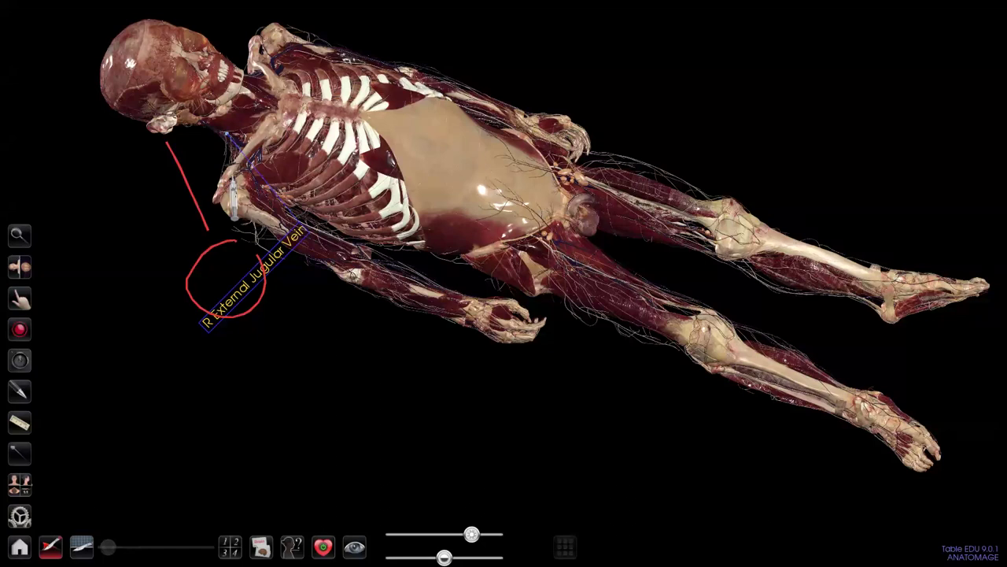
Step: Measure a distance along the right upper arm and go through the remaining measurement tools
click(20, 422)
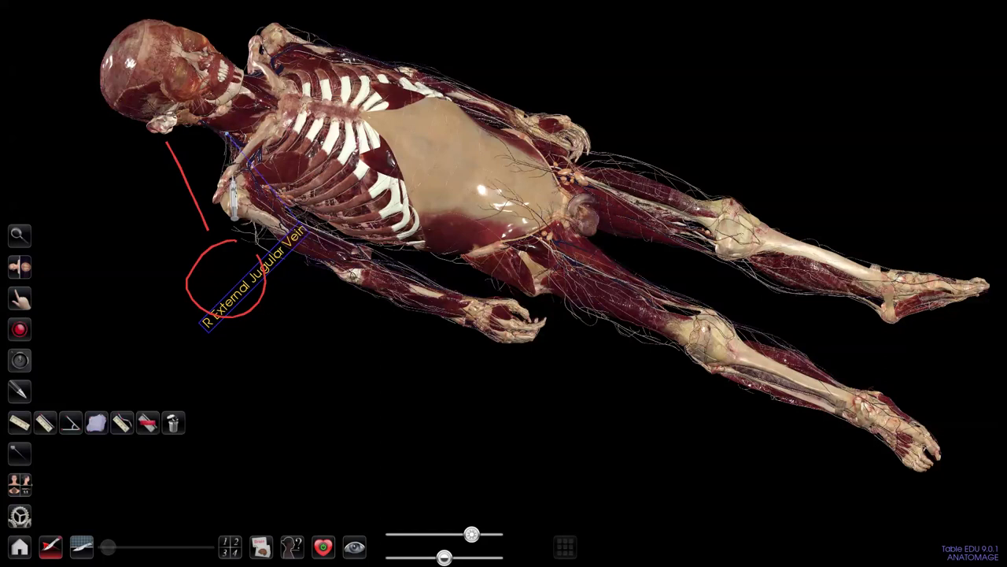
click(45, 422)
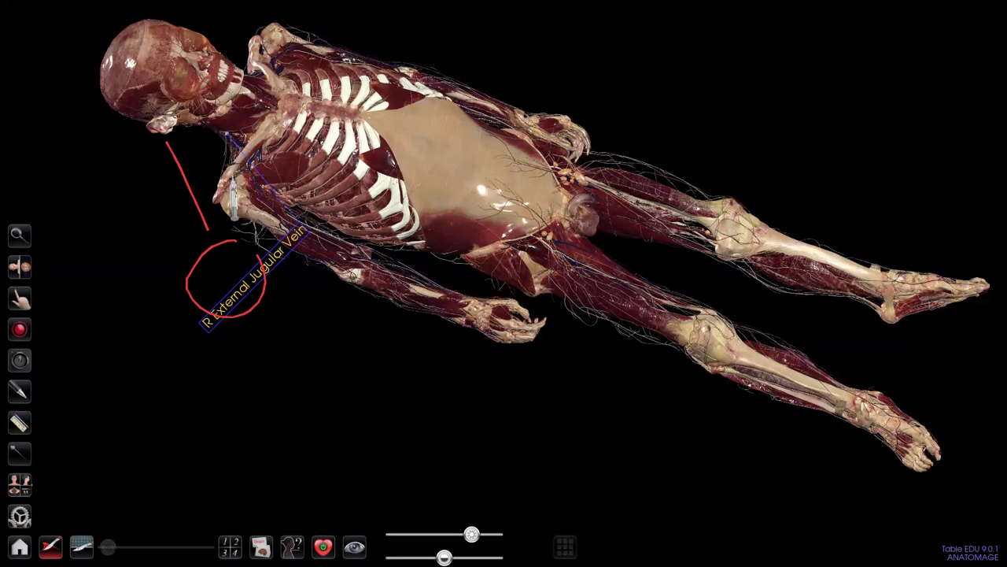
click(309, 225)
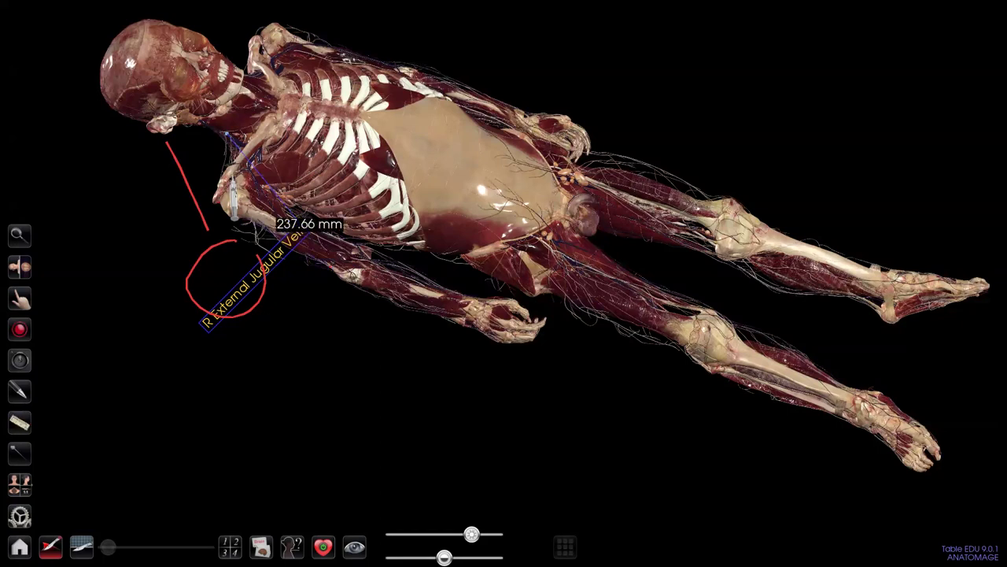
click(19, 423)
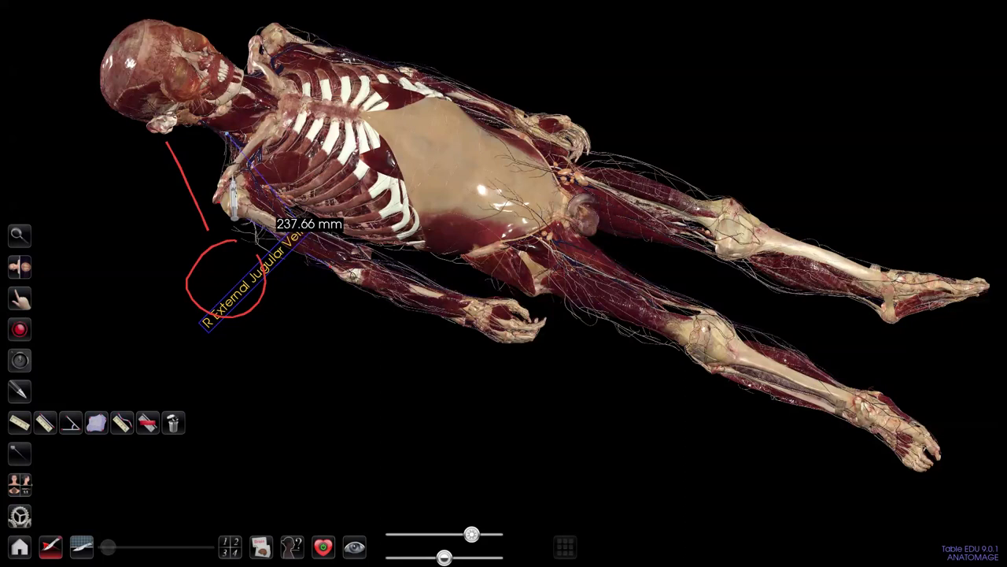
click(147, 422)
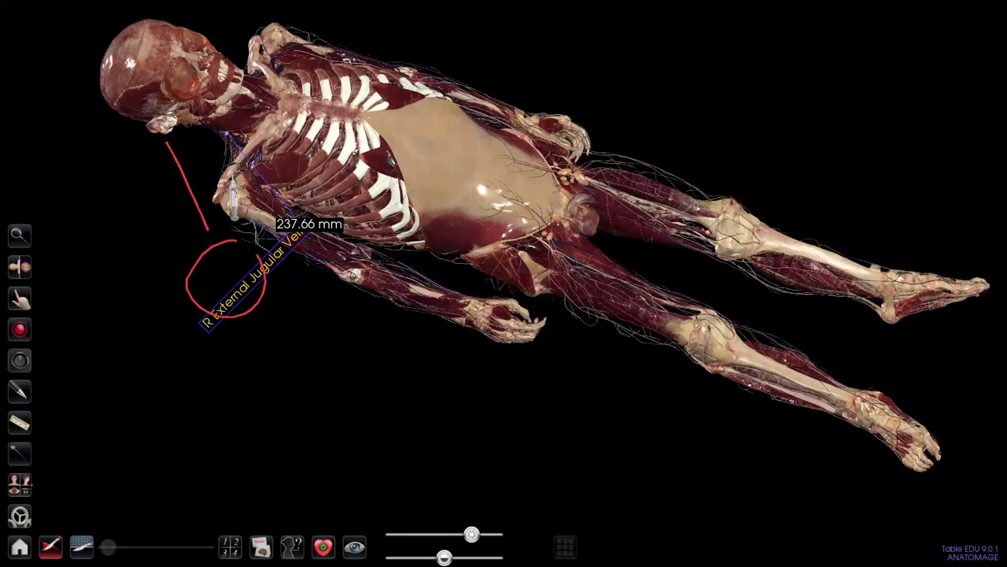
Step: Minimize the full-body cadaver window, switch to the second TouchTable window and dismiss its Cadavers list
click(20, 546)
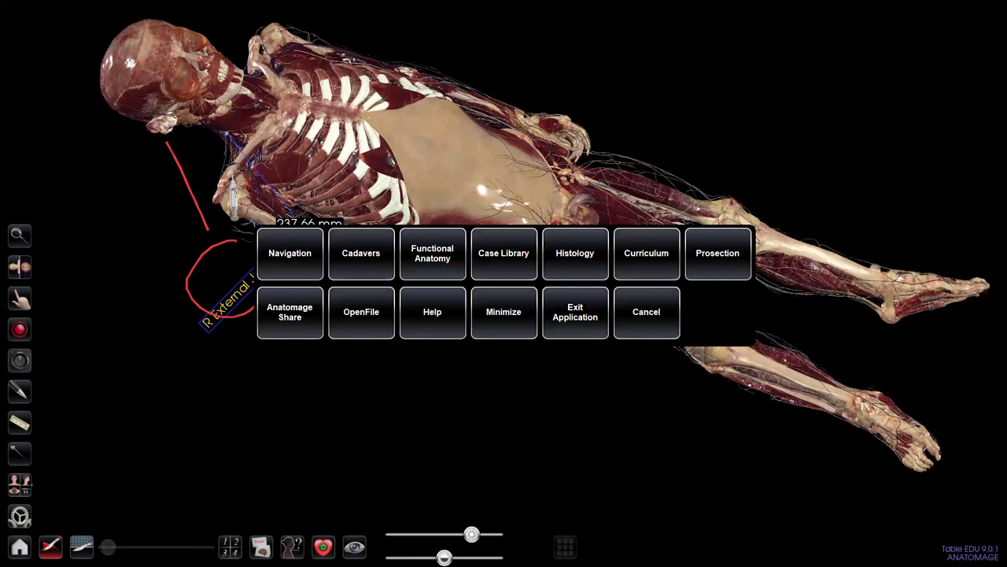
click(504, 312)
key(alt+Tab)
key(alt+Tab)
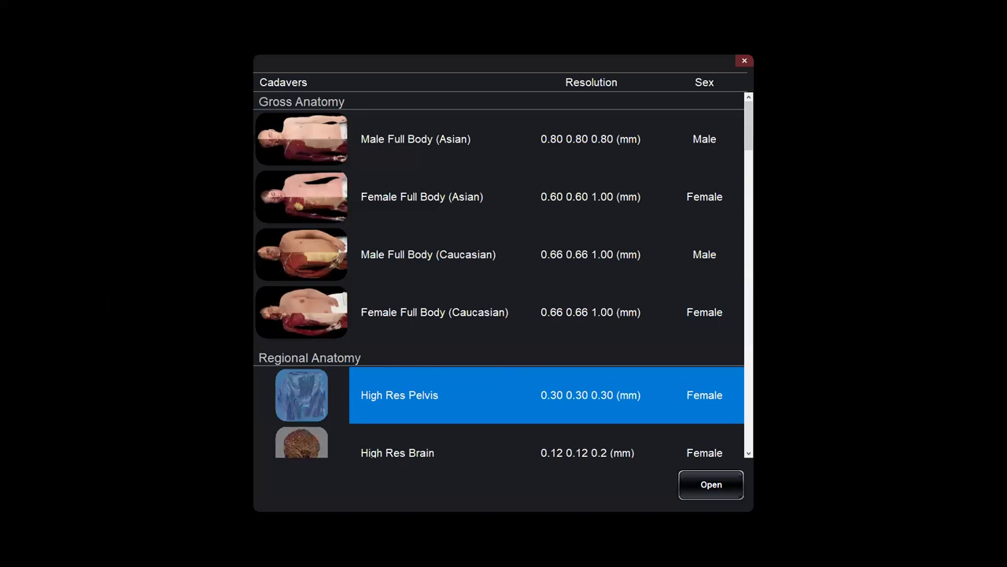
click(745, 61)
Step: Open case 242, Gun Shot Wound to Head, from the recently viewed cases in the Case Library
click(504, 253)
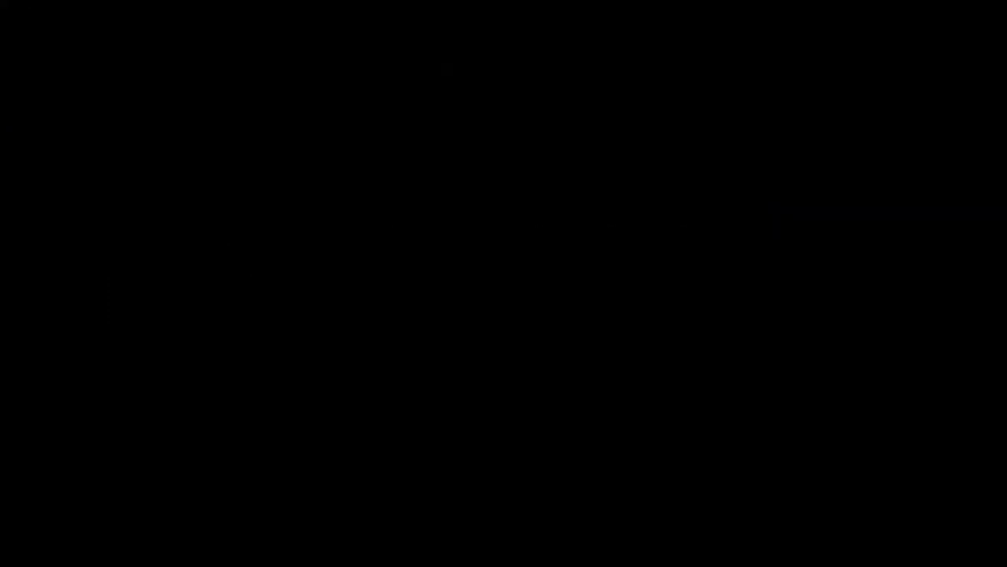
click(180, 424)
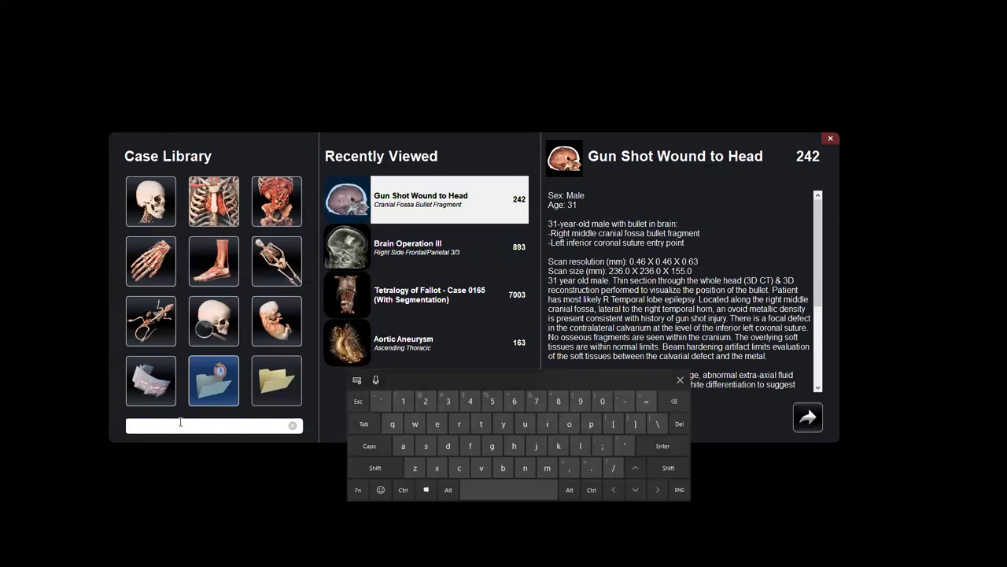
click(426, 200)
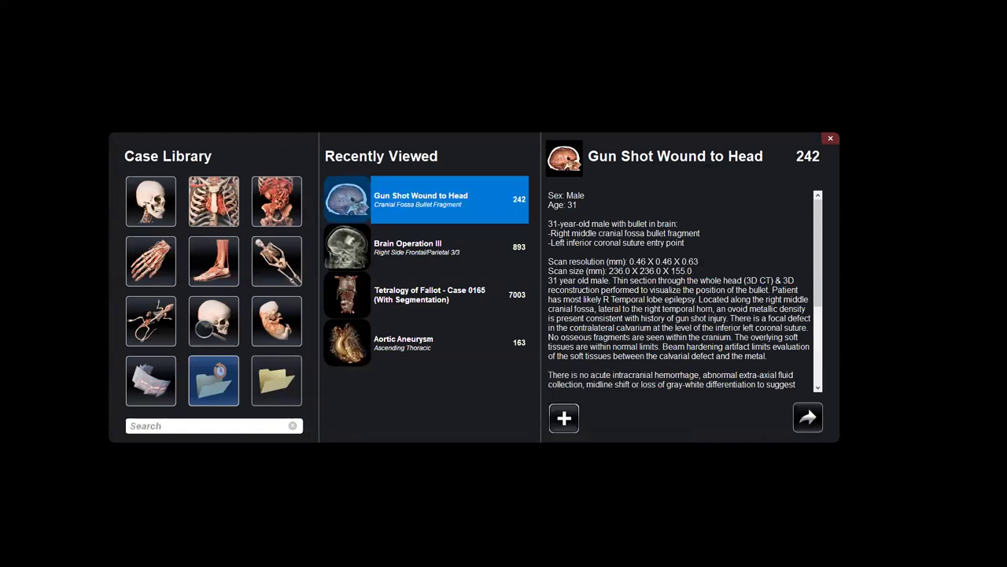
double_click(444, 195)
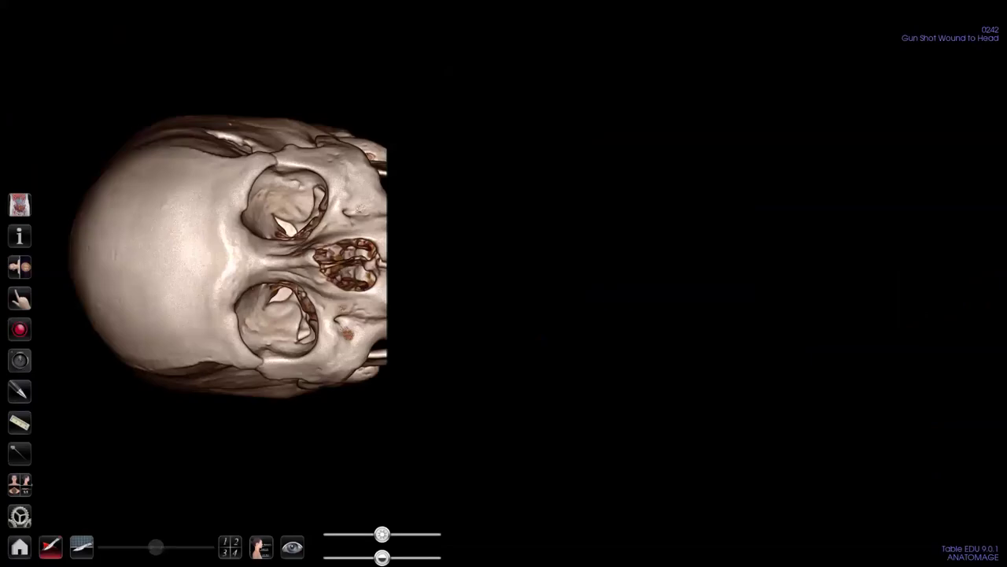
Step: Arrange the two windows side by side, with the gunshot case on the right half and the full-body cadaver on the left half
click(20, 515)
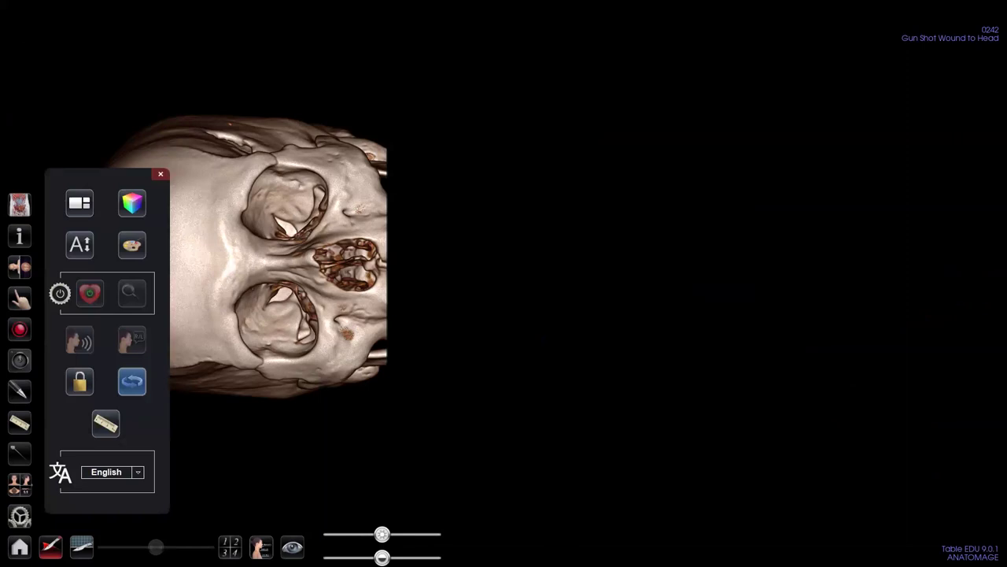
click(80, 203)
click(155, 367)
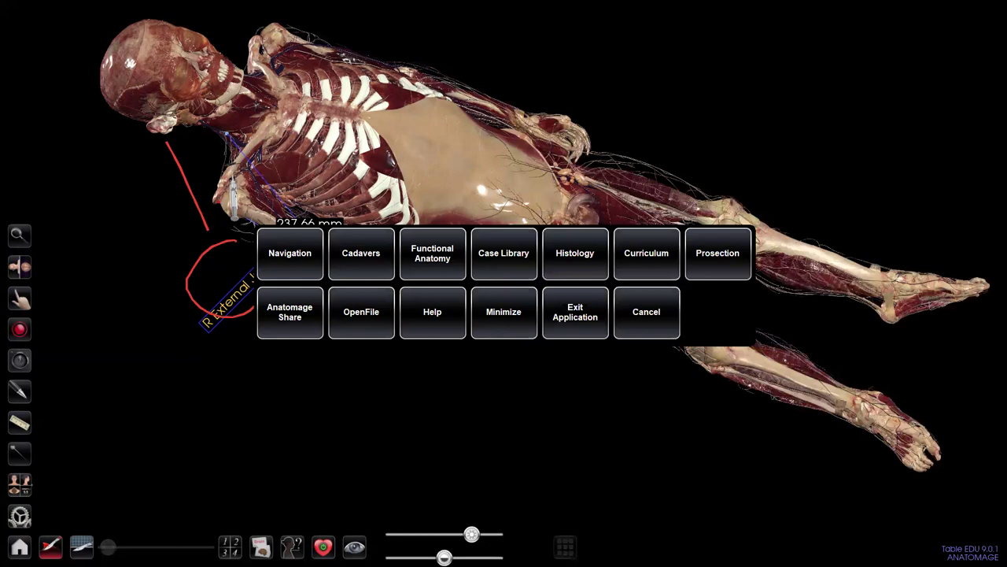
key(Escape)
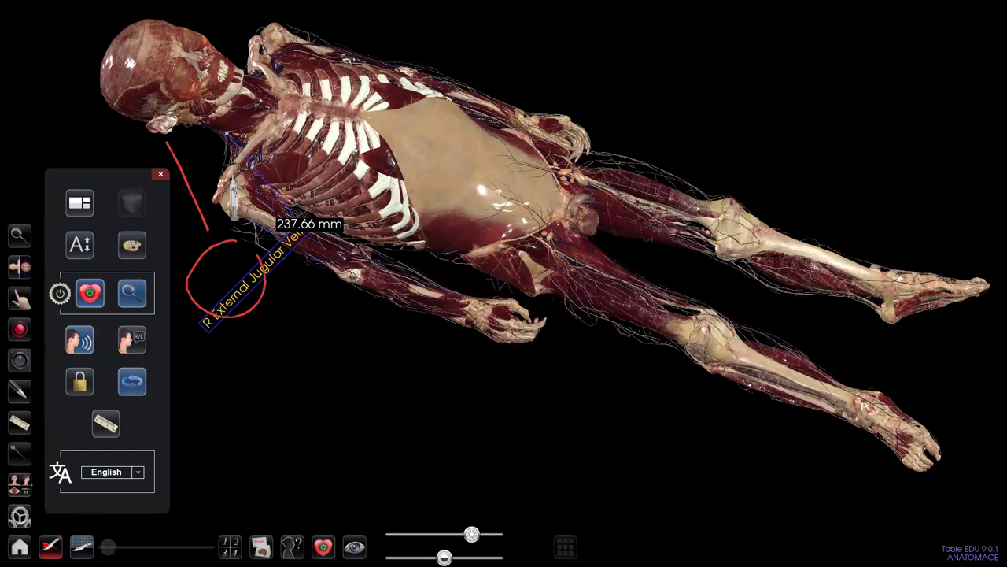
click(59, 367)
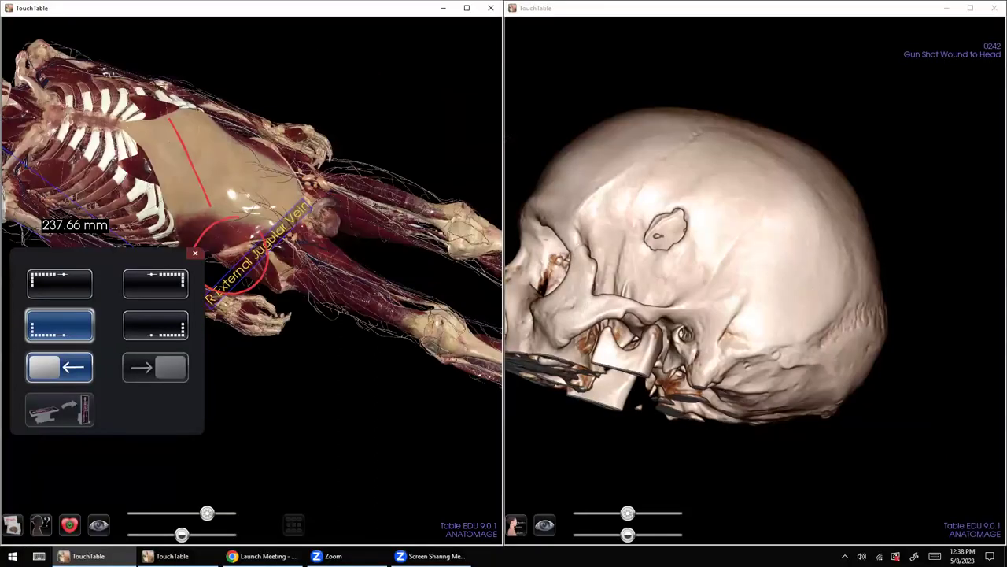
Step: Hide all body systems of the full-body cadaver except the Skeletal system
drag(171, 162, 355, 316)
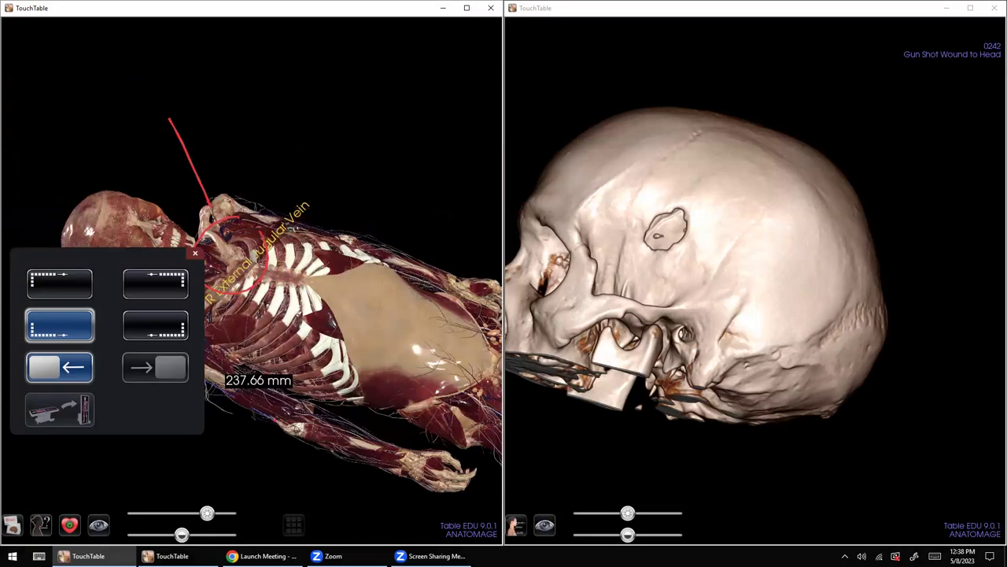
click(69, 525)
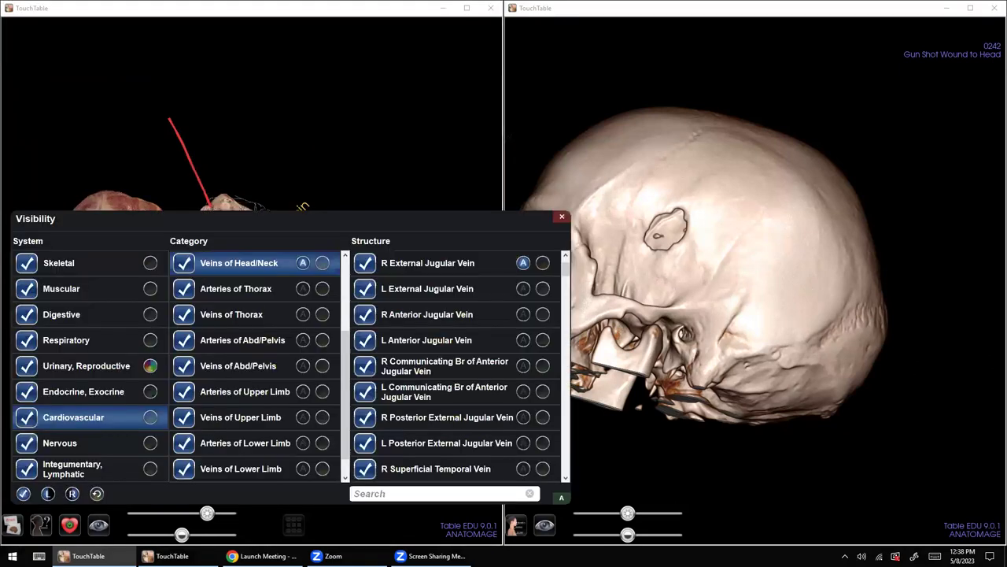
click(23, 494)
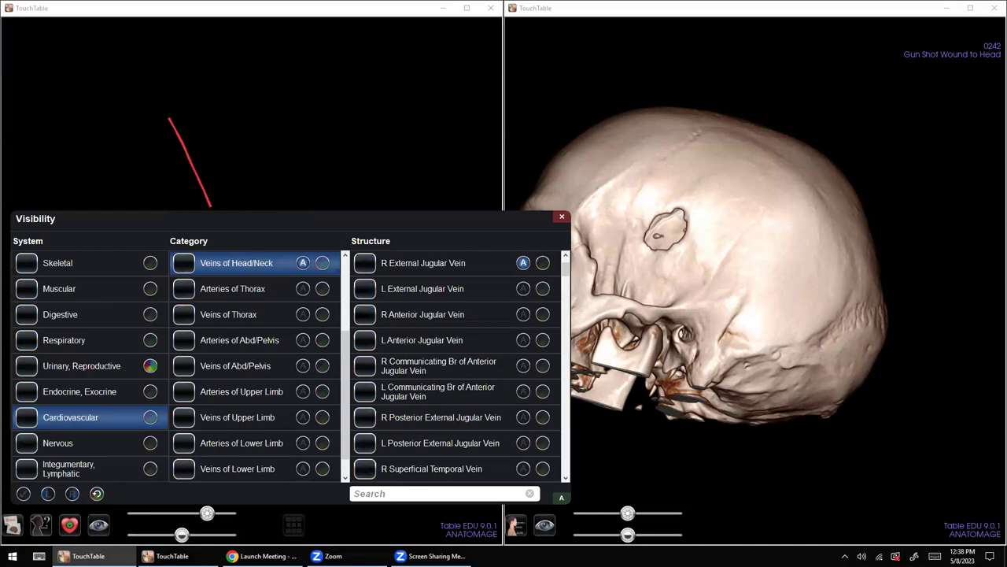
click(27, 263)
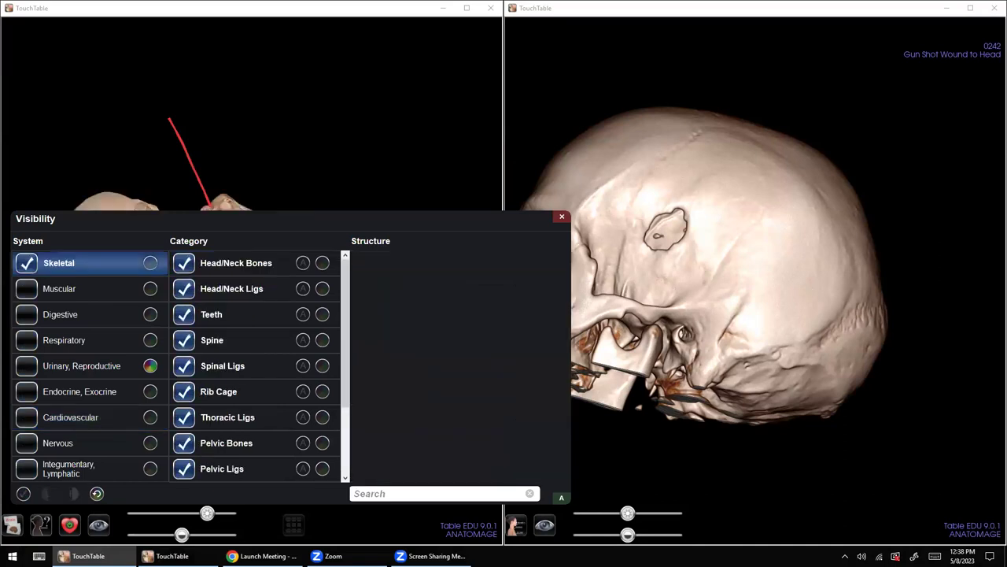
Step: Hide the Teeth, Spine, Spinal Ligs, Rib Cage, Thoracic Ligs, Pelvic Bones, Pelvic Ligs and Head/Neck Ligs categories of the skeleton
click(184, 314)
click(185, 340)
click(184, 365)
click(185, 392)
click(184, 417)
click(183, 443)
click(183, 468)
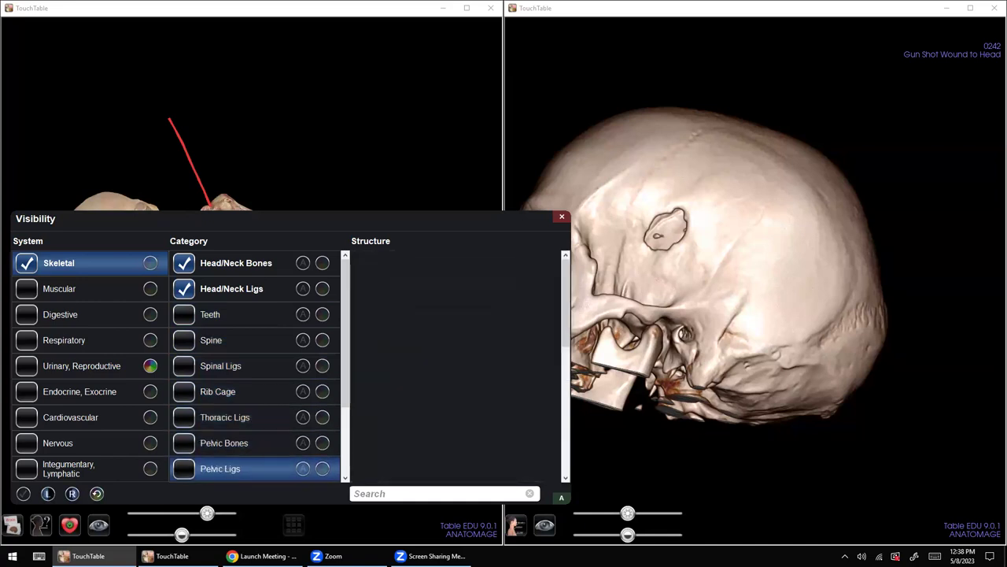
click(562, 216)
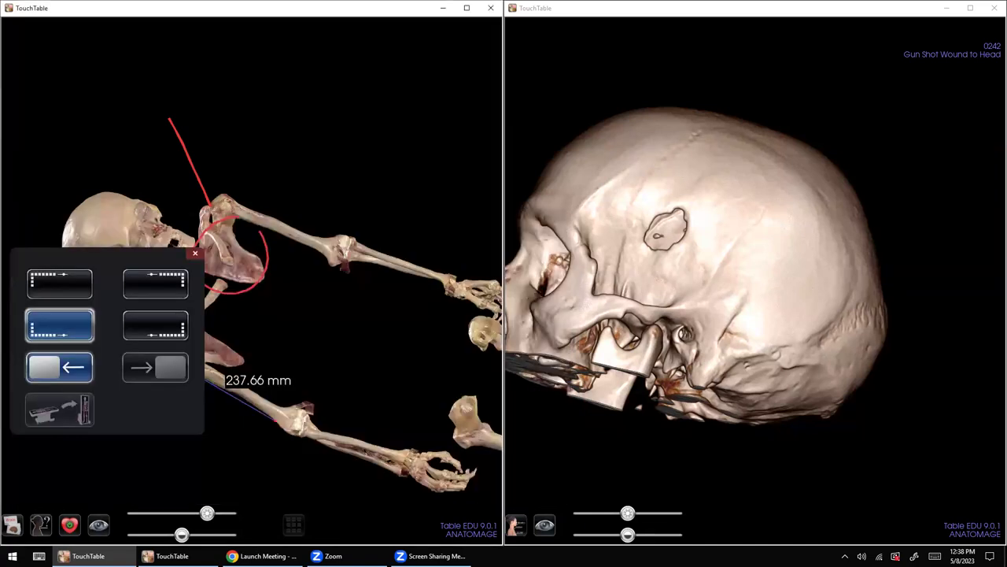
click(69, 525)
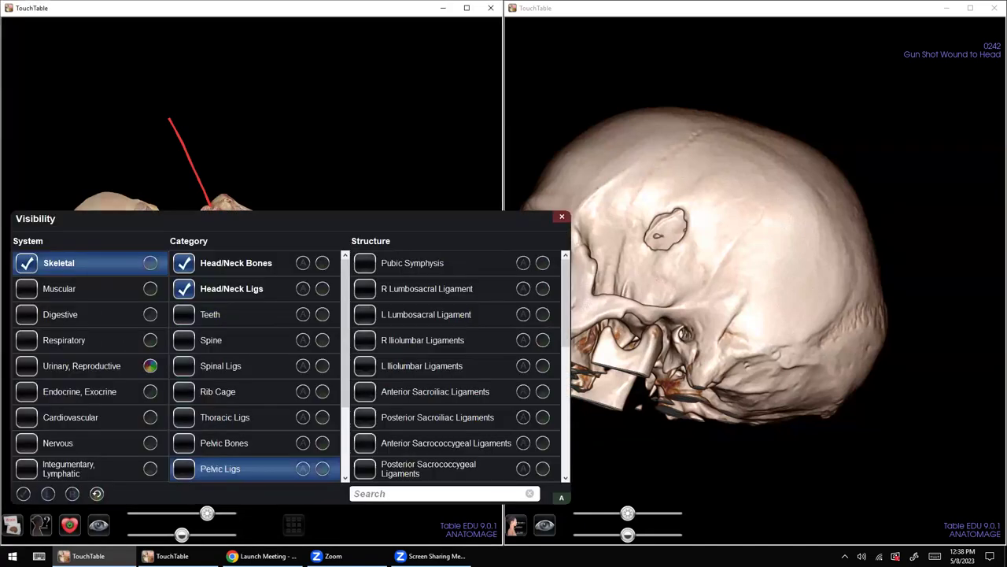
click(183, 289)
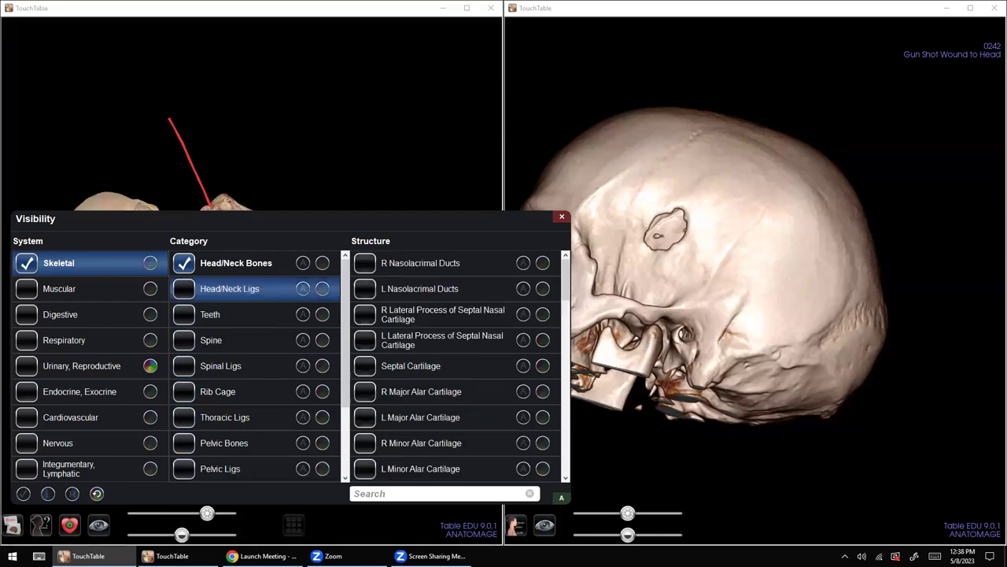
click(562, 216)
Step: Bring the cadaver's skull into view, close the window layout options and select the frontal bone
middle_drag(314, 315, 405, 299)
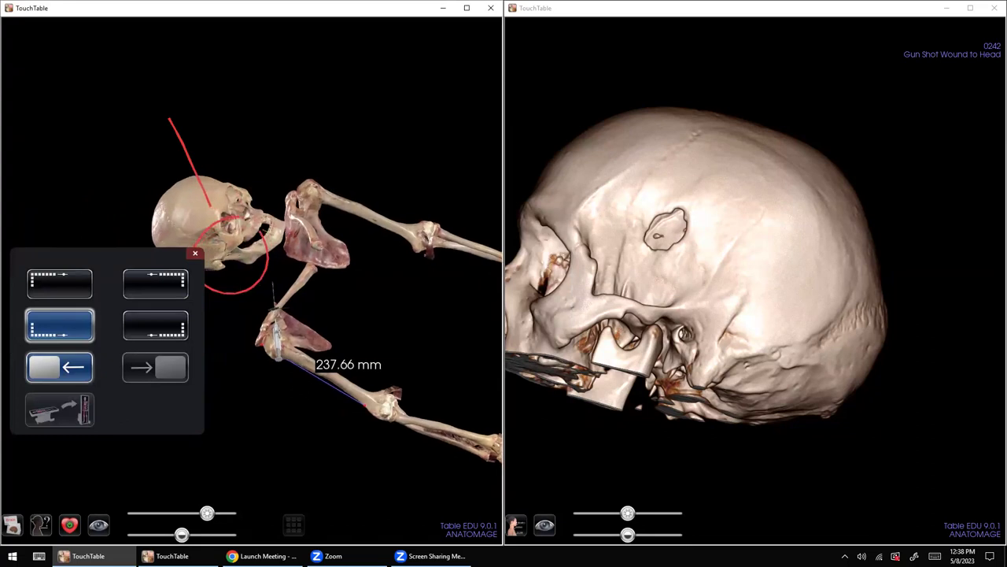
click(195, 253)
click(198, 208)
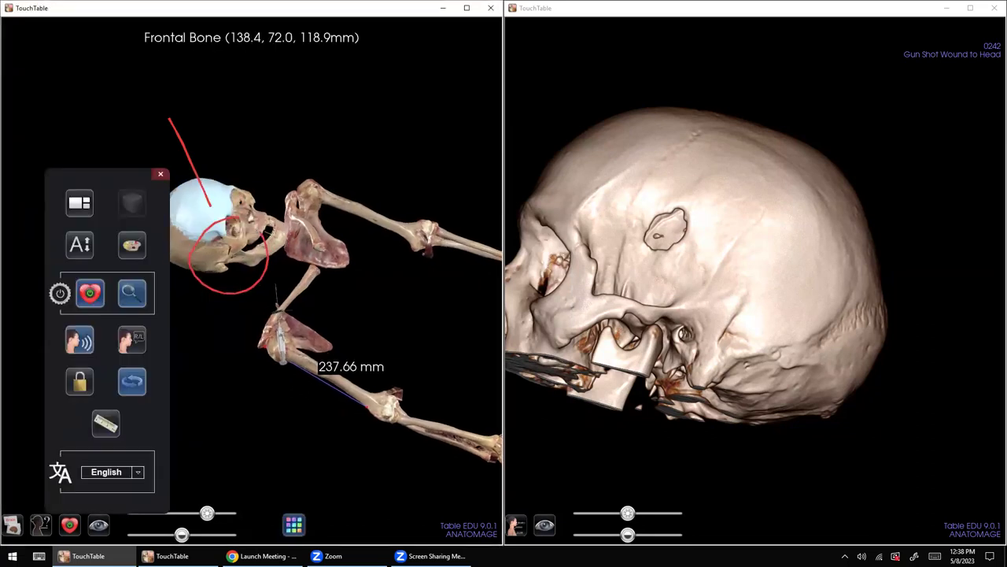
Step: Close the display settings, then enlarge the cadaver's skull and rotate it to show its side for comparison with the gunshot skull
click(160, 174)
mouse_move(252, 267)
mouse_down()
mouse_move(249, 236)
mouse_move(373, 234)
mouse_move(340, 229)
mouse_move(356, 214)
mouse_move(204, 306)
mouse_up()
scroll(251, 280, up, 3)
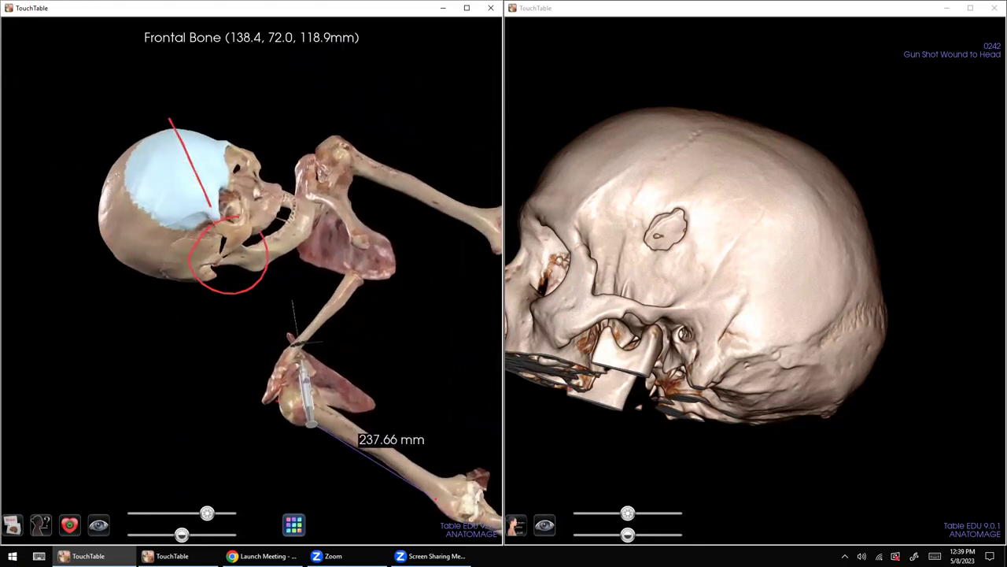
mouse_move(251, 281)
mouse_down()
mouse_move(276, 240)
mouse_move(346, 212)
mouse_move(397, 346)
mouse_move(394, 354)
mouse_move(396, 263)
mouse_move(137, 250)
mouse_move(122, 277)
mouse_move(433, 158)
mouse_move(578, 148)
mouse_up()
mouse_move(488, 181)
mouse_down()
mouse_move(260, 179)
mouse_move(247, 163)
mouse_move(273, 148)
mouse_up()
scroll(245, 222, up, 2)
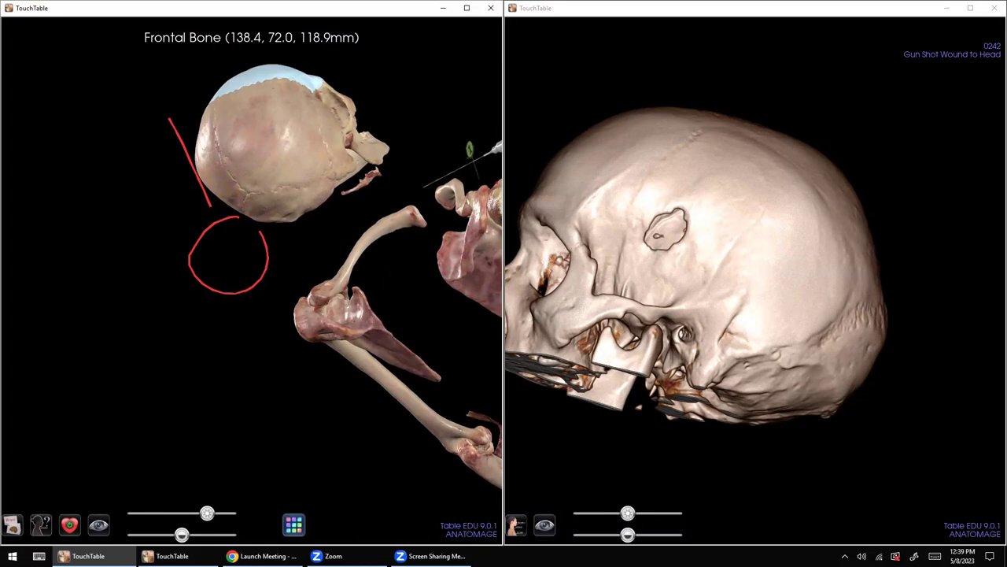
Step: Enlarge and tilt the gunshot skull for a closer side view, then slightly lower its brightness
click(692, 260)
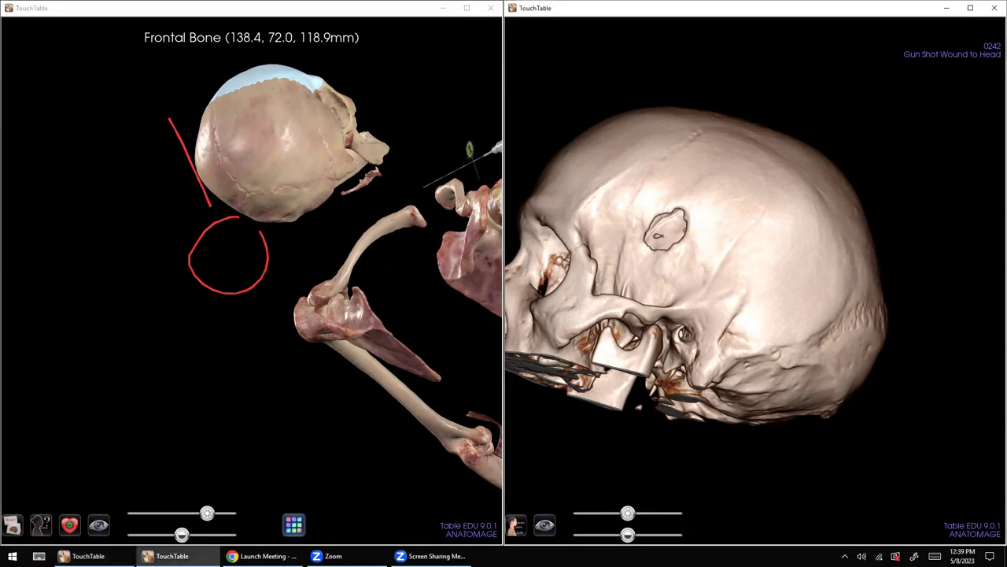
scroll(731, 272, up, 3)
scroll(732, 271, down, 2)
scroll(732, 271, up, 1)
drag(739, 299, 751, 247)
click(516, 525)
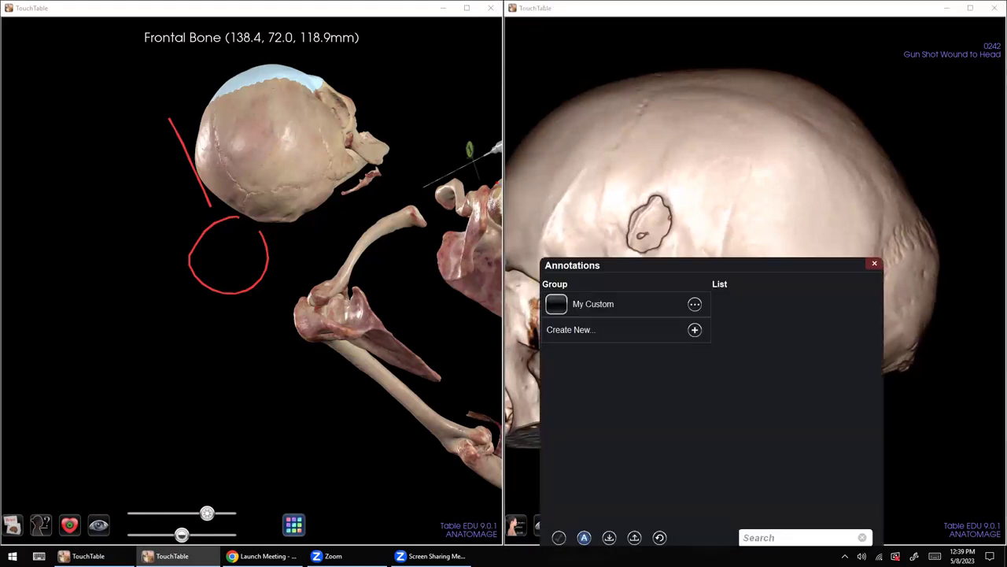
click(874, 264)
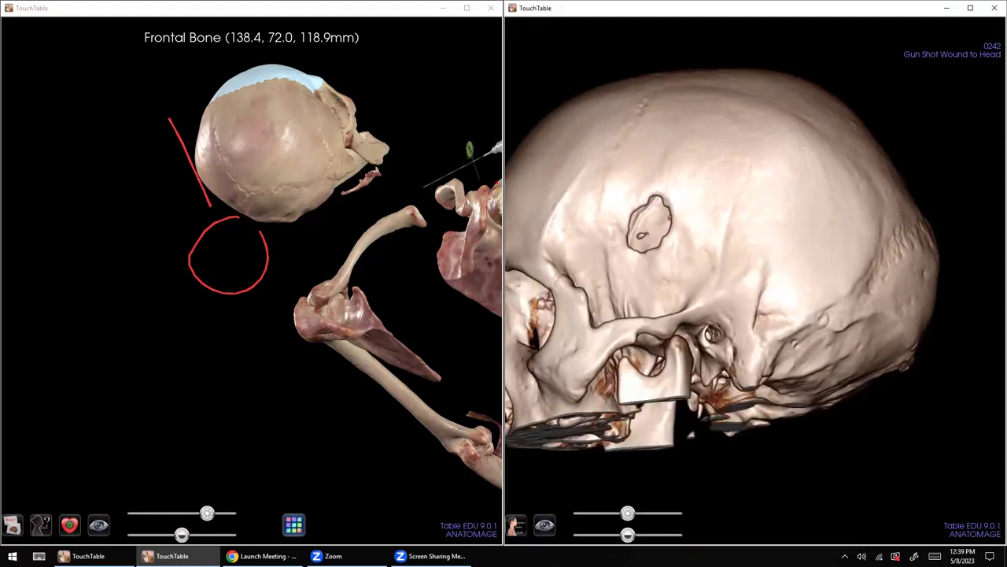
drag(628, 513, 622, 513)
click(118, 315)
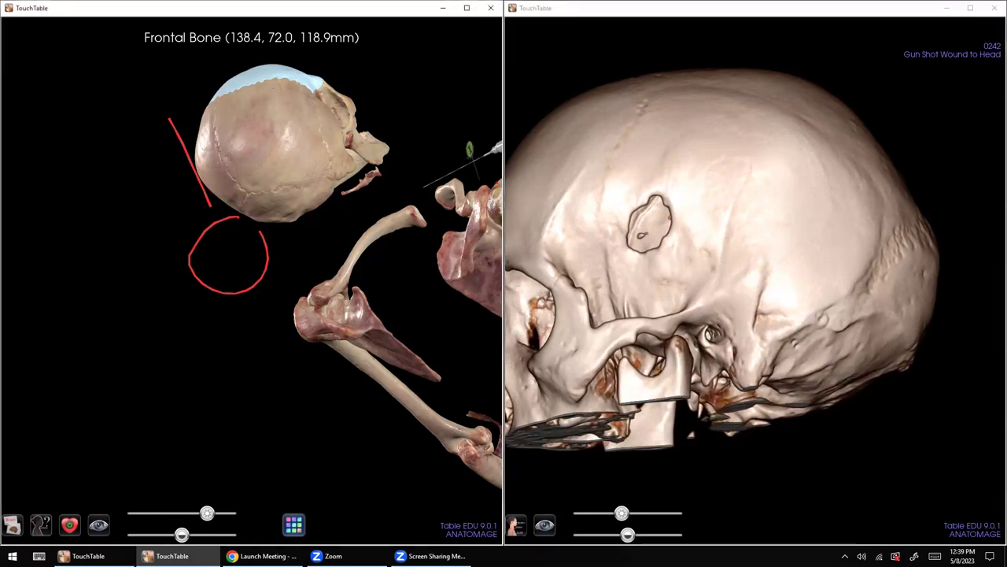
Step: Minimize the cadaver window, widen the gunshot case window and open the Cardiology model from Functional Anatomy in it
click(88, 556)
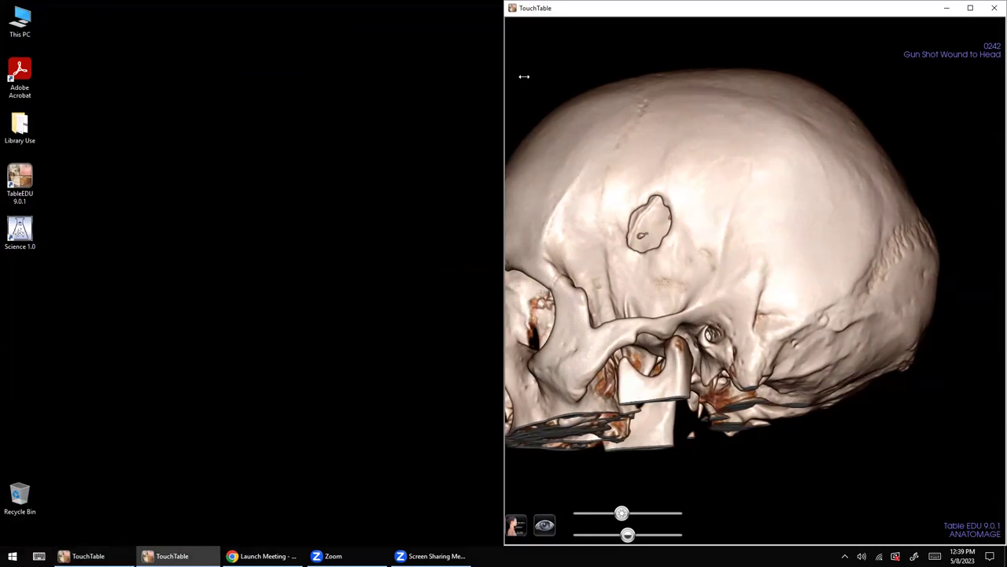
drag(524, 76, 164, 276)
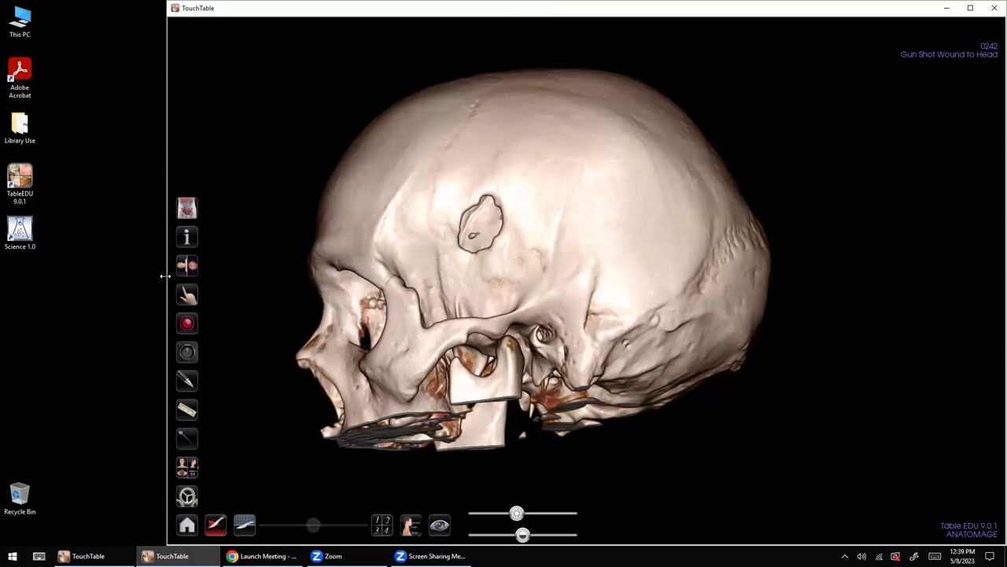
click(186, 525)
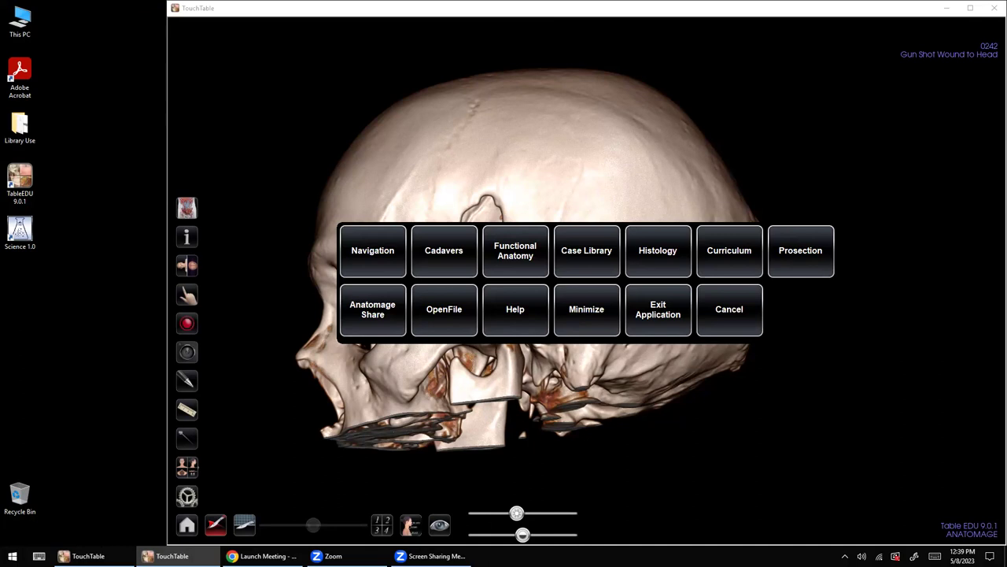
click(515, 251)
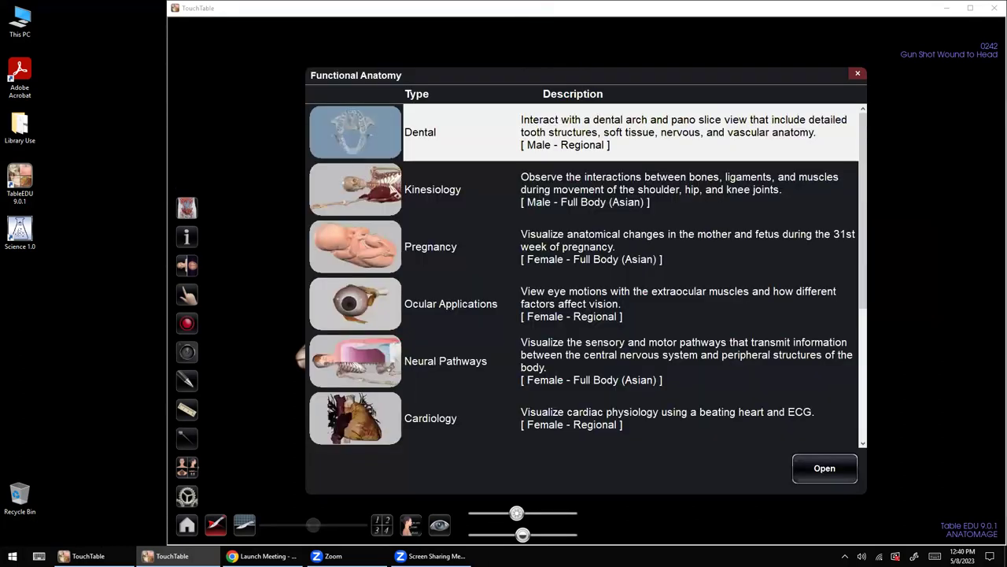
double_click(435, 416)
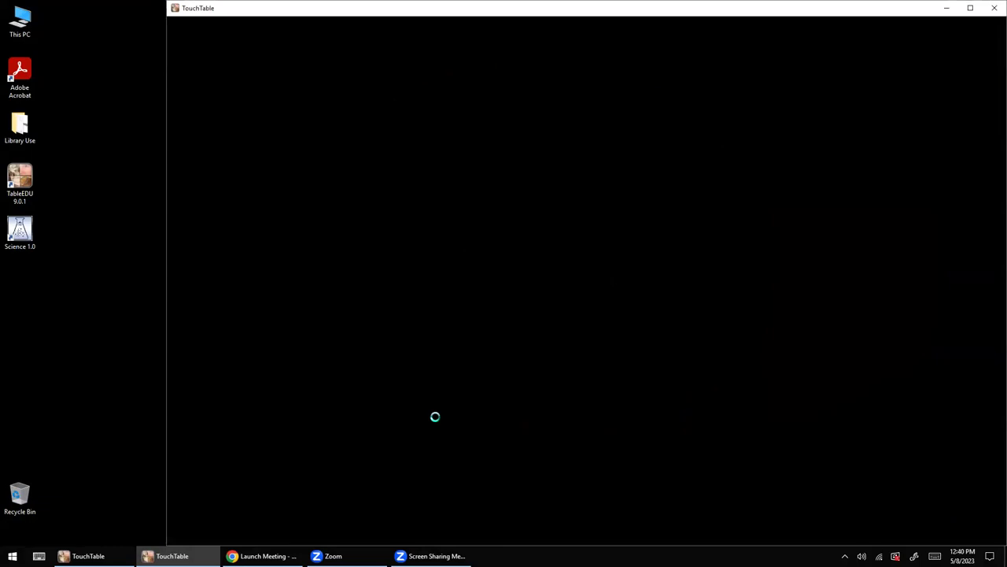
Step: Restore the cadaver window while the heart loads, and return it from the left-half layout to full screen
click(88, 556)
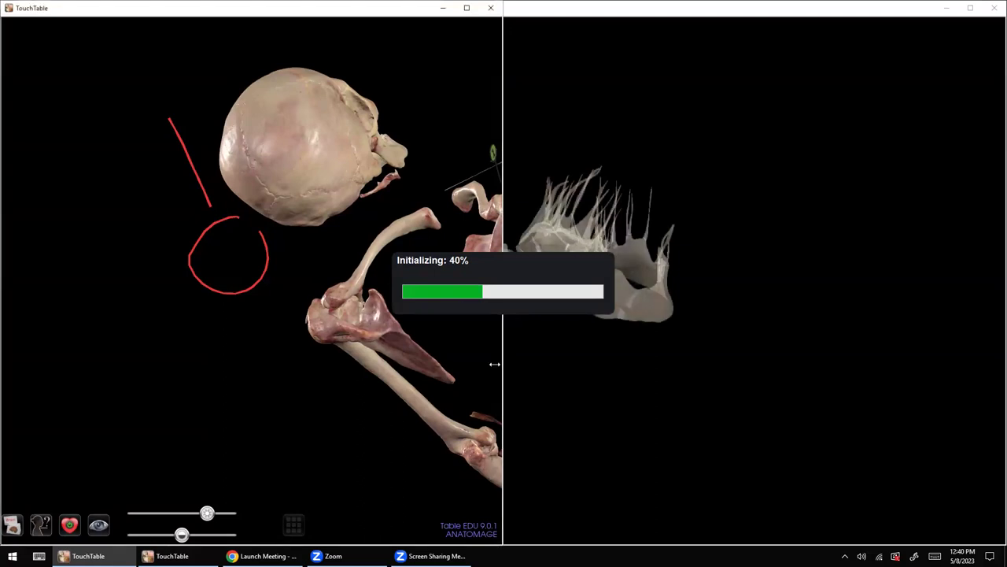
drag(495, 363, 669, 348)
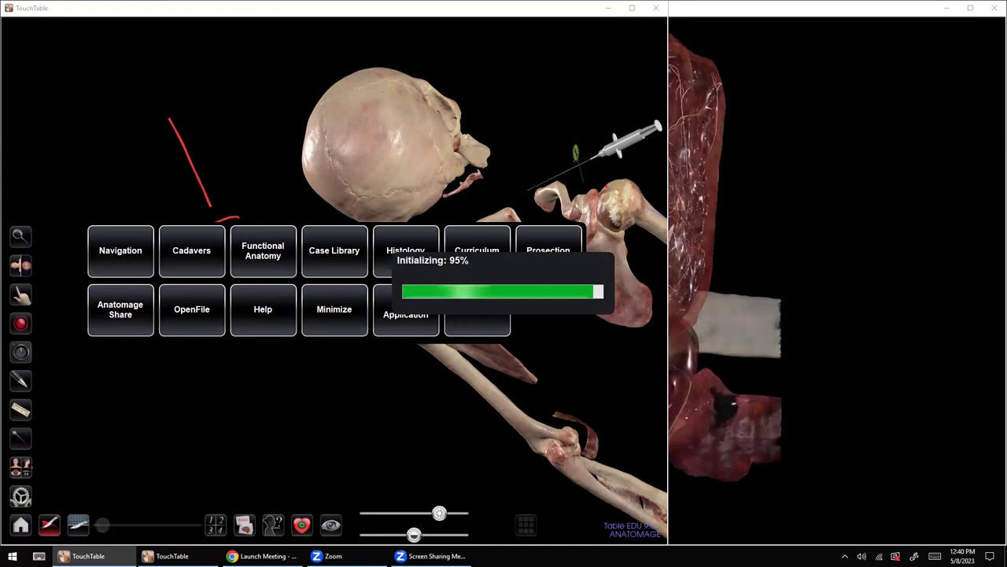
click(21, 495)
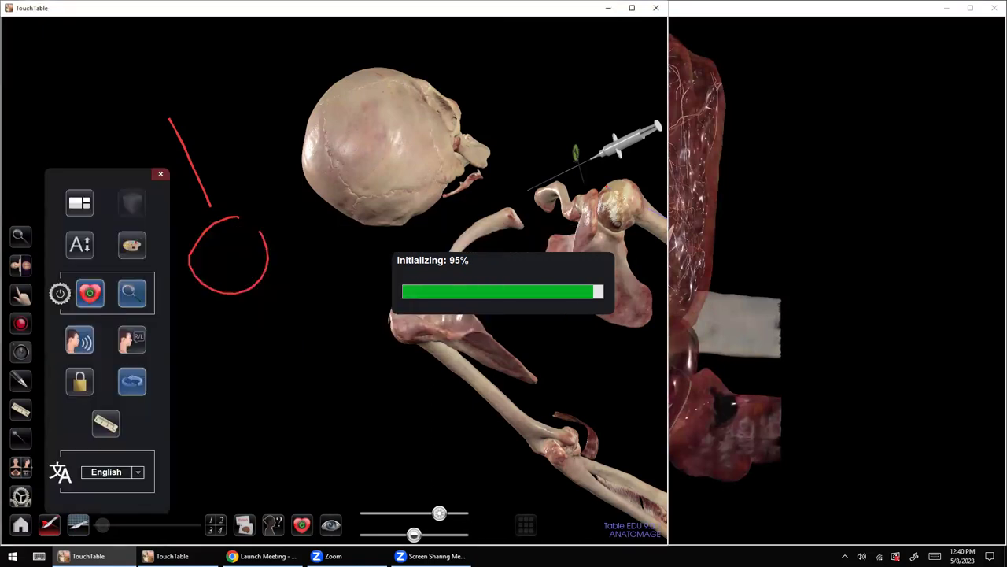
click(80, 203)
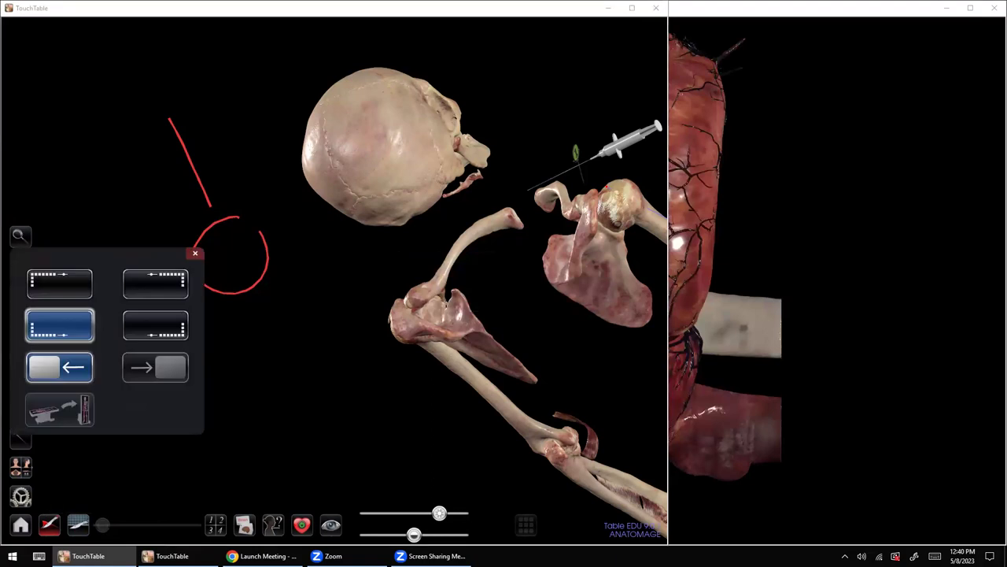
click(60, 368)
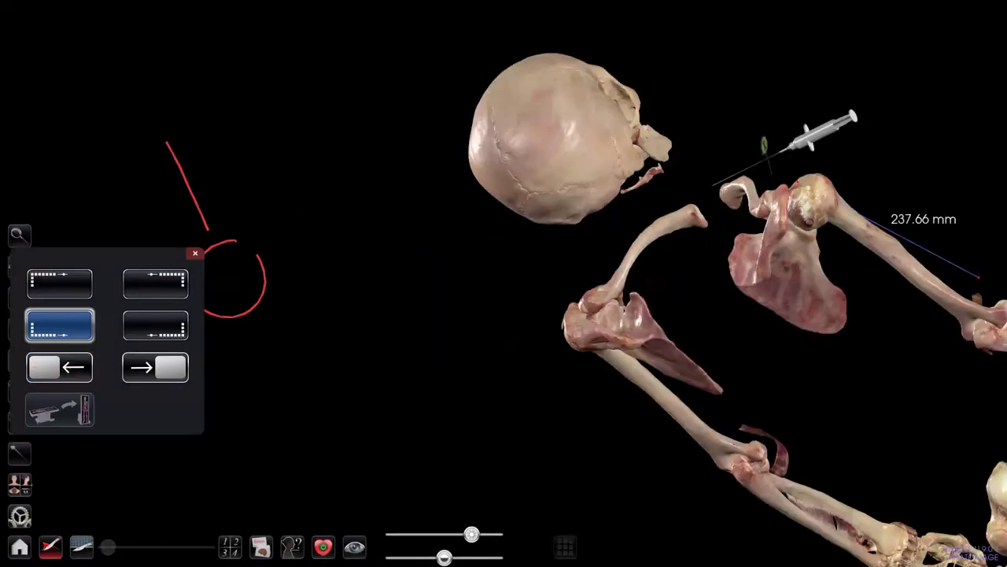
click(195, 254)
Step: Clear all drawings and delete all pins from the cadaver
click(20, 391)
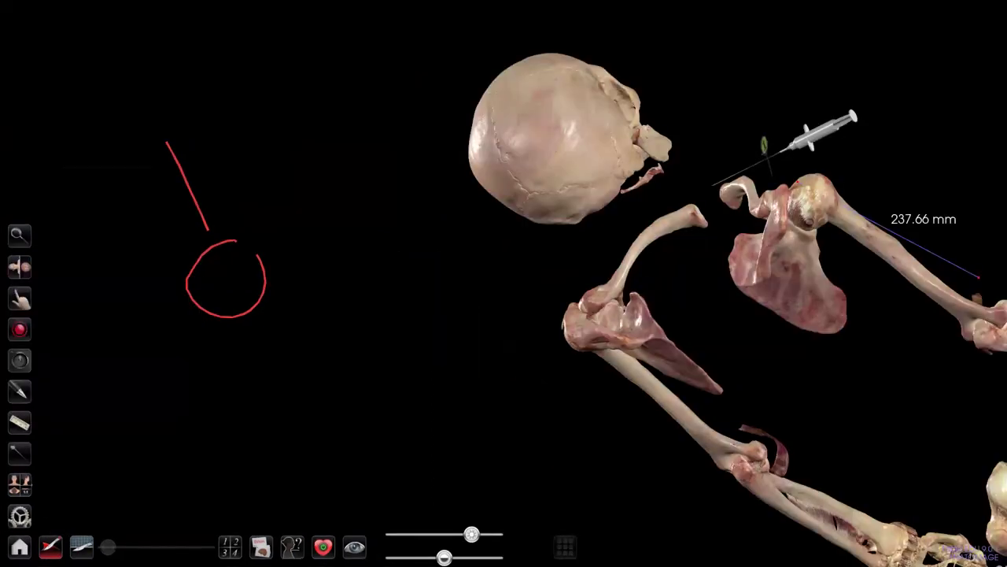
click(181, 481)
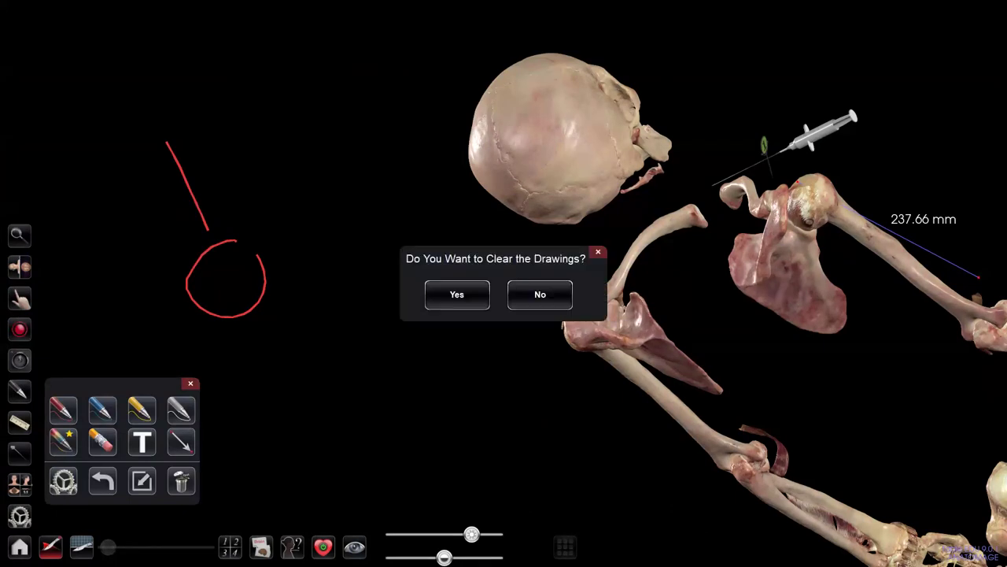
click(457, 295)
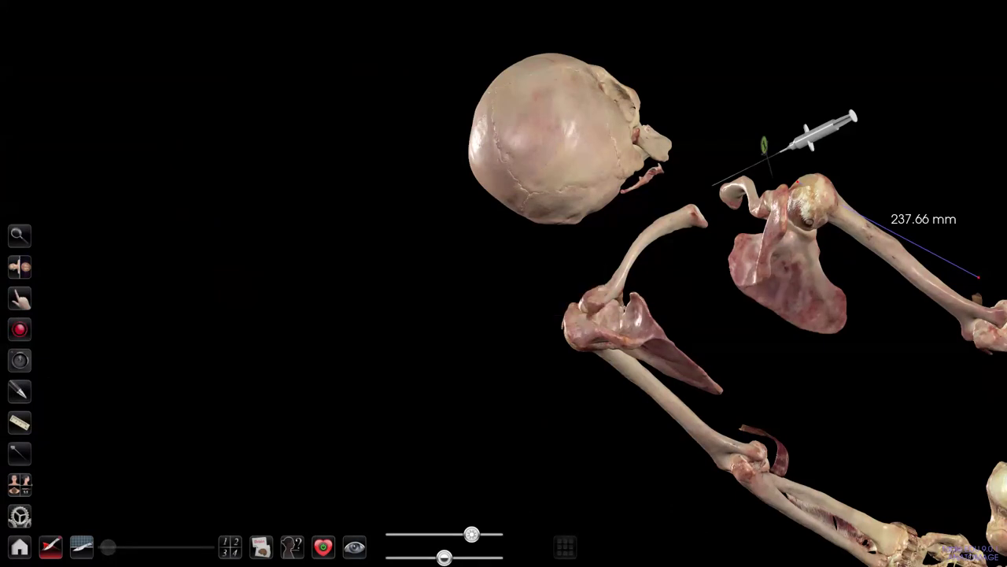
click(19, 453)
click(264, 527)
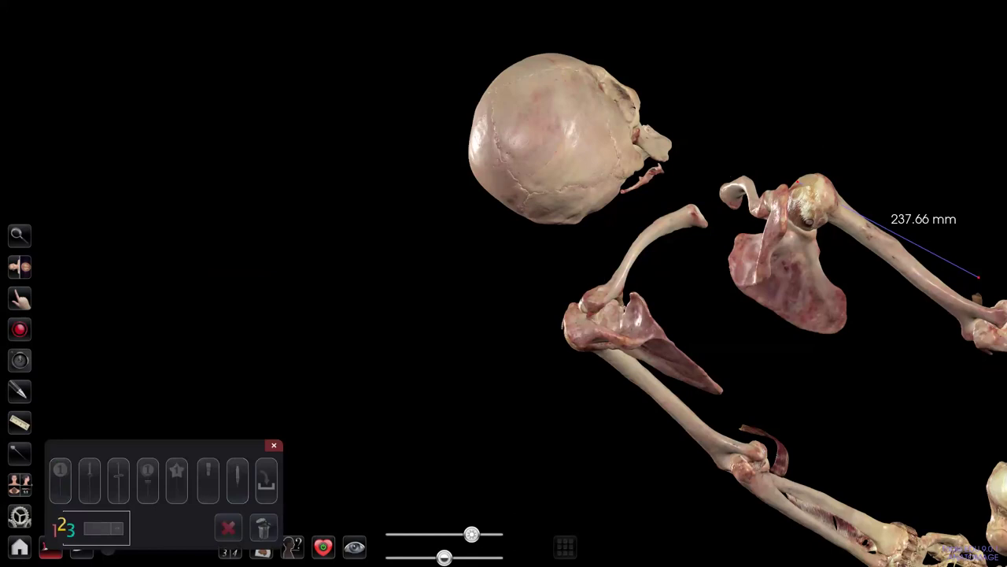
click(273, 445)
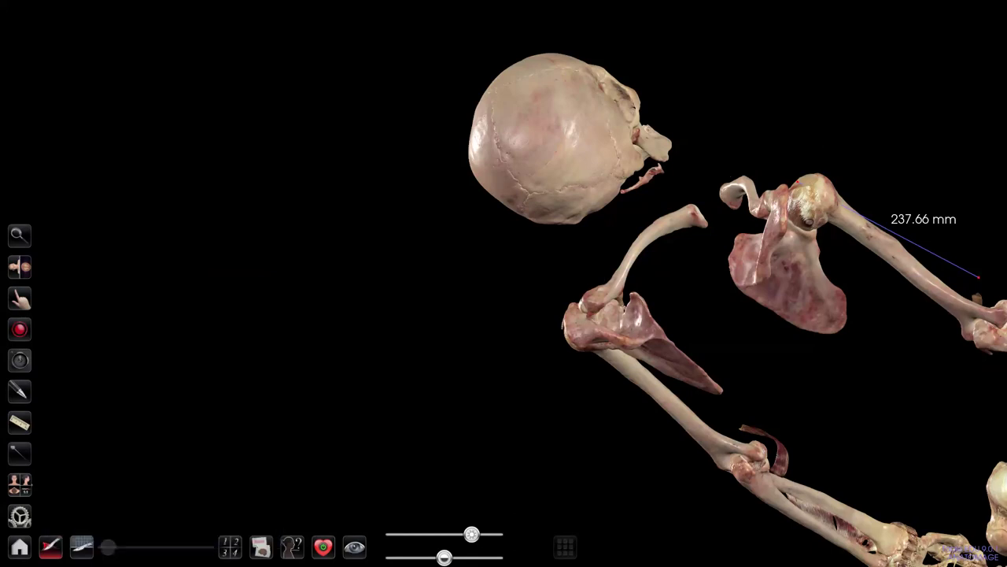
Step: Dissect away the cadaver's shoulder and limb bones, leaving the skull, and turn the skull to its other side
middle_drag(708, 315, 390, 304)
drag(551, 236, 528, 272)
click(20, 391)
drag(204, 376, 218, 351)
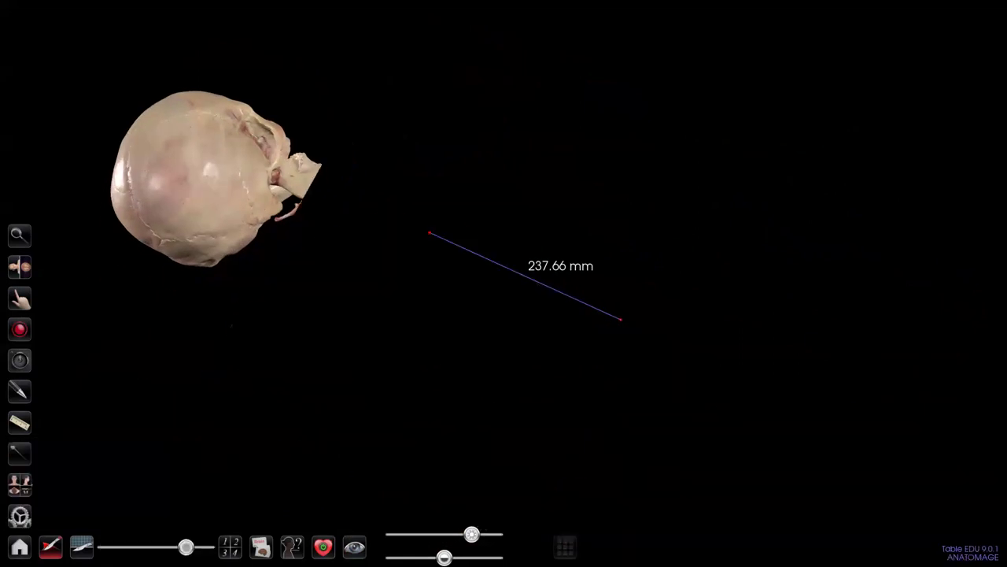
drag(504, 236, 712, 226)
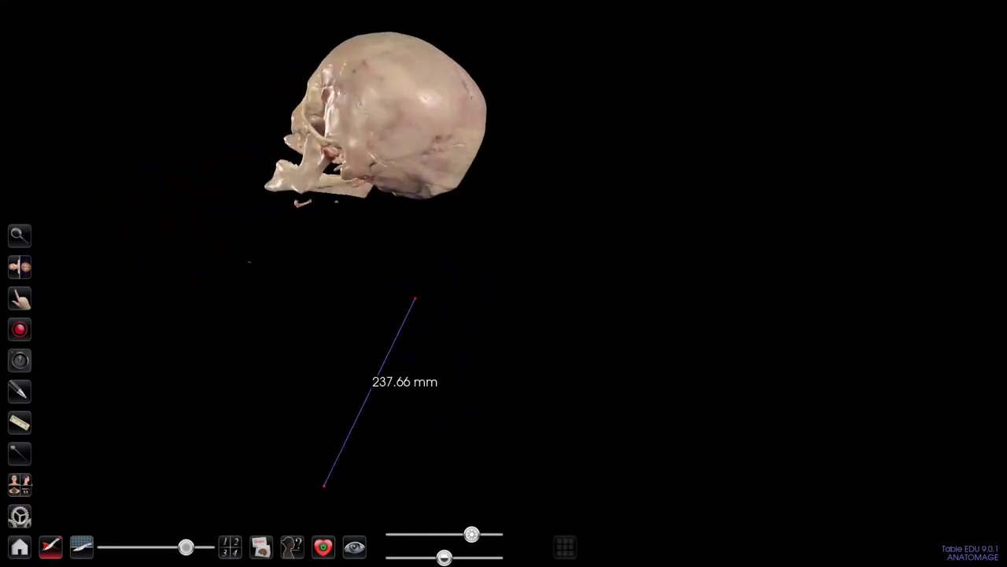
Step: Switch from the full-screen cadaver to the window with the Cardiology heart model
click(20, 547)
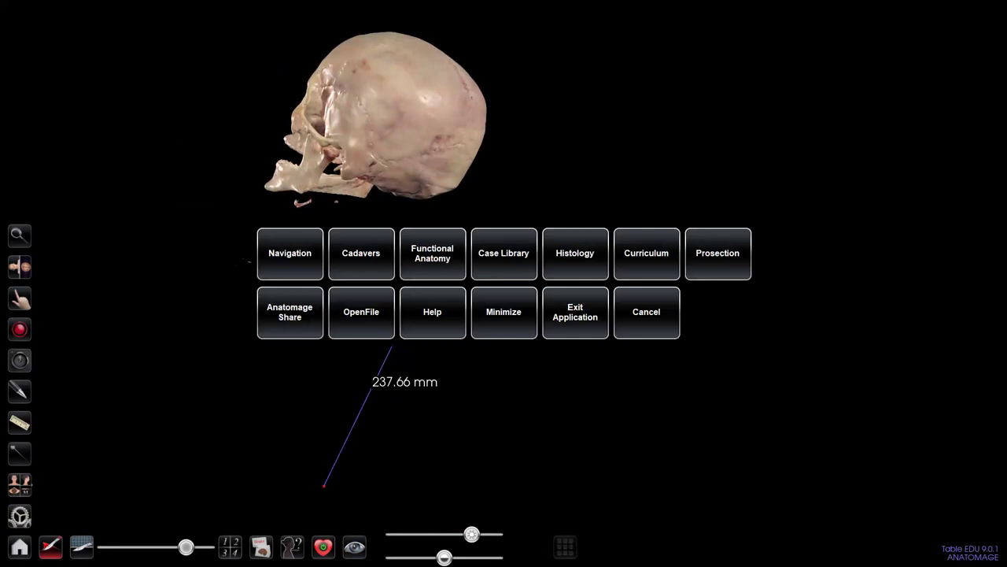
click(503, 313)
click(88, 556)
key(alt+Tab)
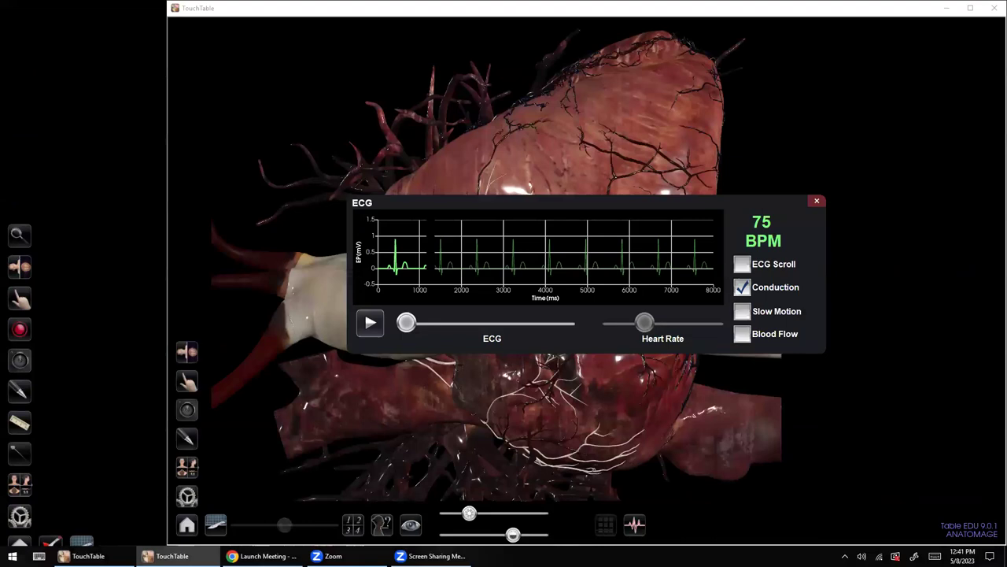
Step: Turn on ECG Scroll, Slow Motion and Blood Flow for the heart model, keeping Conduction on
click(743, 264)
click(742, 287)
click(742, 287)
click(635, 524)
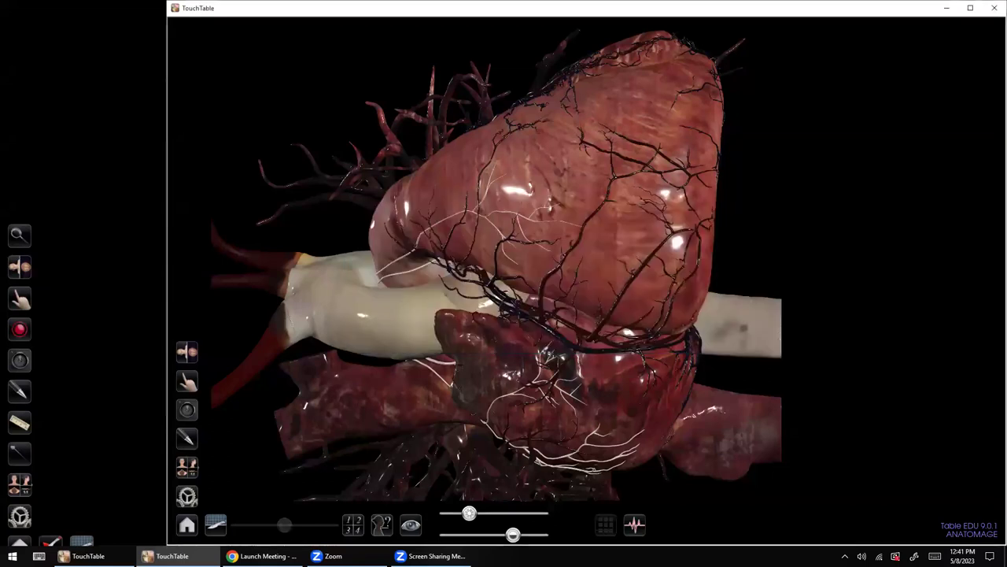
click(634, 525)
click(743, 311)
click(742, 334)
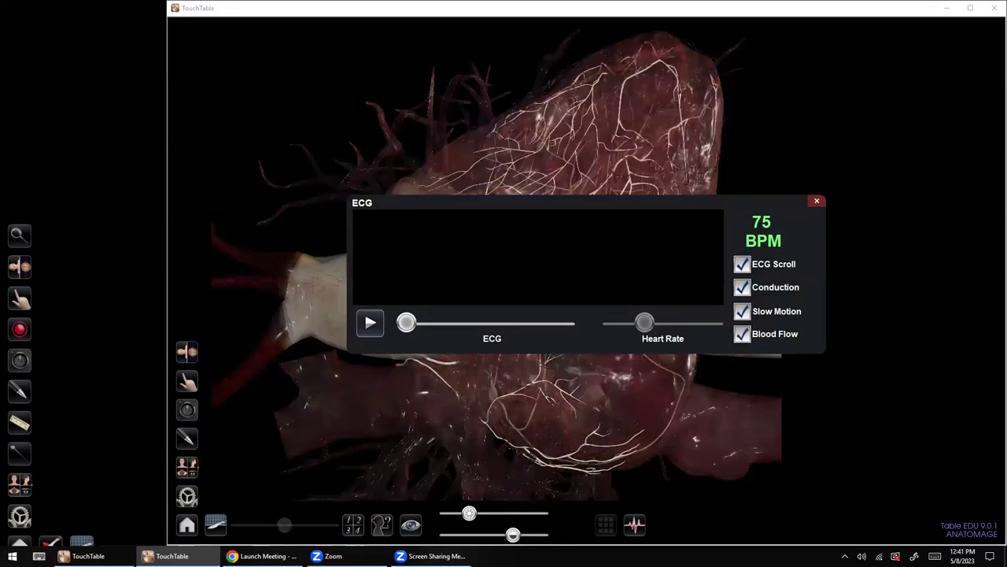
Step: Play the beating heart with its ECG, turn off Blood Flow, Slow Motion and Conduction, and move the ECG display aside
click(370, 323)
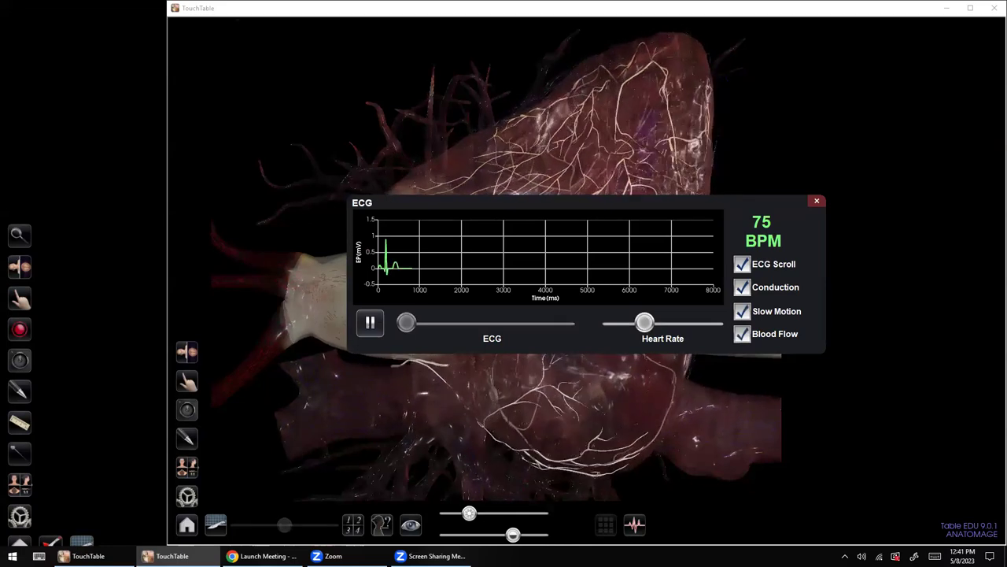
click(742, 333)
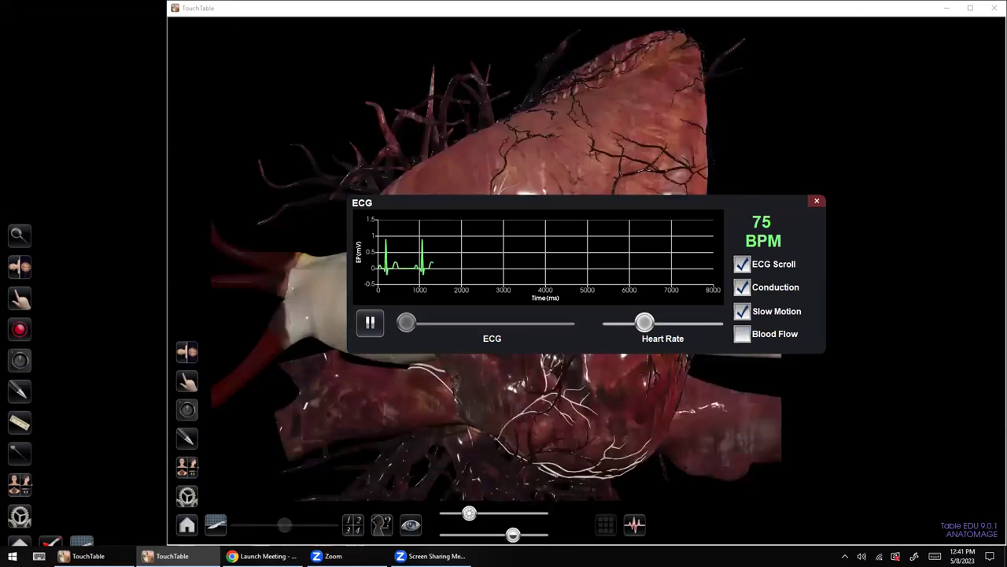
click(742, 310)
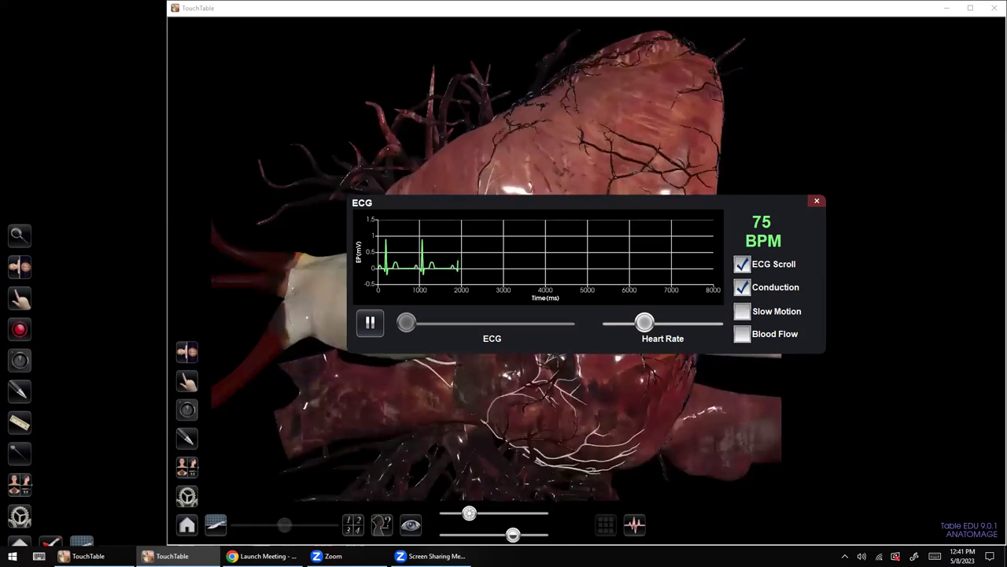
click(742, 287)
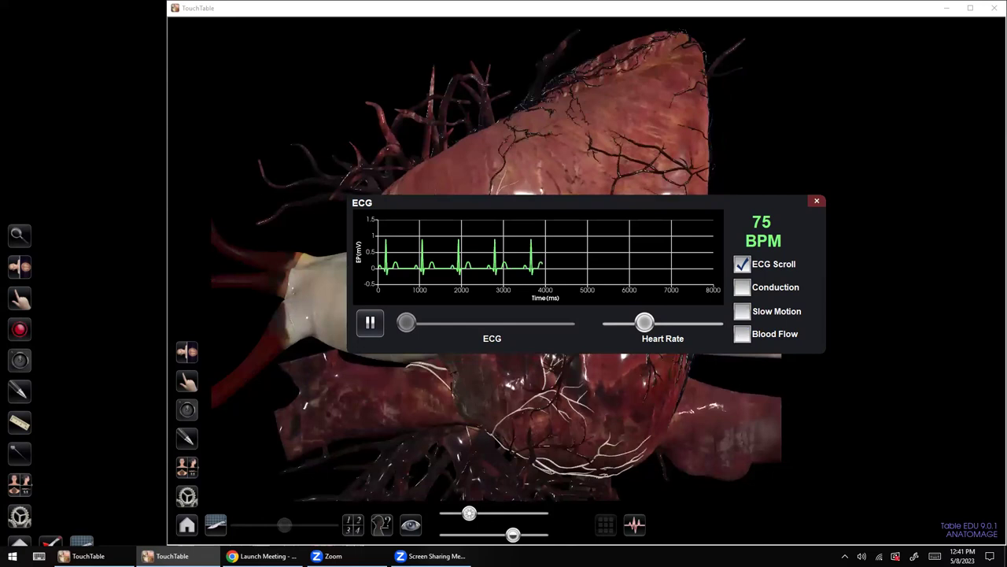
drag(582, 203, 688, 189)
Step: Cycle through the open windows from the cadaver view to get back to the Cardiology heart model
click(186, 352)
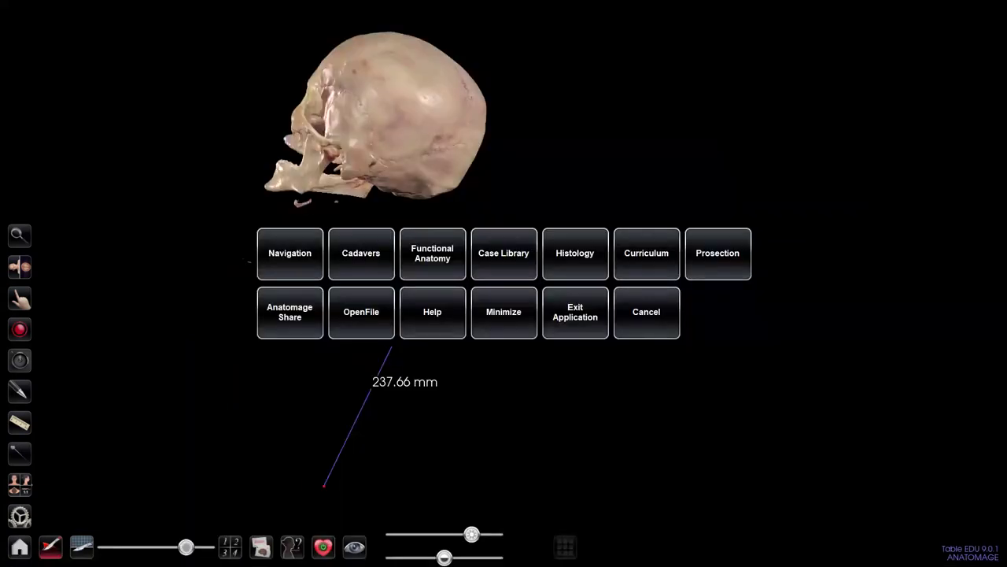
key(alt+Tab)
key(alt+Tab)
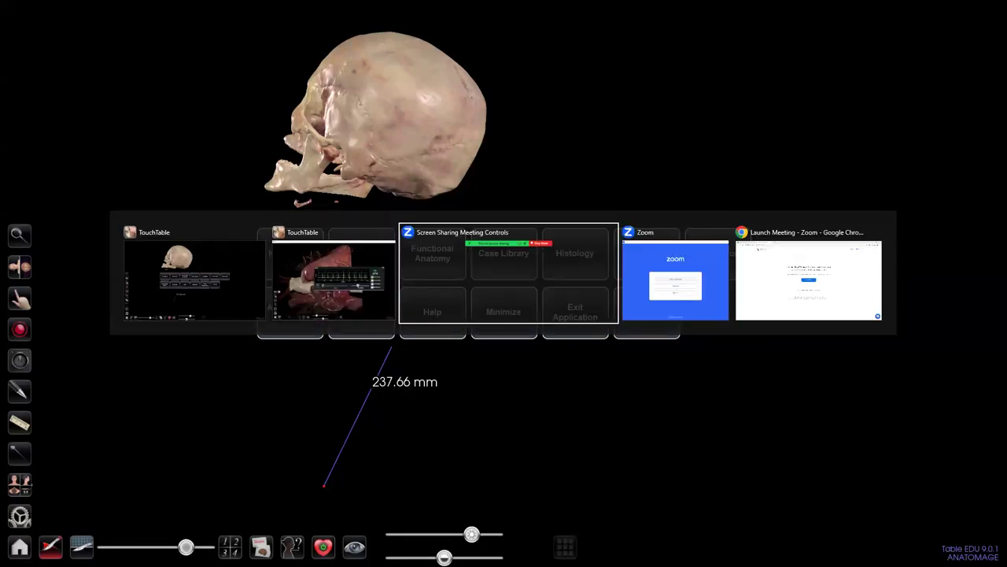